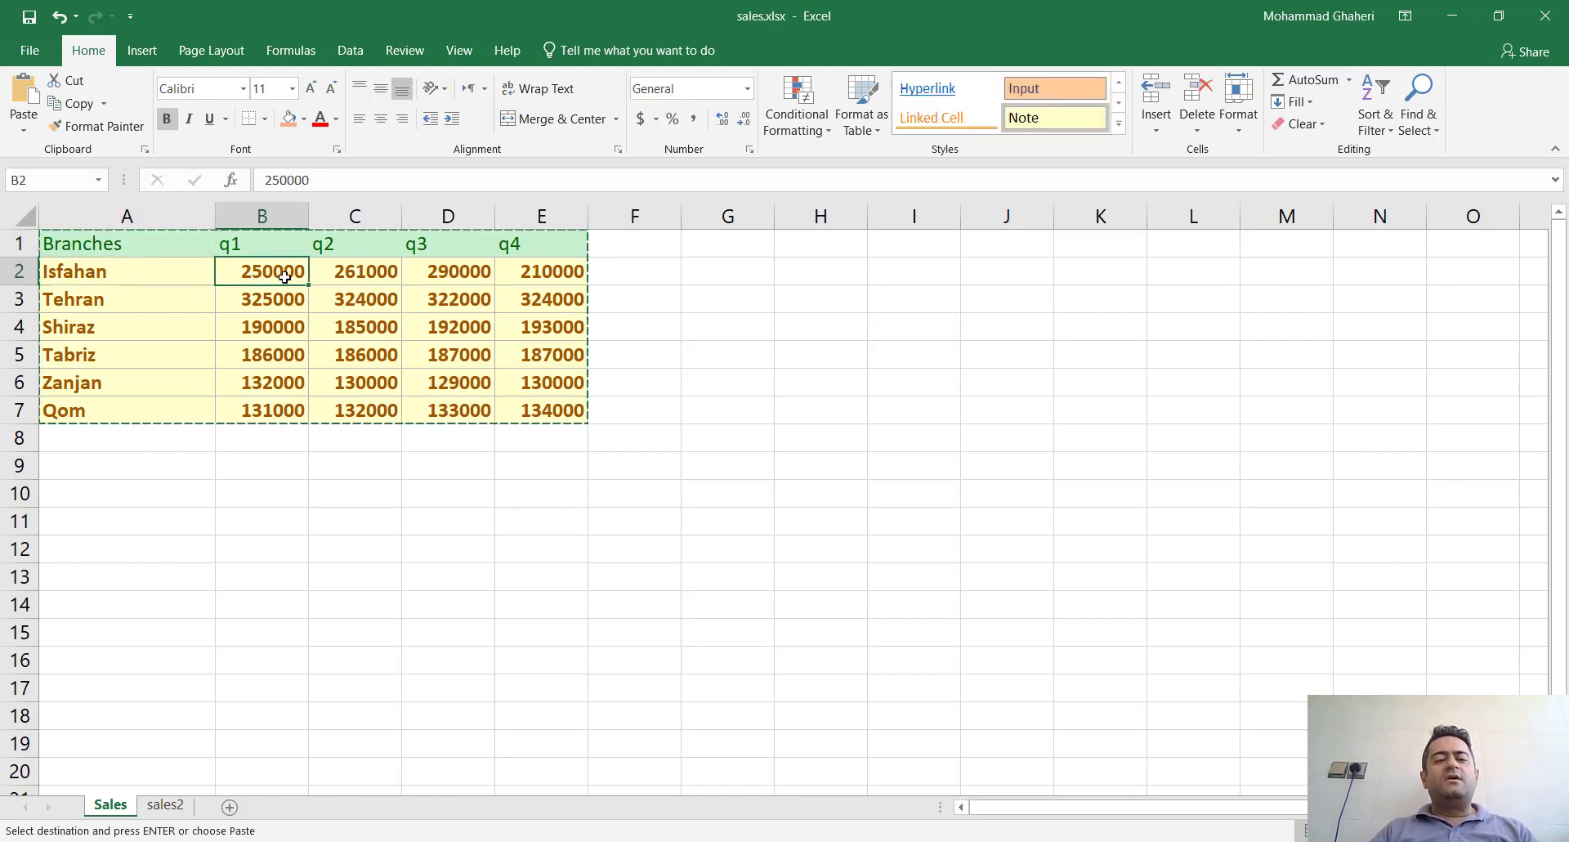
{"action": "key", "text": "shift+Right"}
{"action": "key", "text": "shift+Right"}
{"action": "key", "text": "shift+Right"}
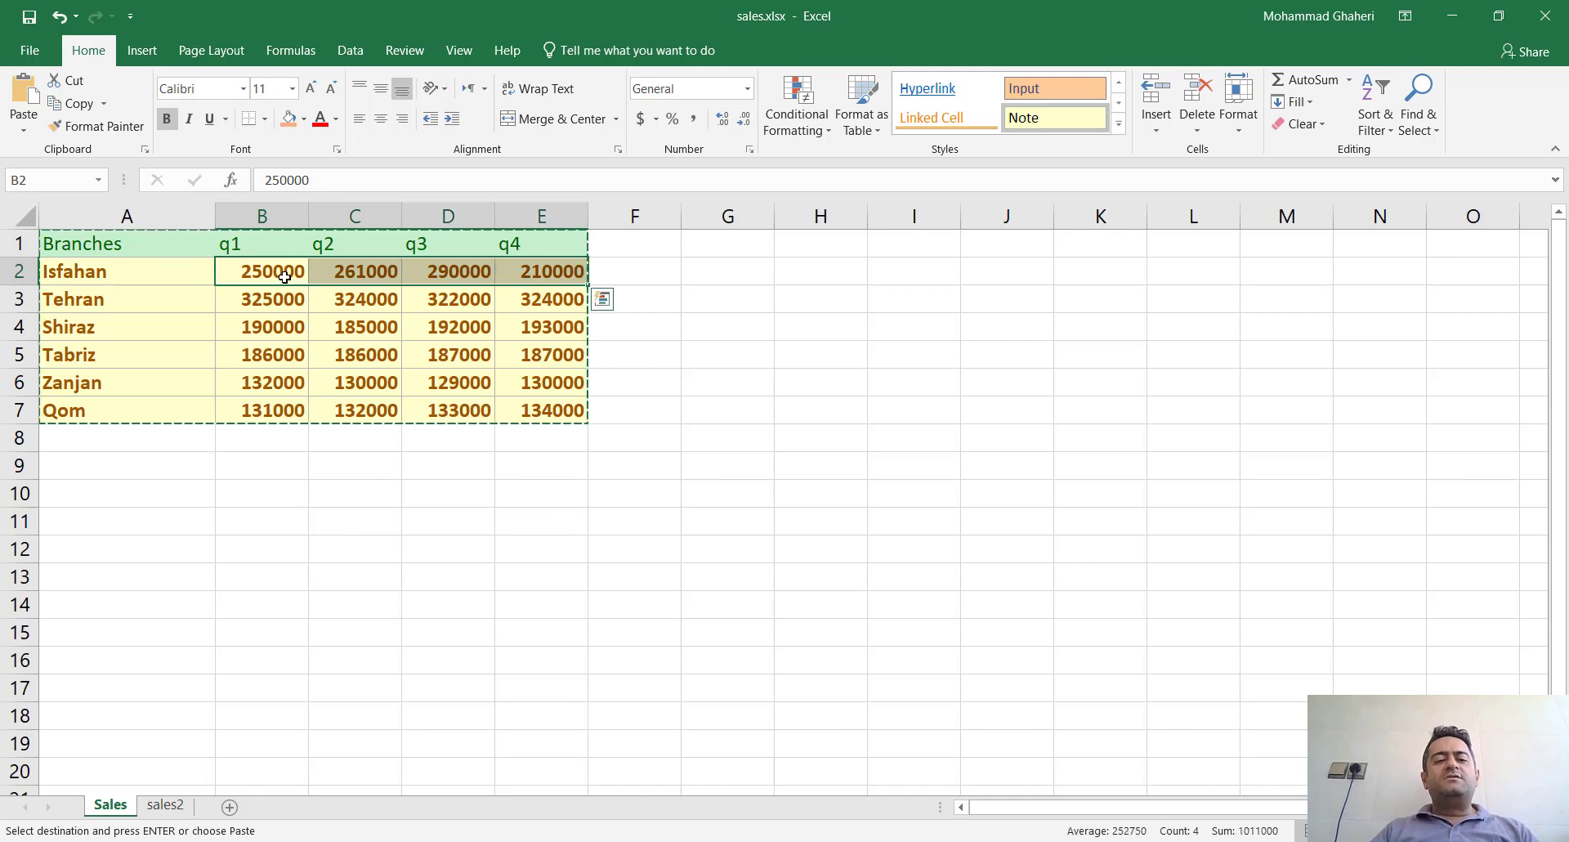
{"action": "left_click", "coordinate": [243, 305]}
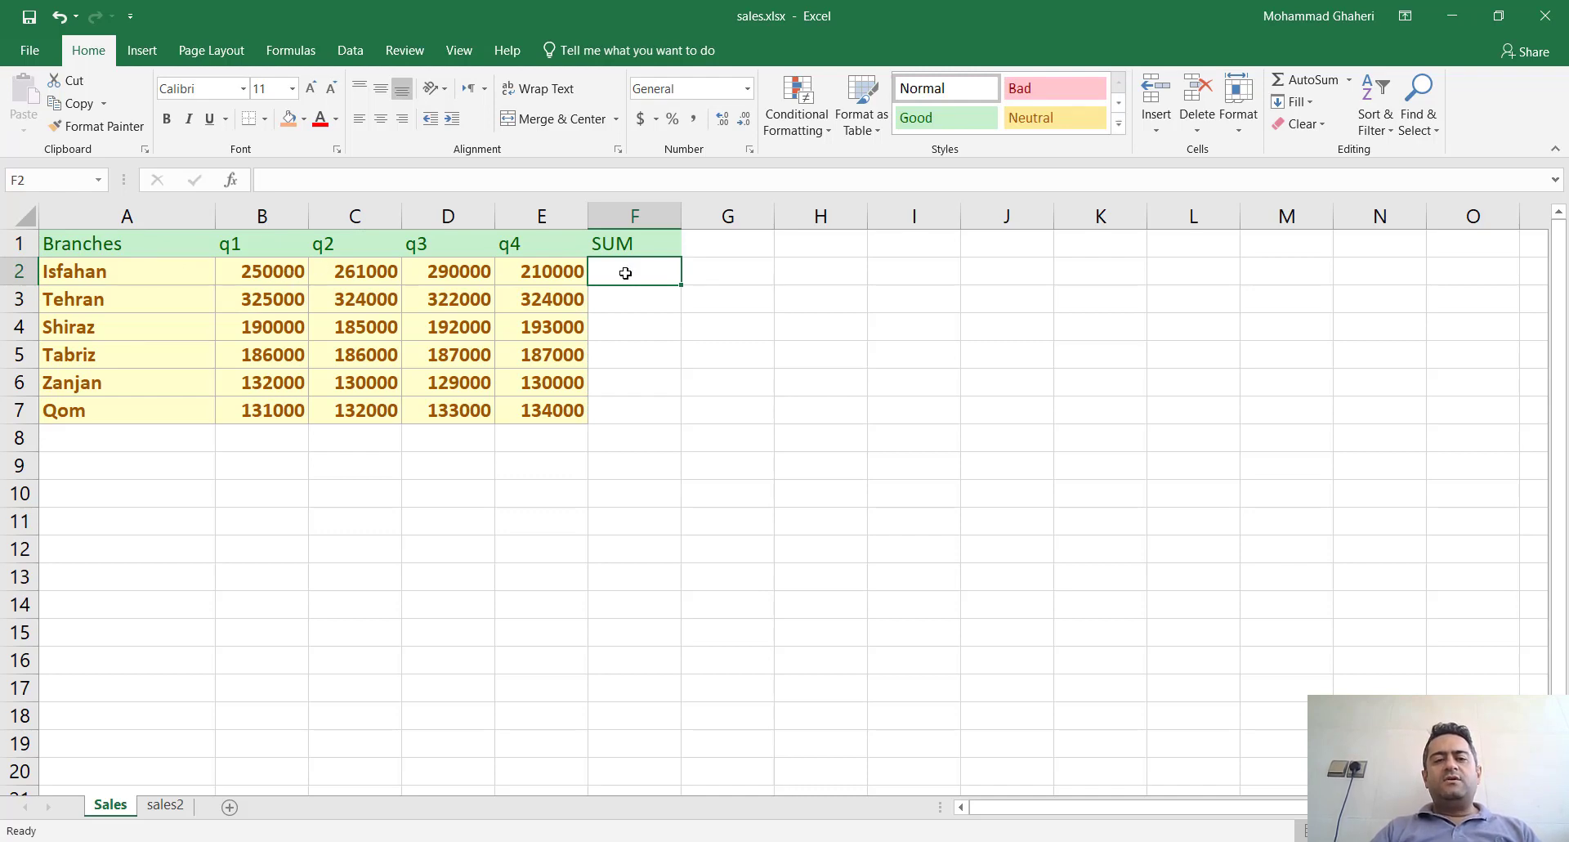
Step: Enter the formula =B2+C2+D2+E2 in F2 to add up Isfahan's four quarters
{"action": "type", "text": "="}
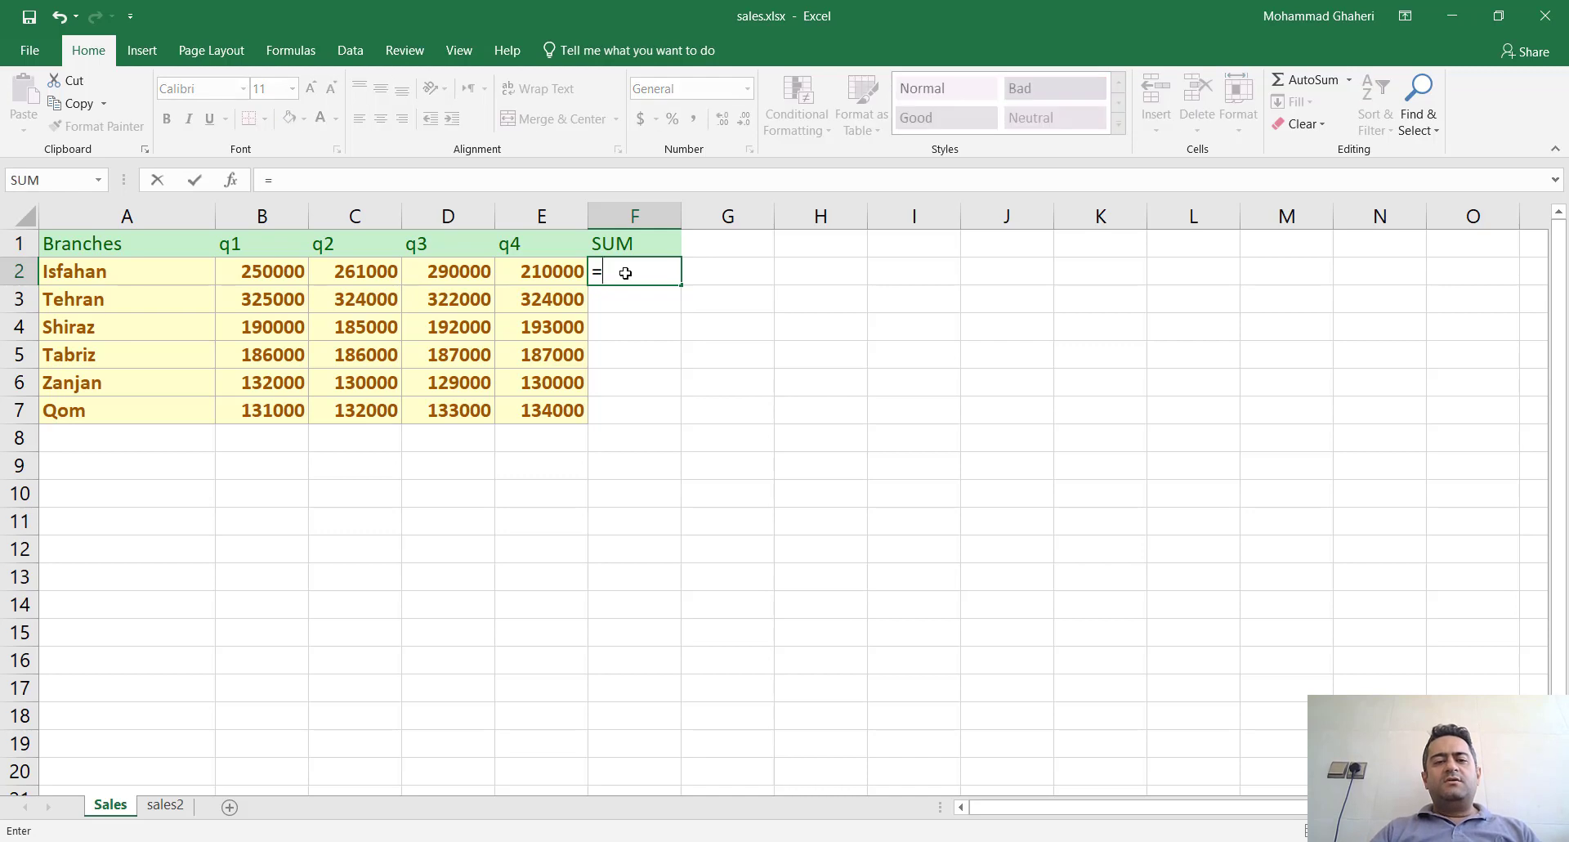
{"action": "left_click", "coordinate": [258, 273]}
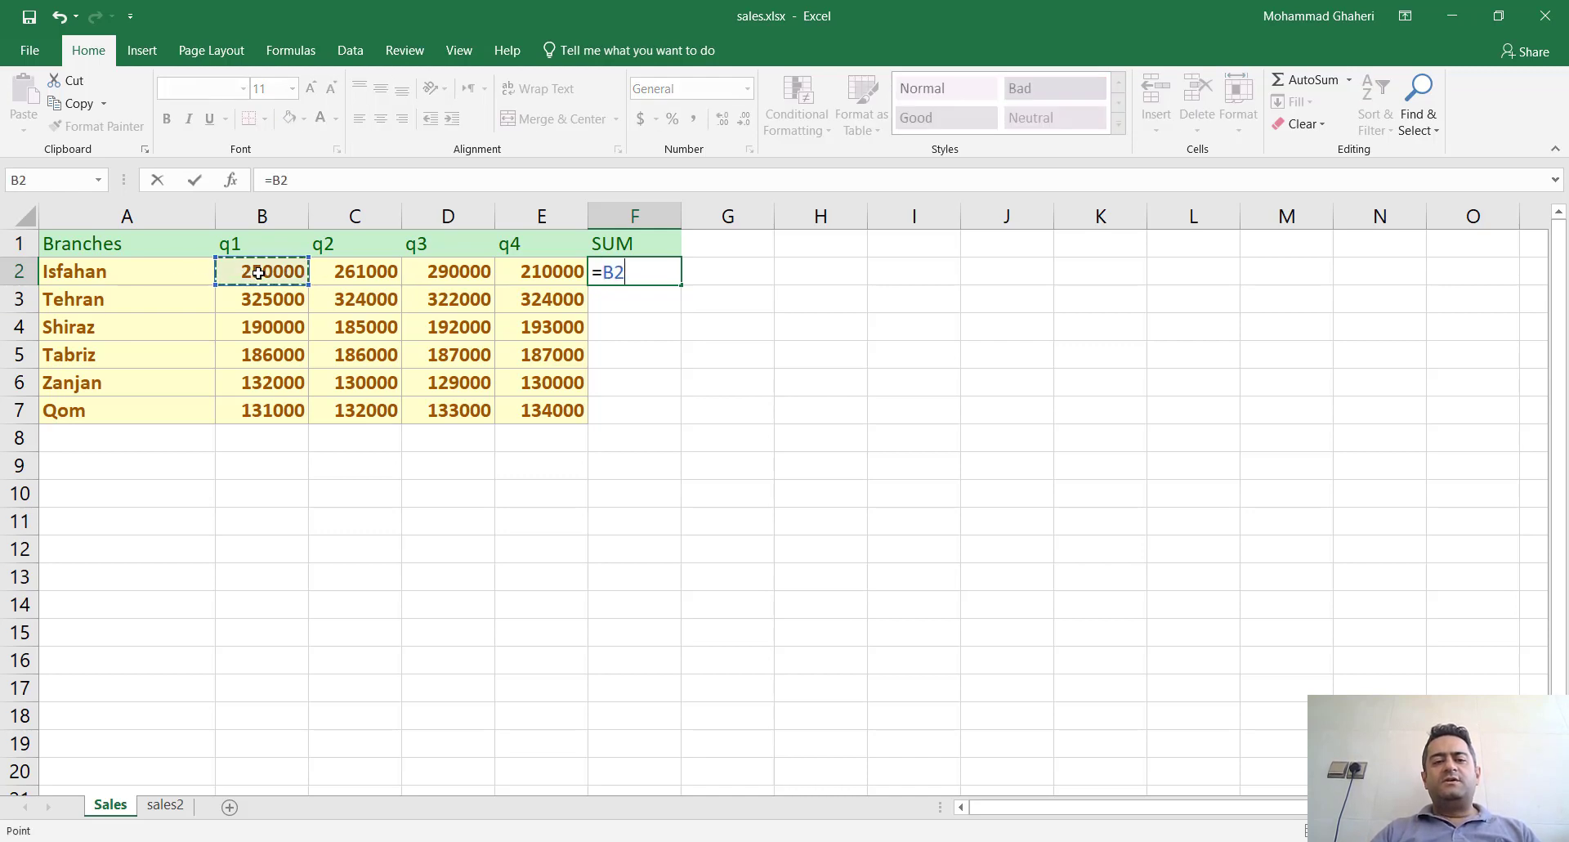
{"action": "type", "text": "+"}
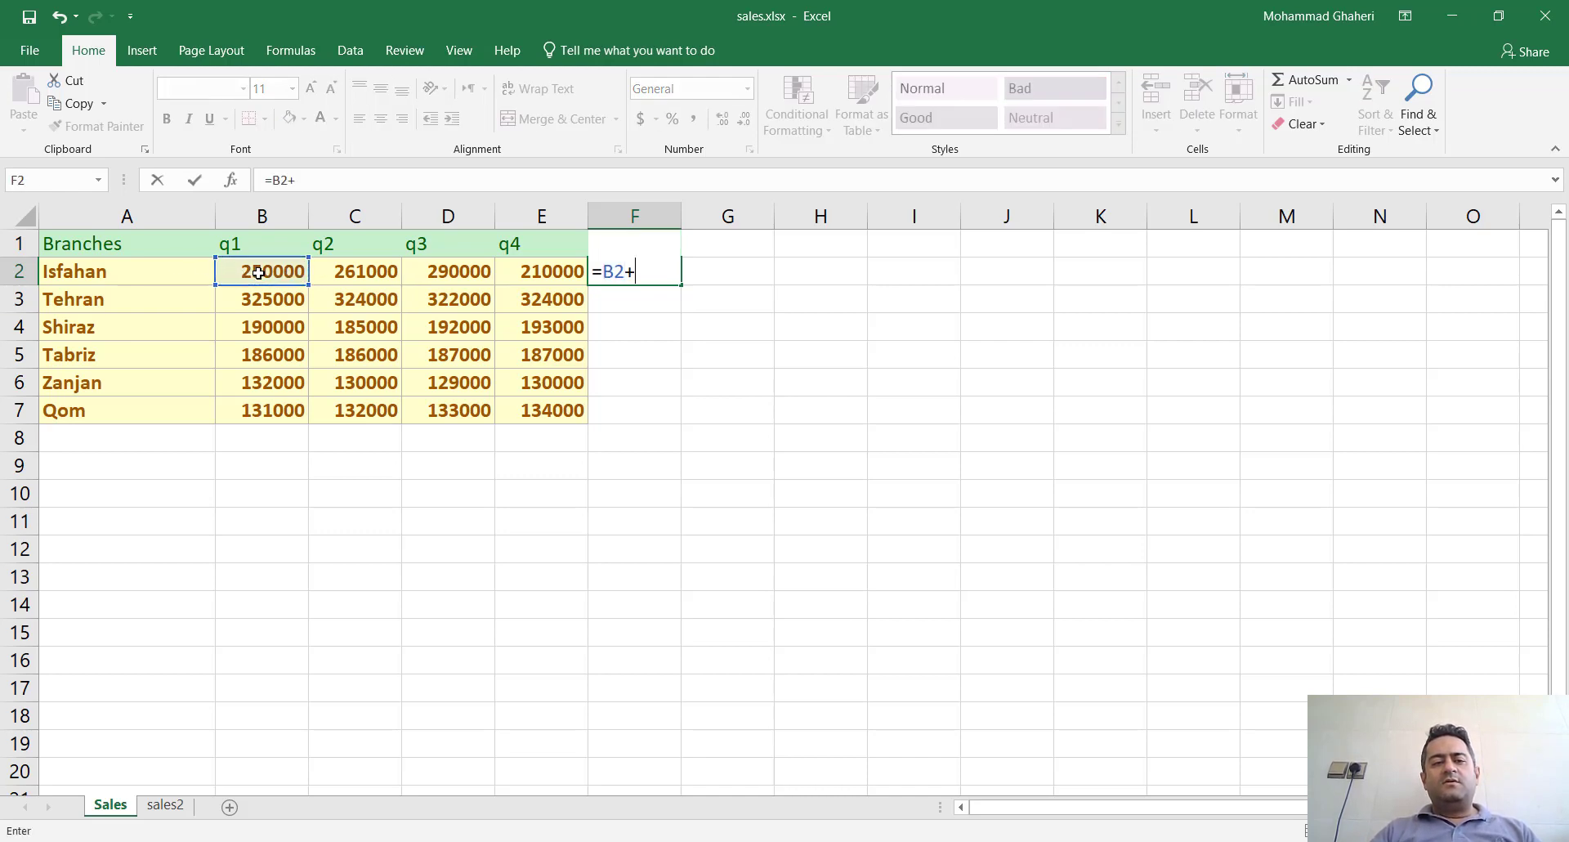
{"action": "left_click", "coordinate": [345, 275]}
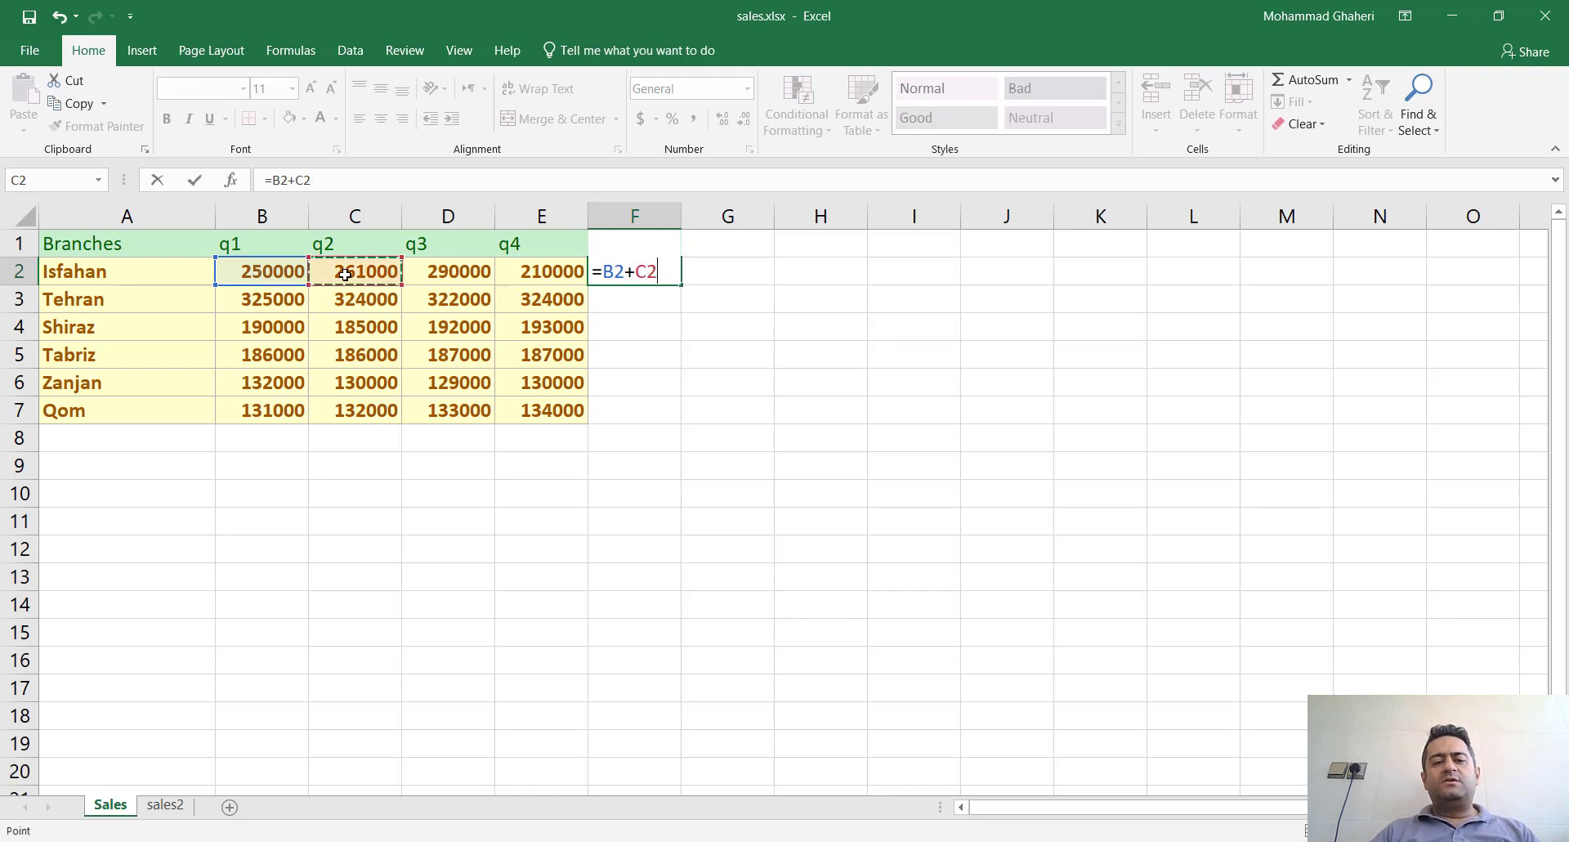
{"action": "type", "text": "+"}
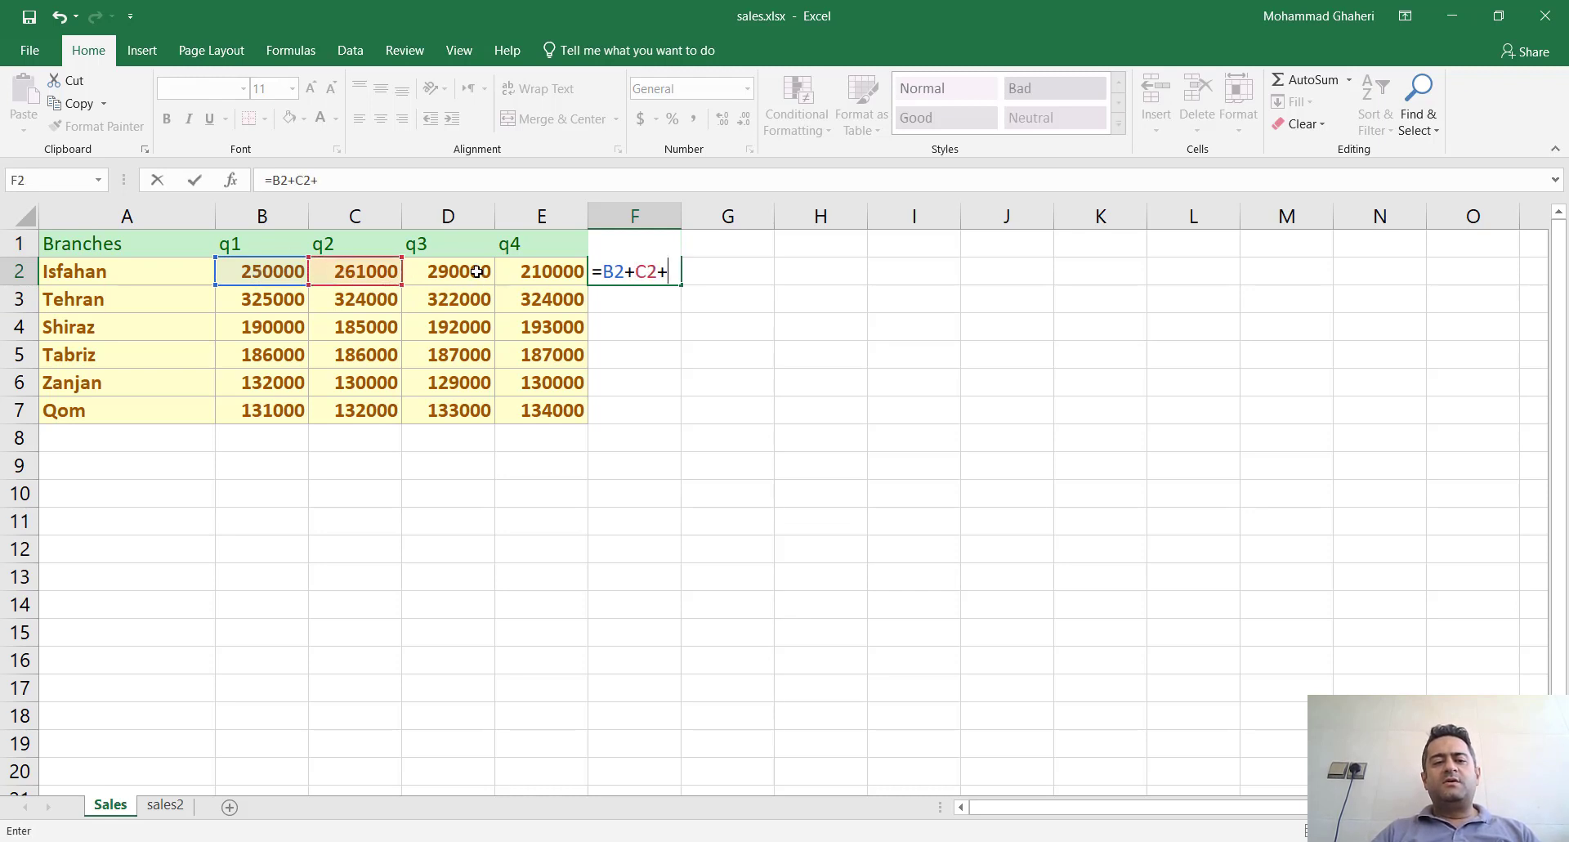
{"action": "left_click", "coordinate": [477, 271]}
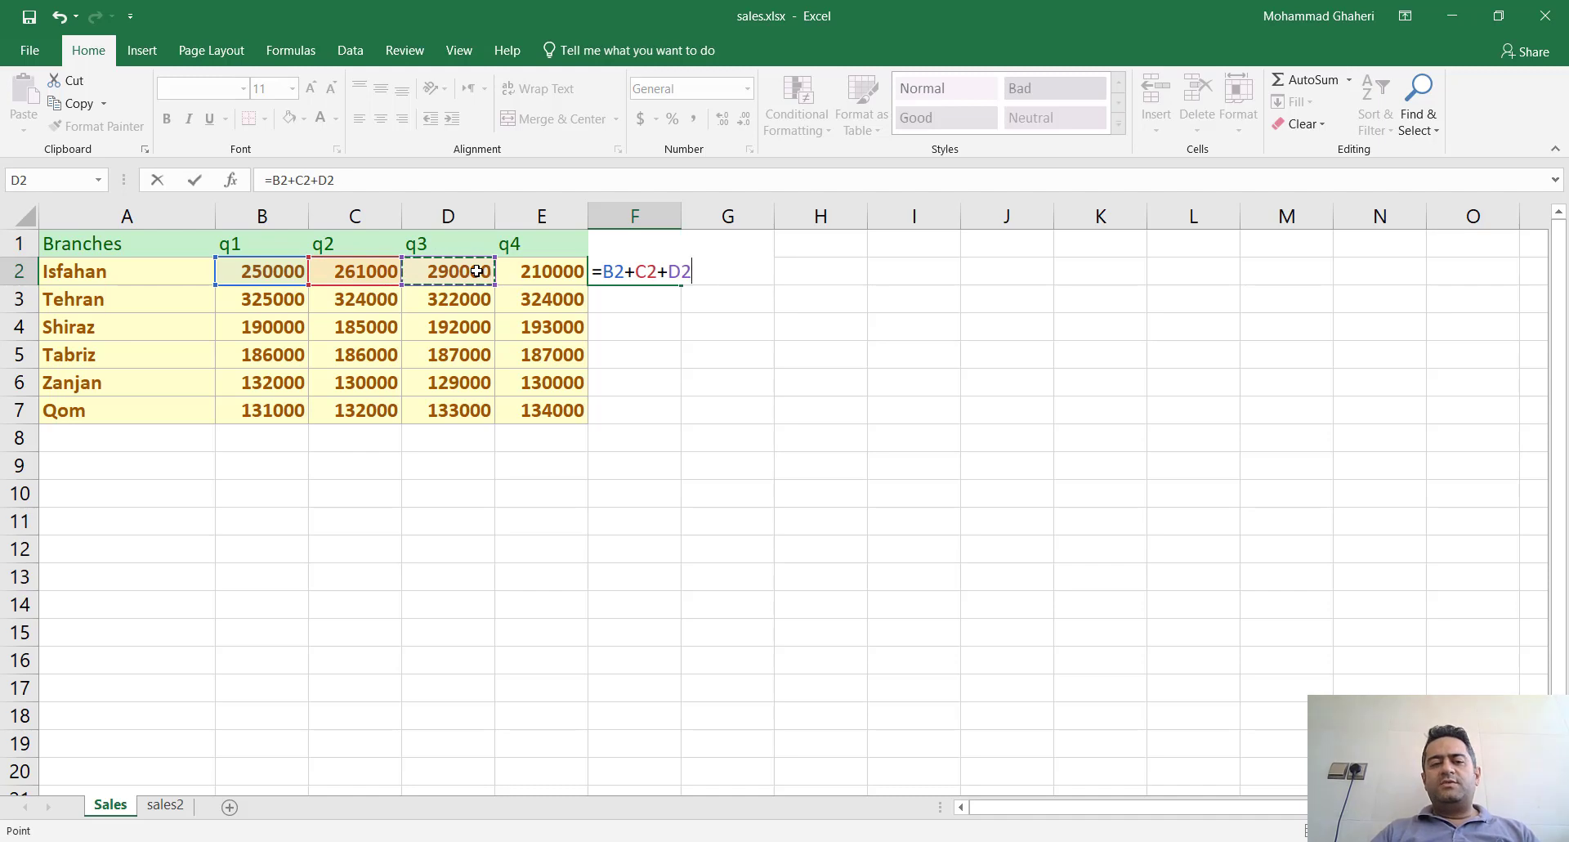
{"action": "type", "text": "+"}
{"action": "left_click", "coordinate": [548, 273]}
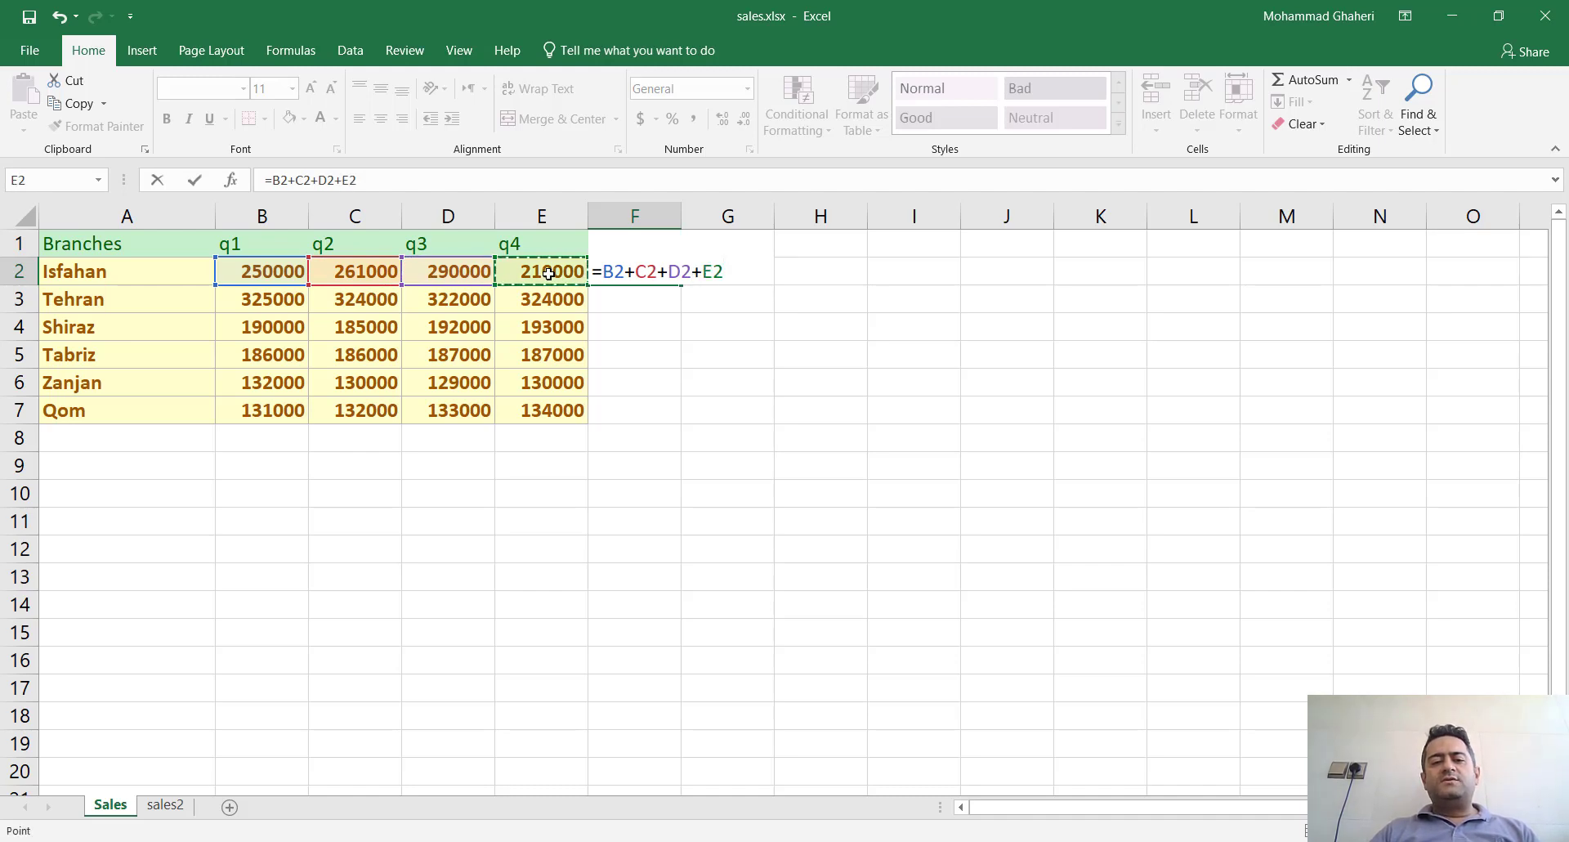
{"action": "key", "text": "Return"}
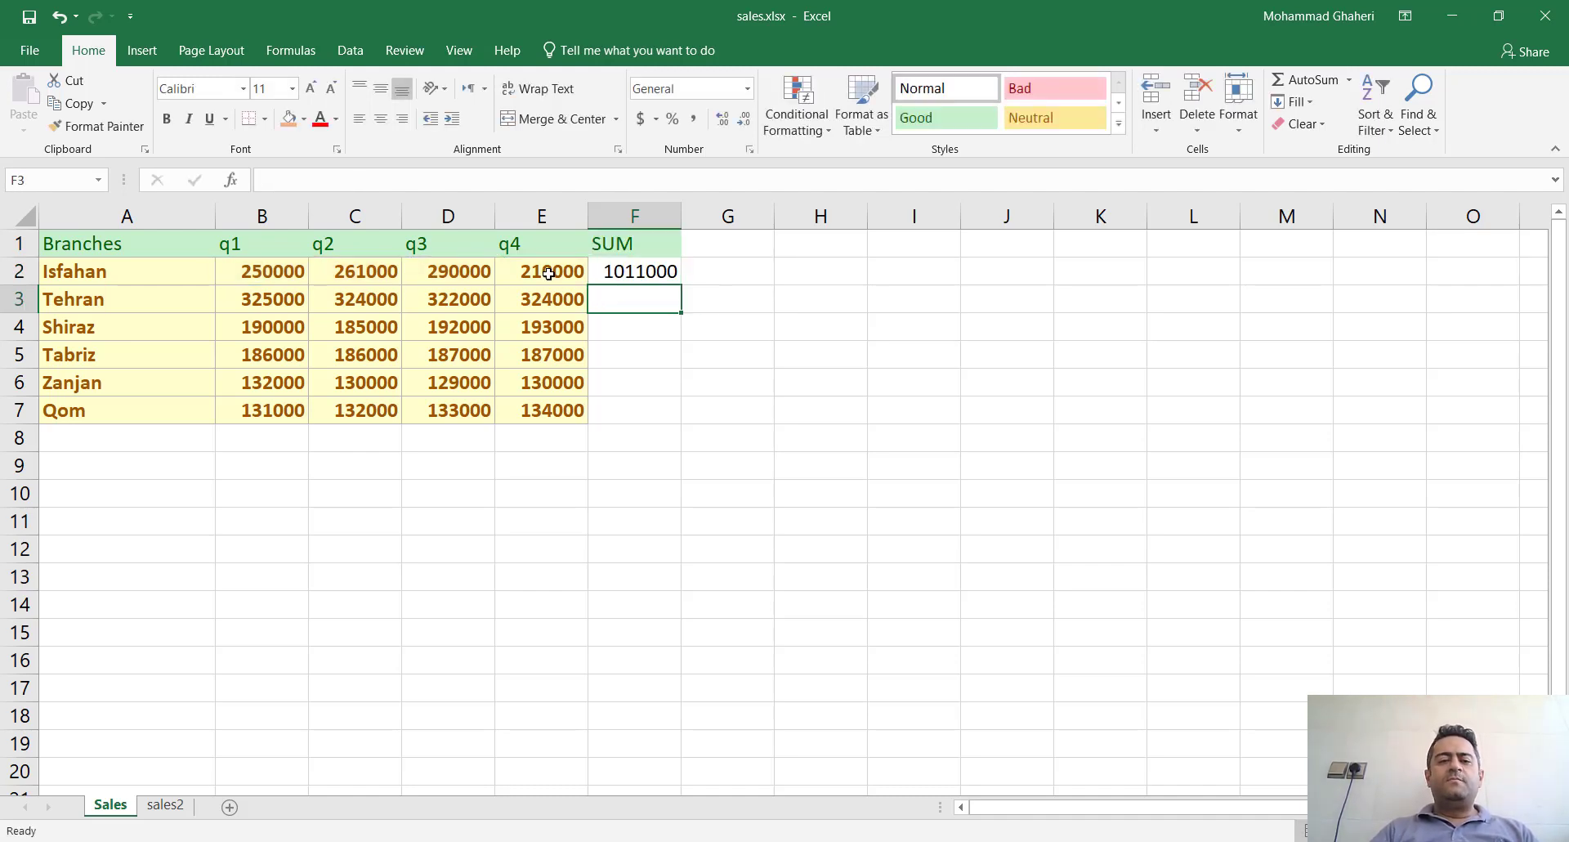
Step: Fill the sum formula from F2 down to F7 for the remaining branches
{"action": "left_click", "coordinate": [614, 272]}
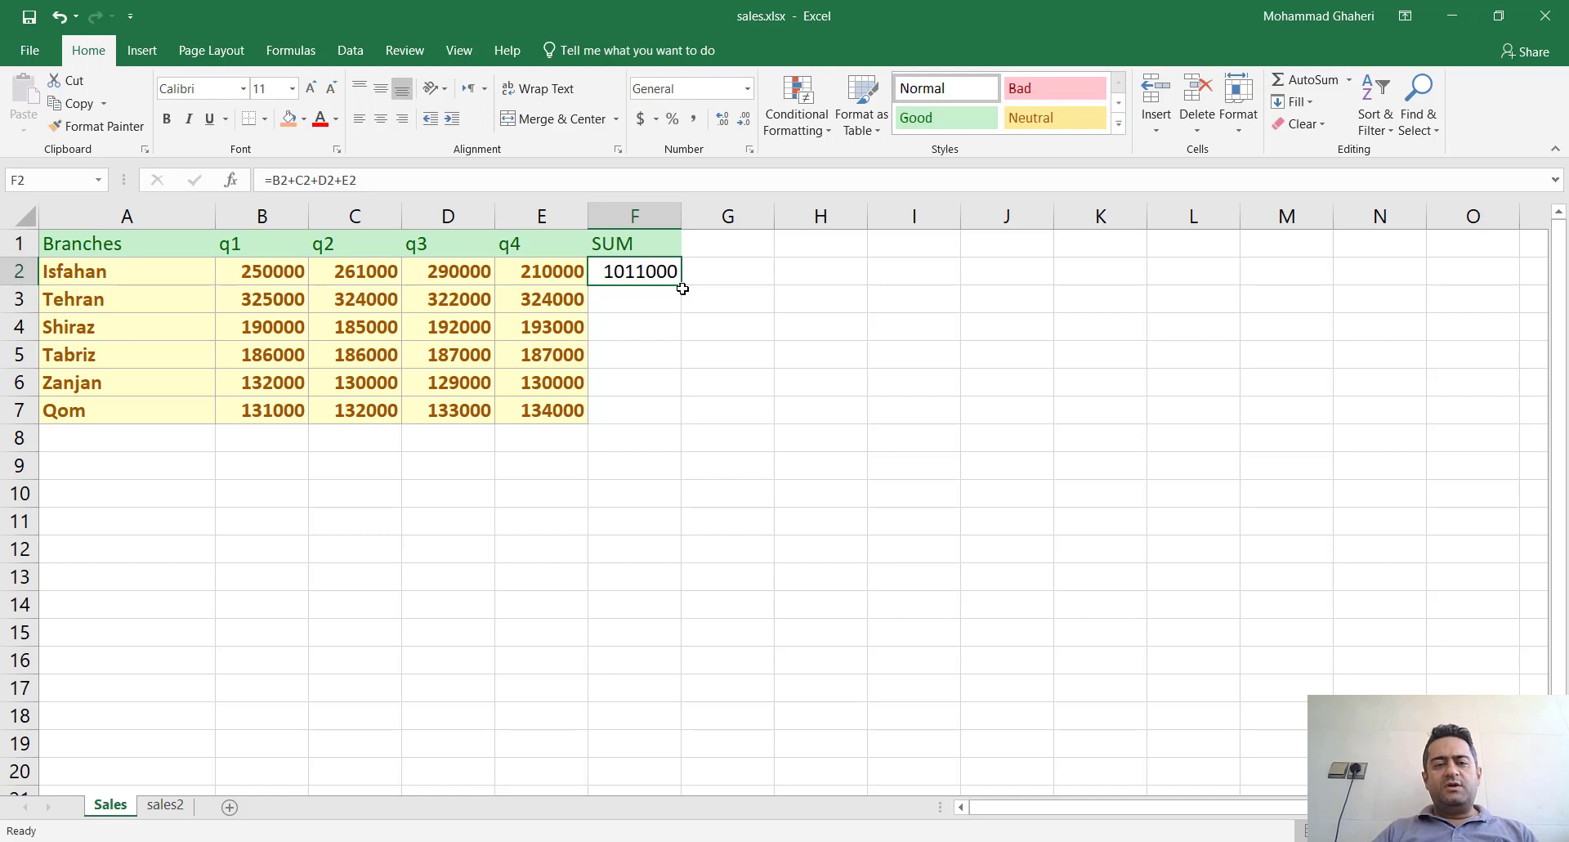
{"action": "left_click_drag", "start_coordinate": [682, 288], "coordinate": [670, 411]}
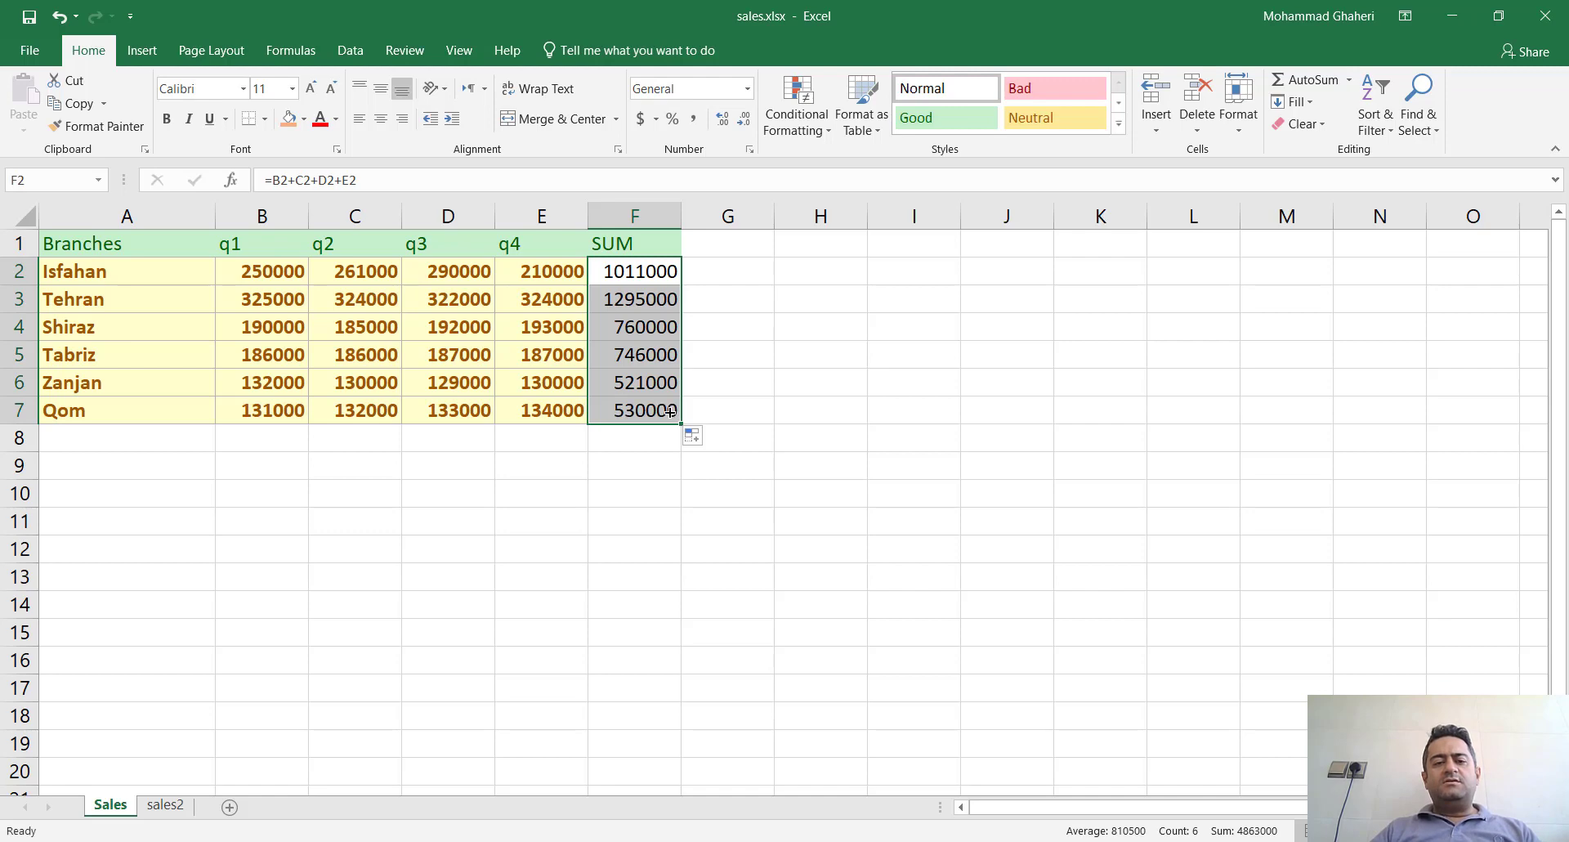
{"action": "left_click", "coordinate": [694, 268]}
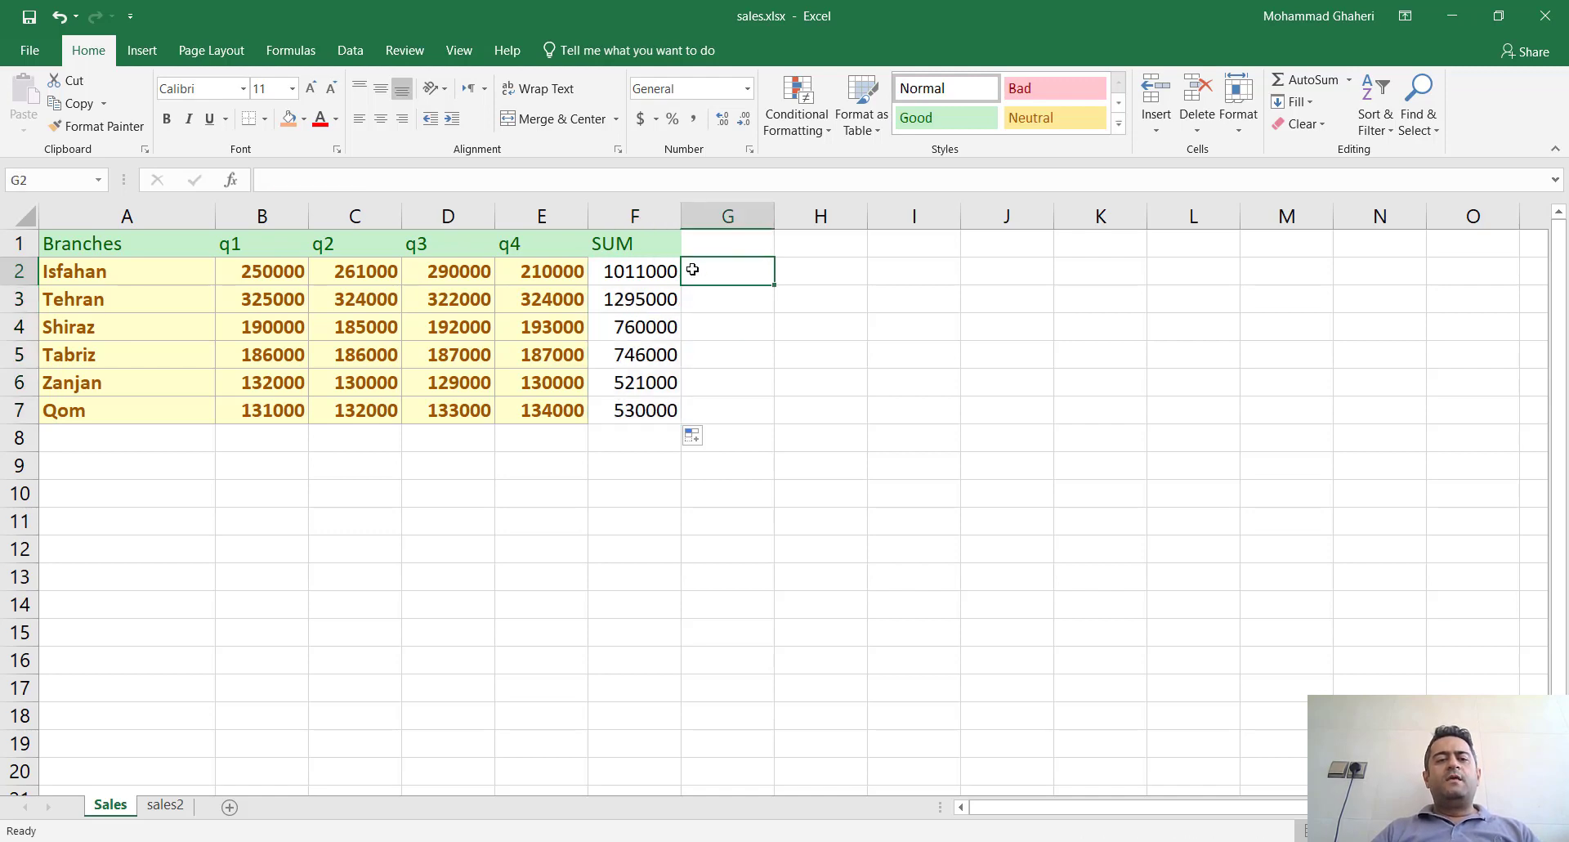
Step: Review the sum formula in F2 and the Isfahan quarterly values in B2:E2 that it adds
{"action": "left_click", "coordinate": [637, 274]}
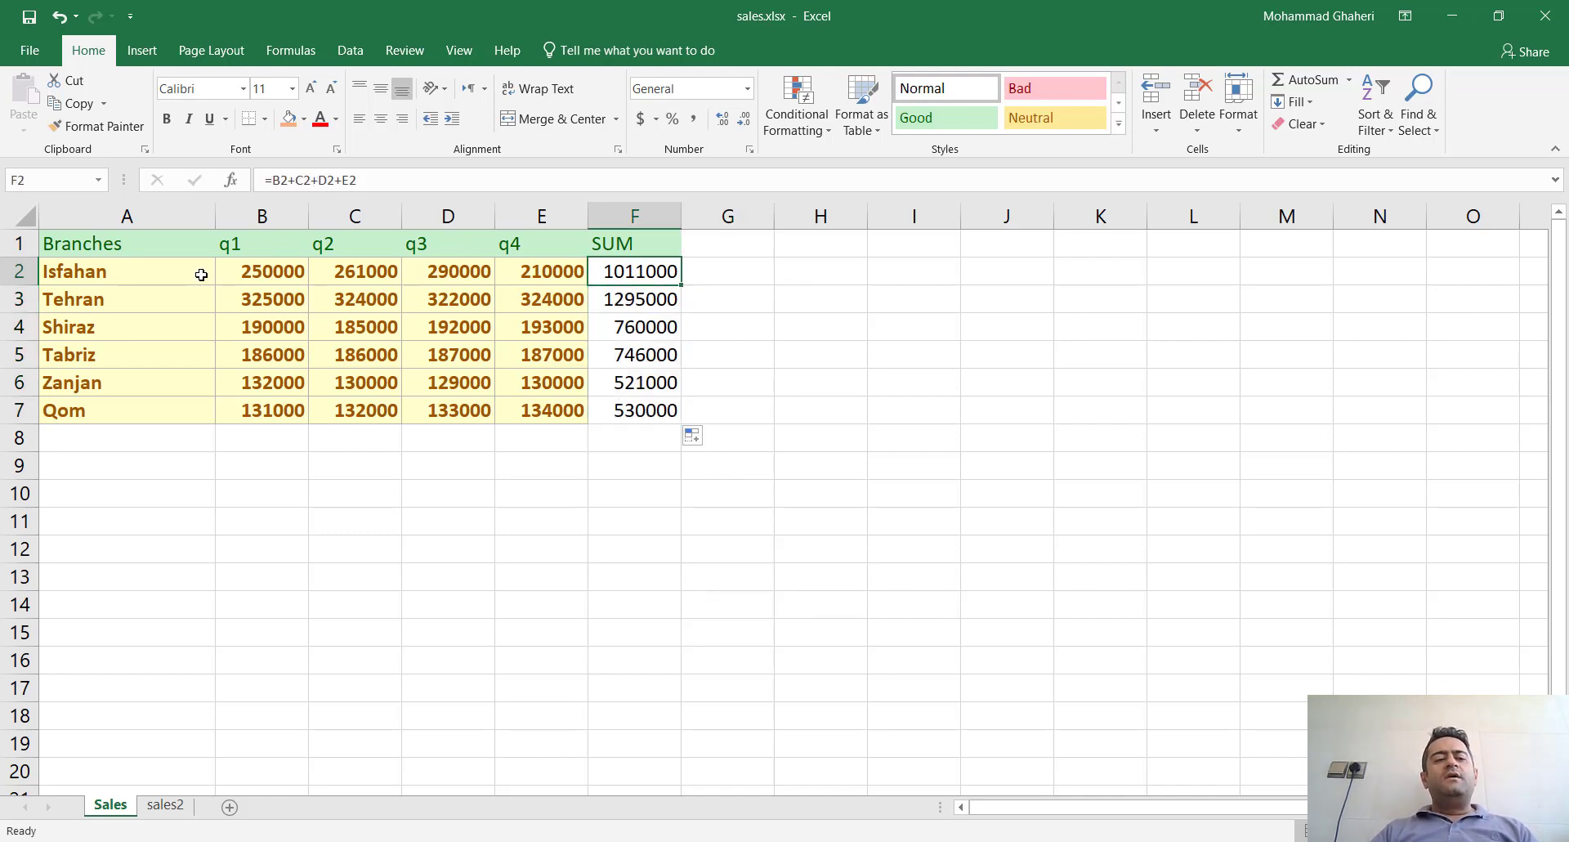
{"action": "left_click", "coordinate": [242, 274]}
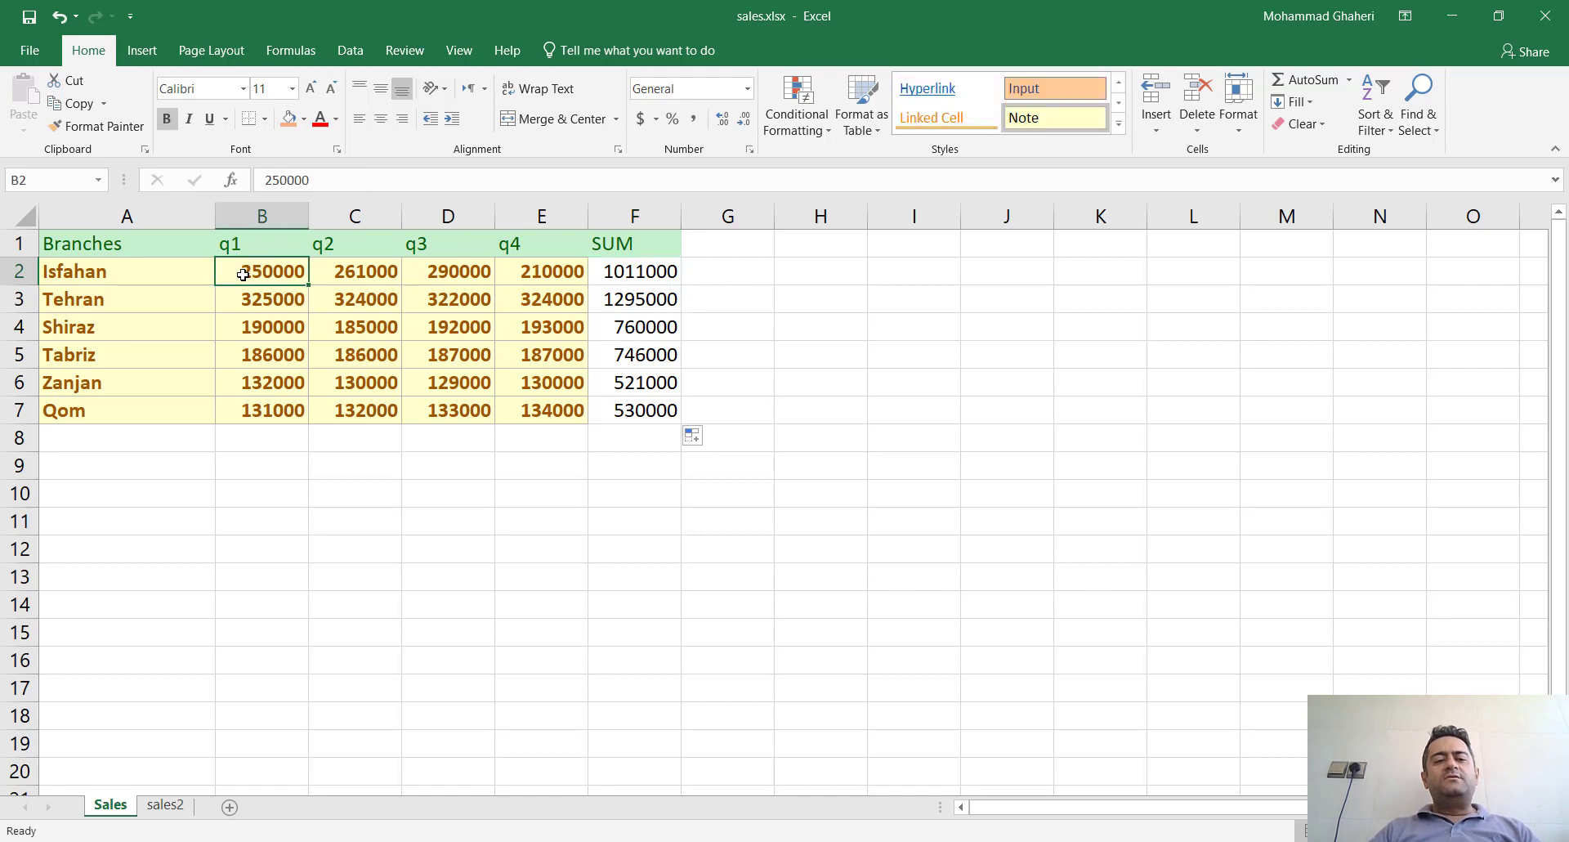
{"action": "key", "text": "shift+Right"}
{"action": "key", "text": "shift+Right"}
{"action": "key", "text": "shift+Right"}
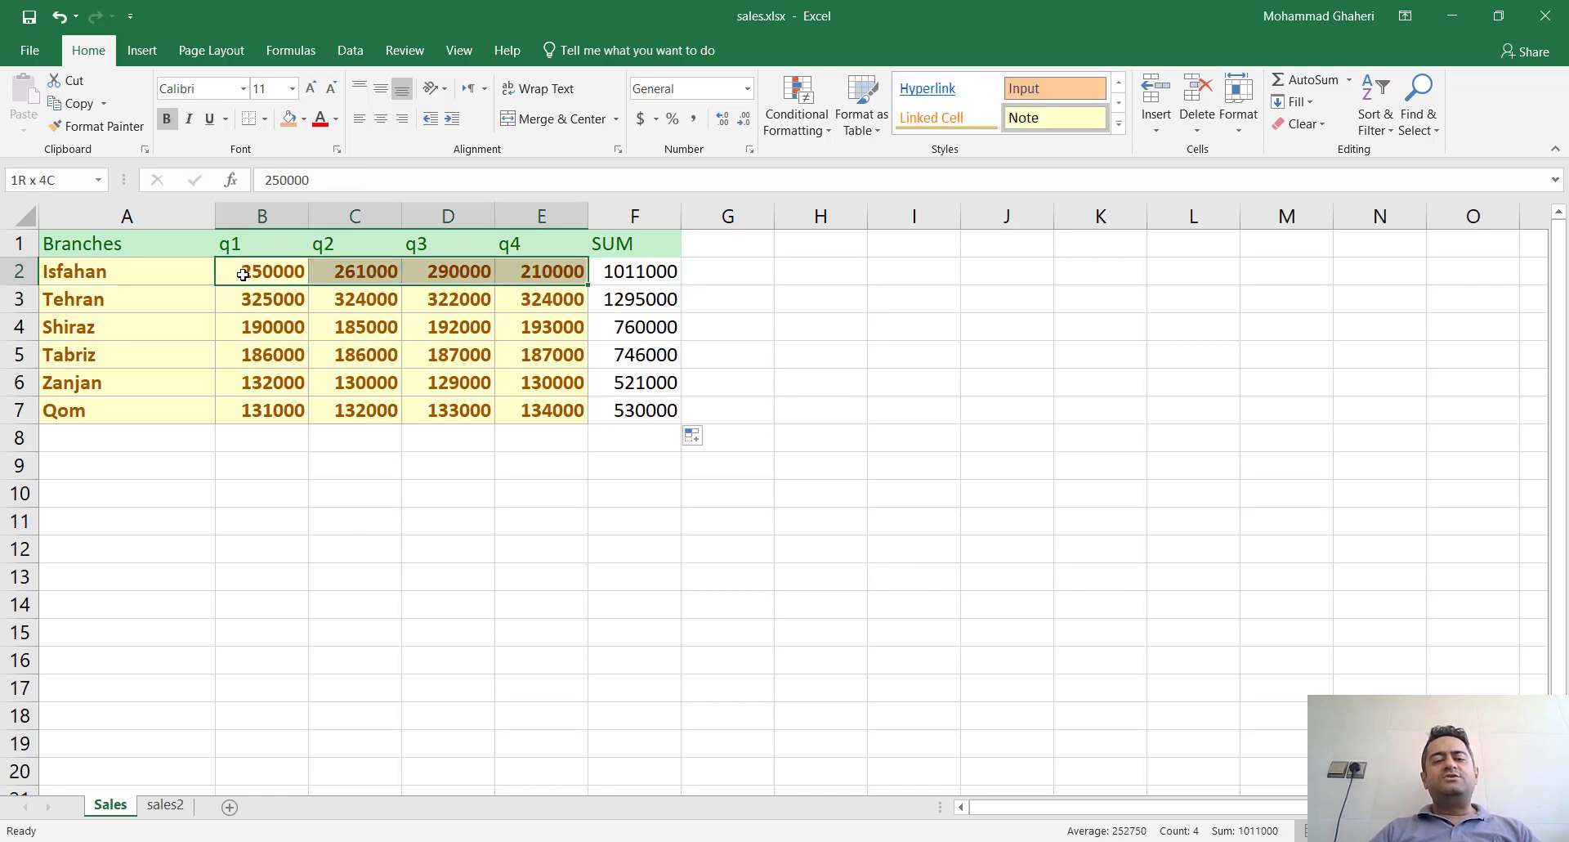
{"action": "key", "text": "Right"}
{"action": "key", "text": "Right"}
{"action": "key", "text": "Right"}
{"action": "key", "text": "Right"}
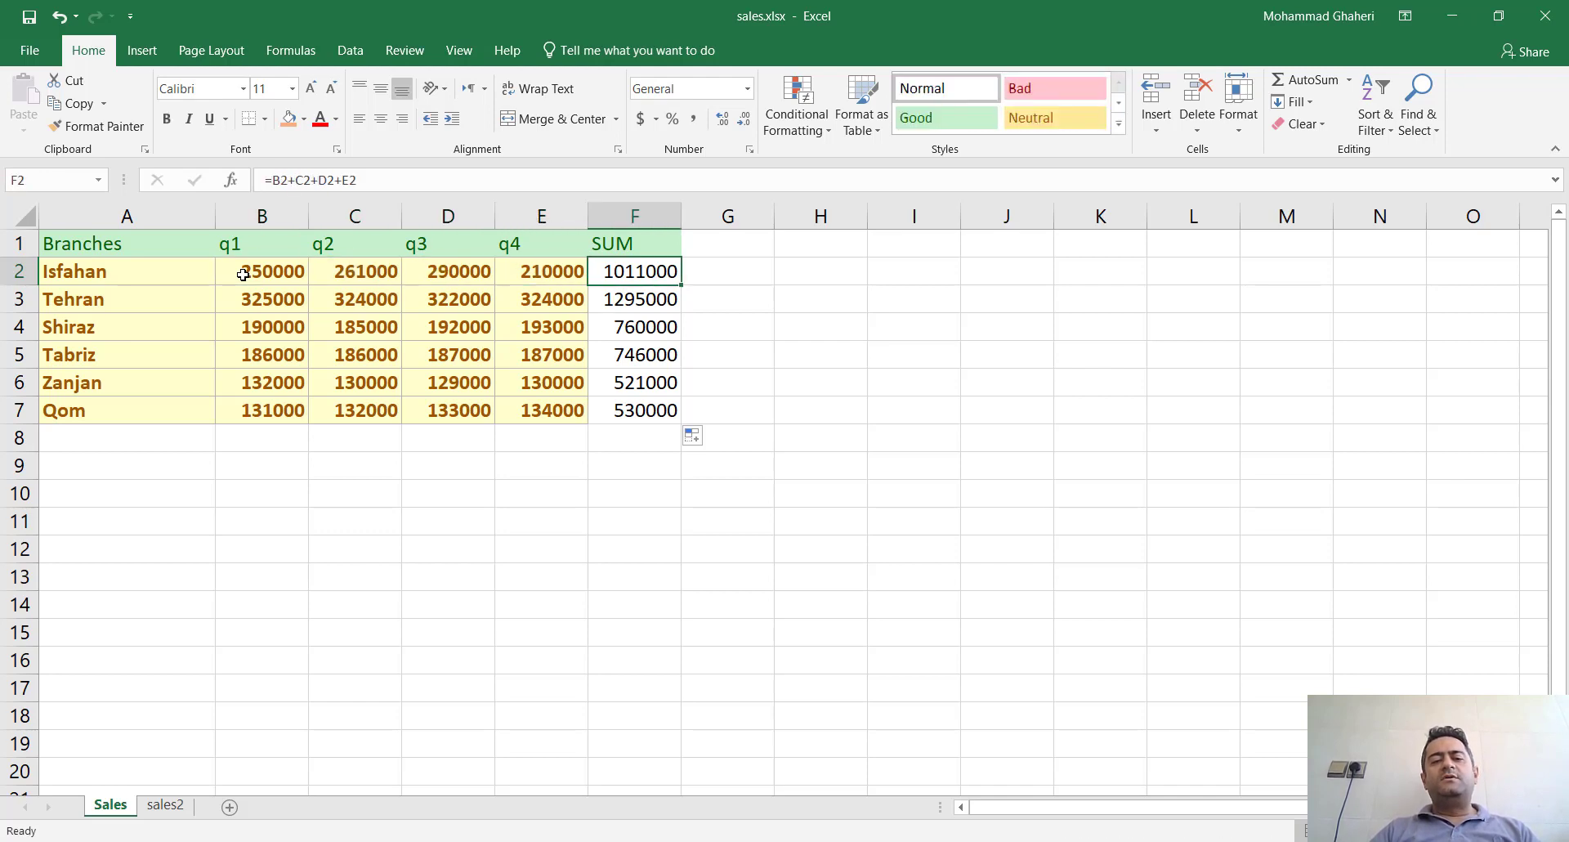
Step: Add the header AVG in G1, next to the SUM column
{"action": "key", "text": "Right"}
{"action": "key", "text": "Up"}
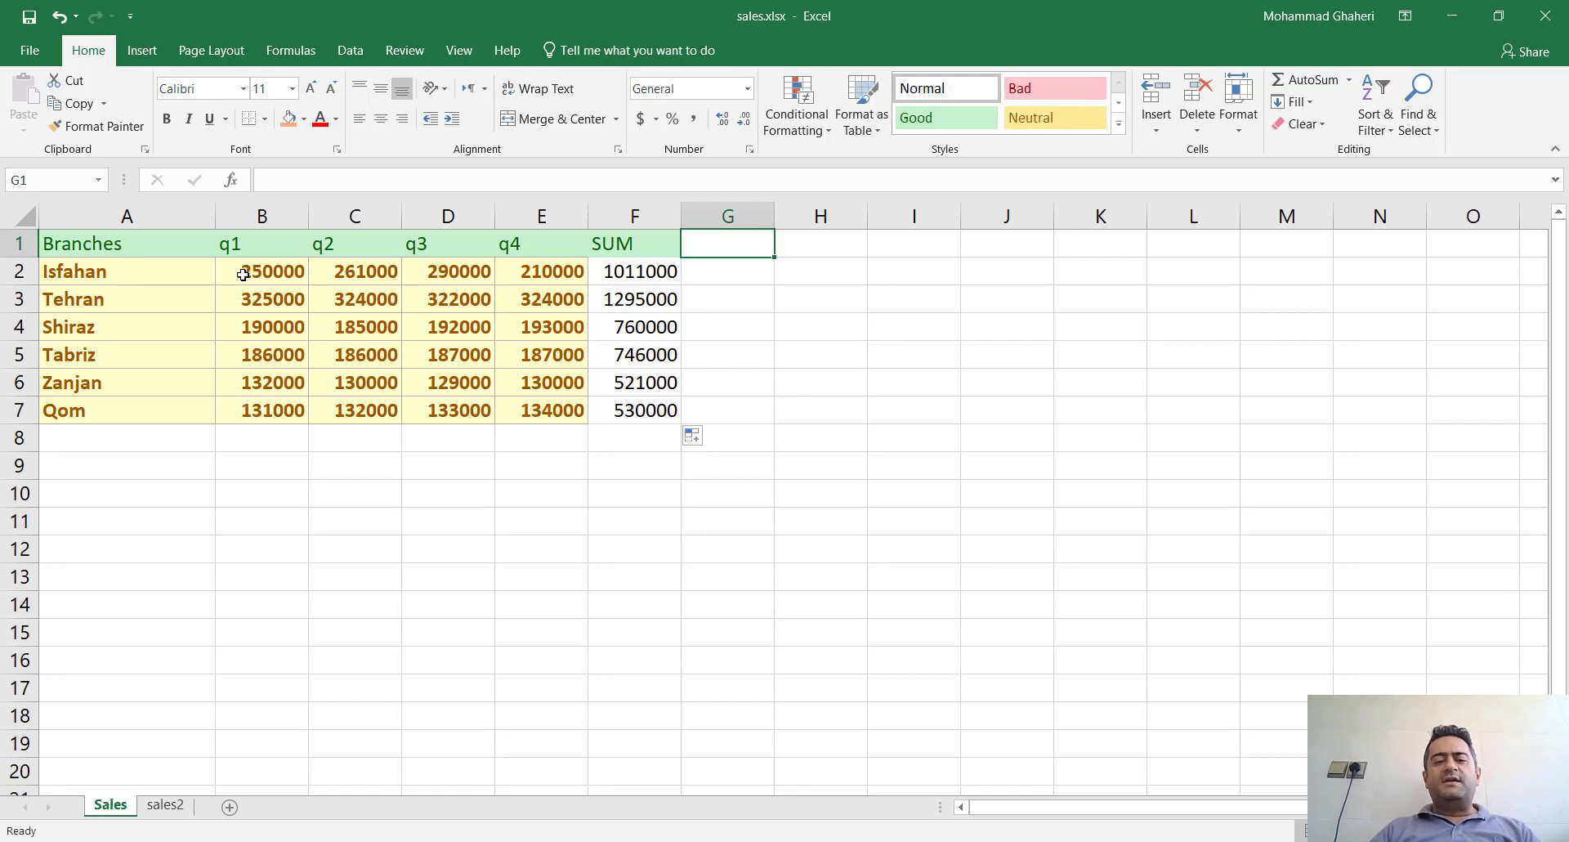
{"action": "type", "text": "AVG"}
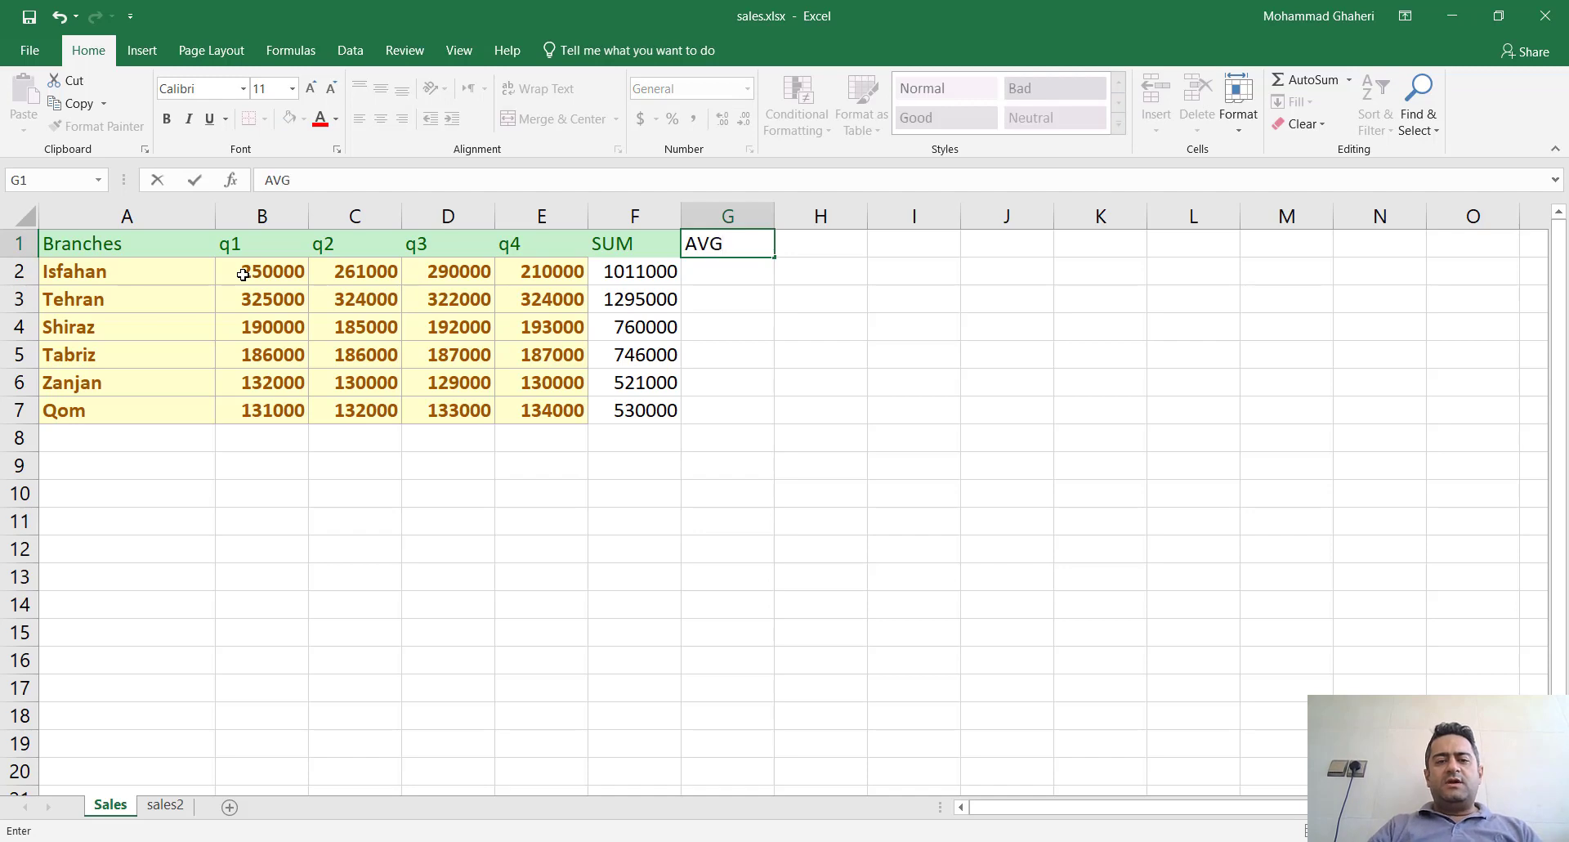
{"action": "key", "text": "Return"}
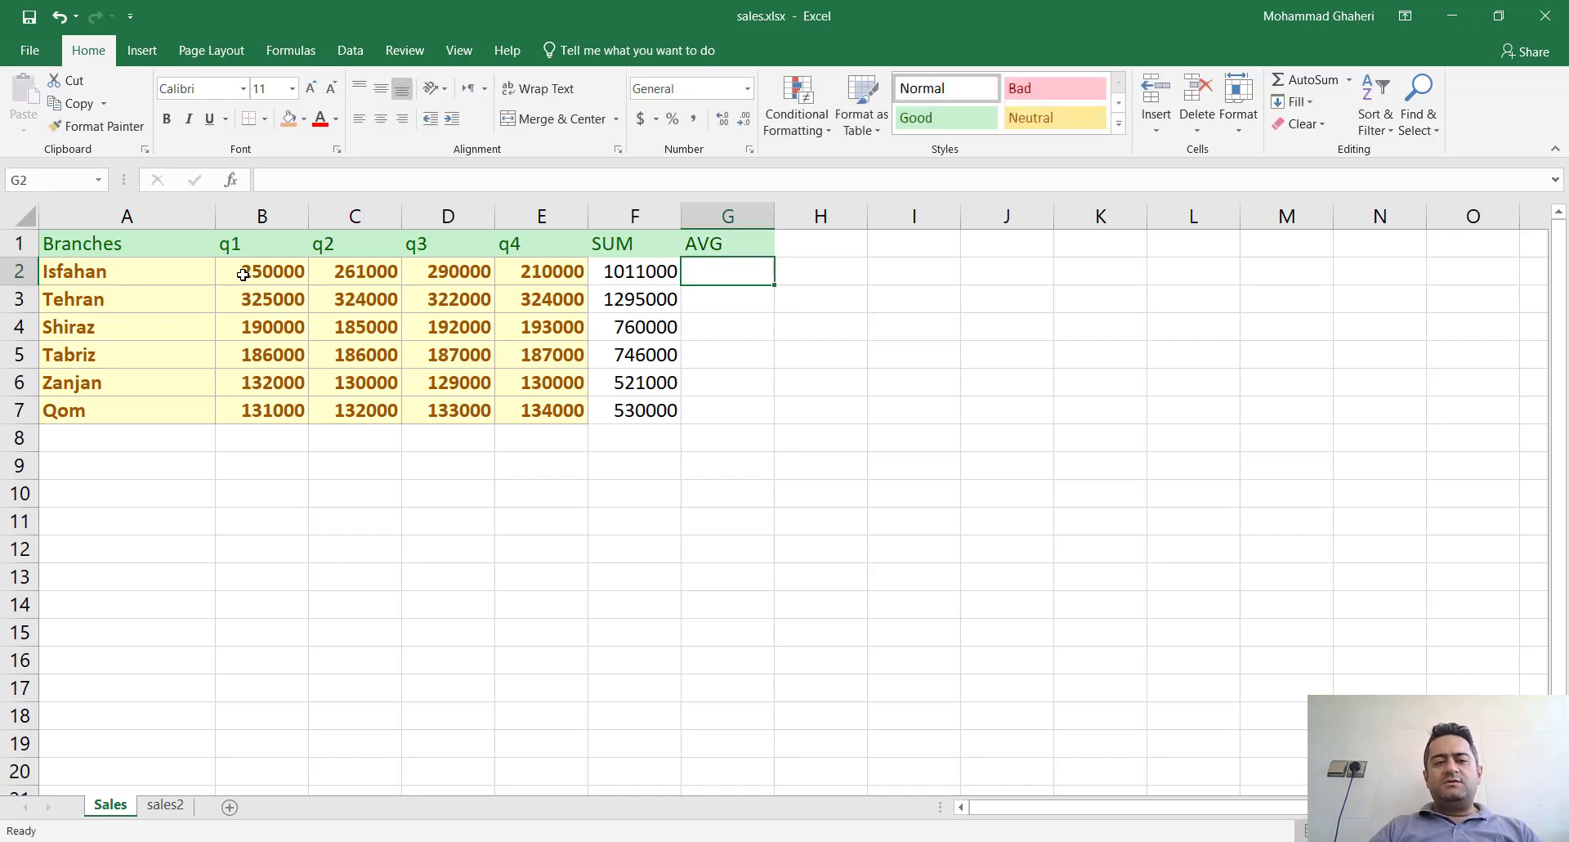
{"action": "left_click", "coordinate": [630, 270]}
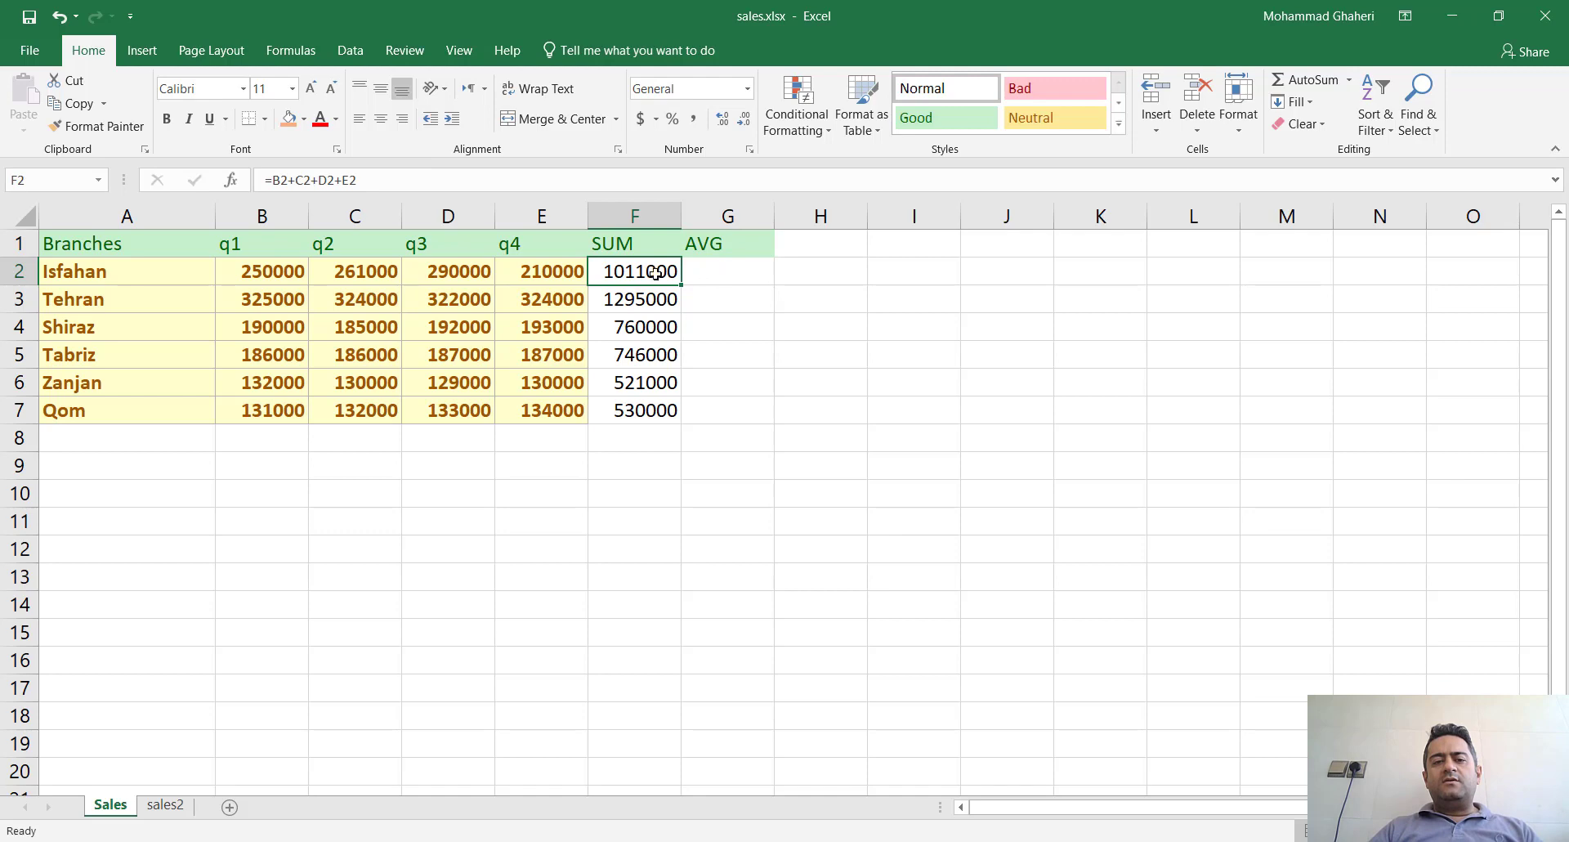
{"action": "left_click", "coordinate": [532, 275]}
{"action": "left_click", "coordinate": [446, 267]}
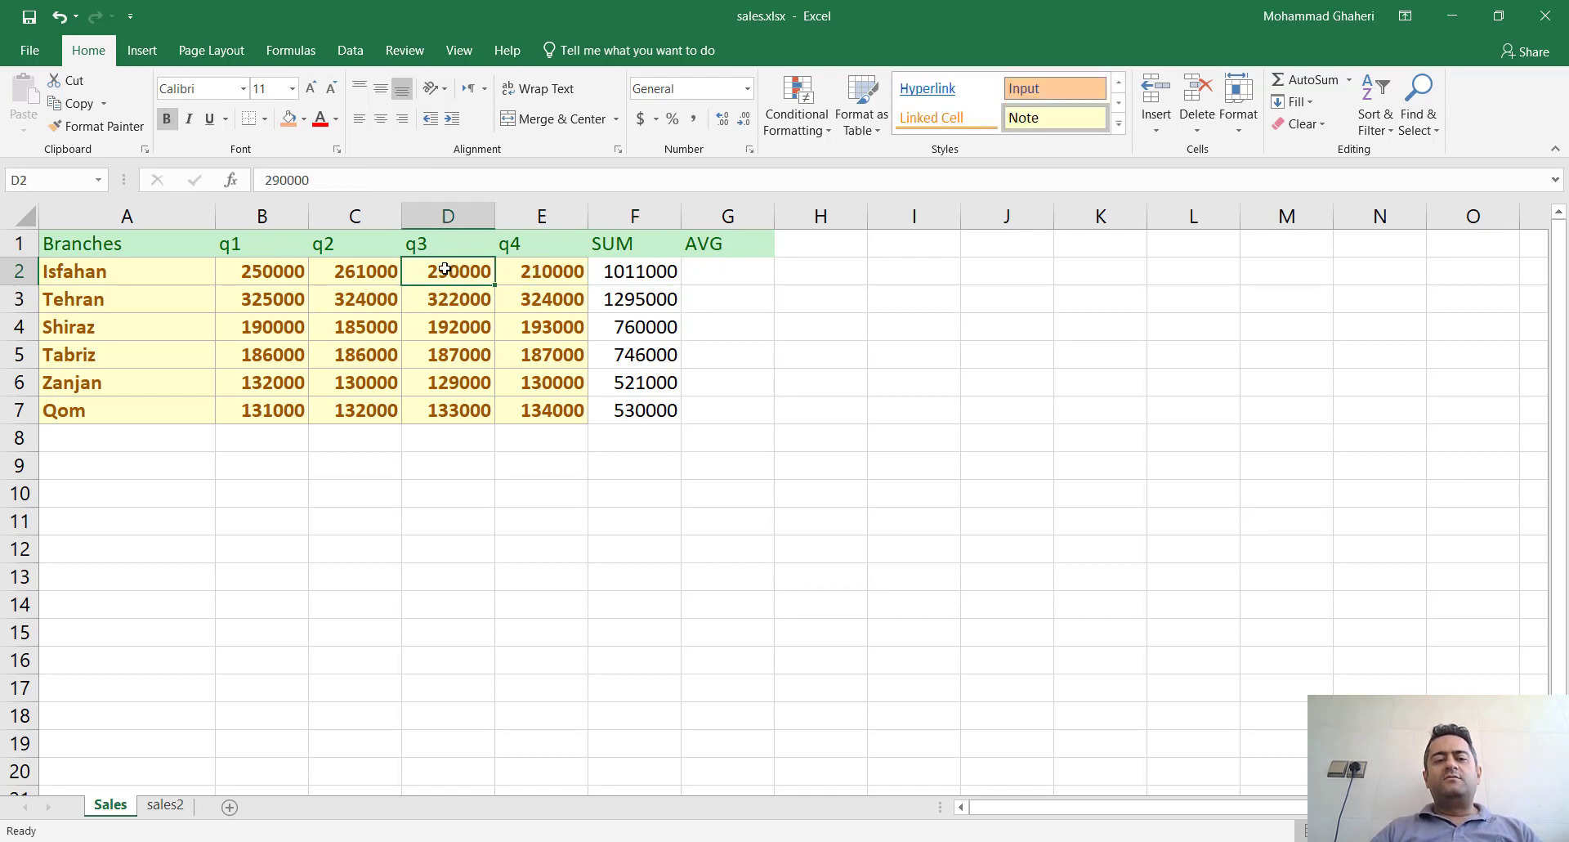
{"action": "left_click", "coordinate": [365, 264]}
{"action": "left_click", "coordinate": [302, 271]}
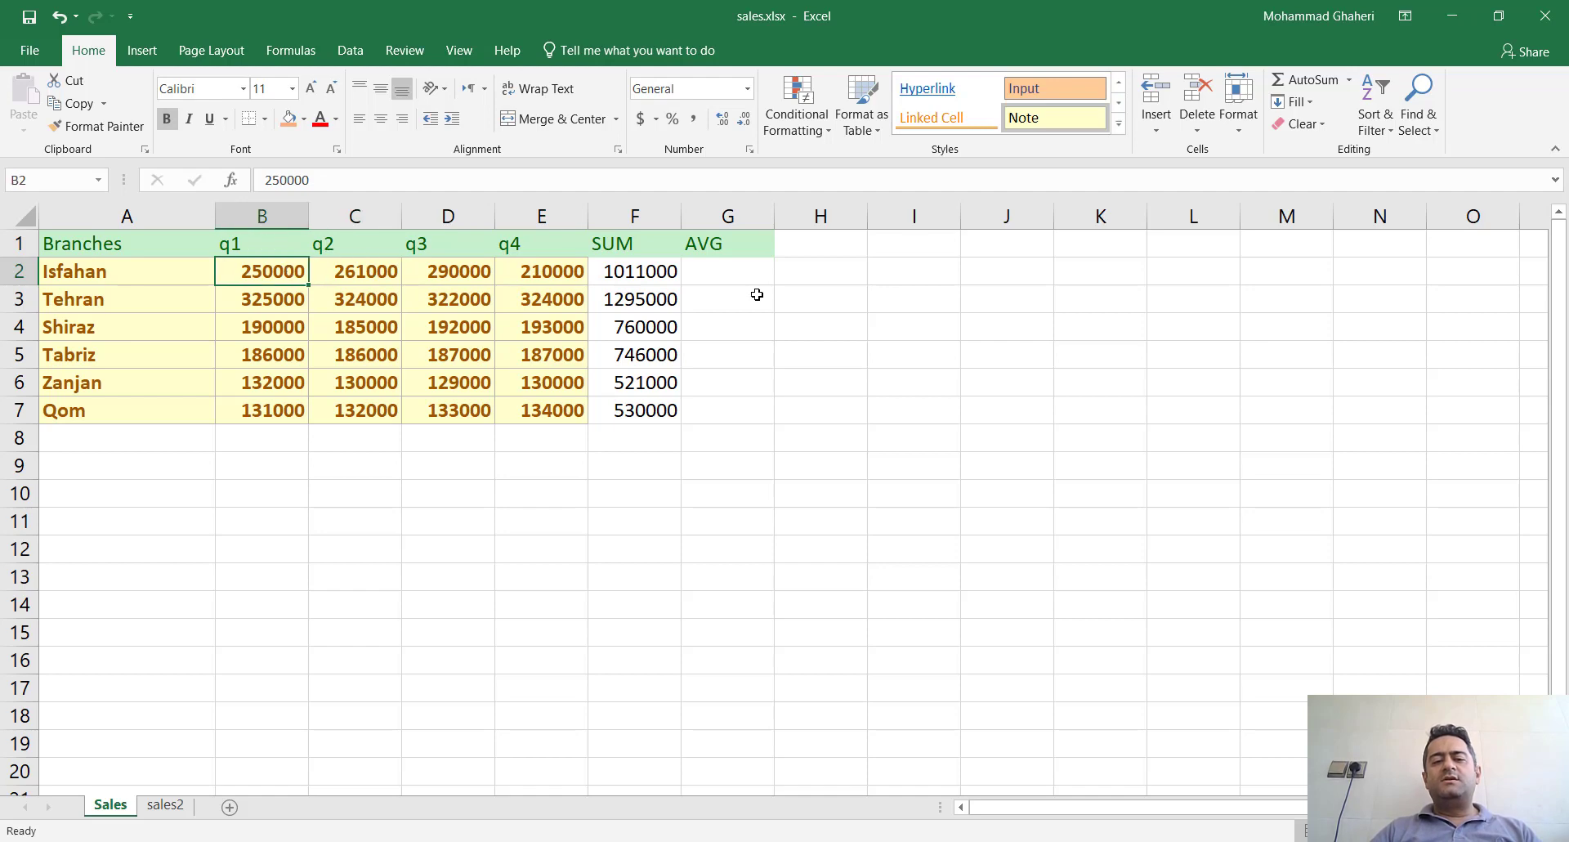
Step: Enter the formula =F2/4 in G2 to calculate Isfahan's quarterly average
{"action": "left_click", "coordinate": [715, 277]}
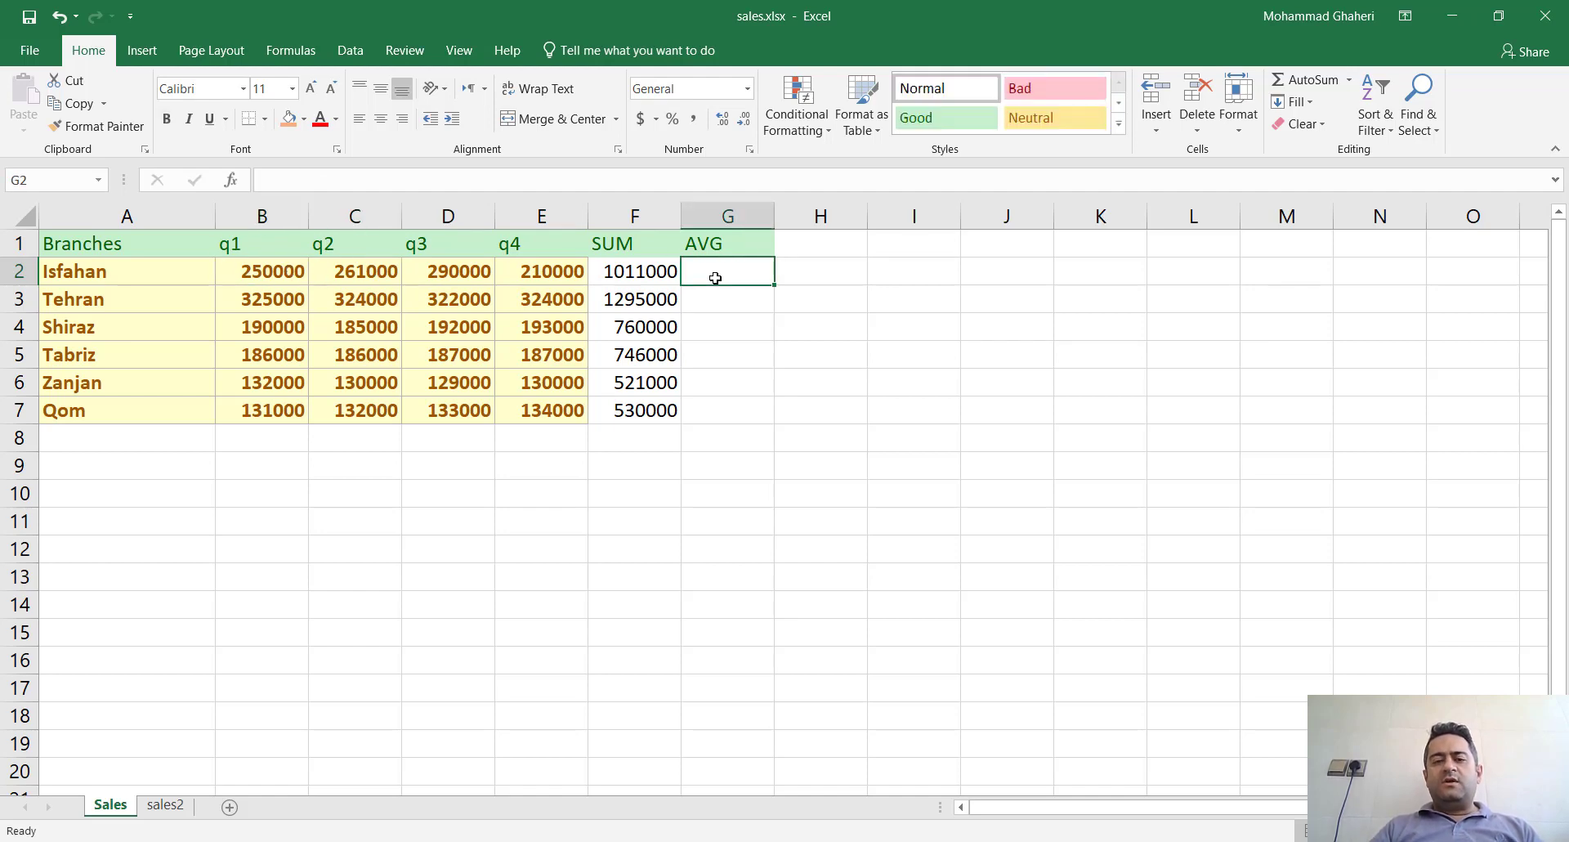
{"action": "type", "text": "="}
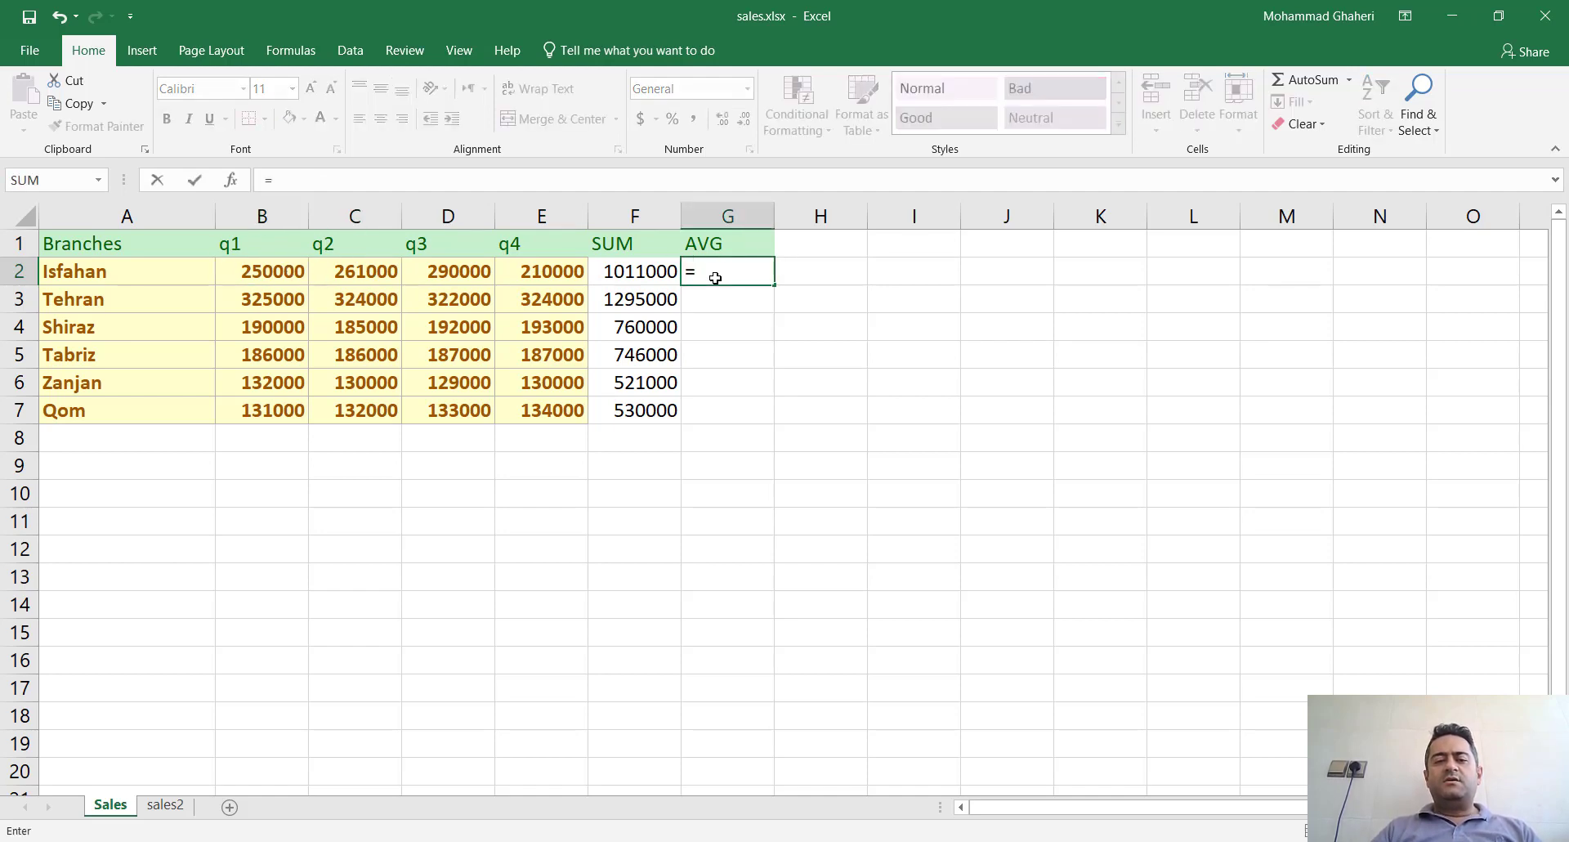
{"action": "left_click", "coordinate": [612, 272]}
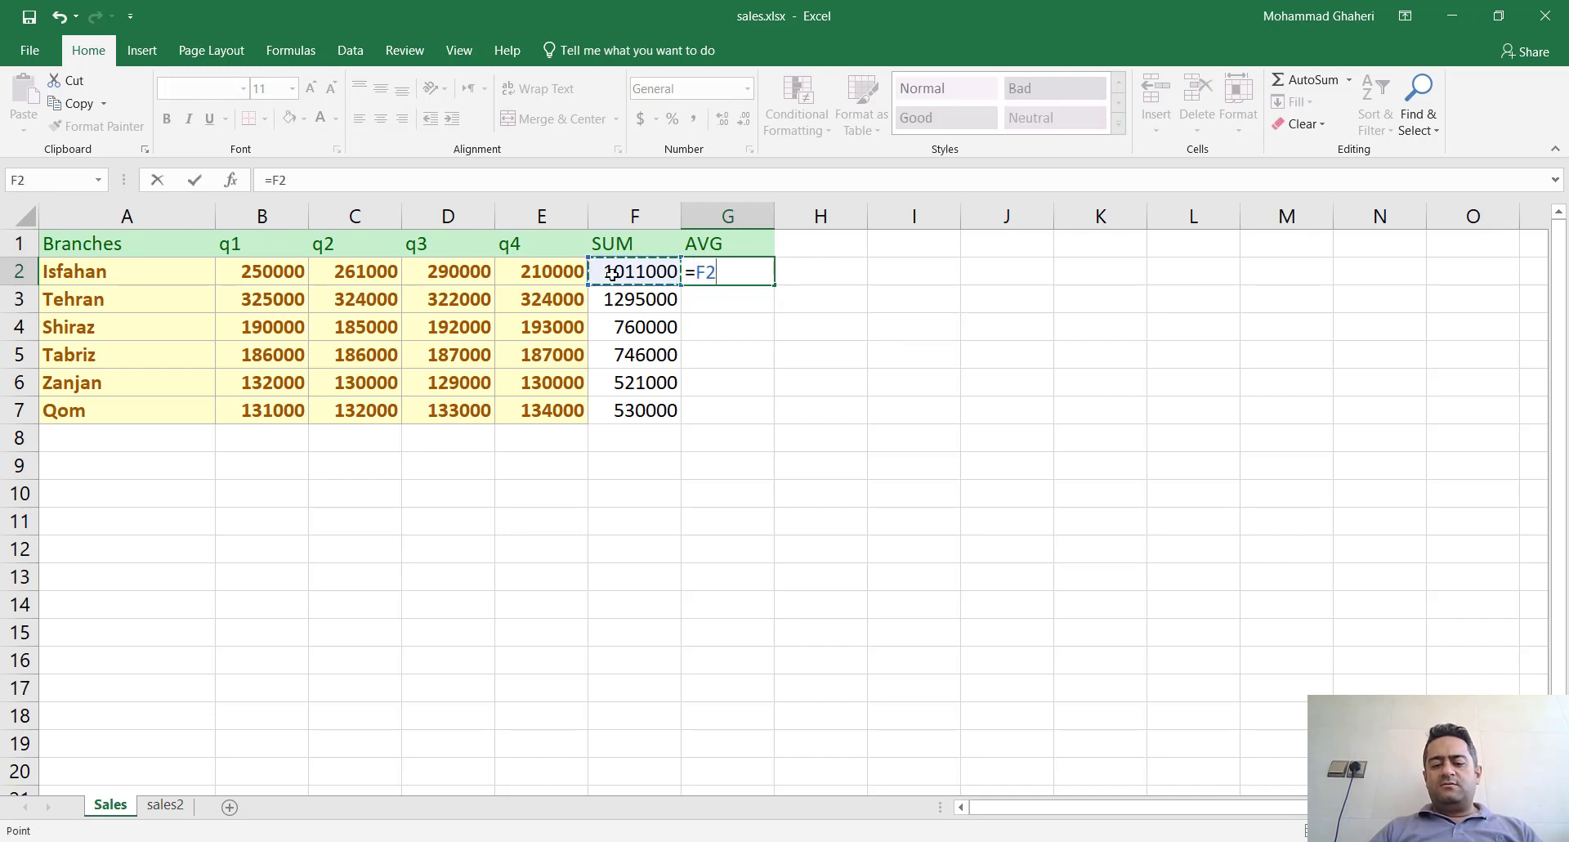
{"action": "type", "text": "/"}
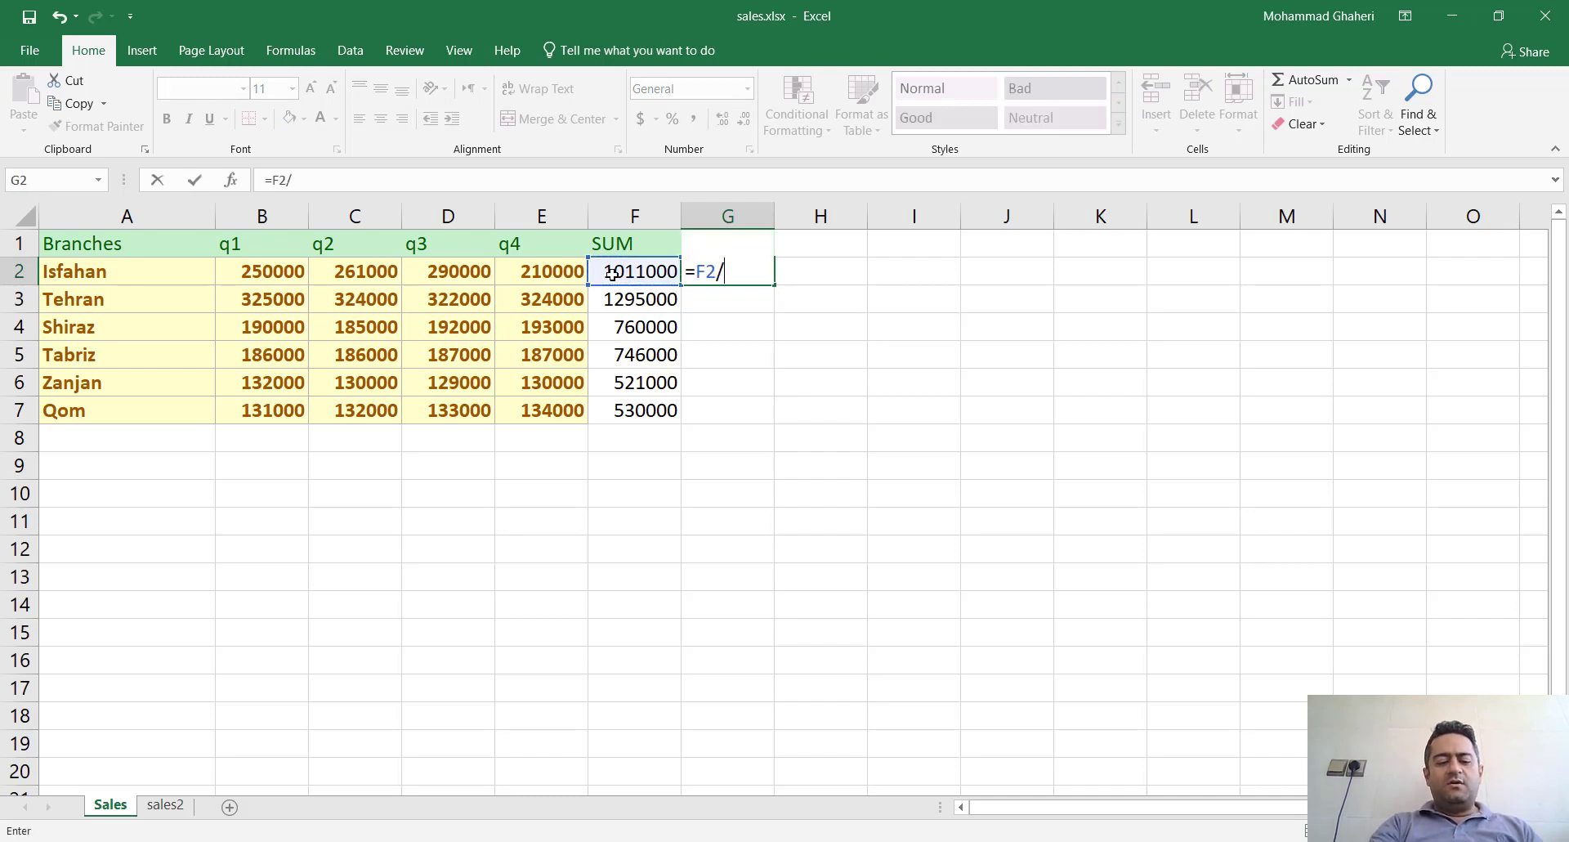
{"action": "type", "text": "4"}
{"action": "key", "text": "Return"}
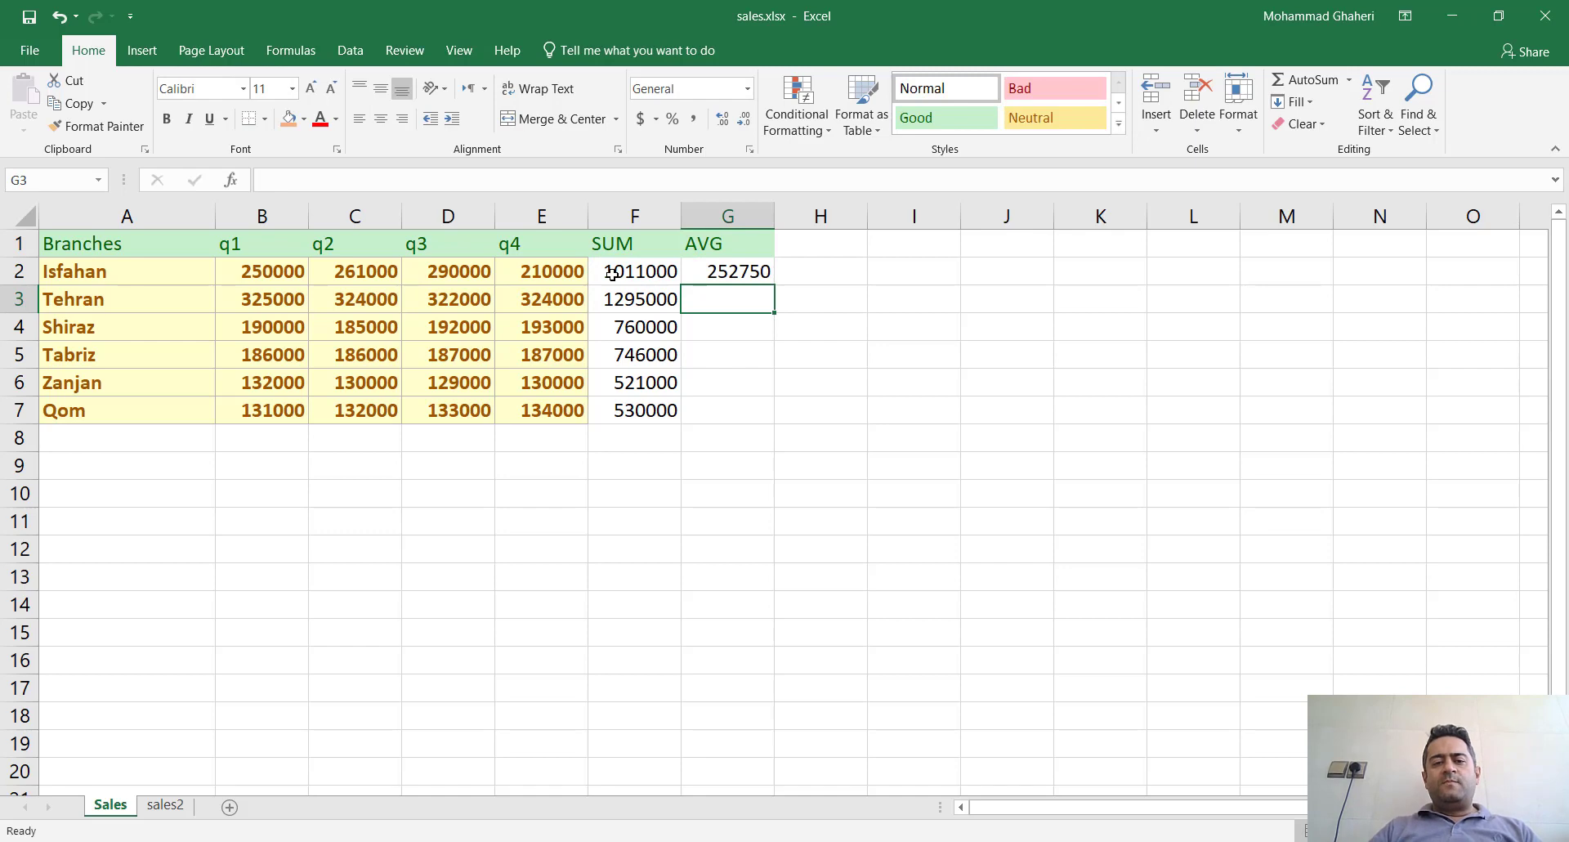
Step: Fill the average formula from G2 down to G7 for the remaining branches
{"action": "left_click", "coordinate": [696, 268]}
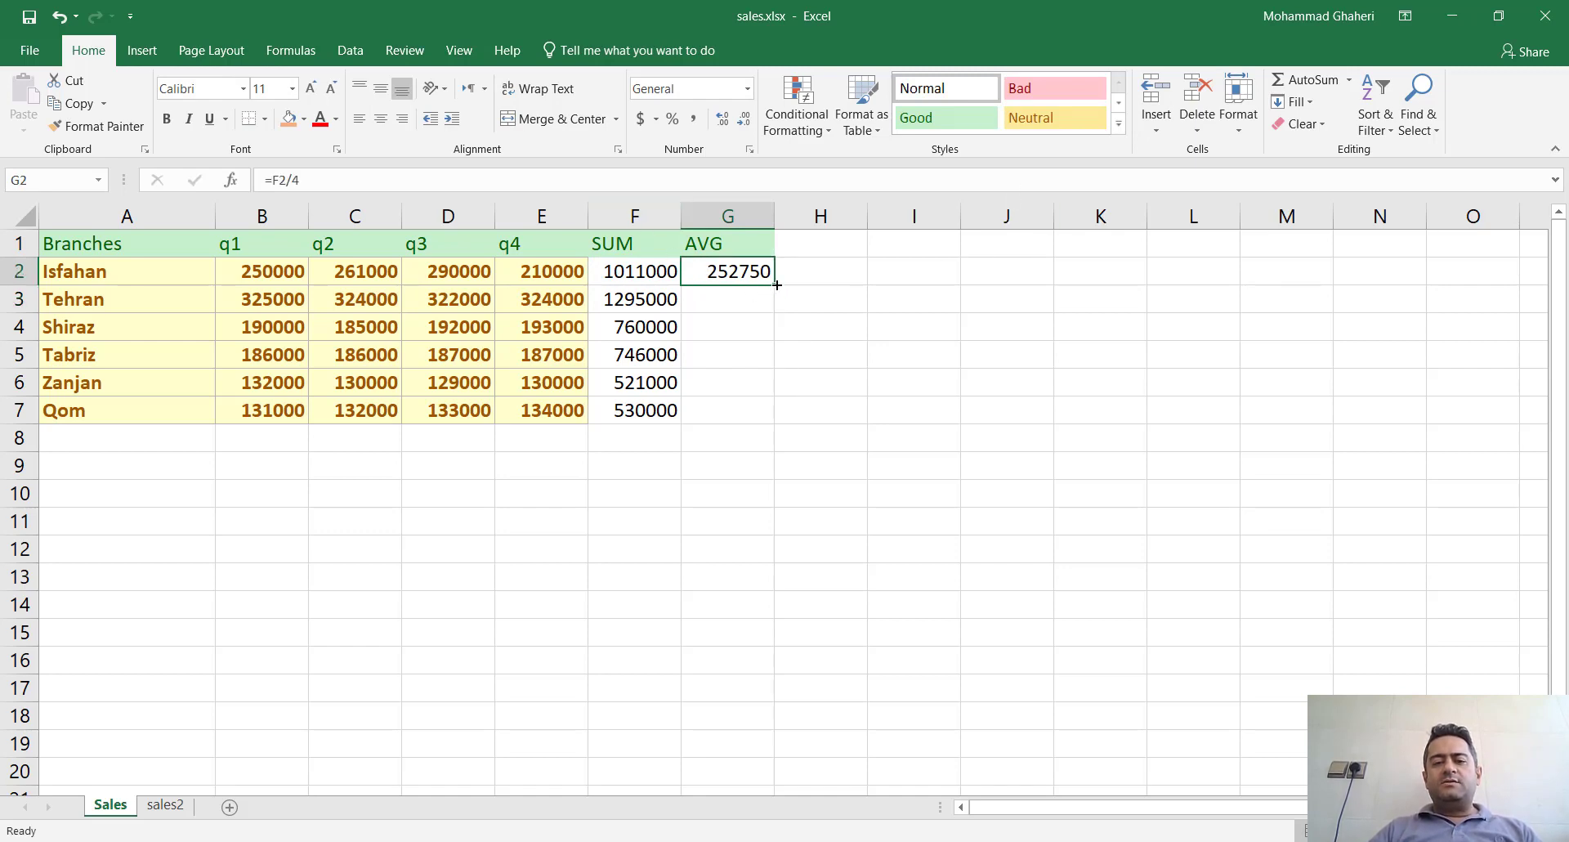
{"action": "left_click_drag", "start_coordinate": [775, 284], "coordinate": [772, 420]}
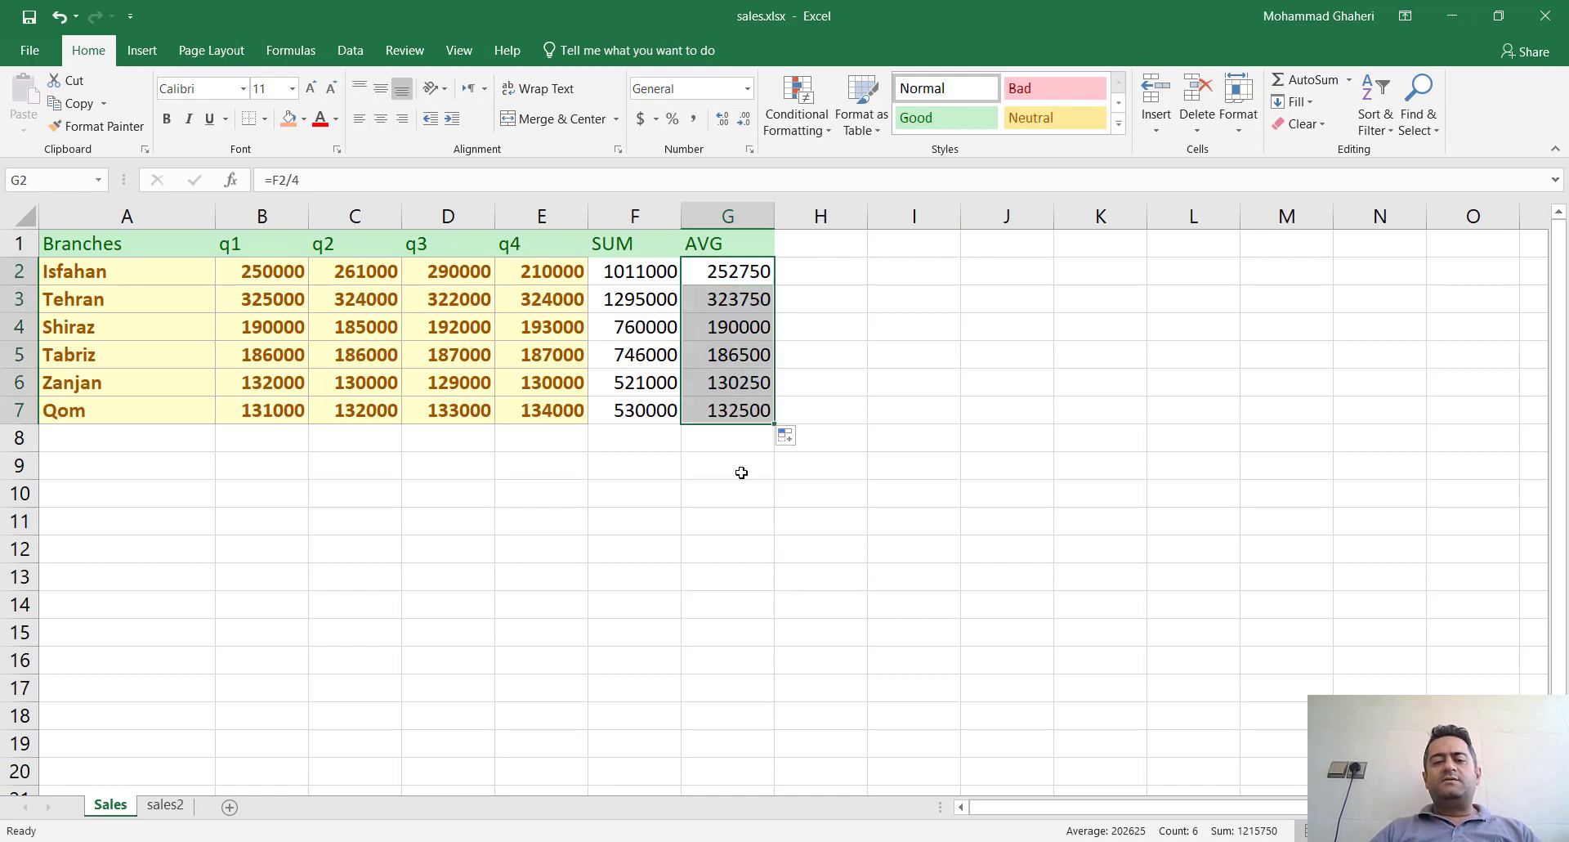
{"action": "left_click", "coordinate": [798, 278]}
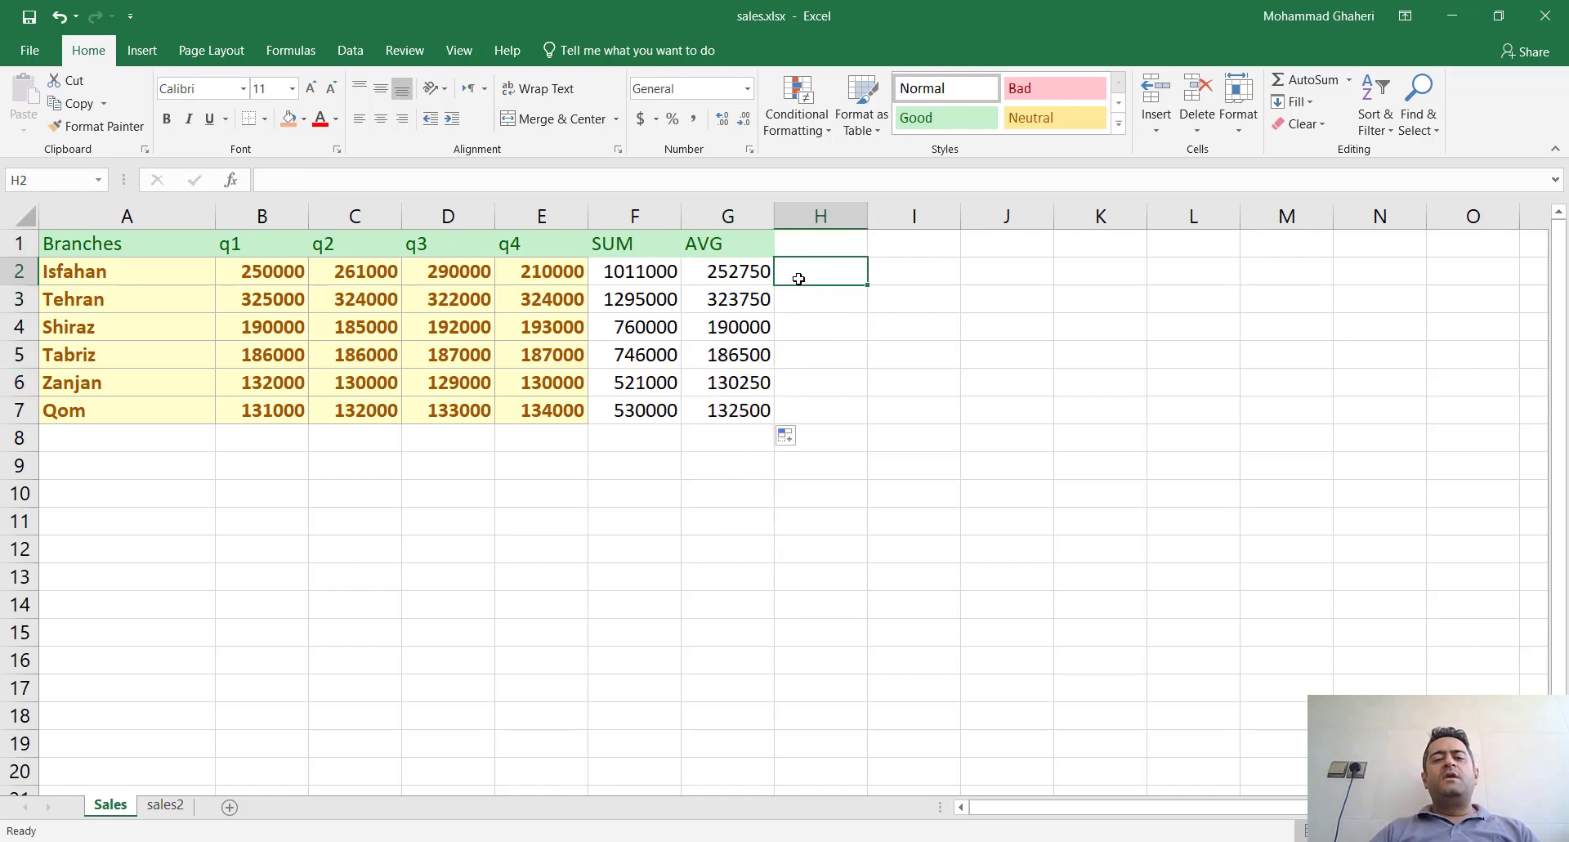
{"action": "left_click", "coordinate": [645, 275]}
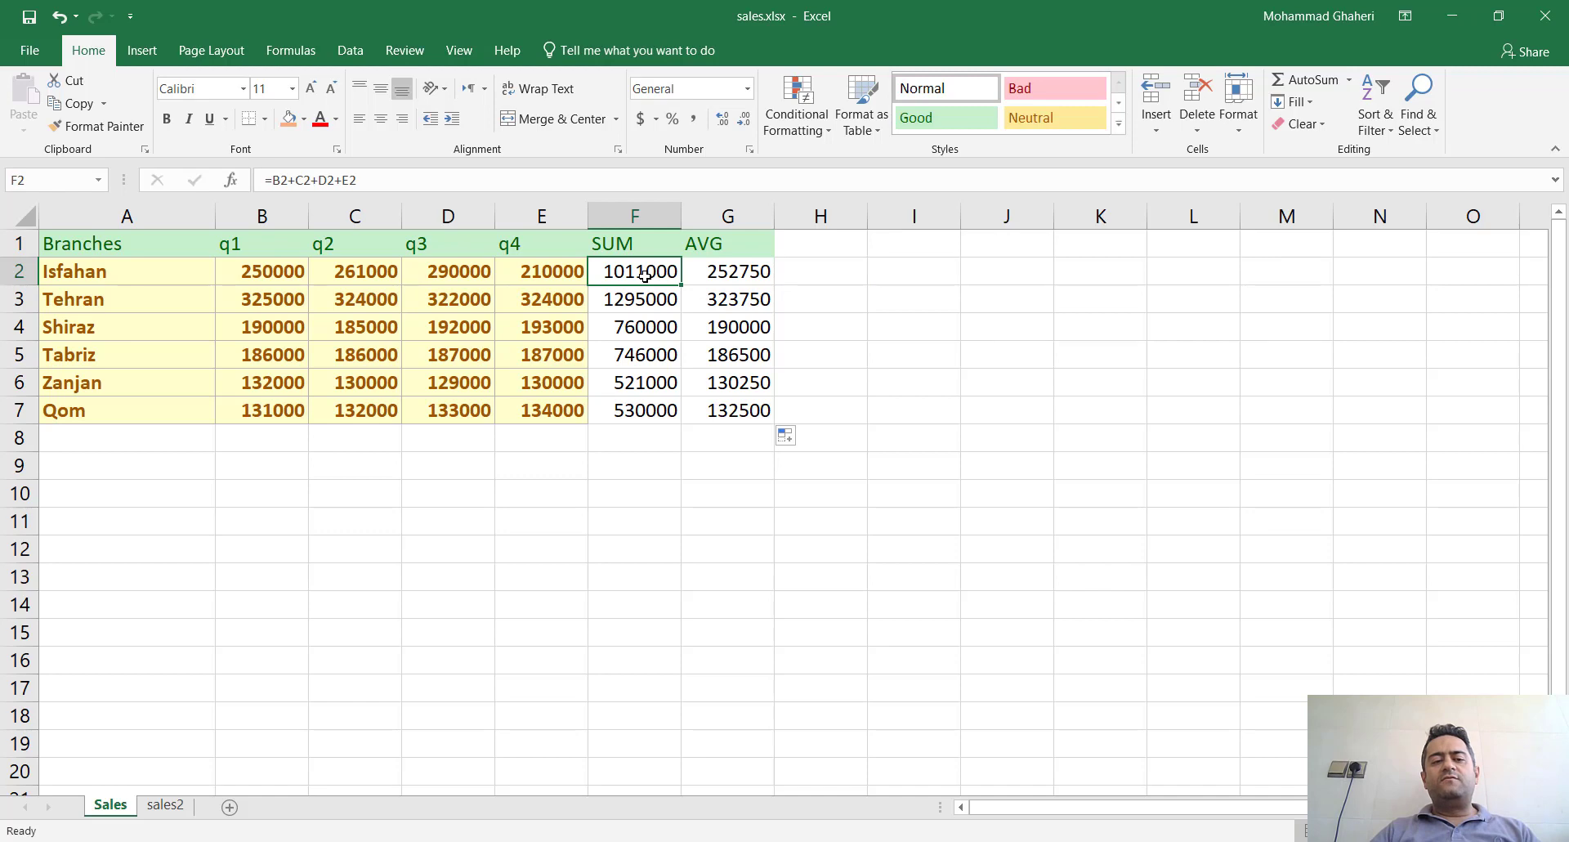
{"action": "key", "text": "Right"}
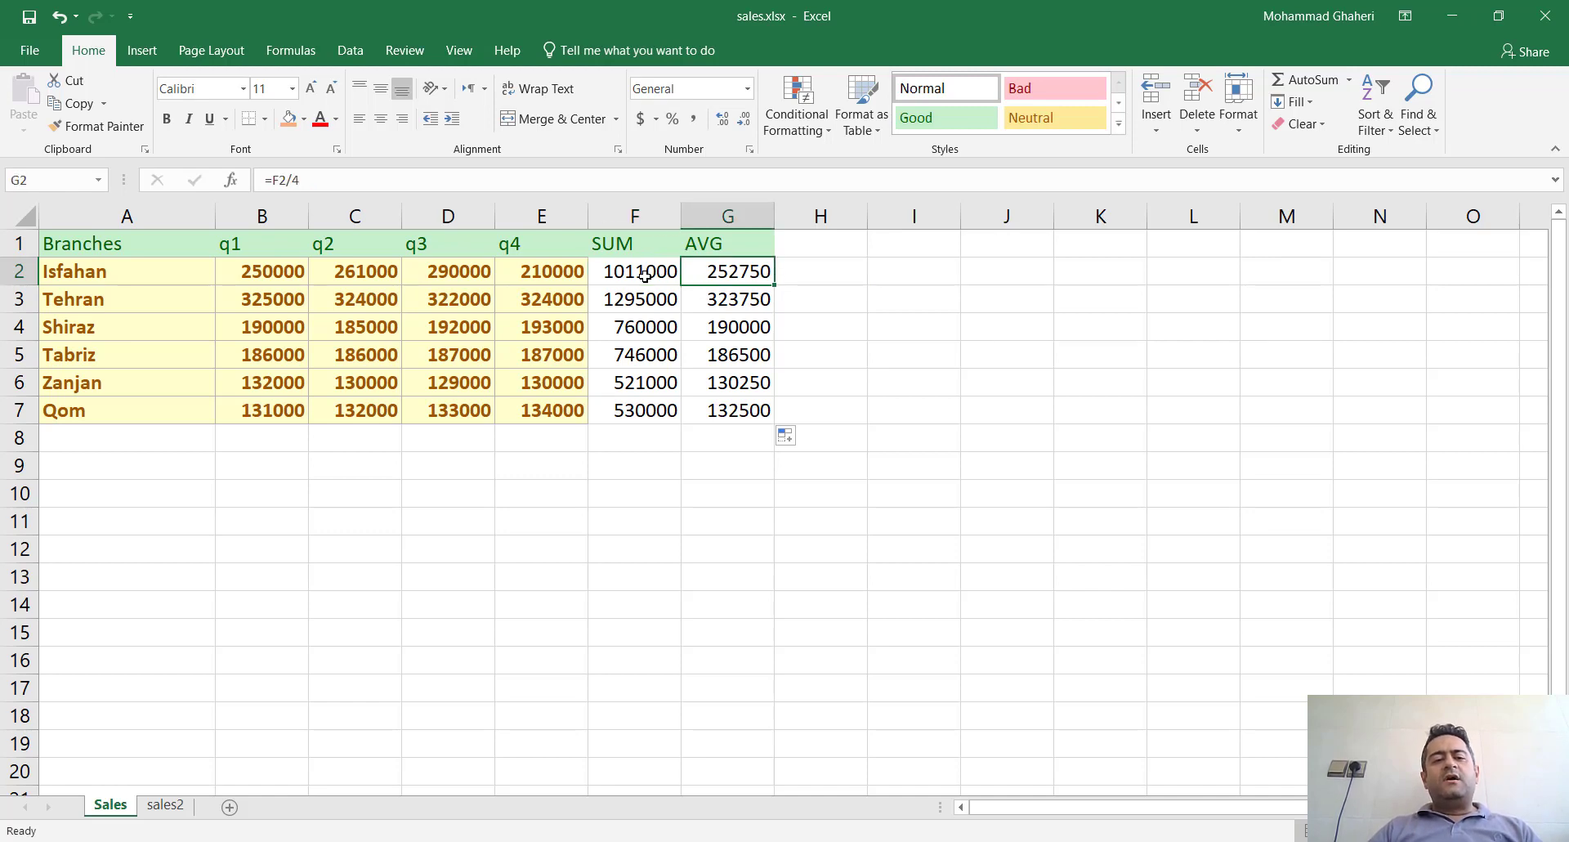
{"action": "key", "text": "Left"}
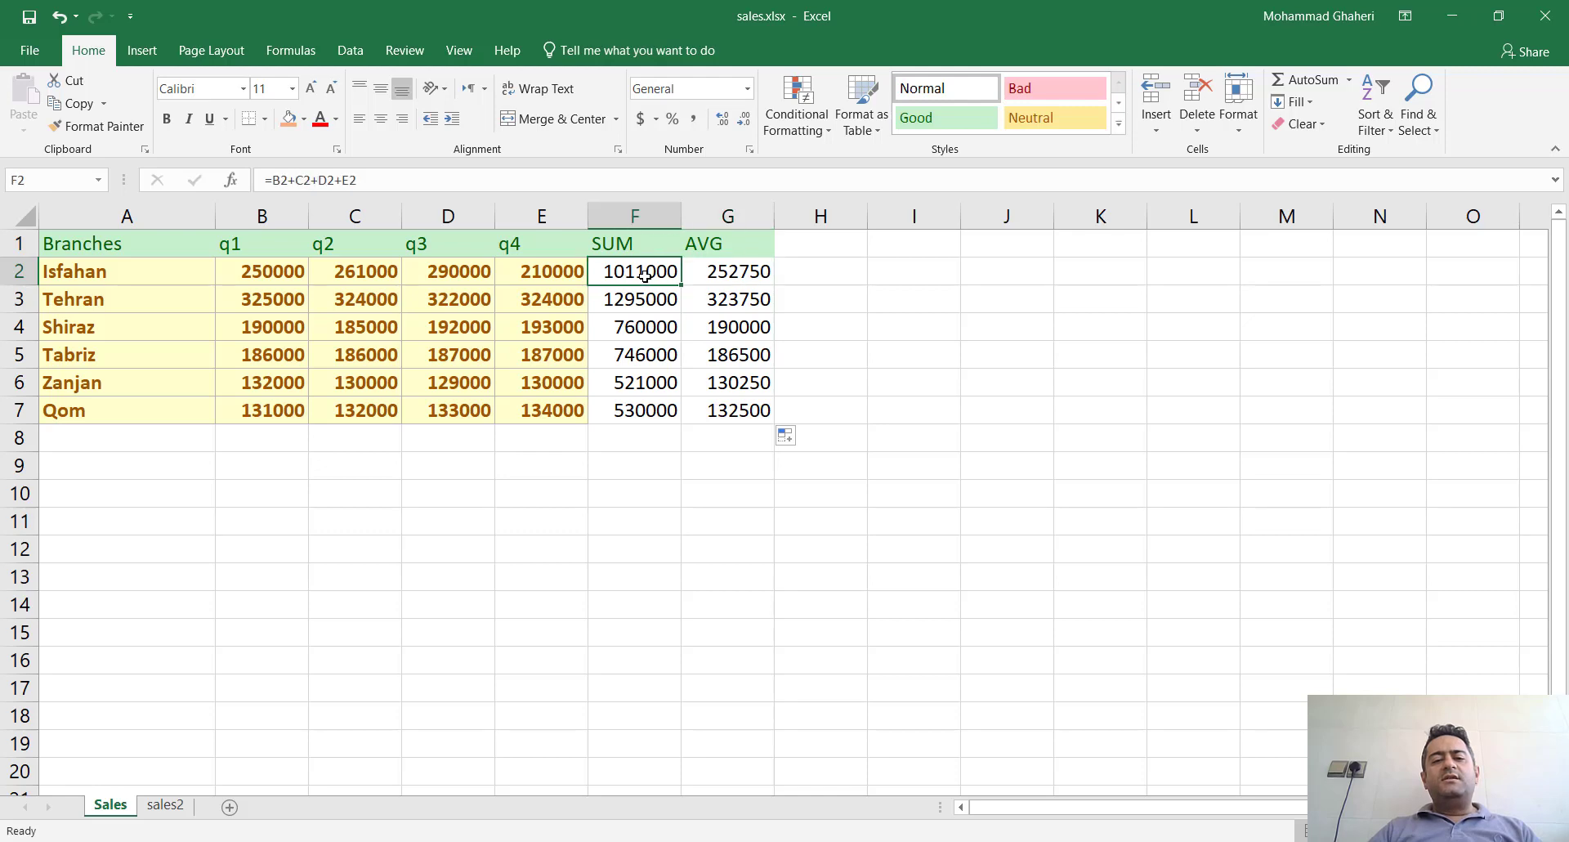
{"action": "key", "text": "Right"}
{"action": "key", "text": "Right"}
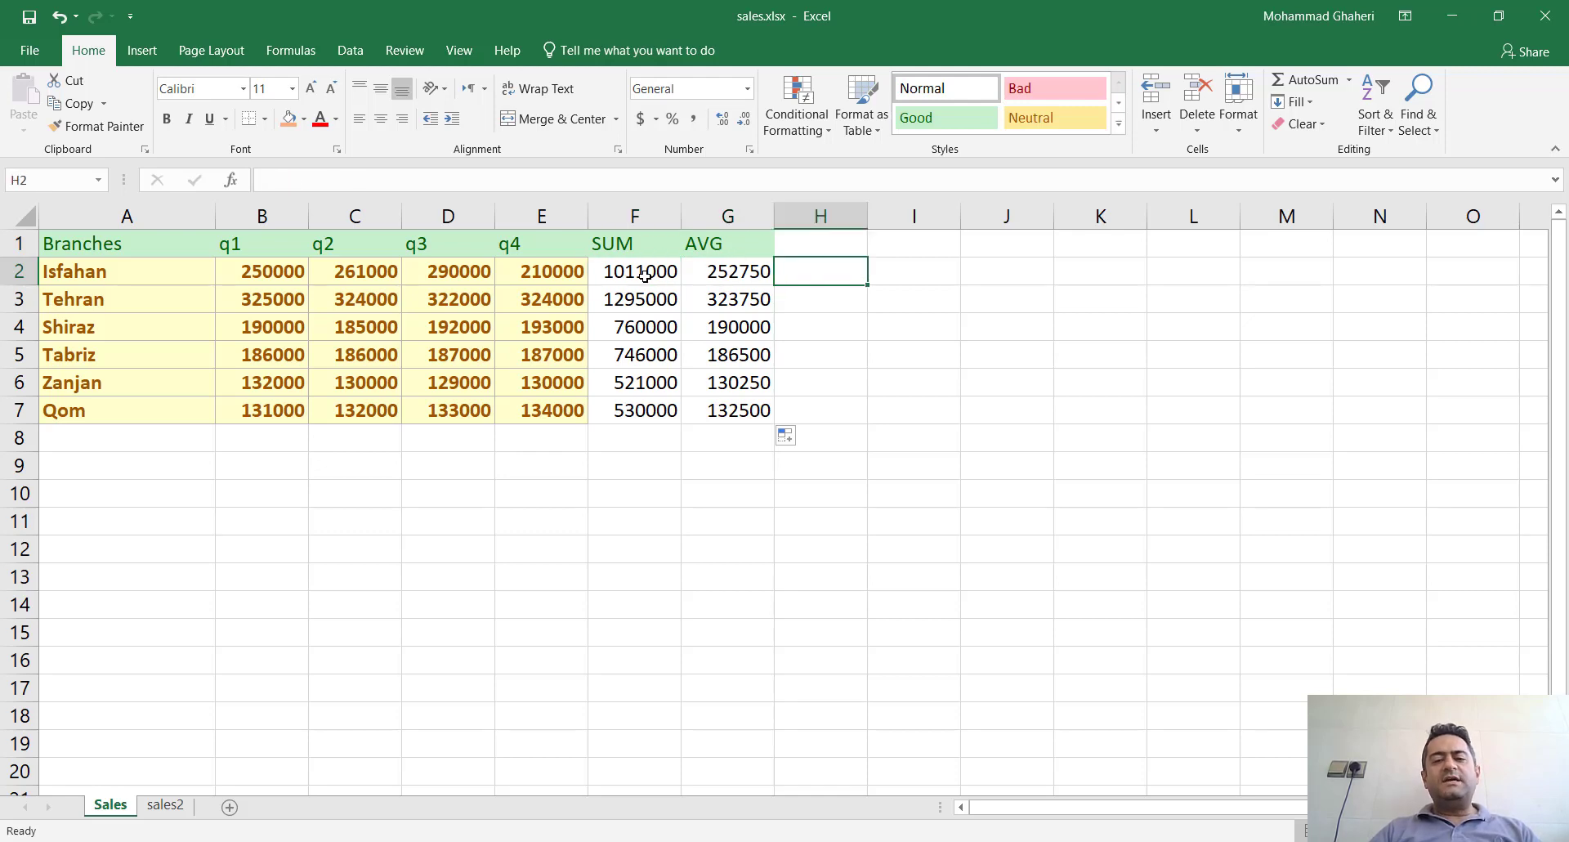
Step: Enter the label Calculated Column in H2, beside Isfahan's average
{"action": "type", "text": "Ca"}
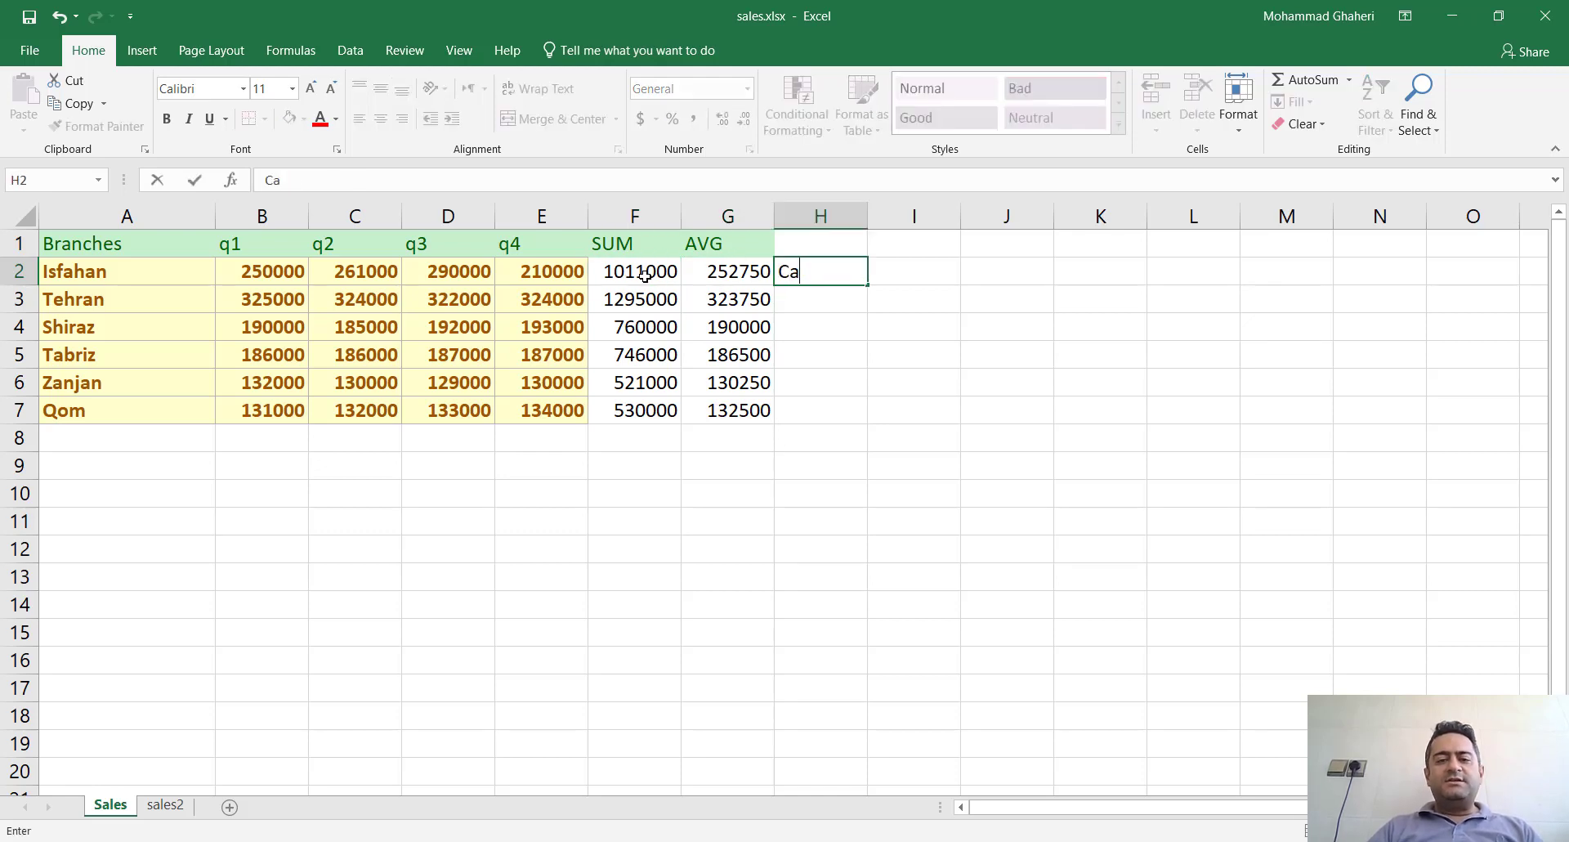
{"action": "type", "text": "lcu"}
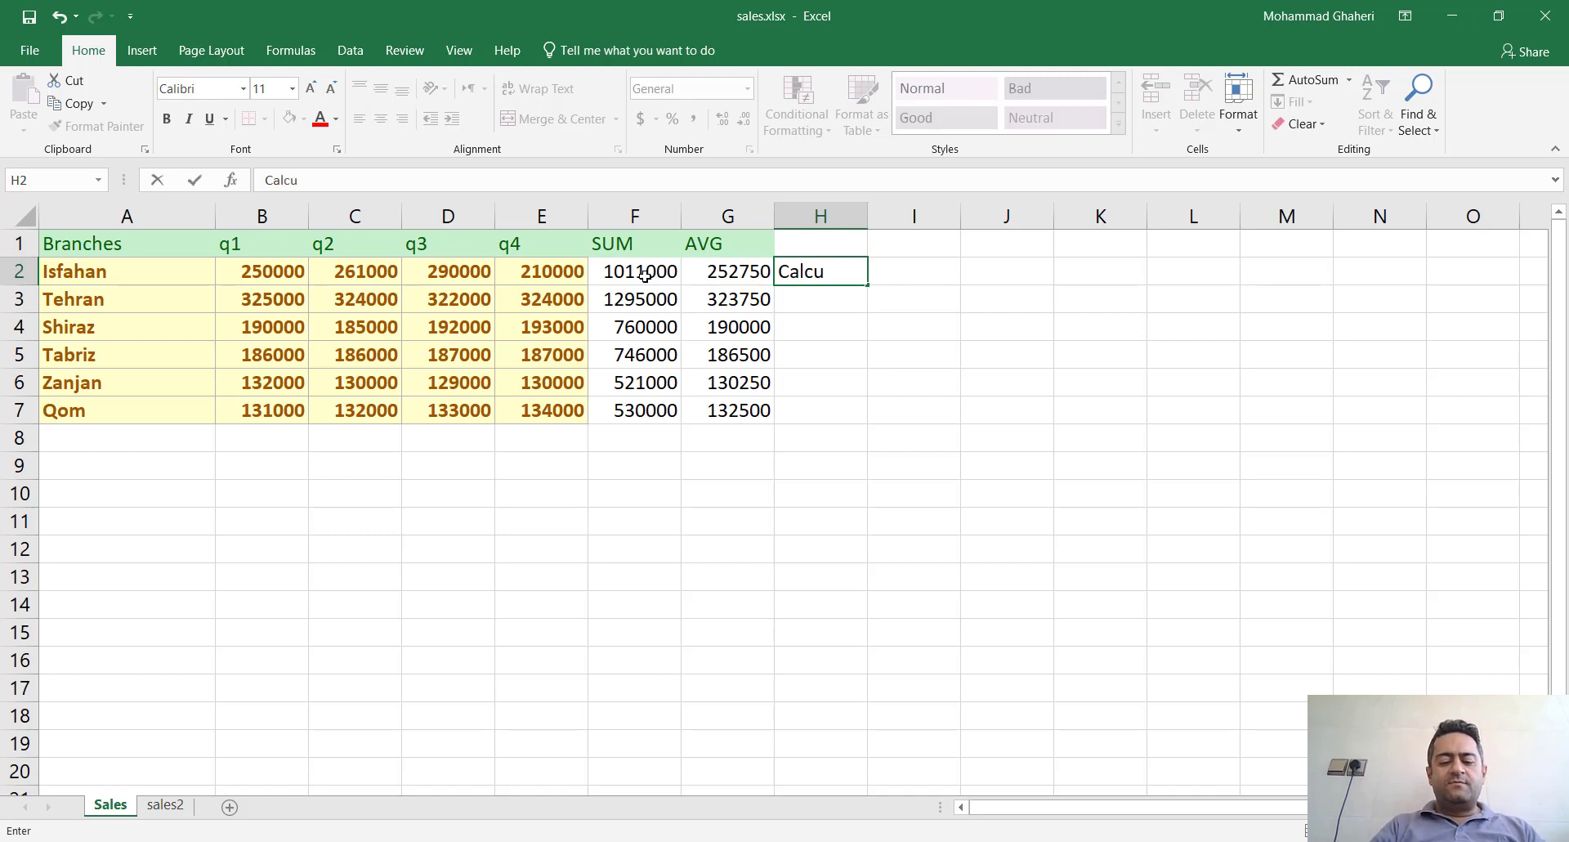
{"action": "type", "text": "lated C"}
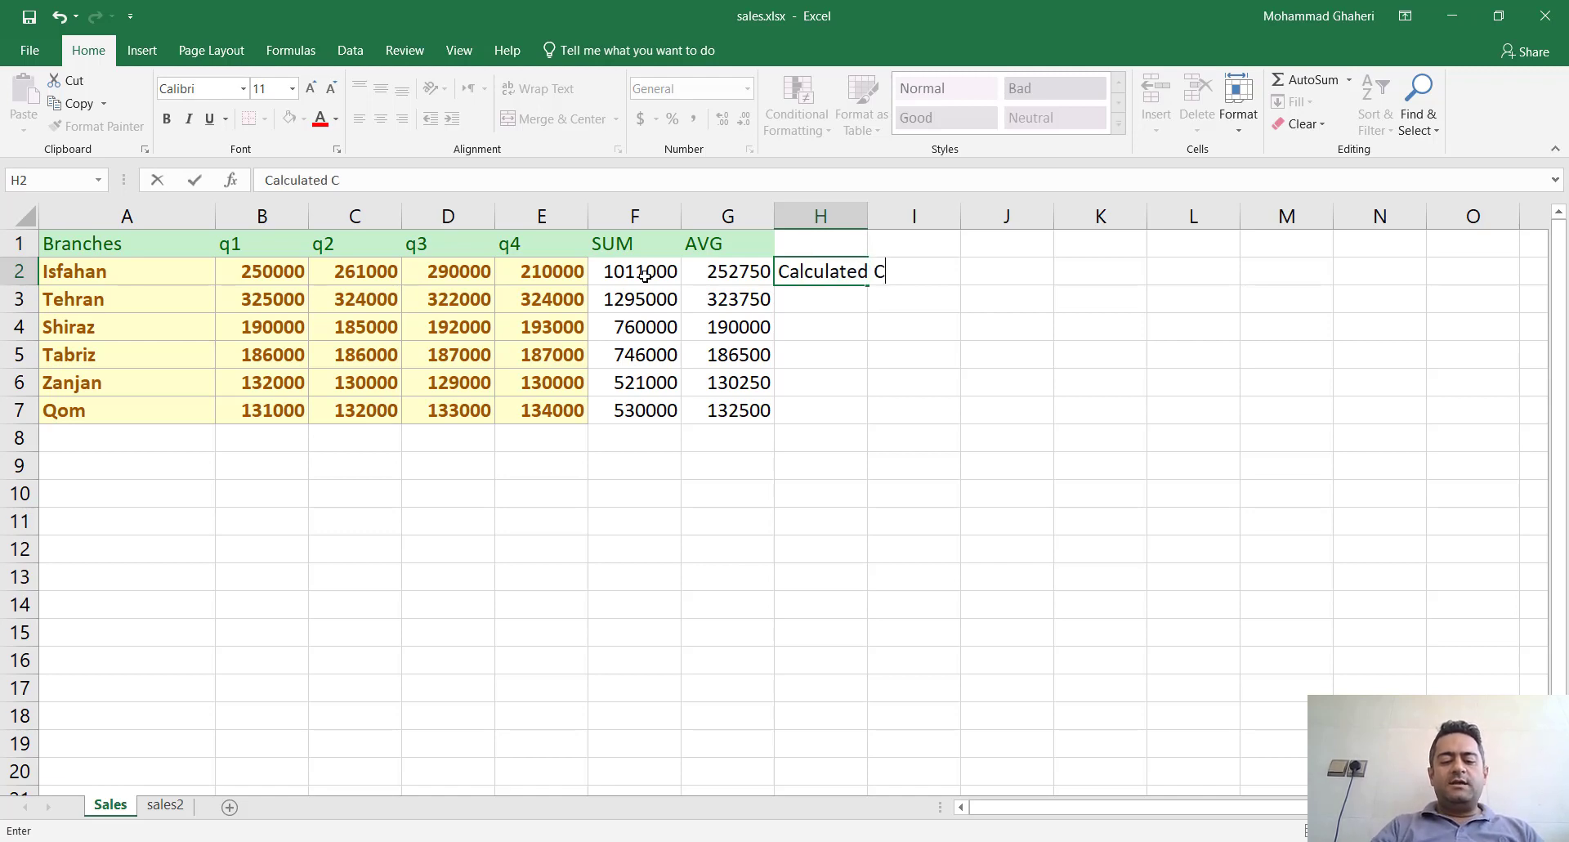
{"action": "type", "text": "olumn"}
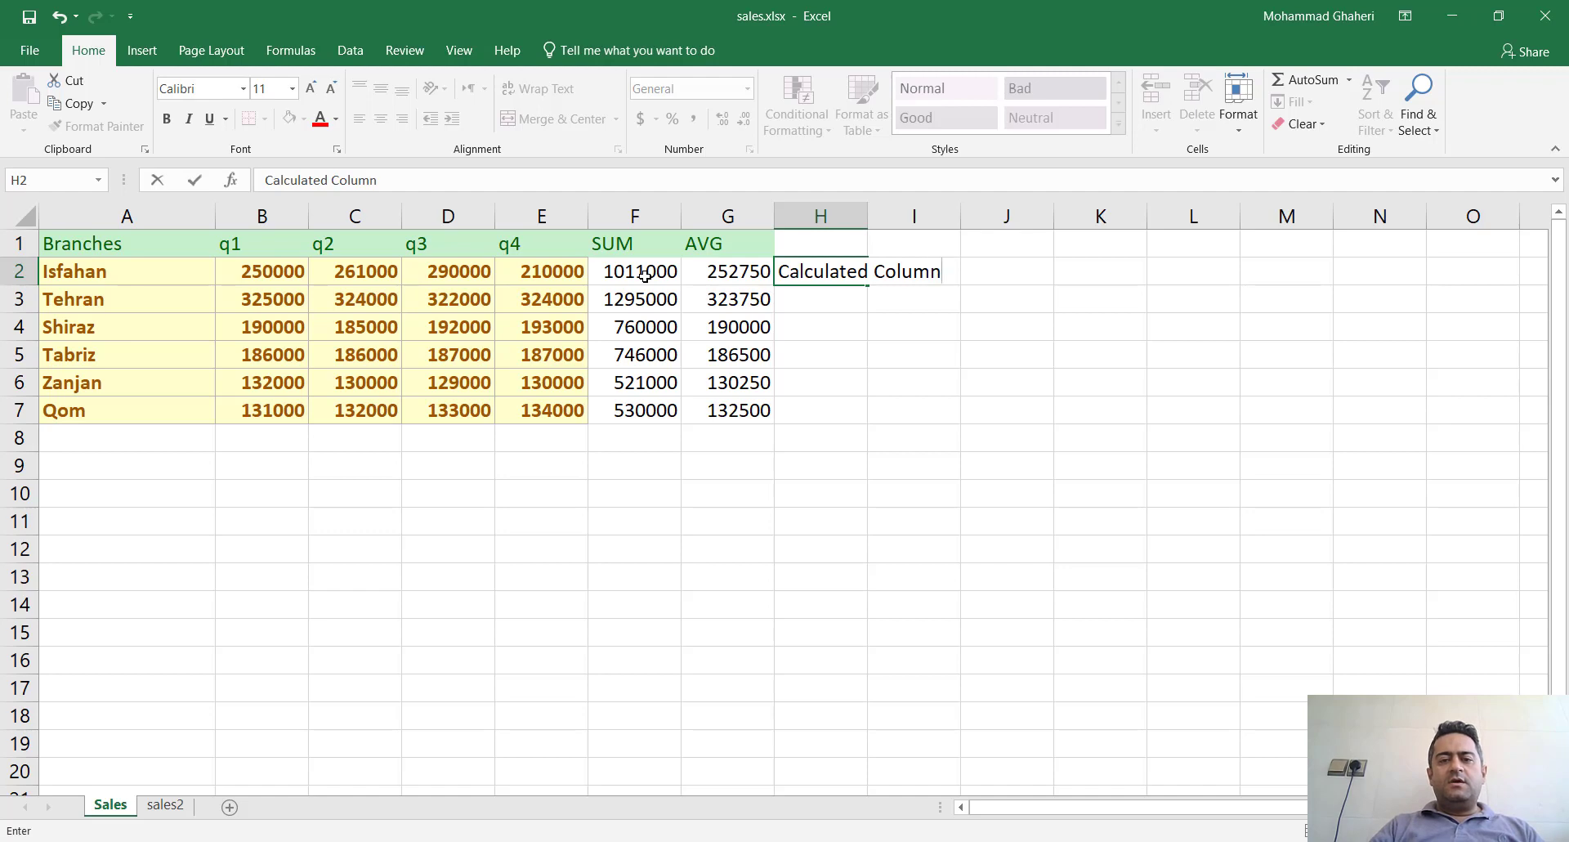
{"action": "key", "text": "Return"}
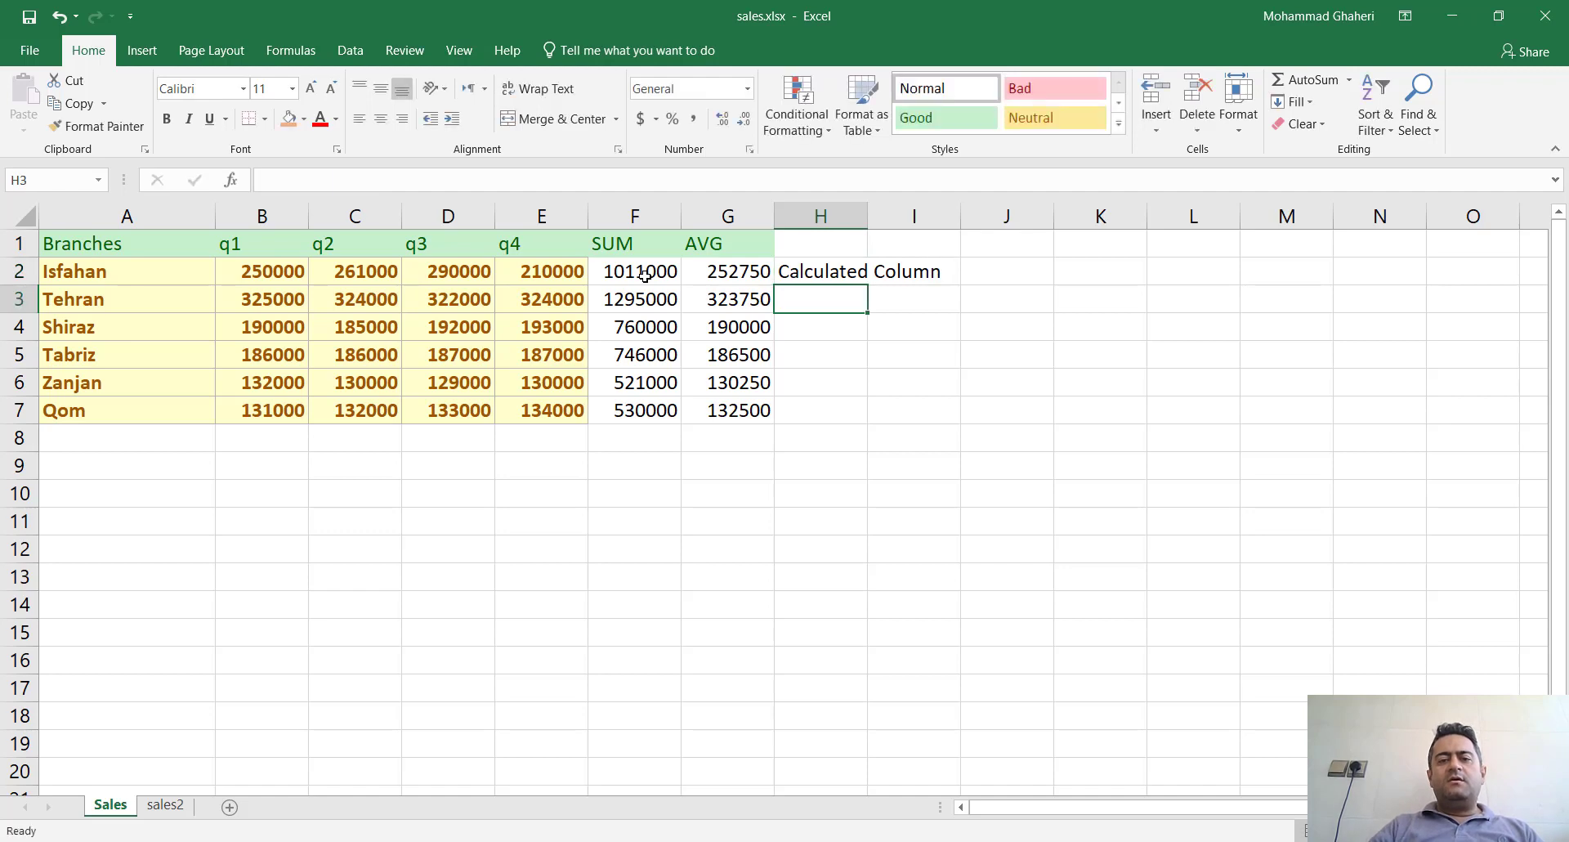
Step: Shade the Calculated Column label across H2:I2 with the orange fill color
{"action": "left_click", "coordinate": [838, 221]}
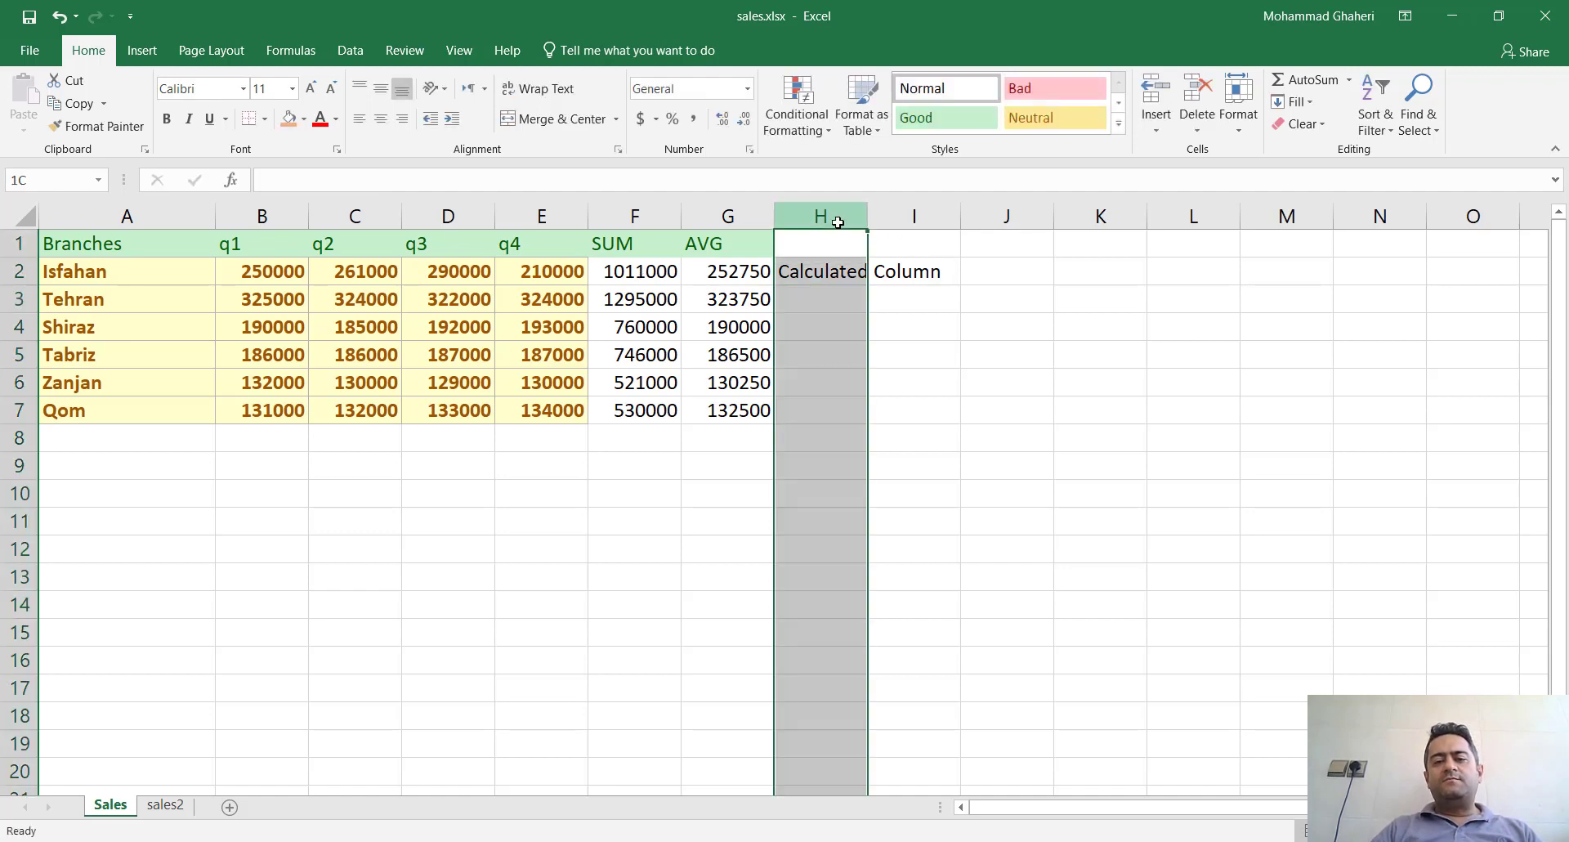
{"action": "left_click", "coordinate": [879, 236]}
{"action": "left_click_drag", "start_coordinate": [813, 270], "coordinate": [874, 272]}
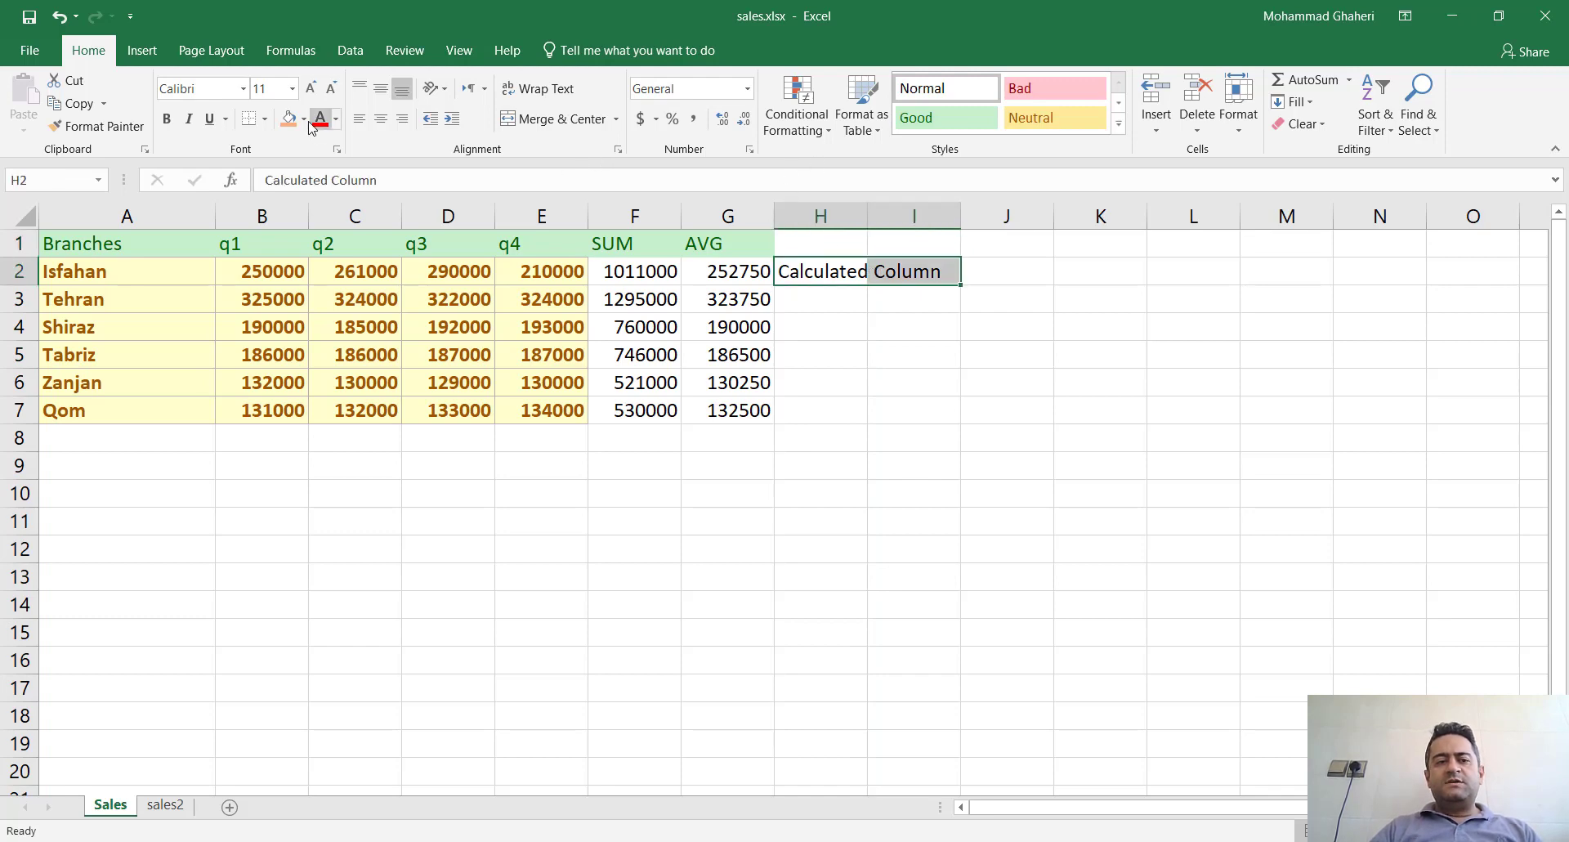
{"action": "left_click", "coordinate": [281, 123]}
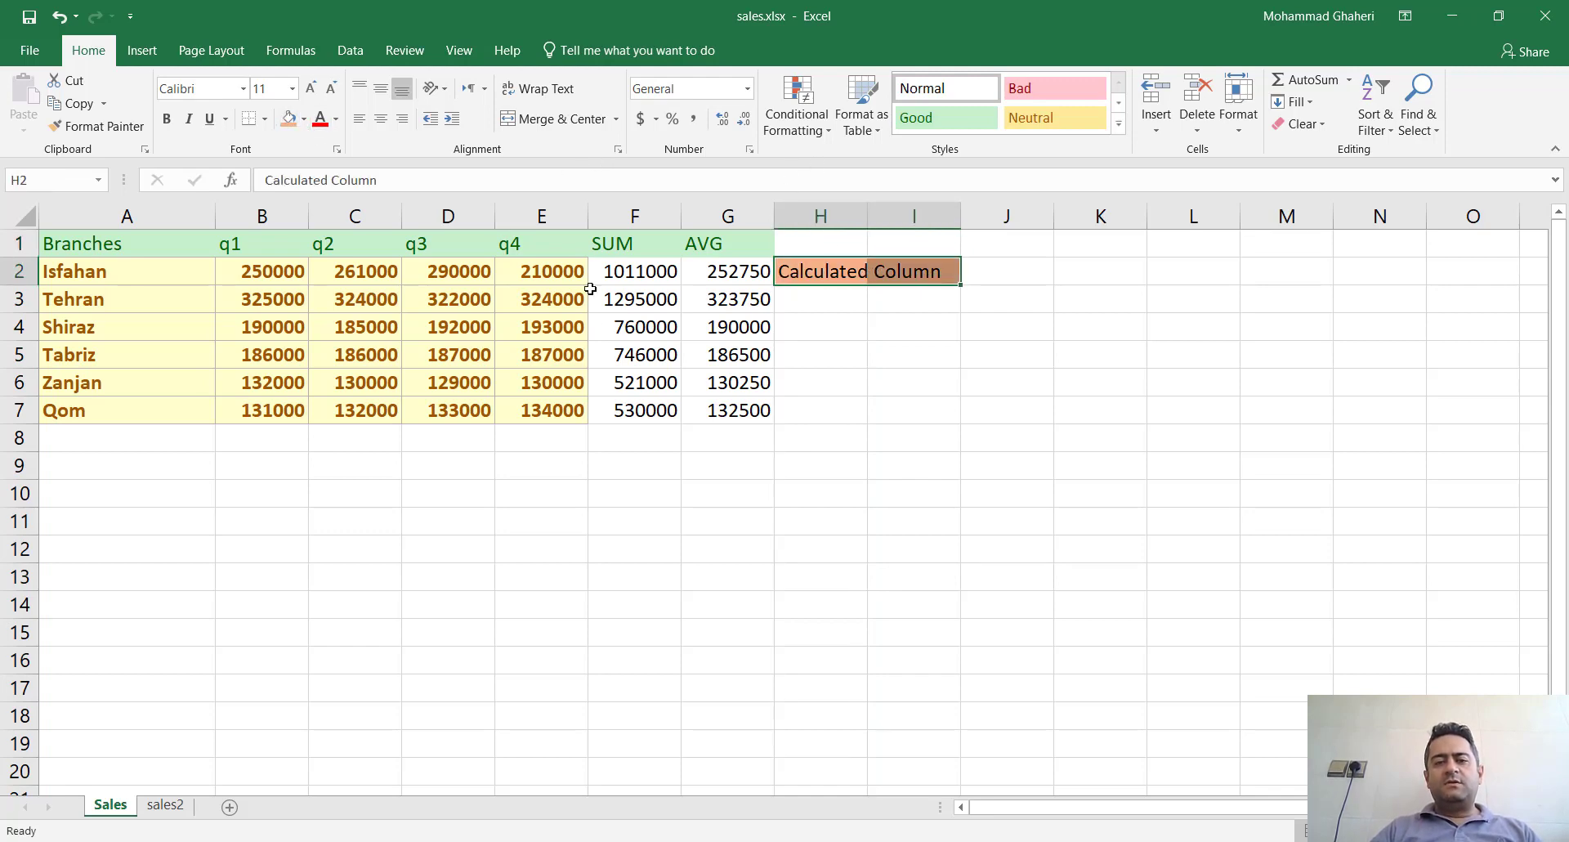
{"action": "left_click", "coordinate": [629, 442]}
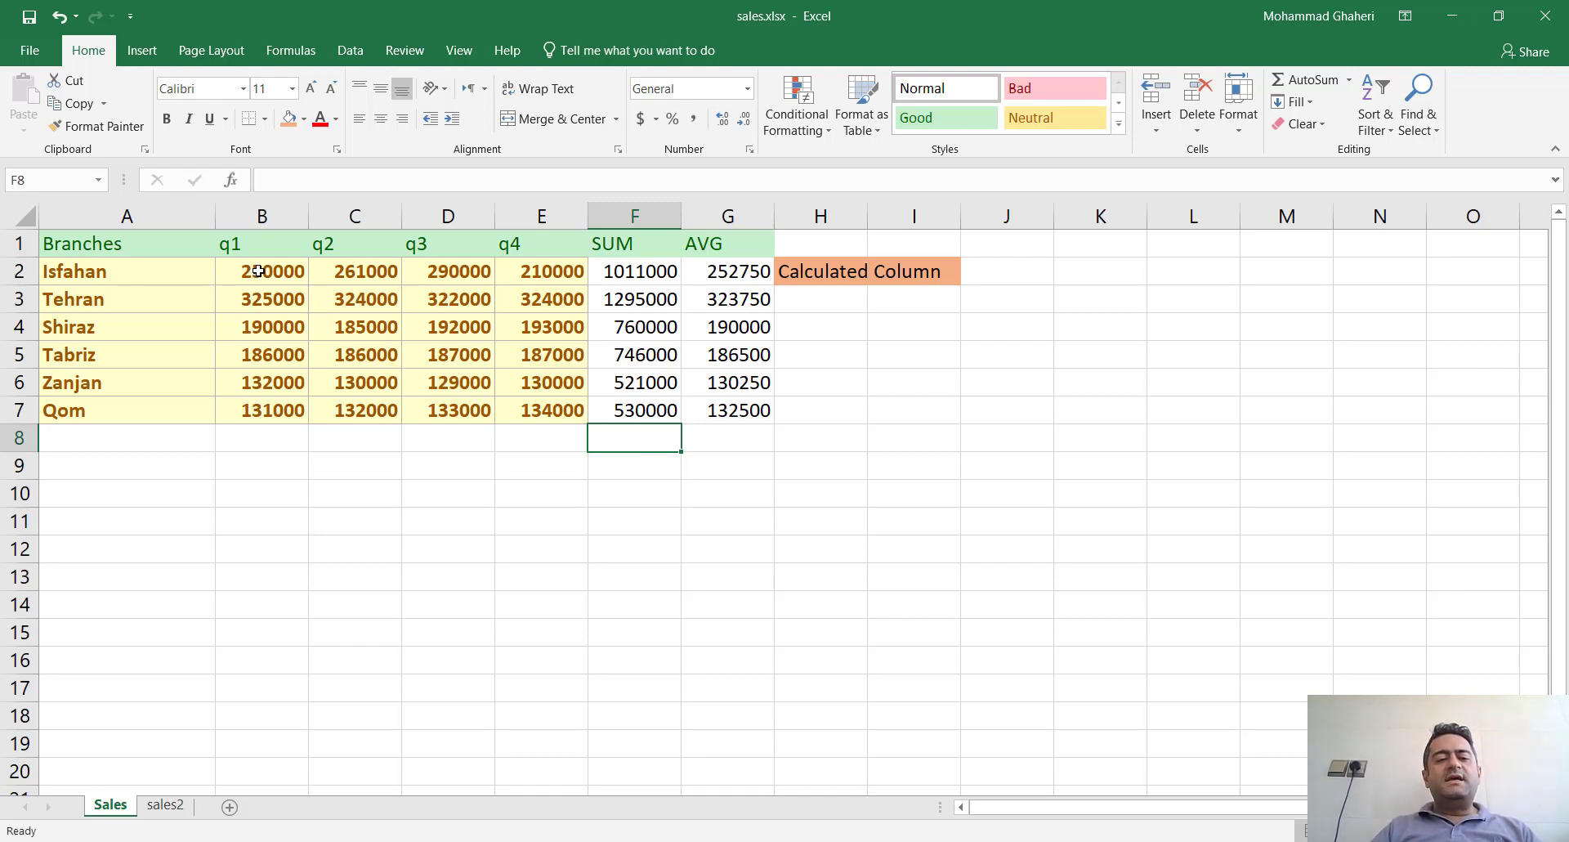
Step: Examine Isfahan's row B2:F2 and the q1 values of all branches in B2:B7
{"action": "left_click", "coordinate": [253, 429]}
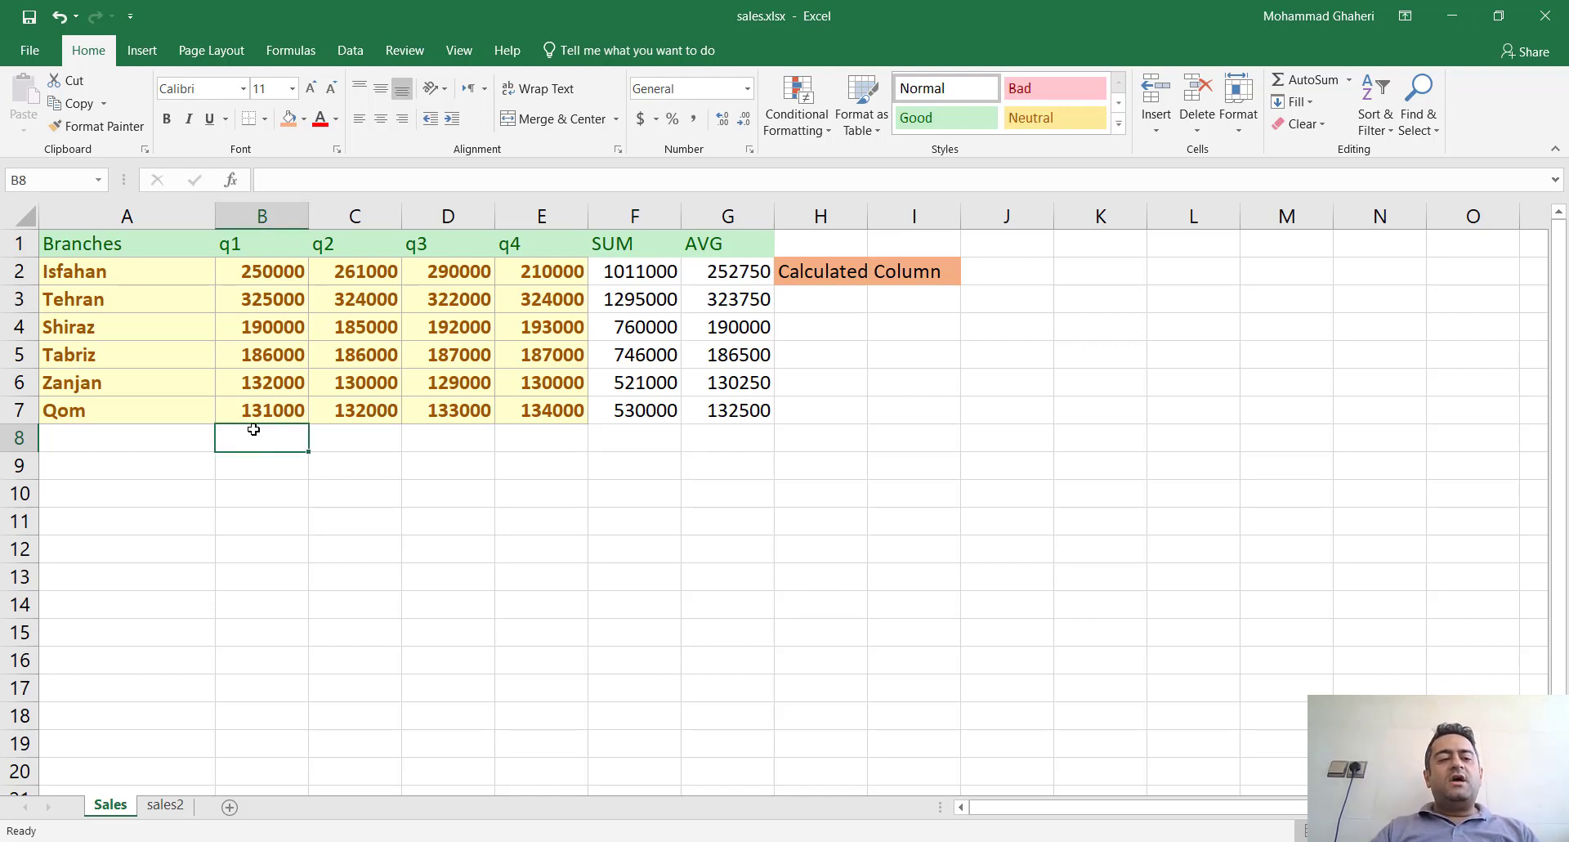
{"action": "left_click_drag", "start_coordinate": [229, 268], "coordinate": [645, 269]}
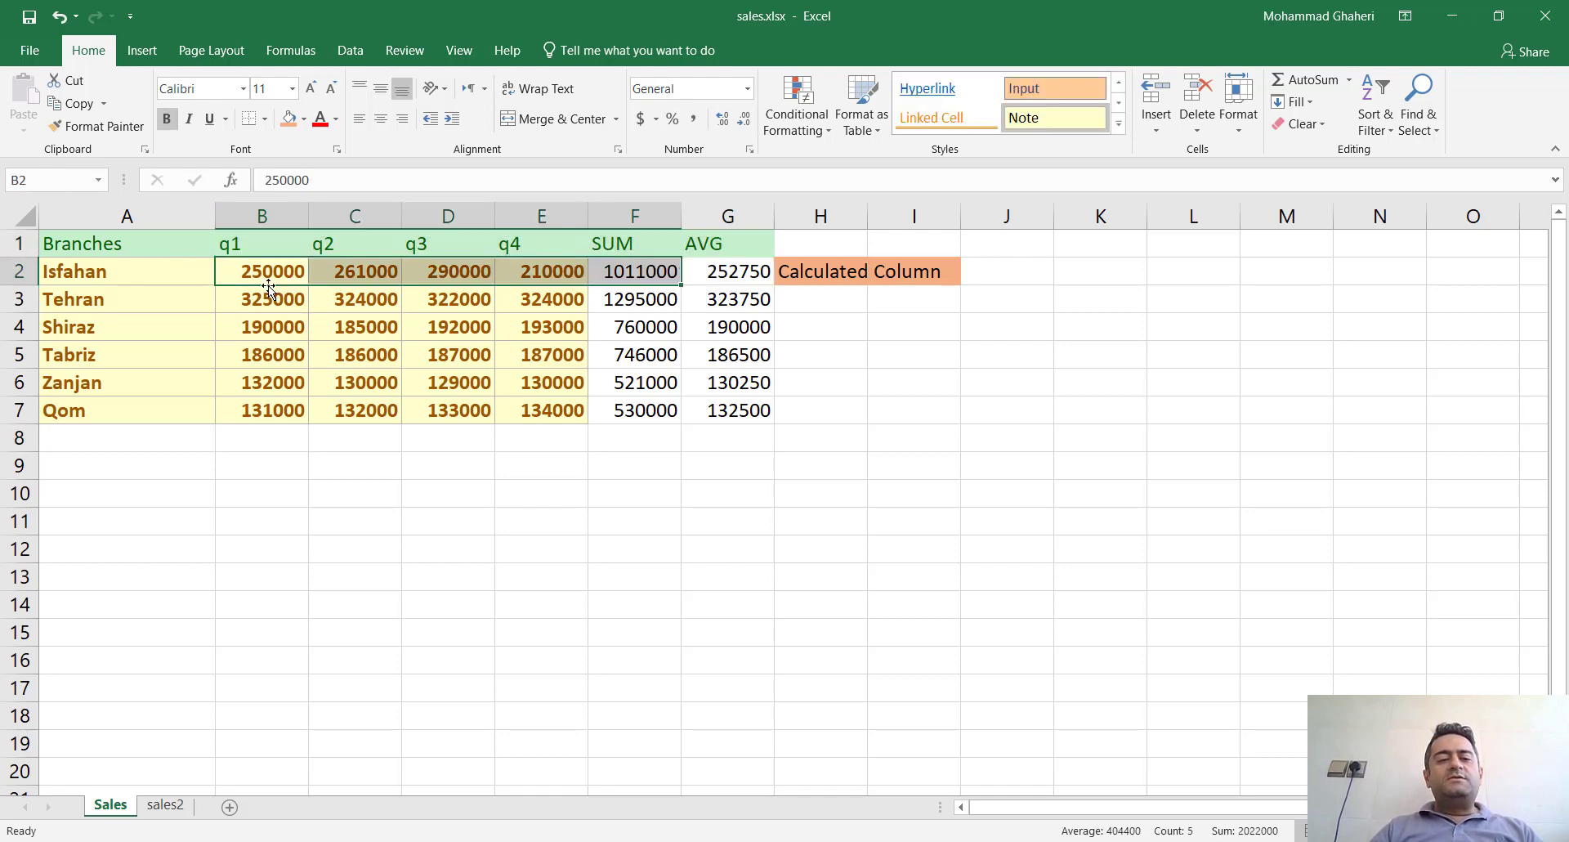
{"action": "left_click", "coordinate": [262, 306]}
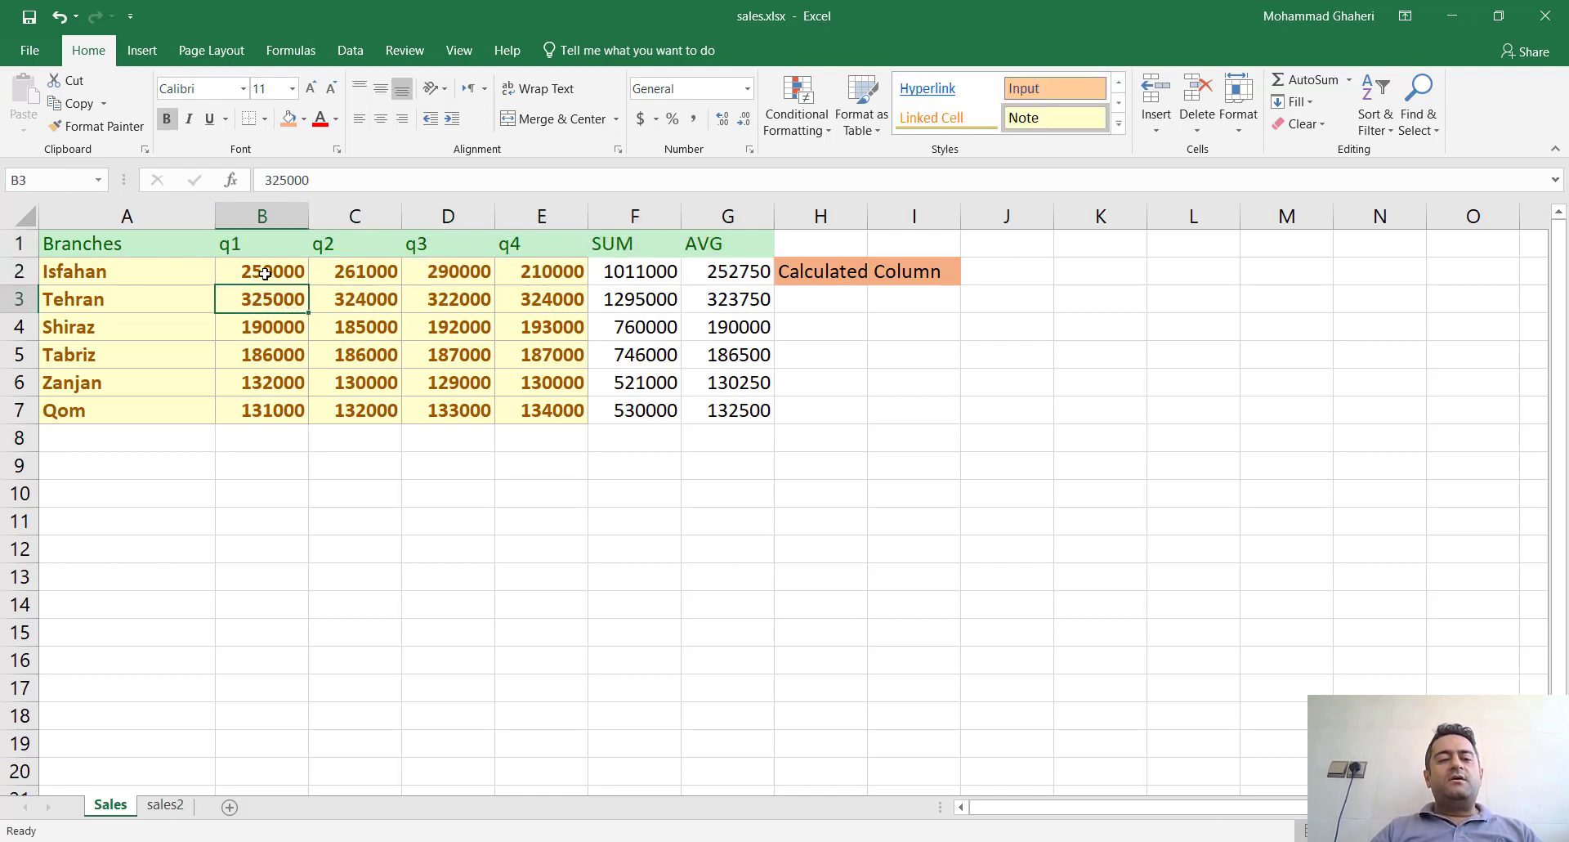
{"action": "left_click", "coordinate": [264, 273]}
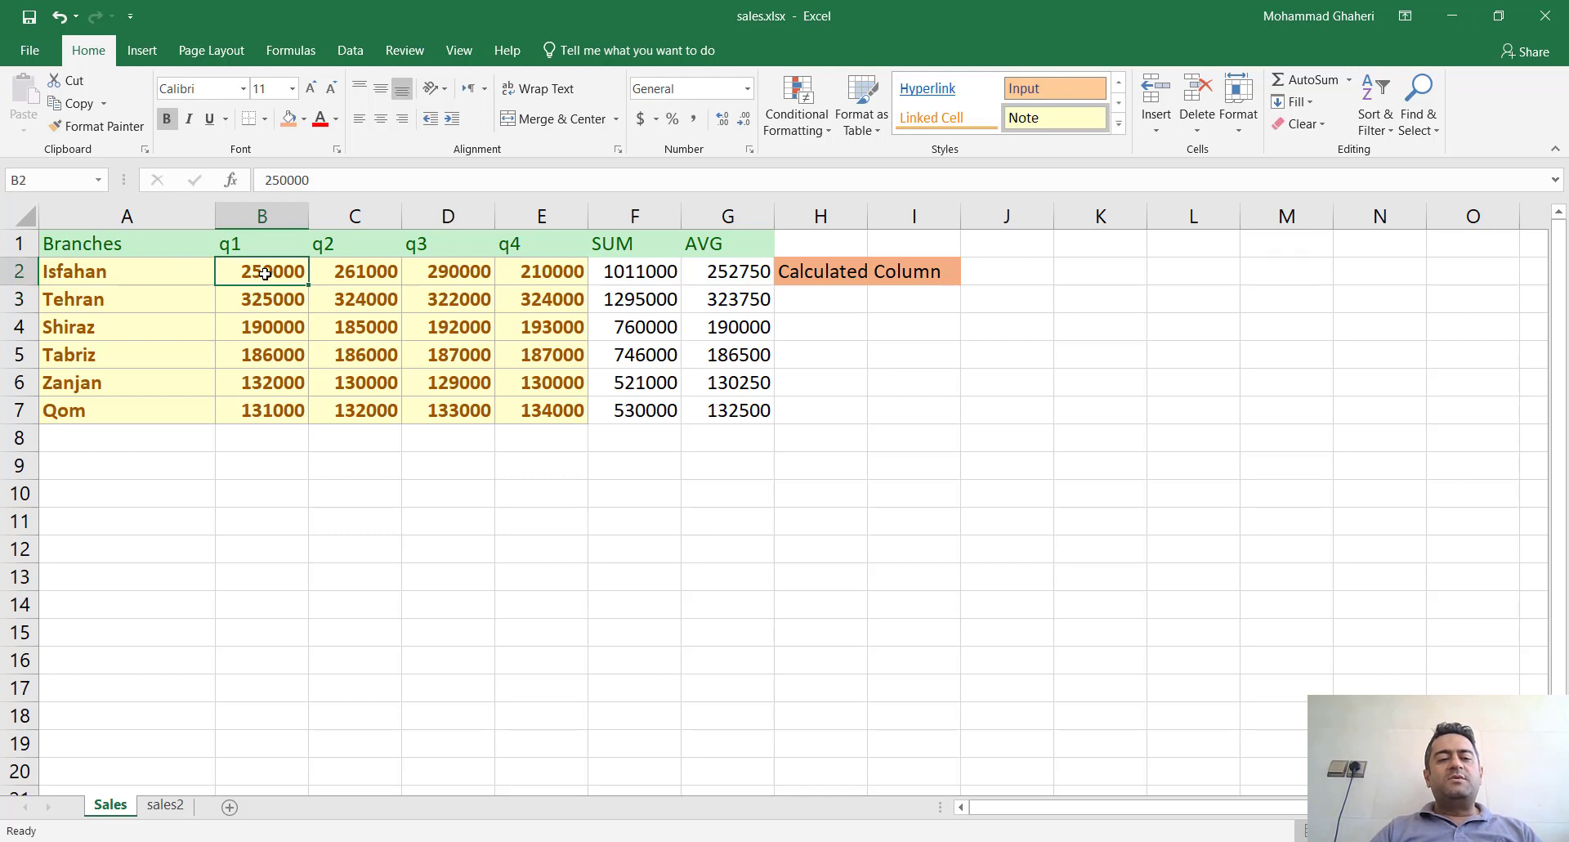
{"action": "key", "text": "shift+Down"}
{"action": "key", "text": "shift+Down"}
{"action": "key", "text": "shift+Down"}
{"action": "key", "text": "shift+Down"}
{"action": "key", "text": "shift+Down"}
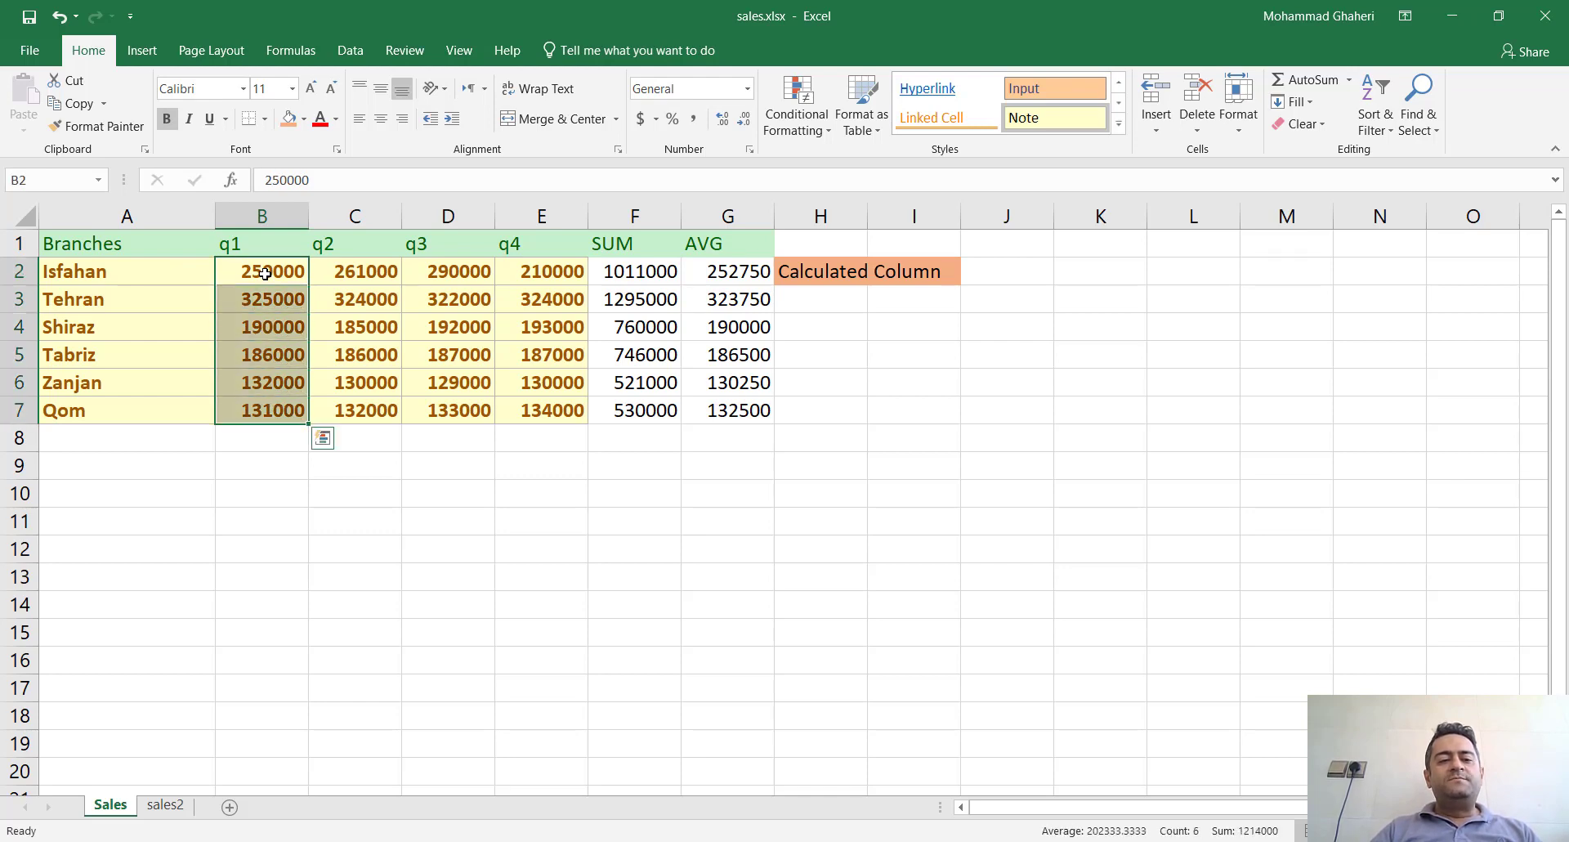
Step: Enter the formula =SUM(B2:B7) in B8 to total the q1 sales of all branches
{"action": "left_click", "coordinate": [262, 446]}
{"action": "type", "text": "="}
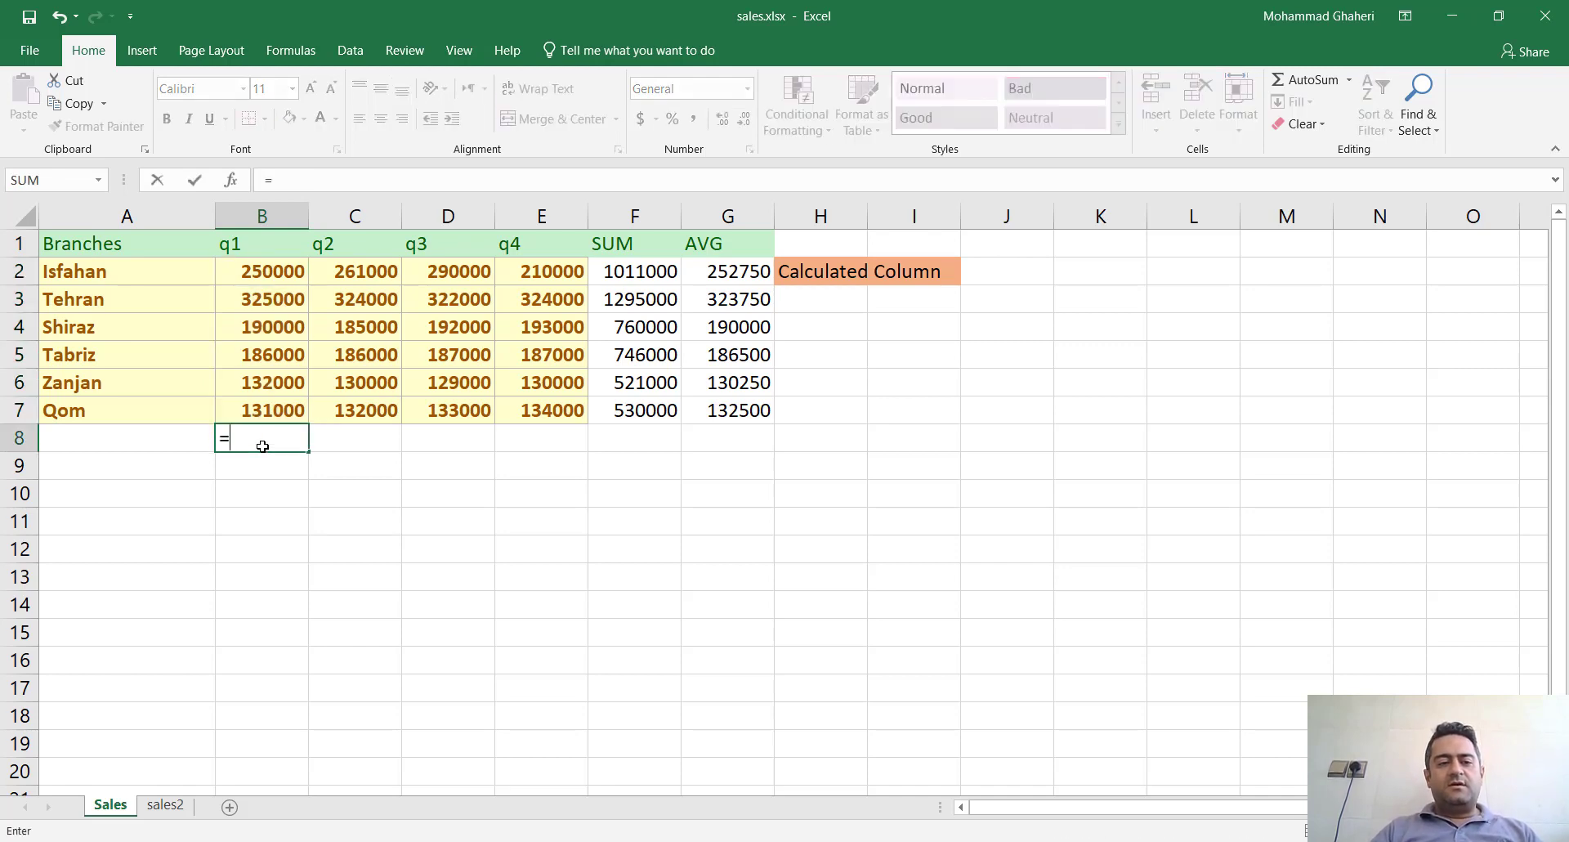
{"action": "type", "text": "su"}
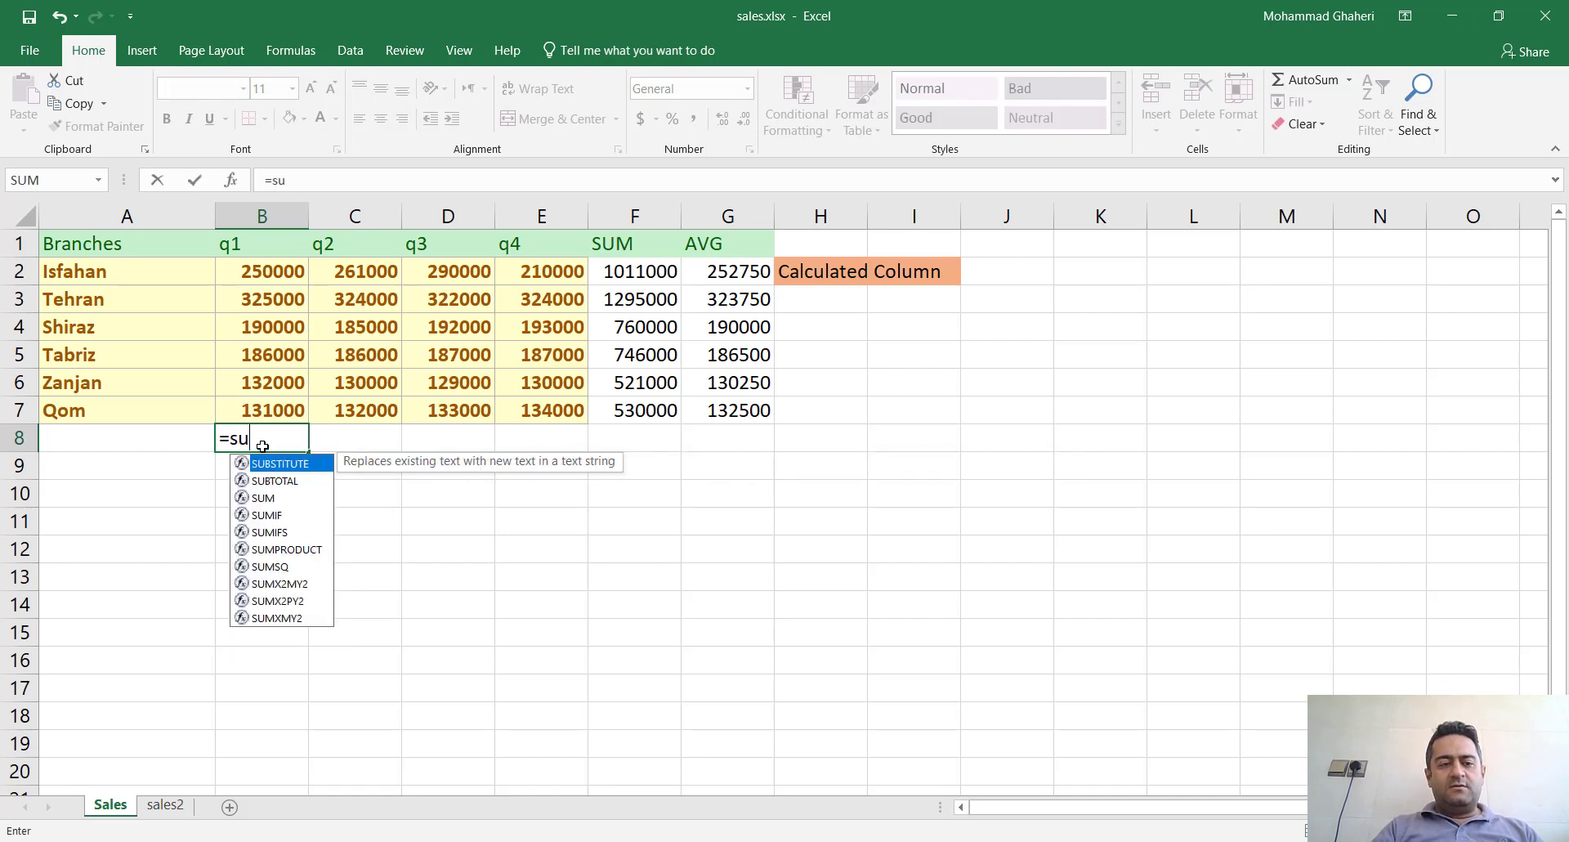
{"action": "type", "text": "m"}
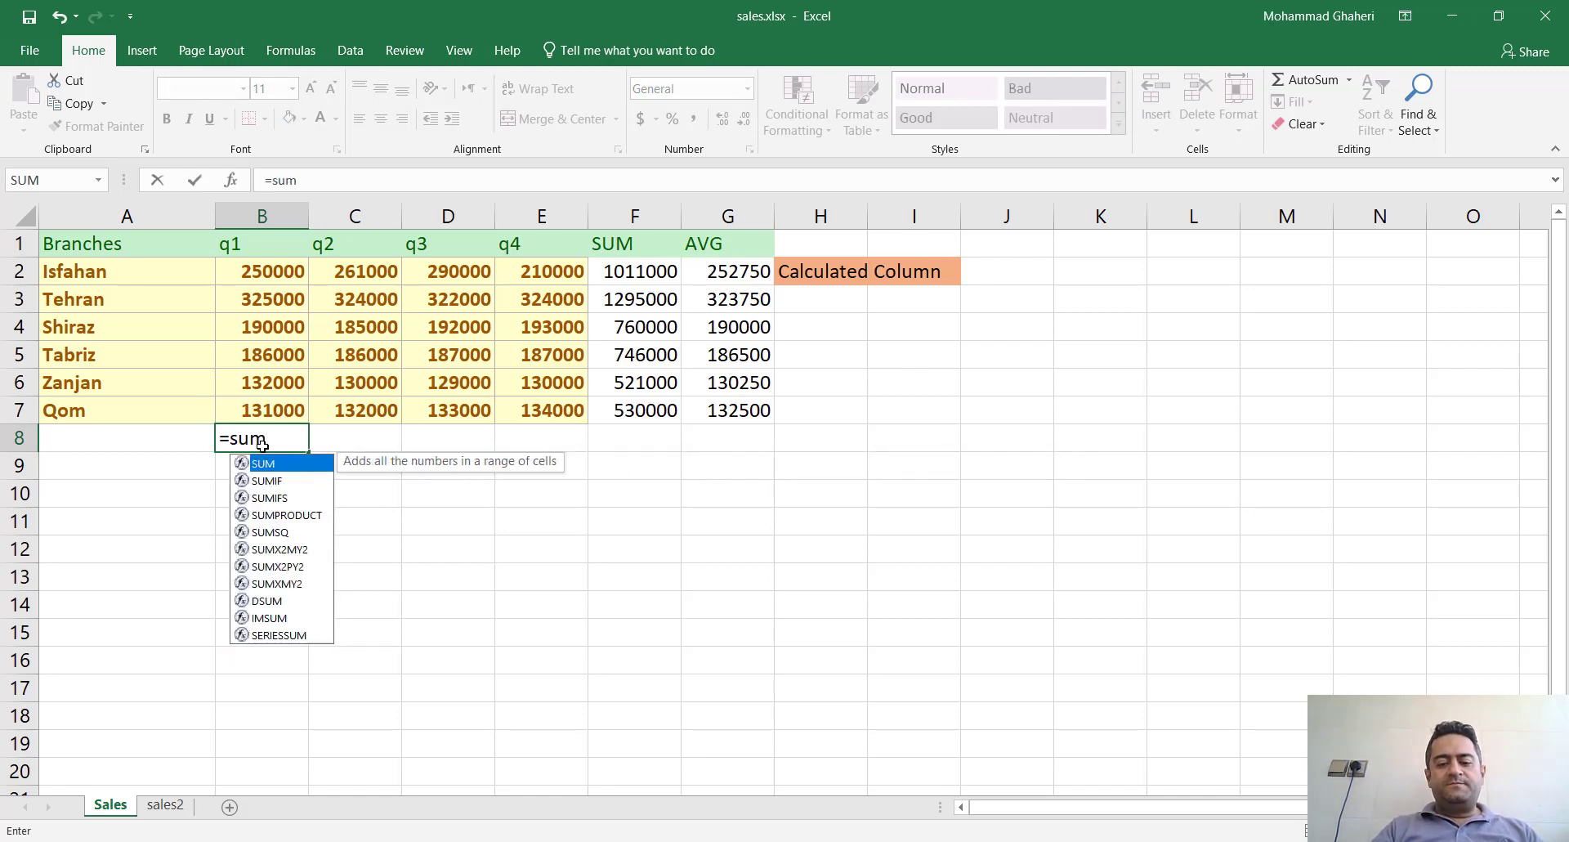
{"action": "type", "text": "("}
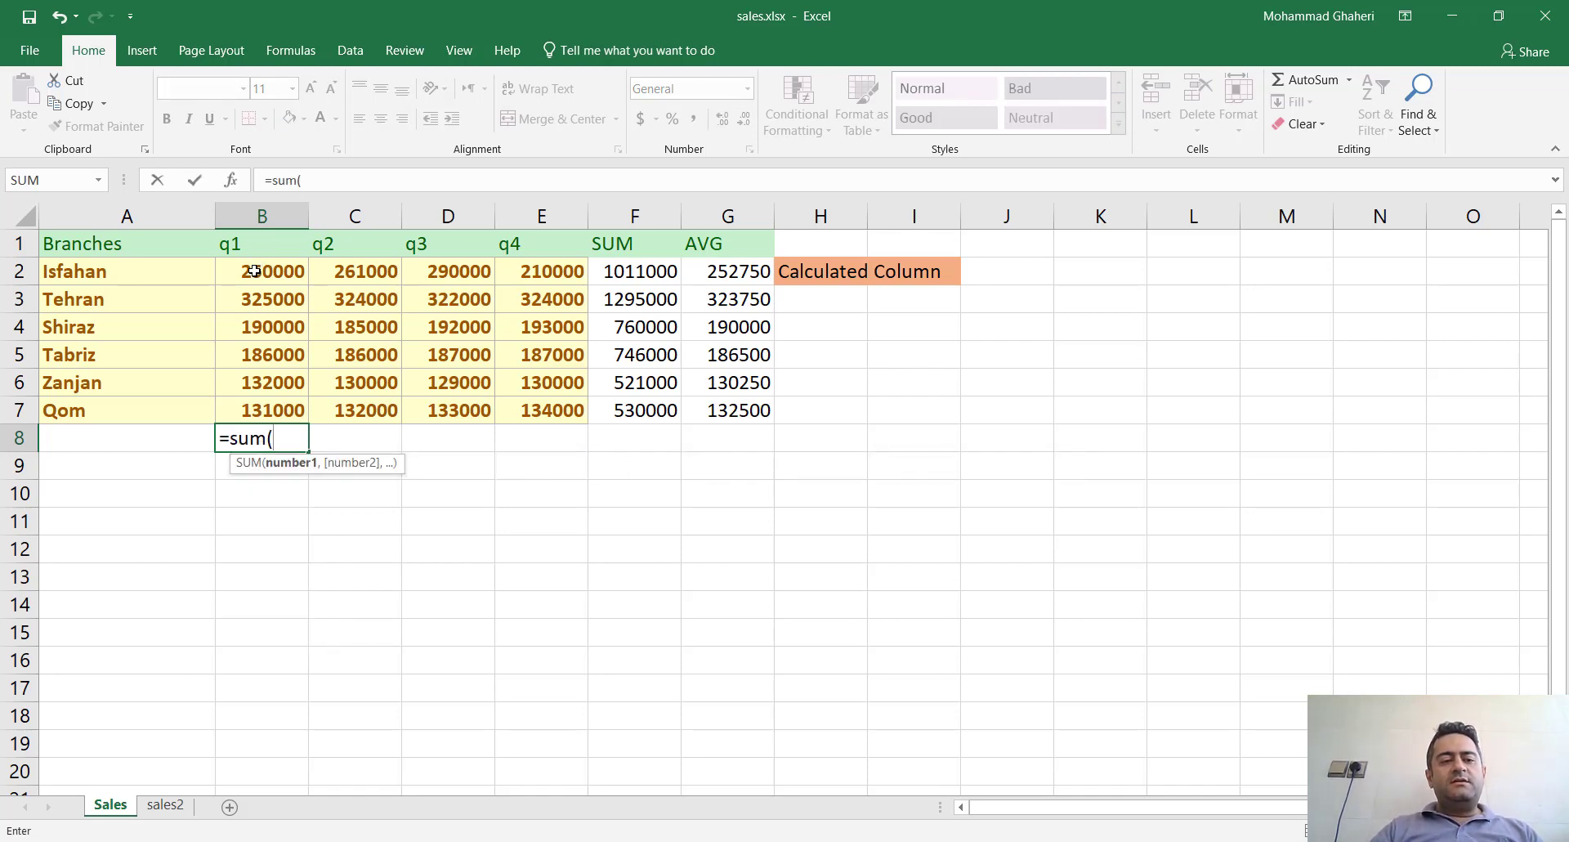
{"action": "left_click_drag", "start_coordinate": [255, 271], "coordinate": [258, 414]}
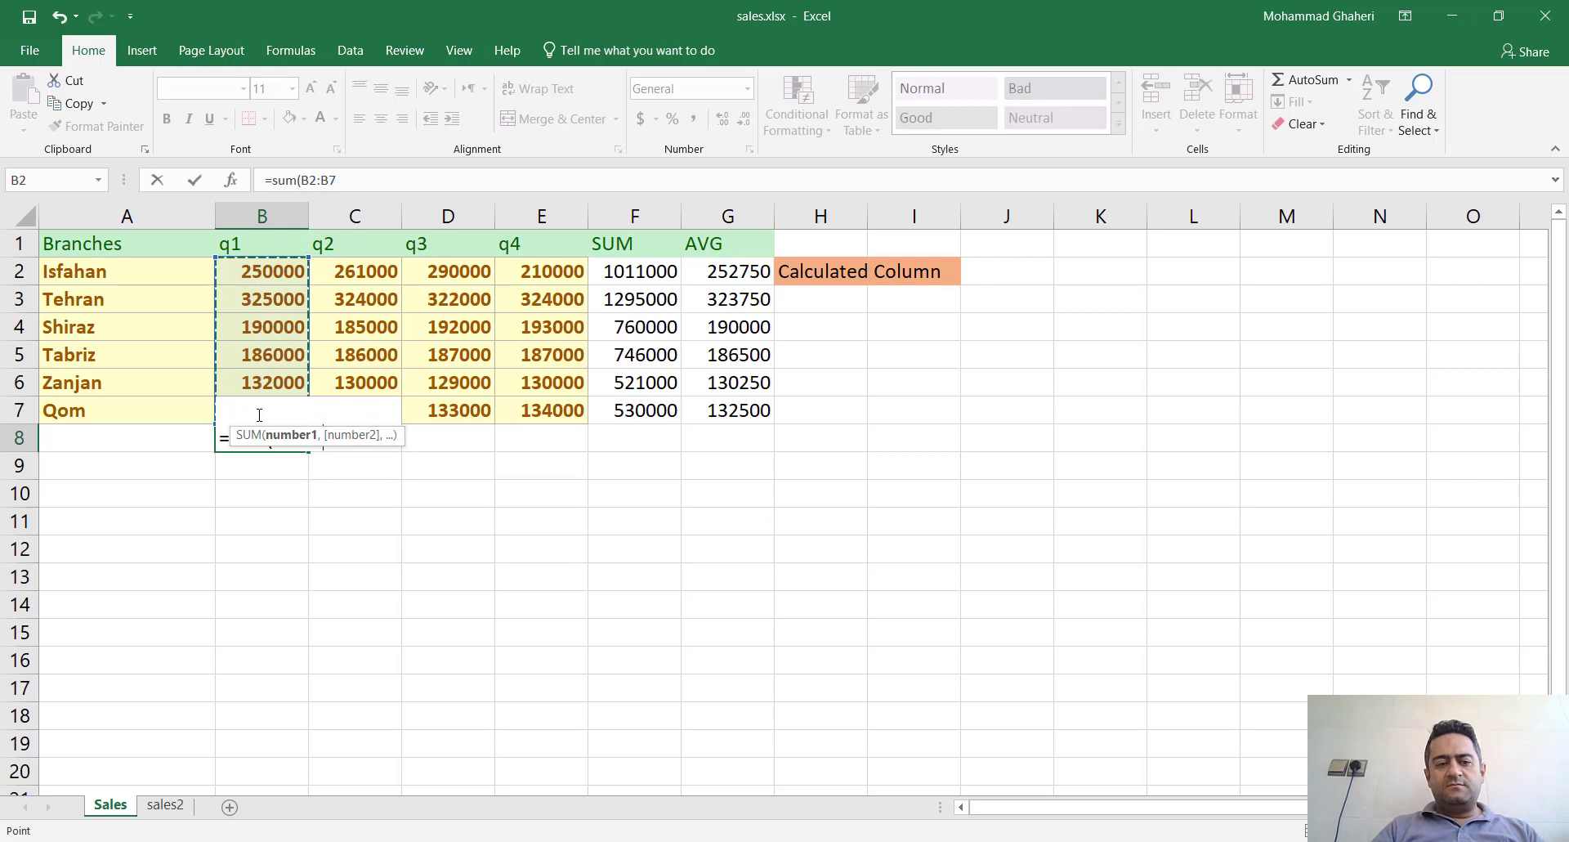
{"action": "type", "text": ")"}
{"action": "key", "text": "Return"}
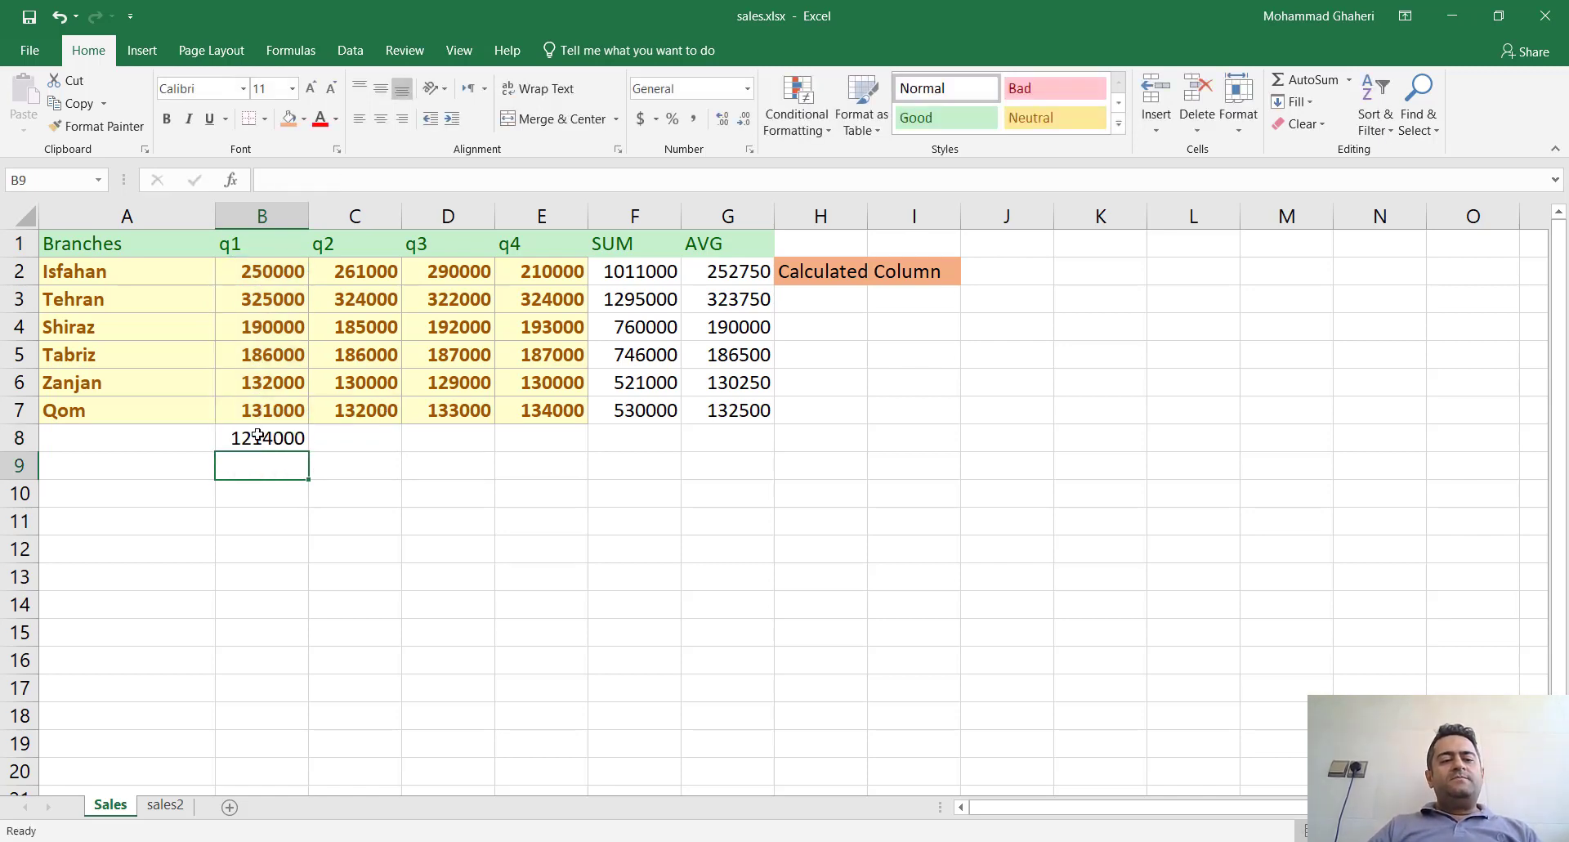
Step: Review the total formula in B8 and the q1 range B2:B7 that it adds
{"action": "left_click", "coordinate": [257, 441]}
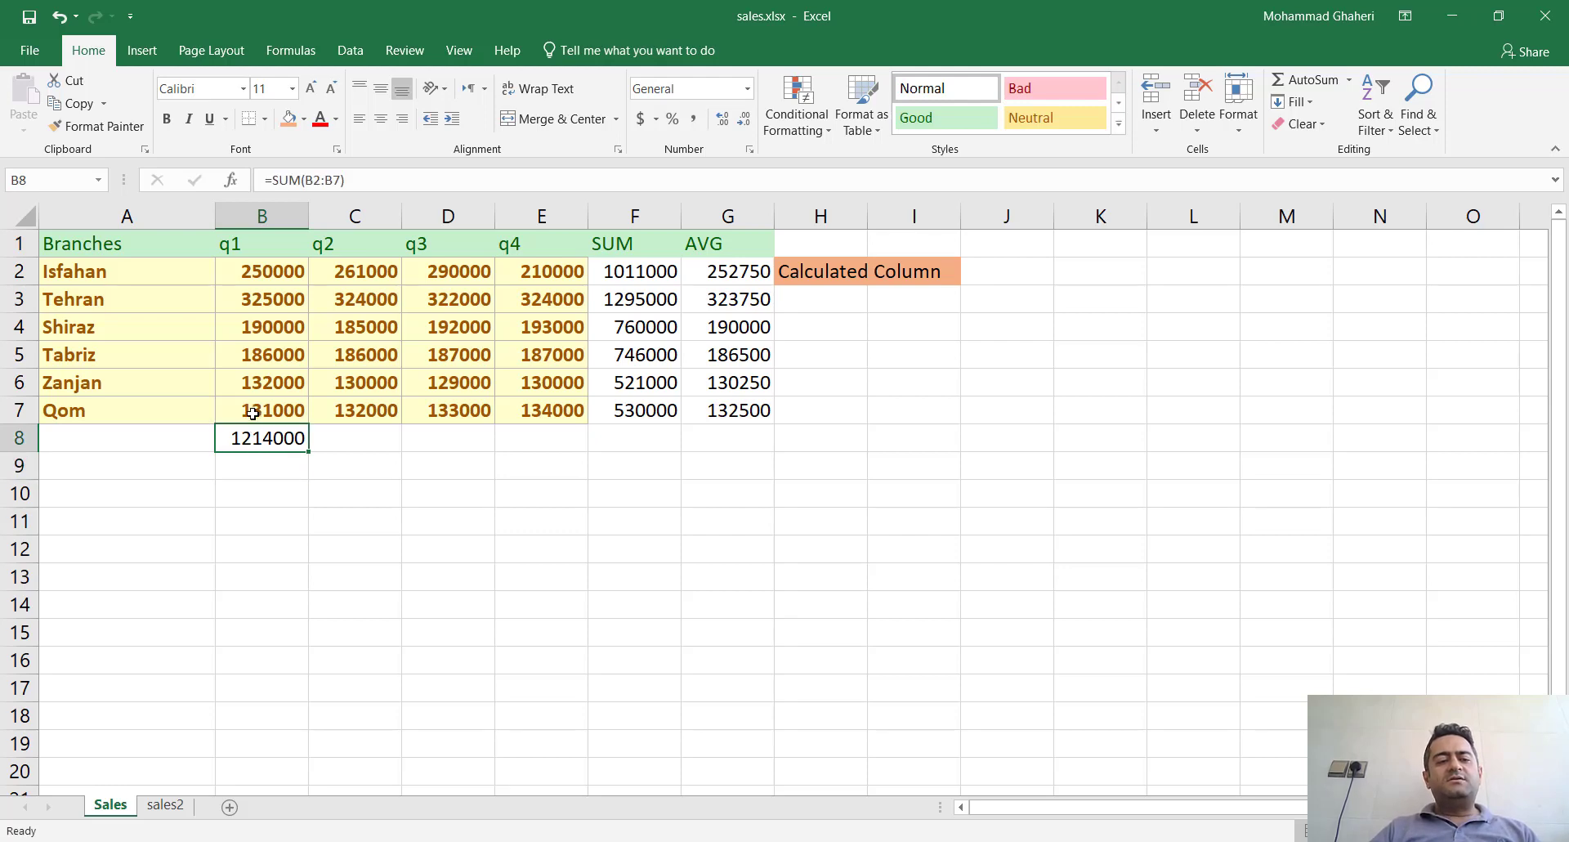
{"action": "left_click", "coordinate": [253, 407]}
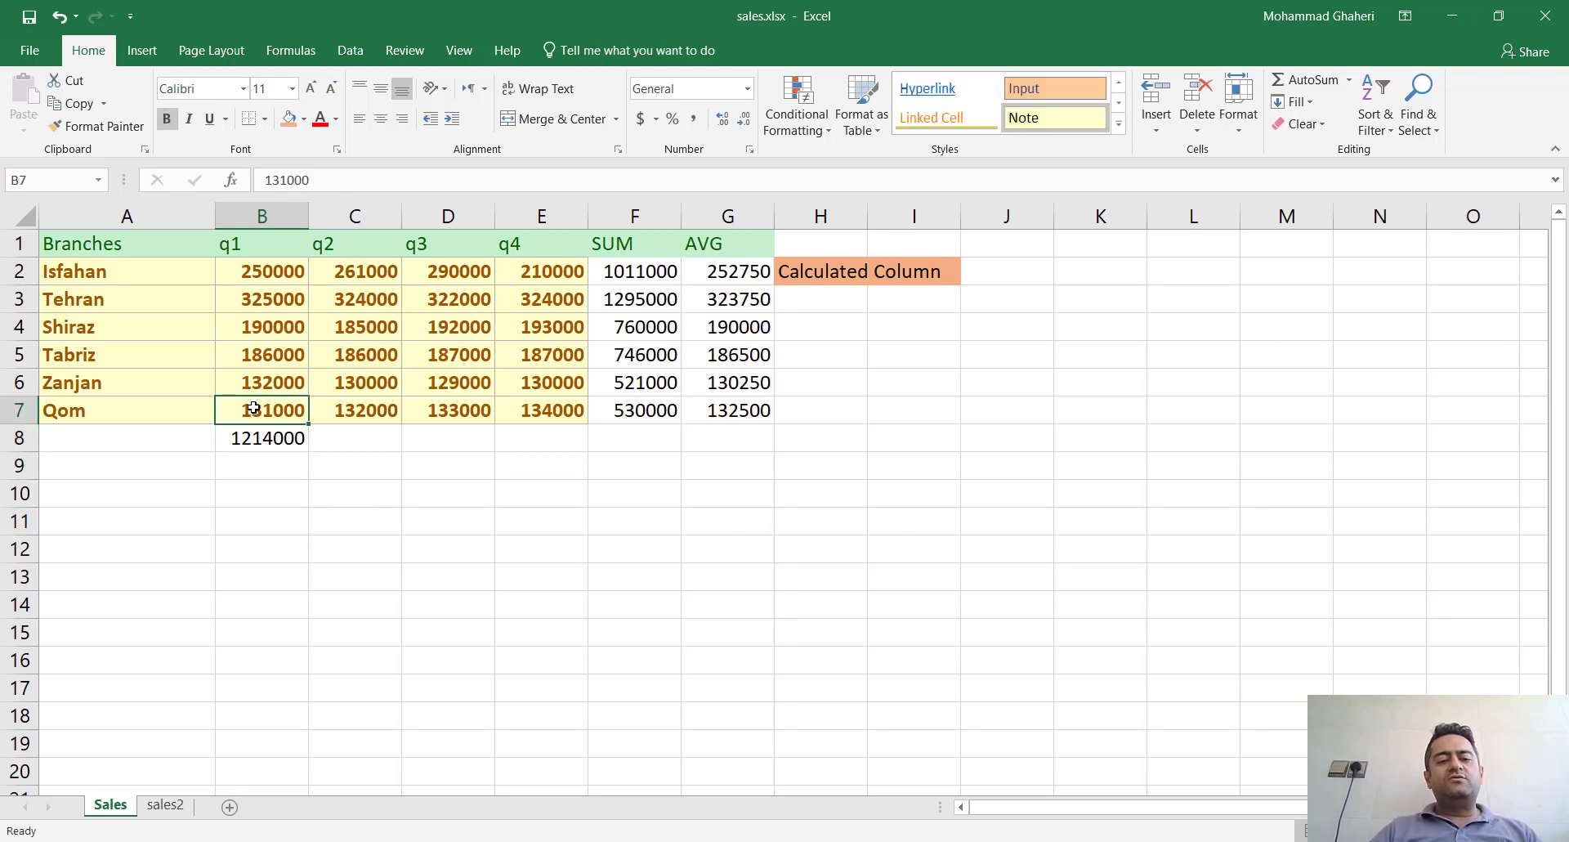
{"action": "key", "text": "shift+Right"}
{"action": "key", "text": "shift+Right"}
{"action": "key", "text": "shift+Right"}
{"action": "key", "text": "Left"}
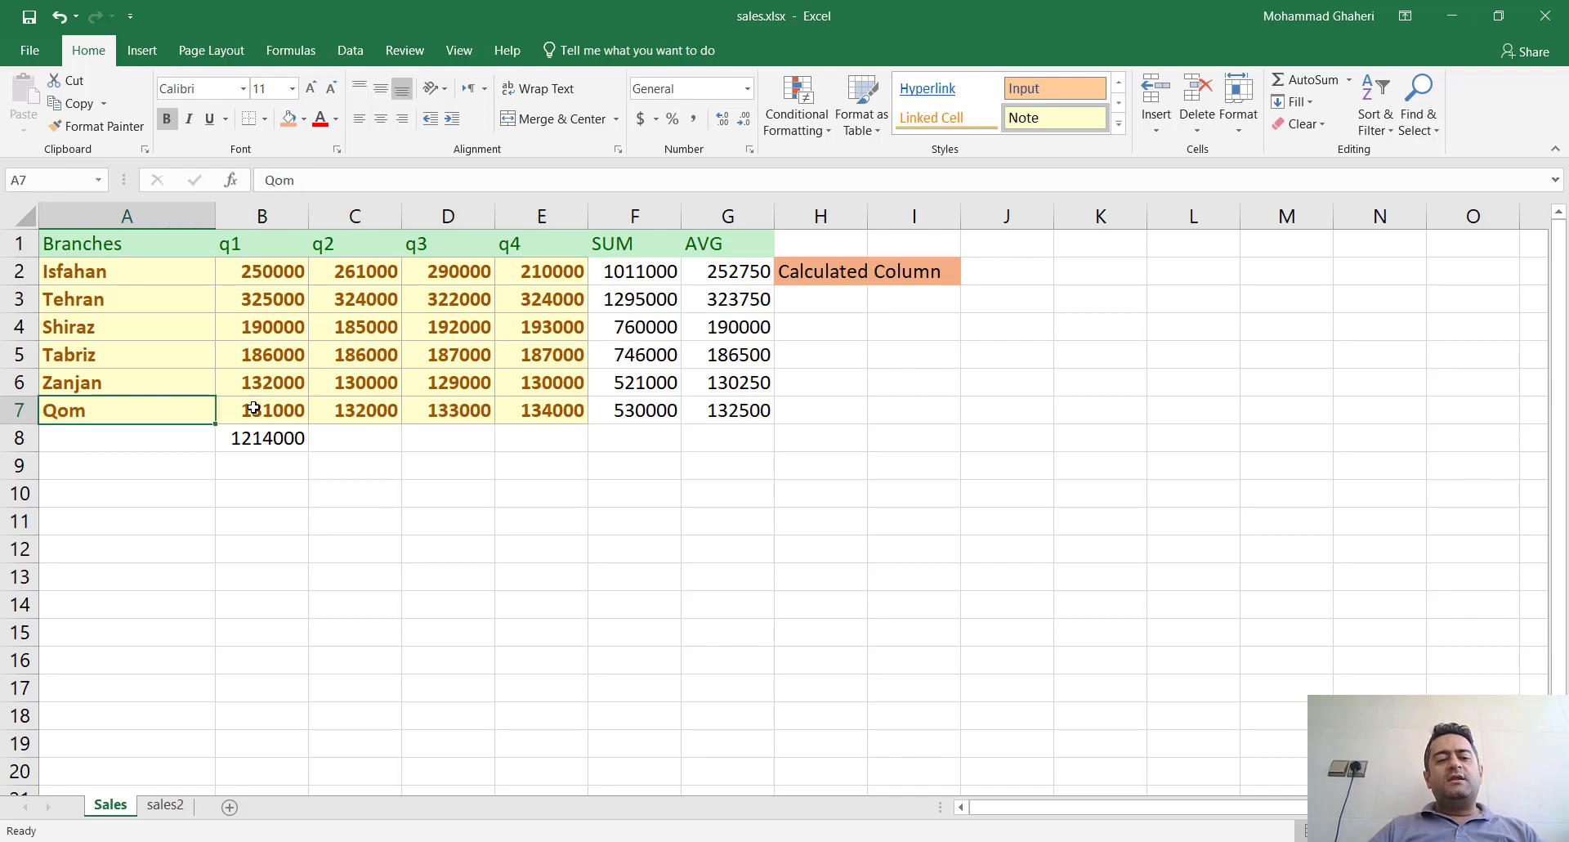
{"action": "key", "text": "Right"}
{"action": "key", "text": "shift+Up"}
{"action": "key", "text": "shift+Up"}
{"action": "key", "text": "shift+Up"}
{"action": "key", "text": "shift+Up"}
{"action": "key", "text": "shift+Up"}
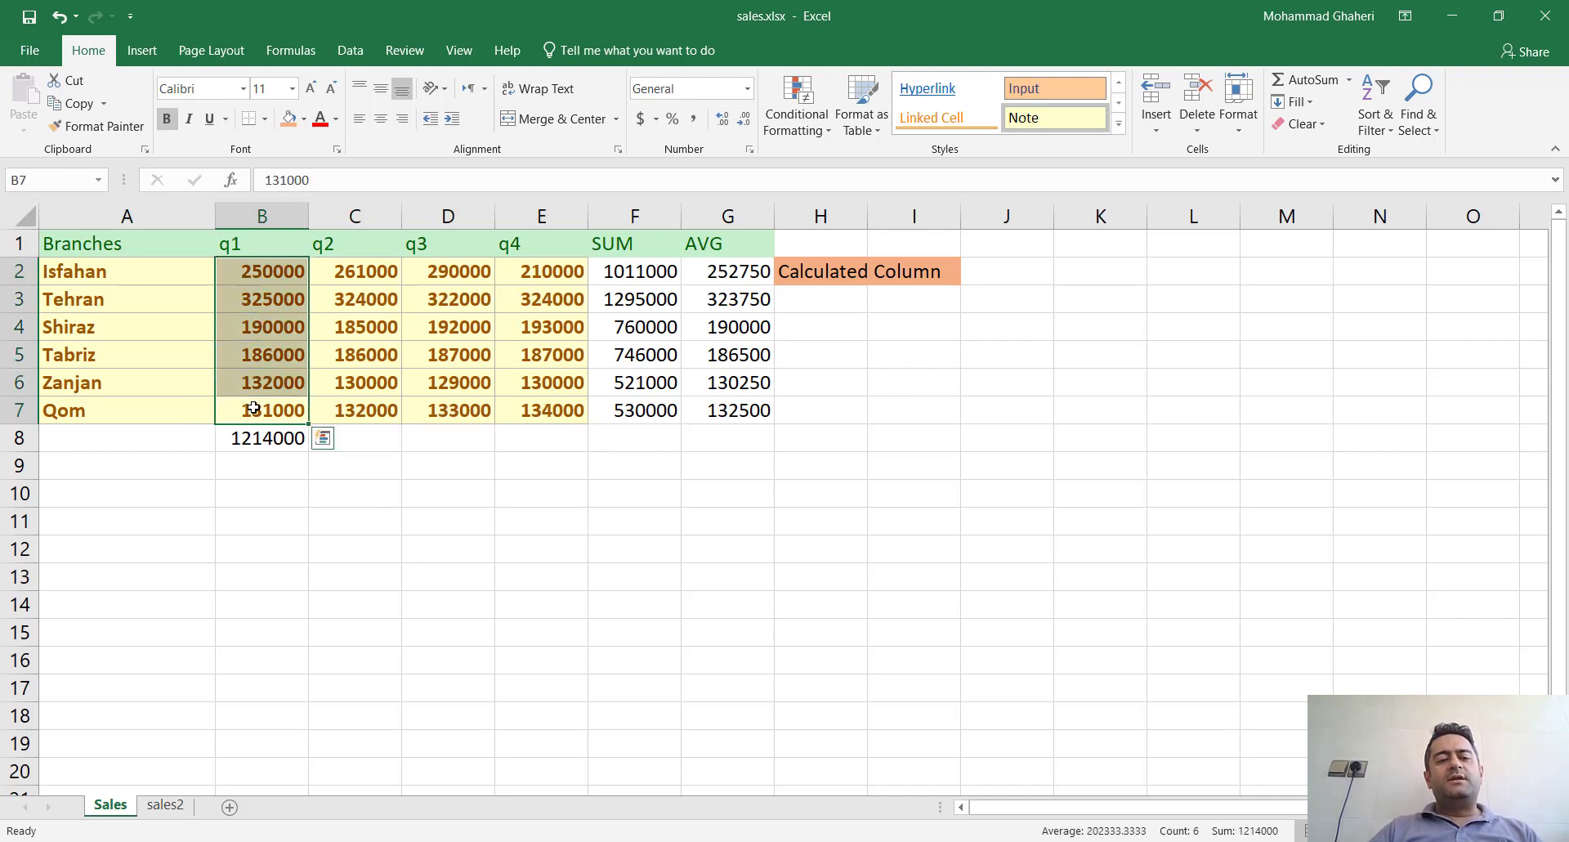
{"action": "key", "text": "Down"}
{"action": "key", "text": "Down"}
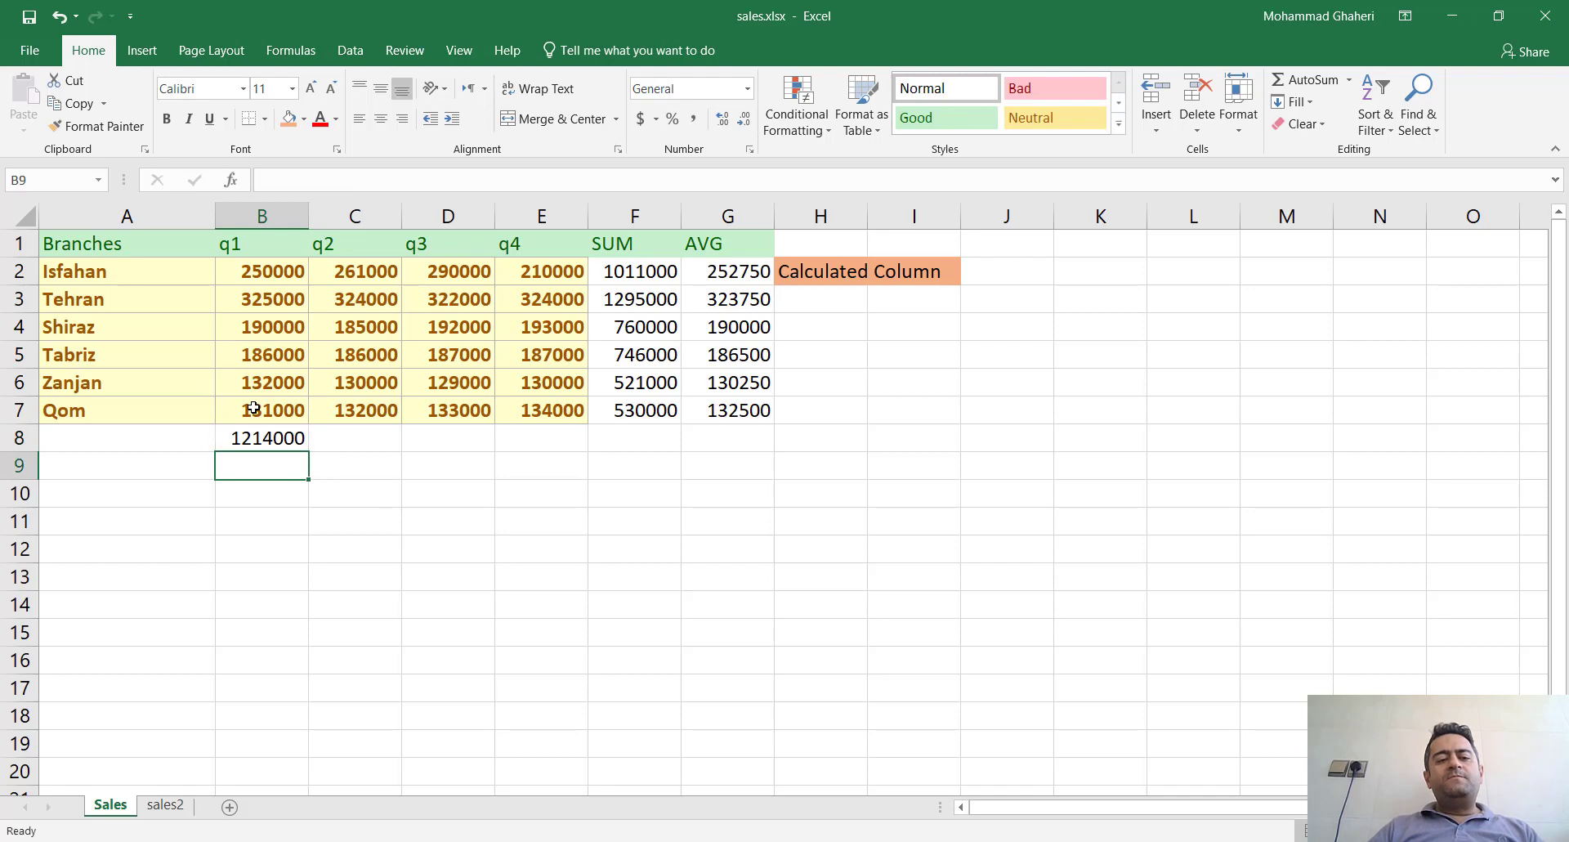
{"action": "key", "text": "Down"}
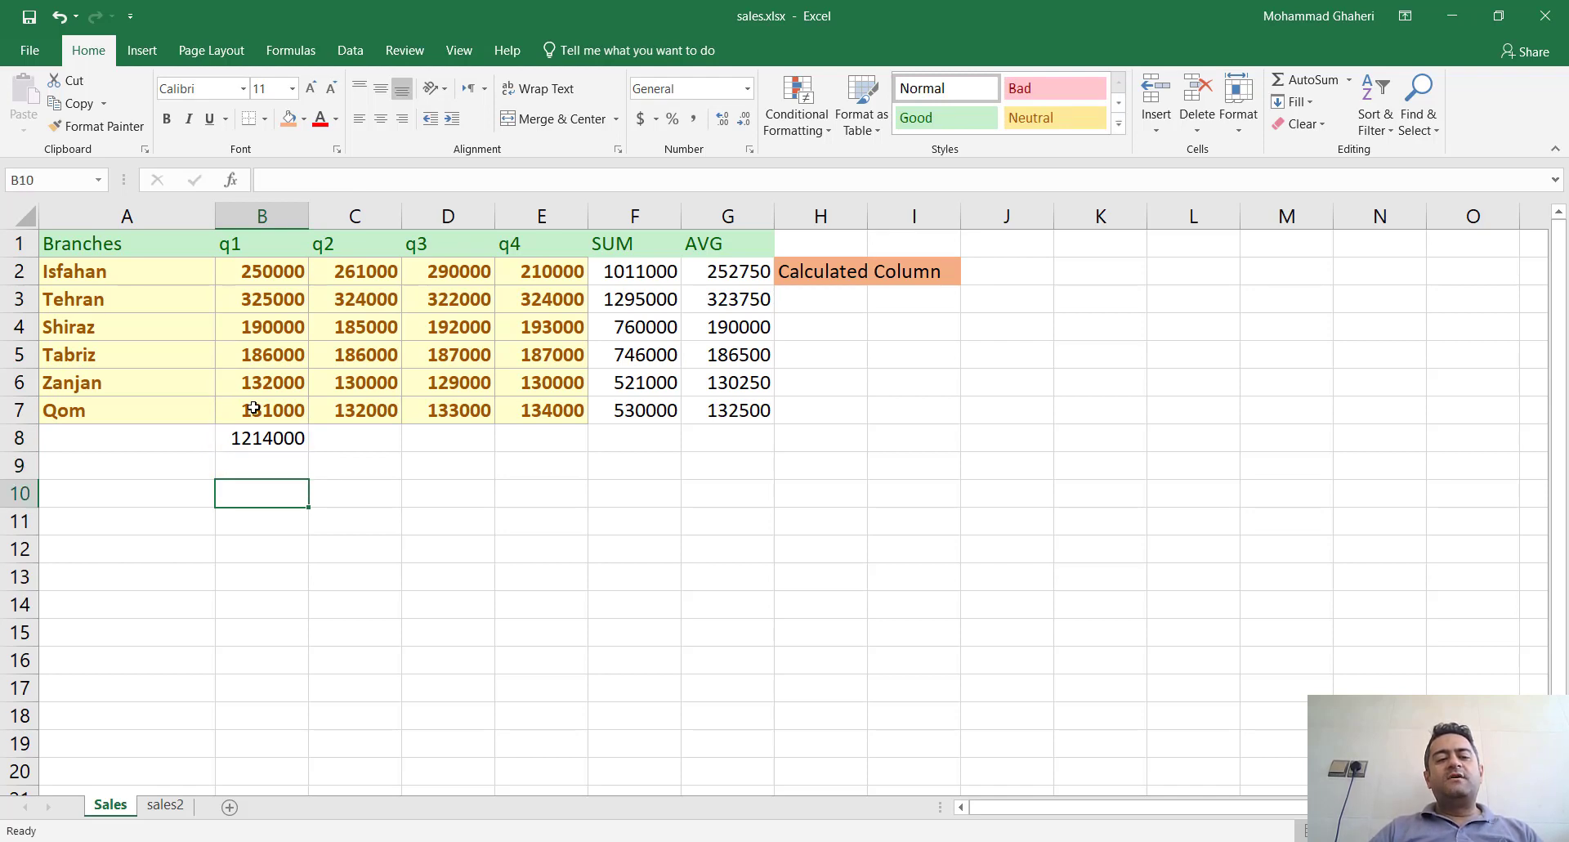
Step: Fill the q1 total formula from B8 across to C8 for q2
{"action": "key", "text": "Up"}
{"action": "key", "text": "Up"}
{"action": "key", "text": "Right"}
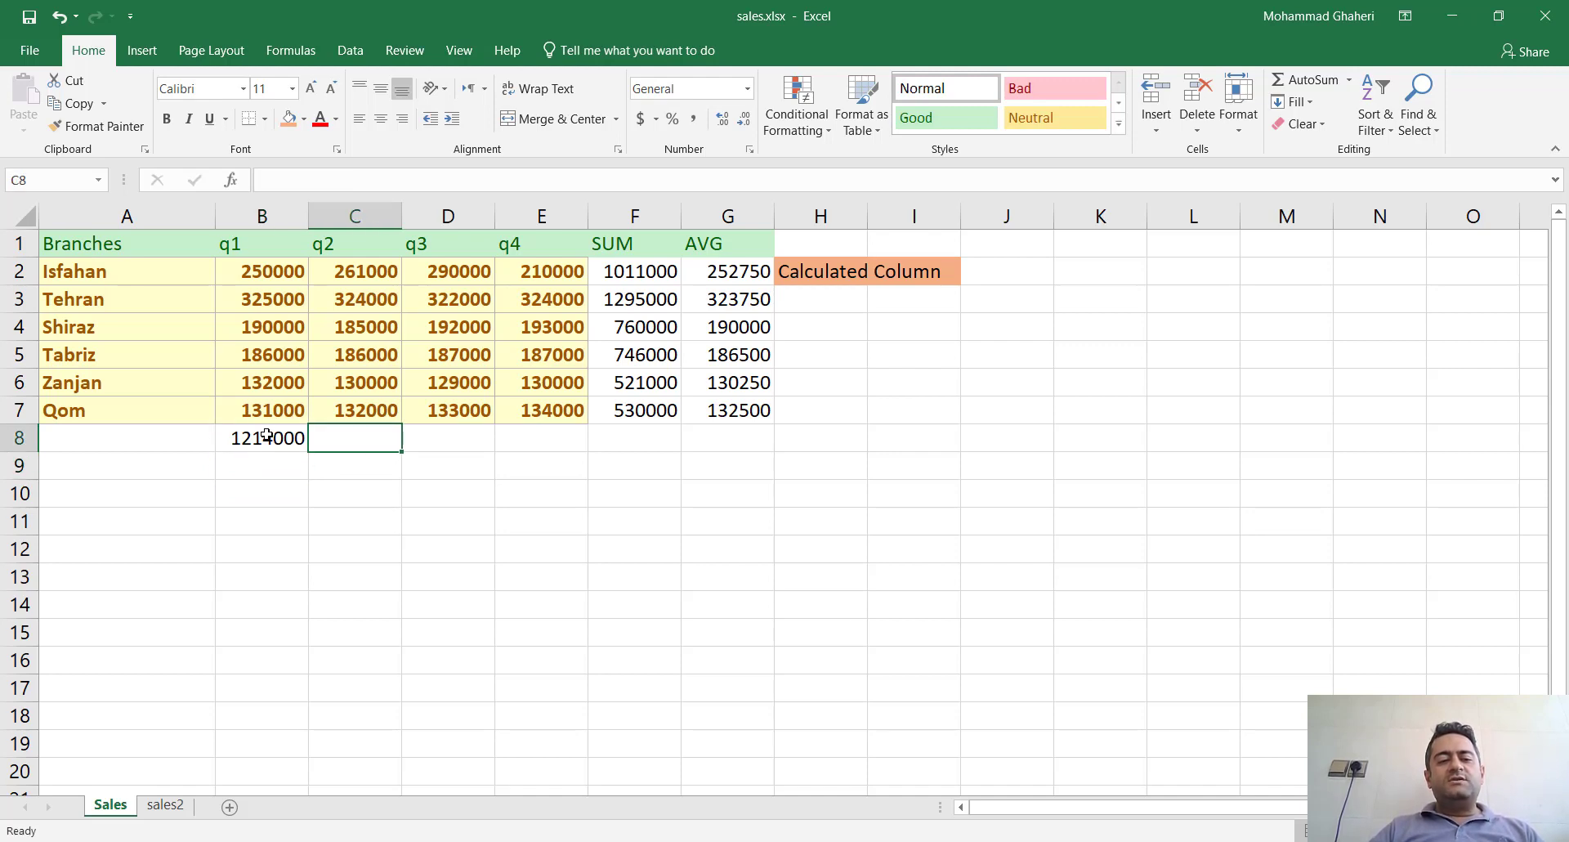
{"action": "left_click", "coordinate": [272, 437]}
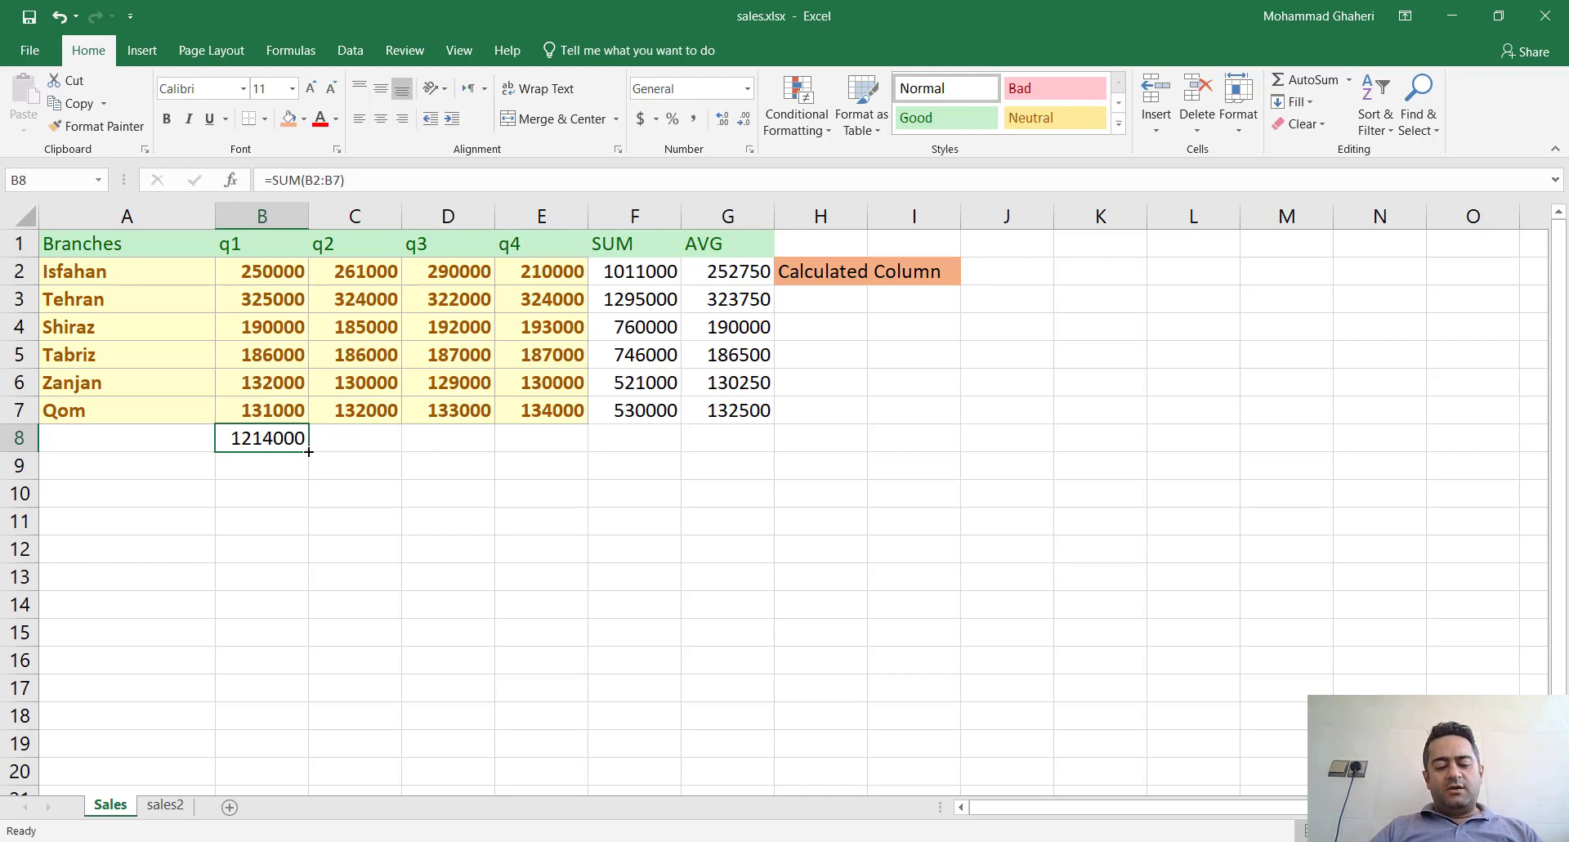
{"action": "left_click_drag", "start_coordinate": [309, 452], "coordinate": [354, 451]}
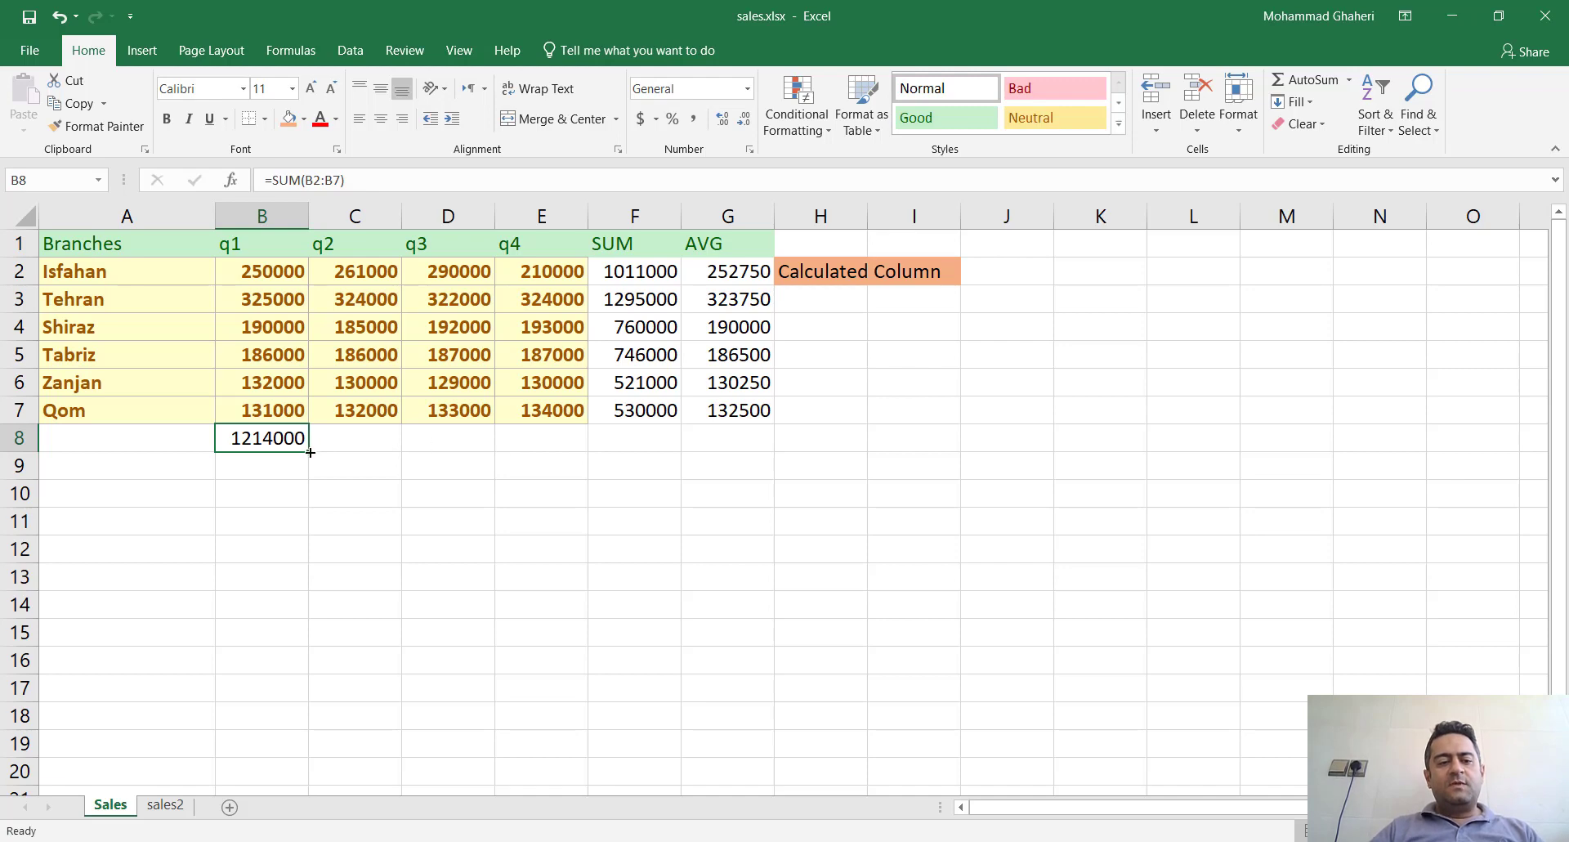
{"action": "left_click_drag", "start_coordinate": [310, 453], "coordinate": [388, 459]}
Step: Inspect the filled formula in C8 and the q2 values it adds, starting at C2
{"action": "left_click", "coordinate": [347, 437]}
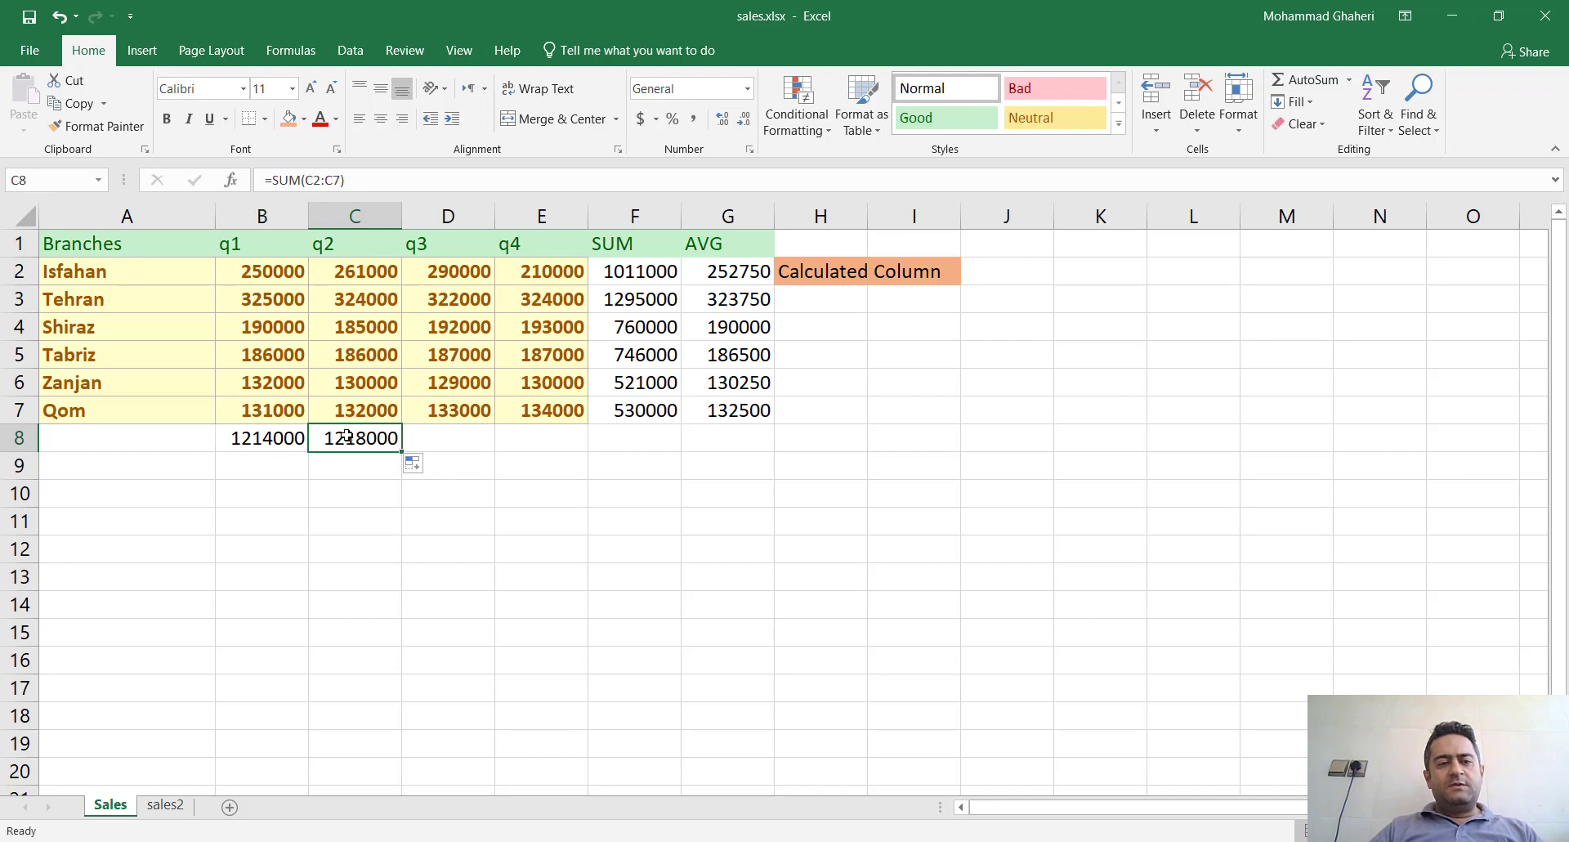
{"action": "double_click", "coordinate": [348, 437]}
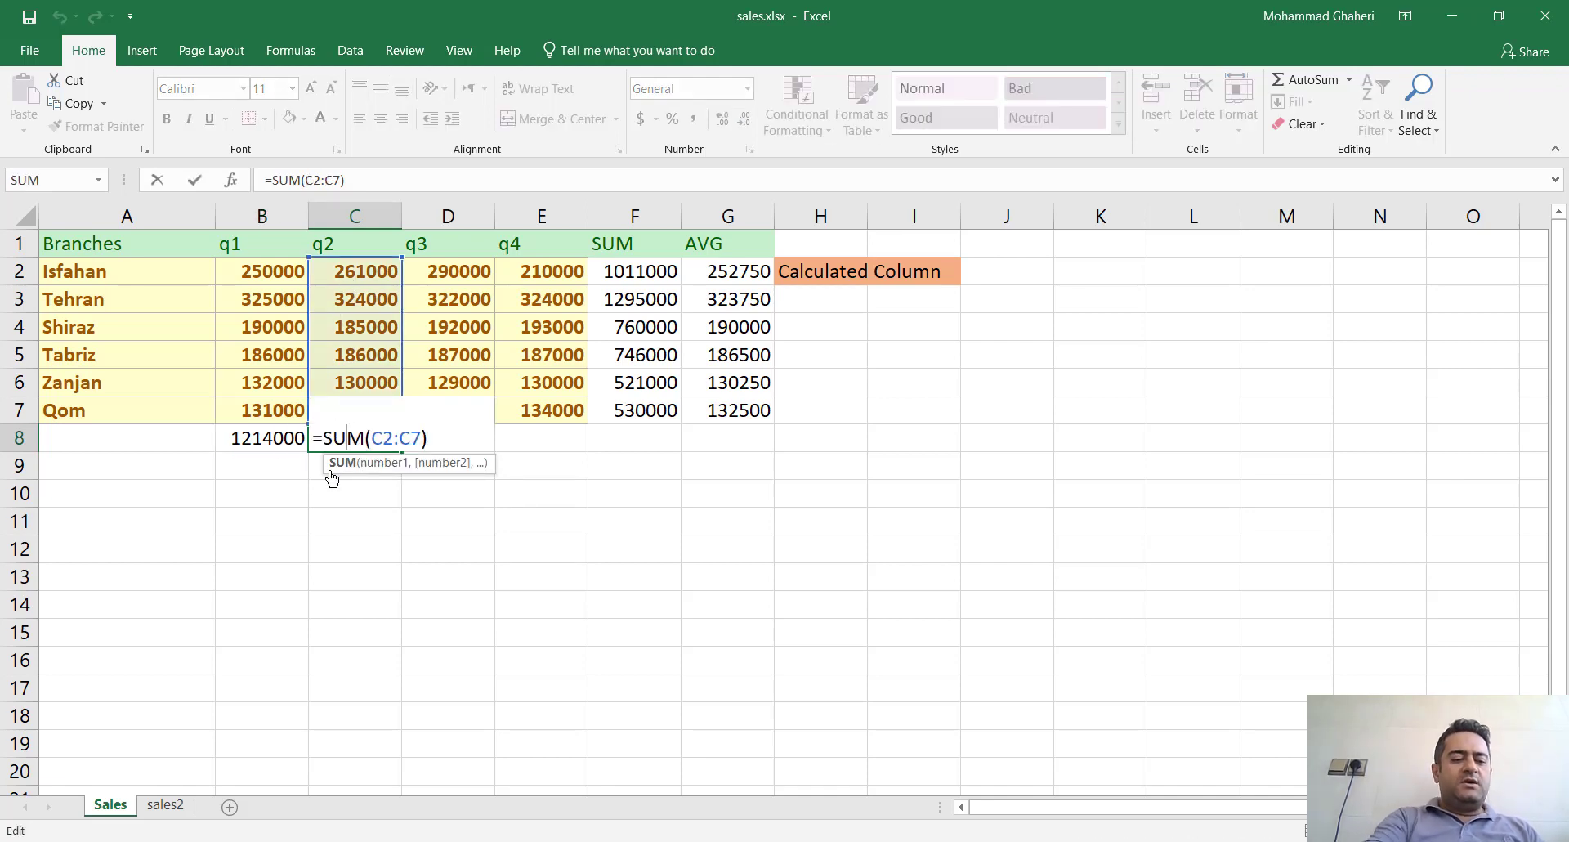
{"action": "key", "text": "Escape"}
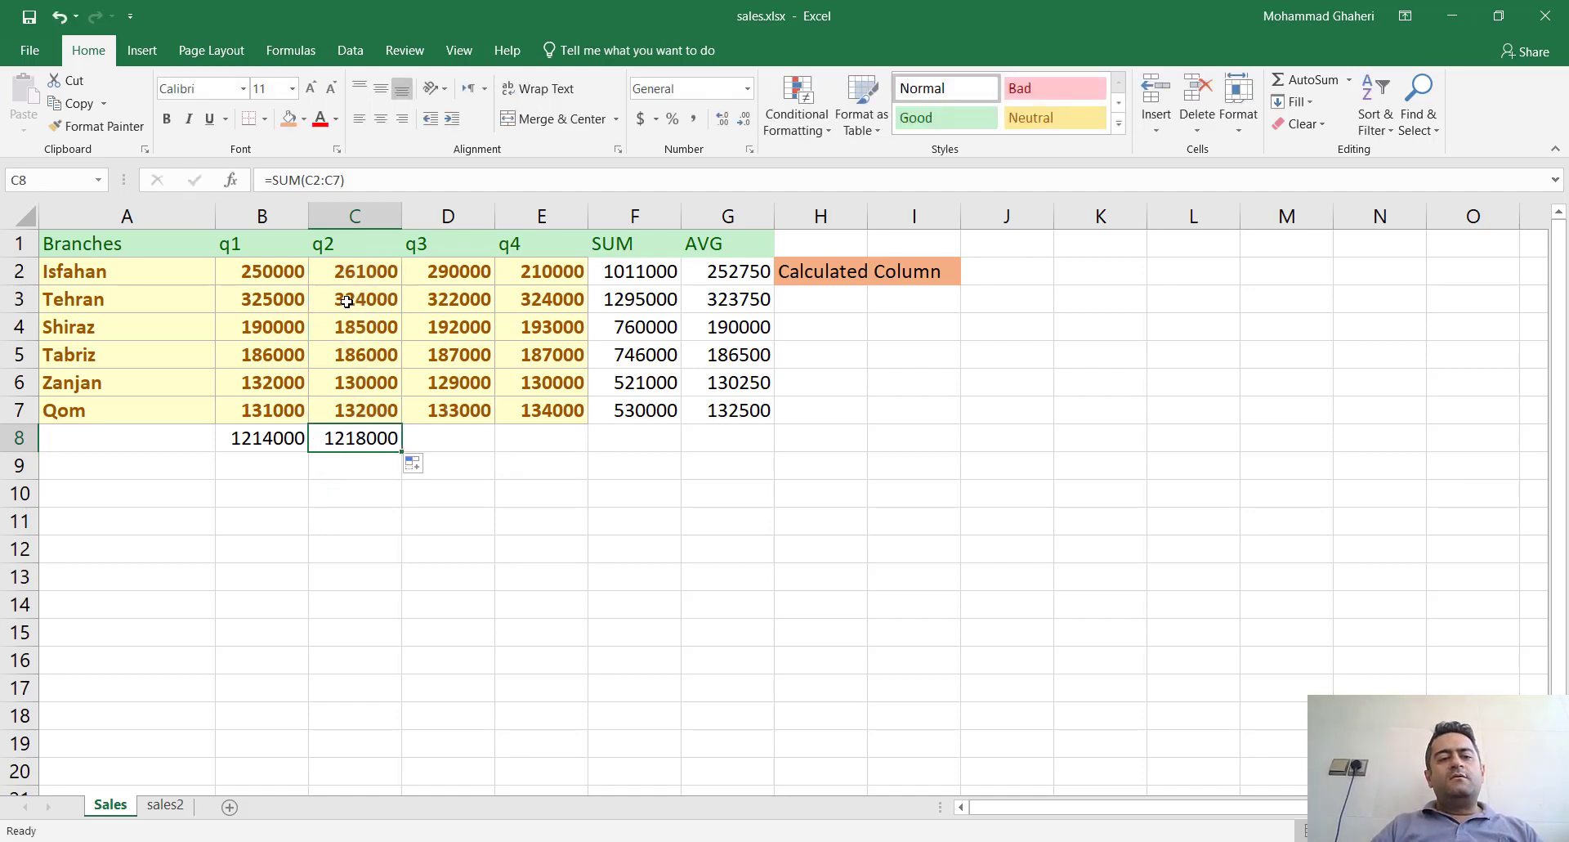
{"action": "left_click", "coordinate": [352, 274]}
{"action": "key", "text": "shift+Down"}
{"action": "key", "text": "shift+Down"}
{"action": "key", "text": "shift+Down"}
{"action": "key", "text": "shift+Down"}
{"action": "key", "text": "shift+Down"}
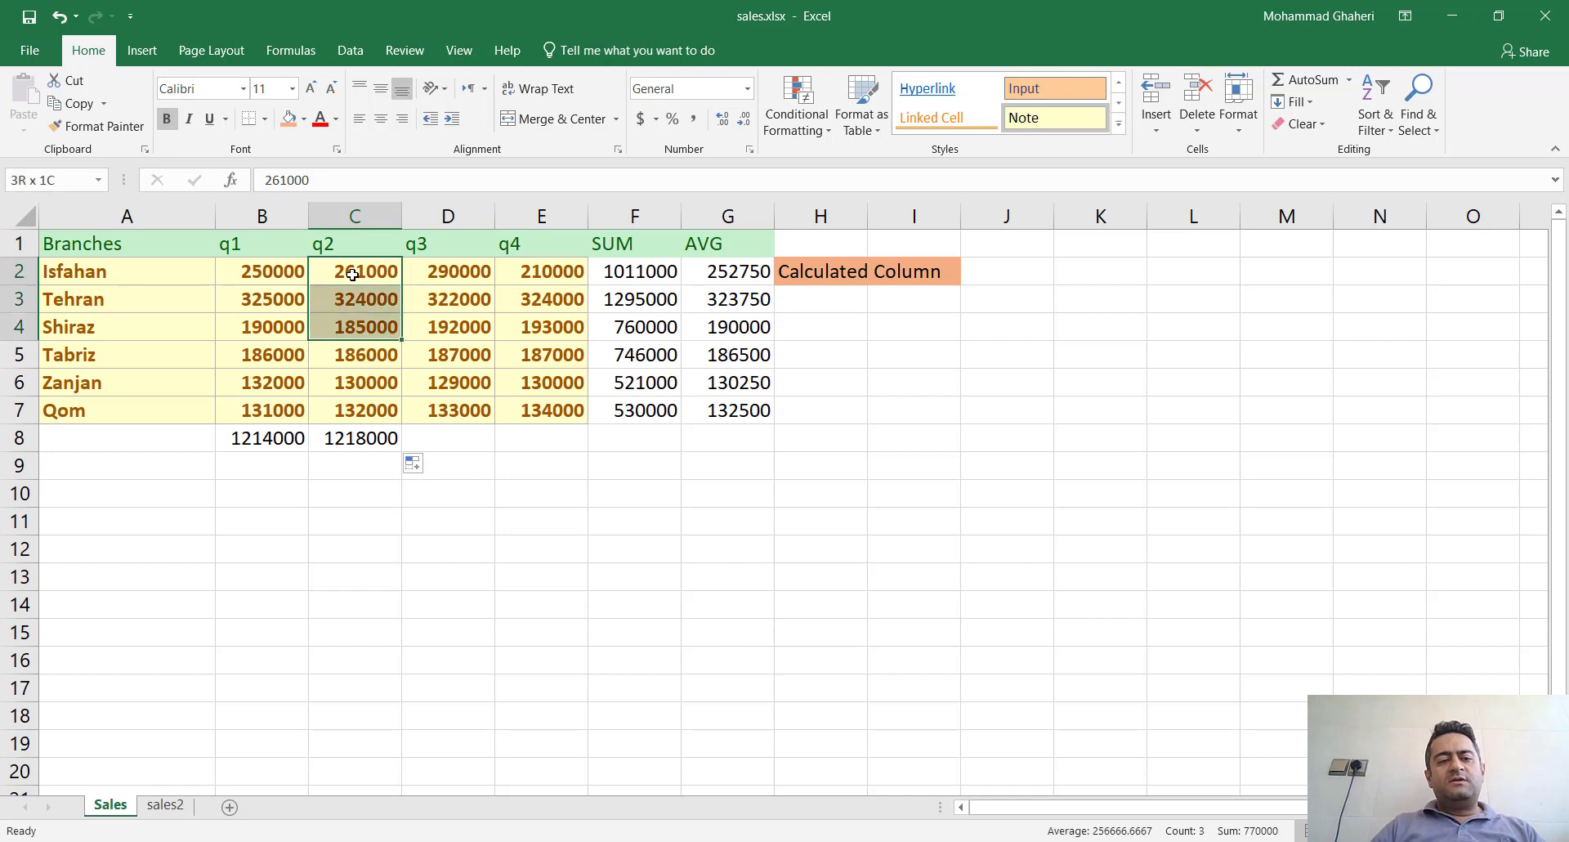
Step: Enter the formula =B8+C8 in C10 to add the q1 and q2 totals
{"action": "key", "text": "Down"}
{"action": "key", "text": "Down"}
{"action": "key", "text": "Down"}
{"action": "key", "text": "Down"}
{"action": "key", "text": "Down"}
{"action": "key", "text": "Down"}
{"action": "key", "text": "Down"}
{"action": "key", "text": "Down"}
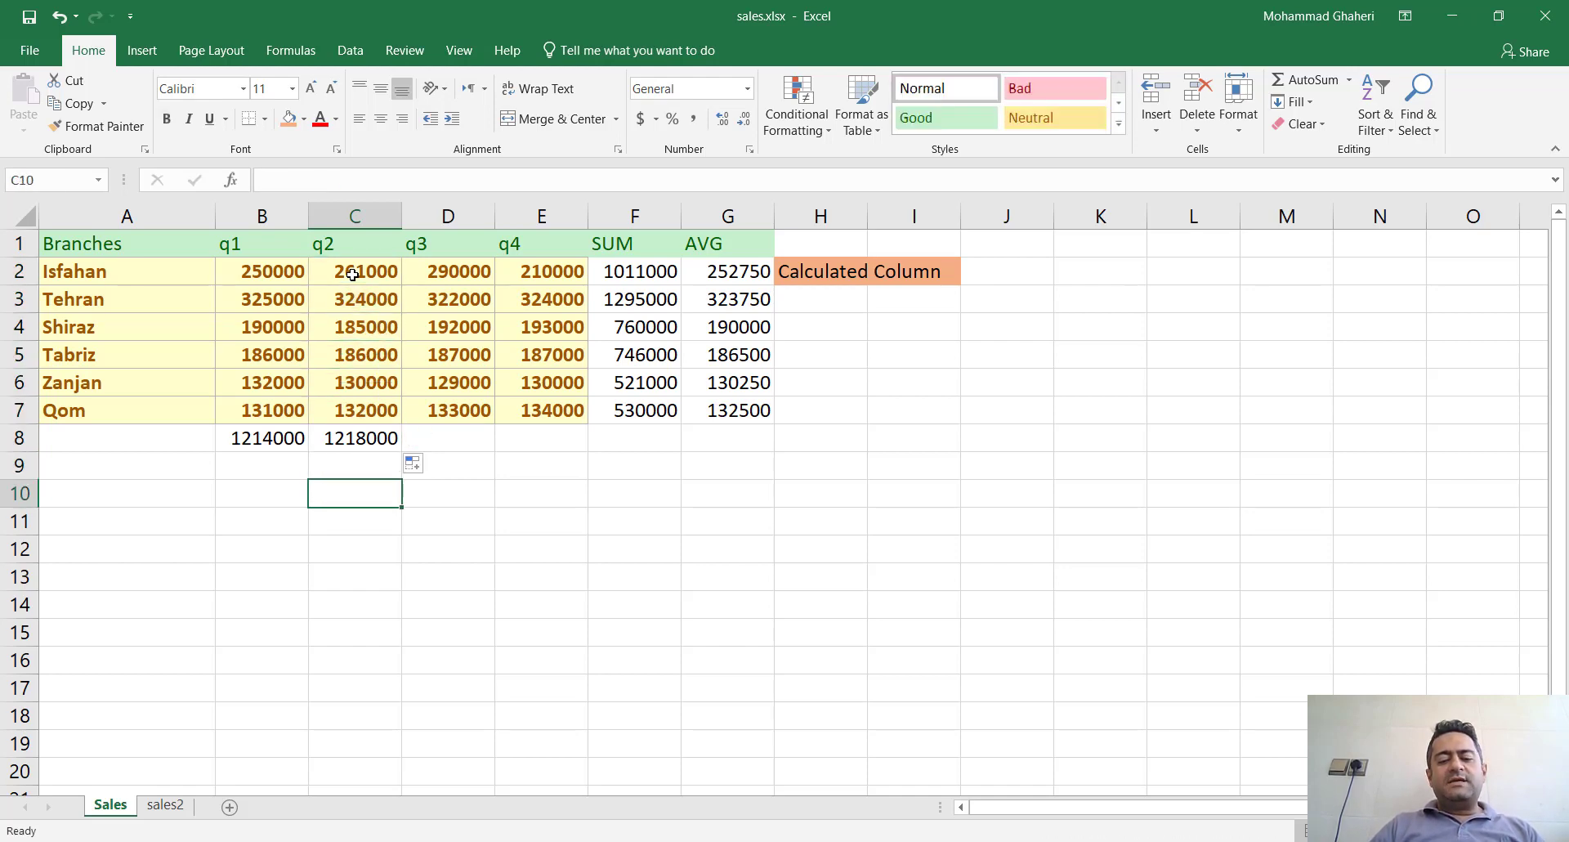
{"action": "type", "text": "="}
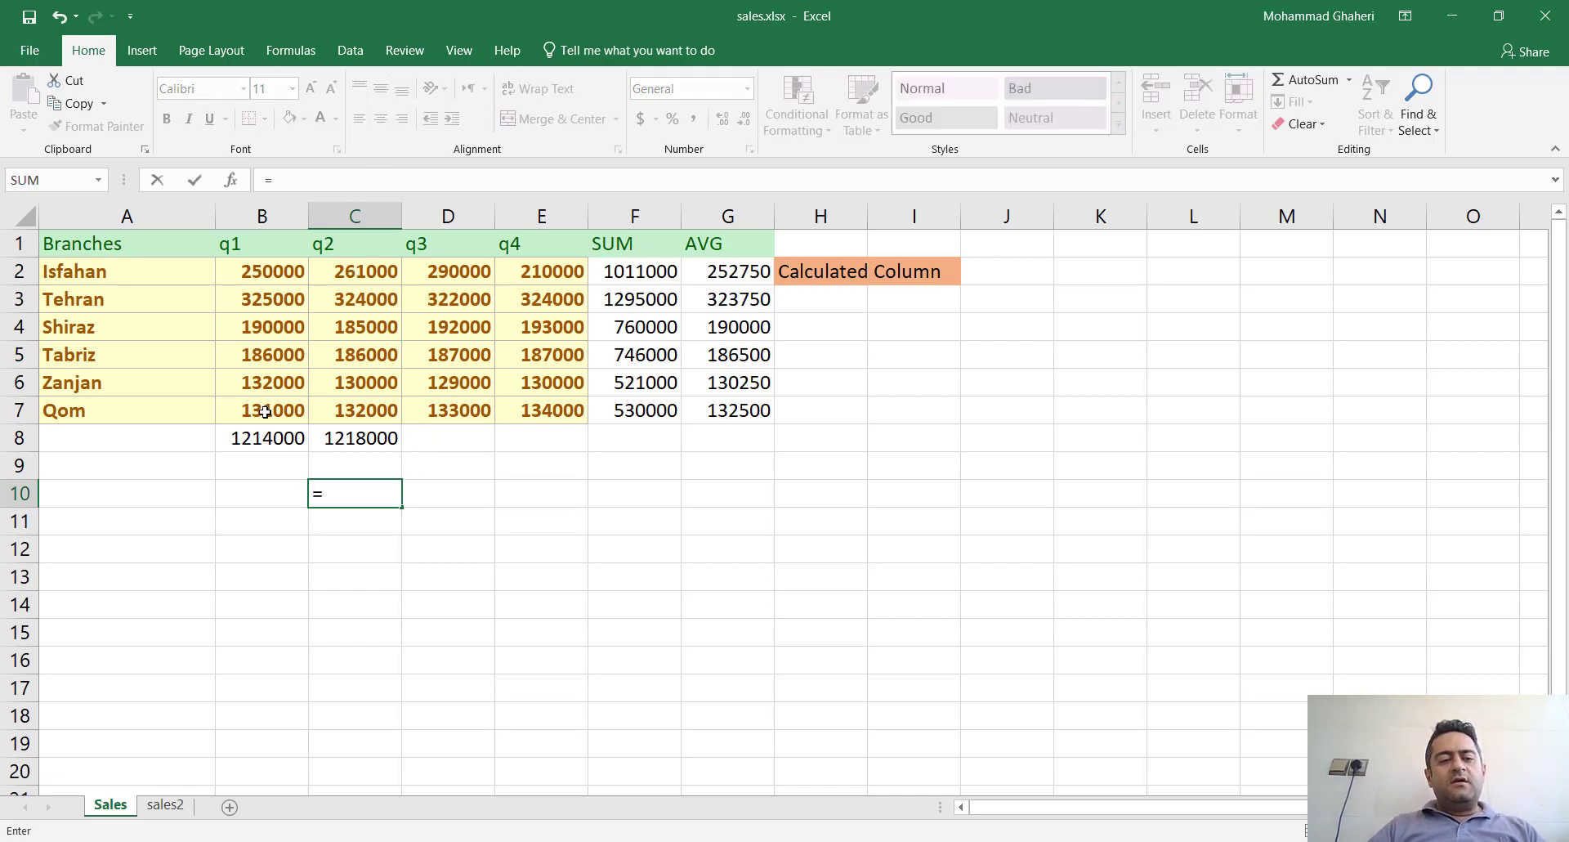
{"action": "left_click", "coordinate": [264, 441]}
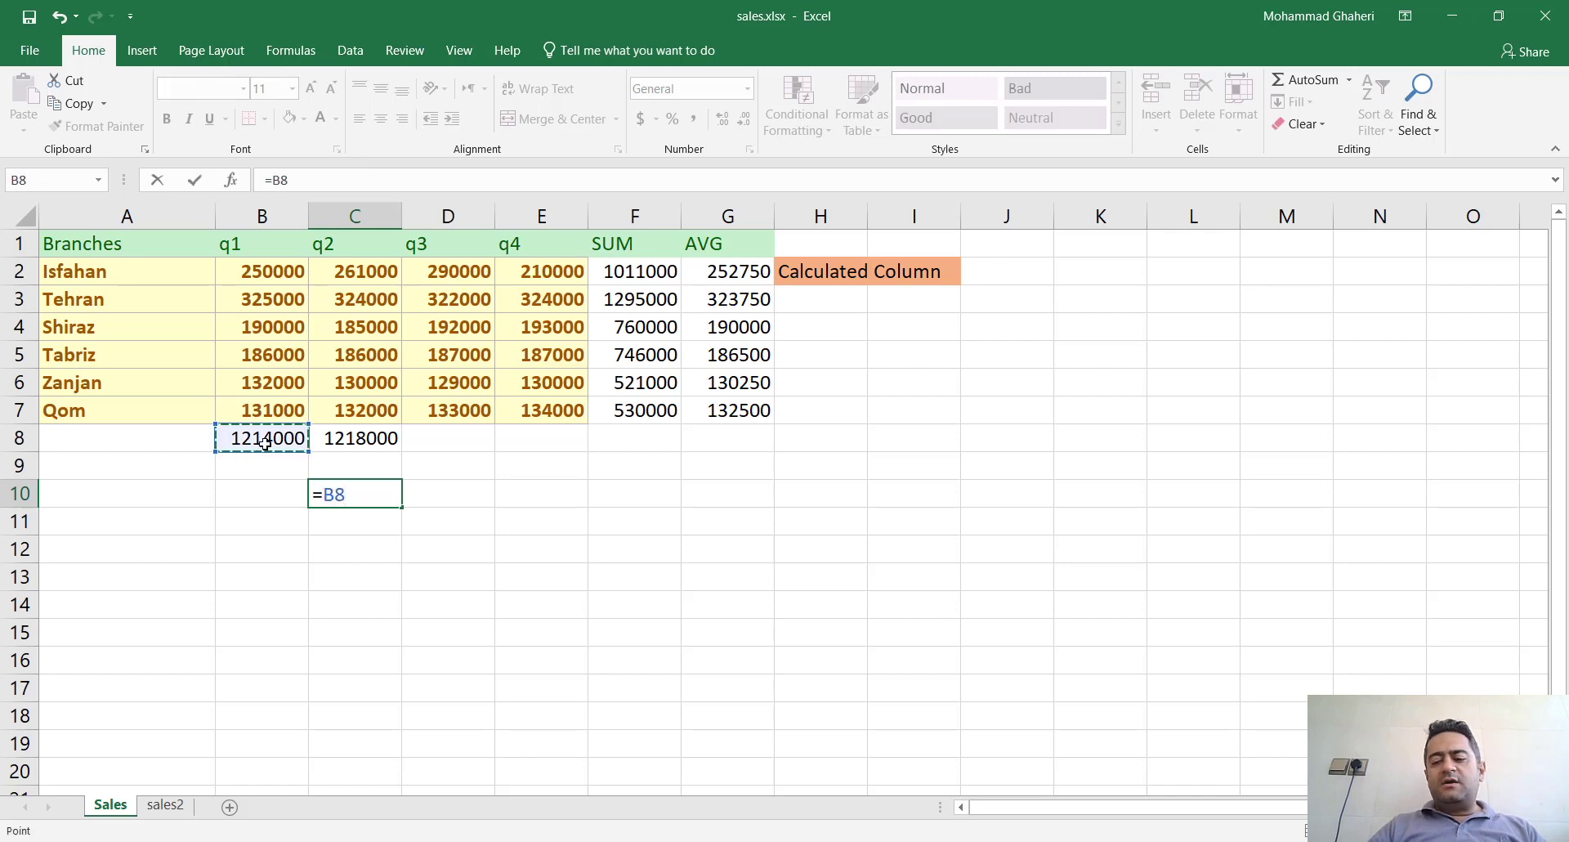
{"action": "type", "text": "+"}
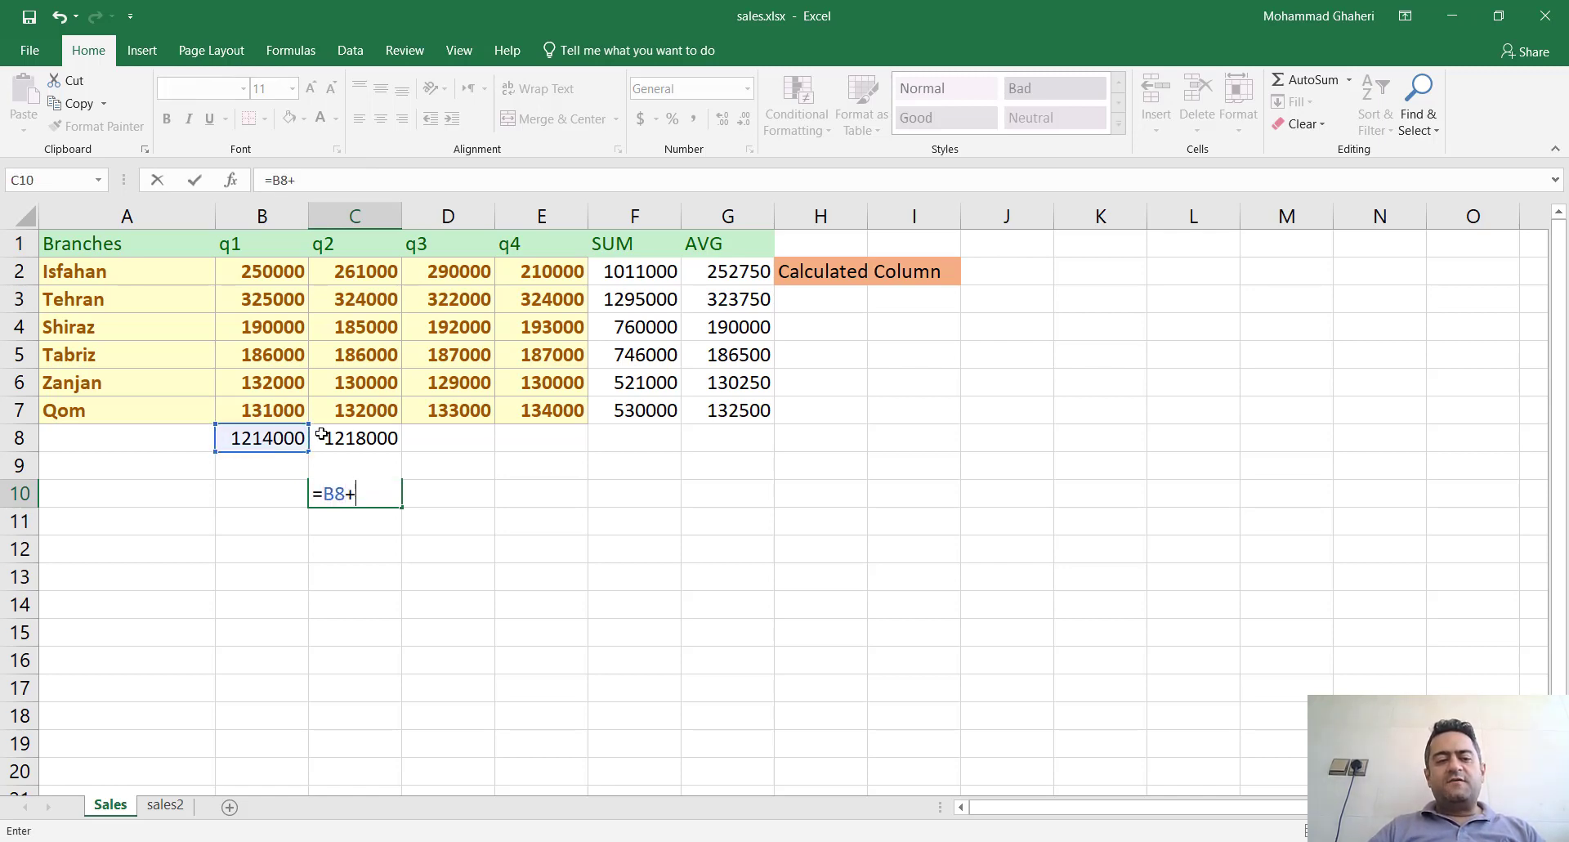
{"action": "left_click", "coordinate": [360, 437]}
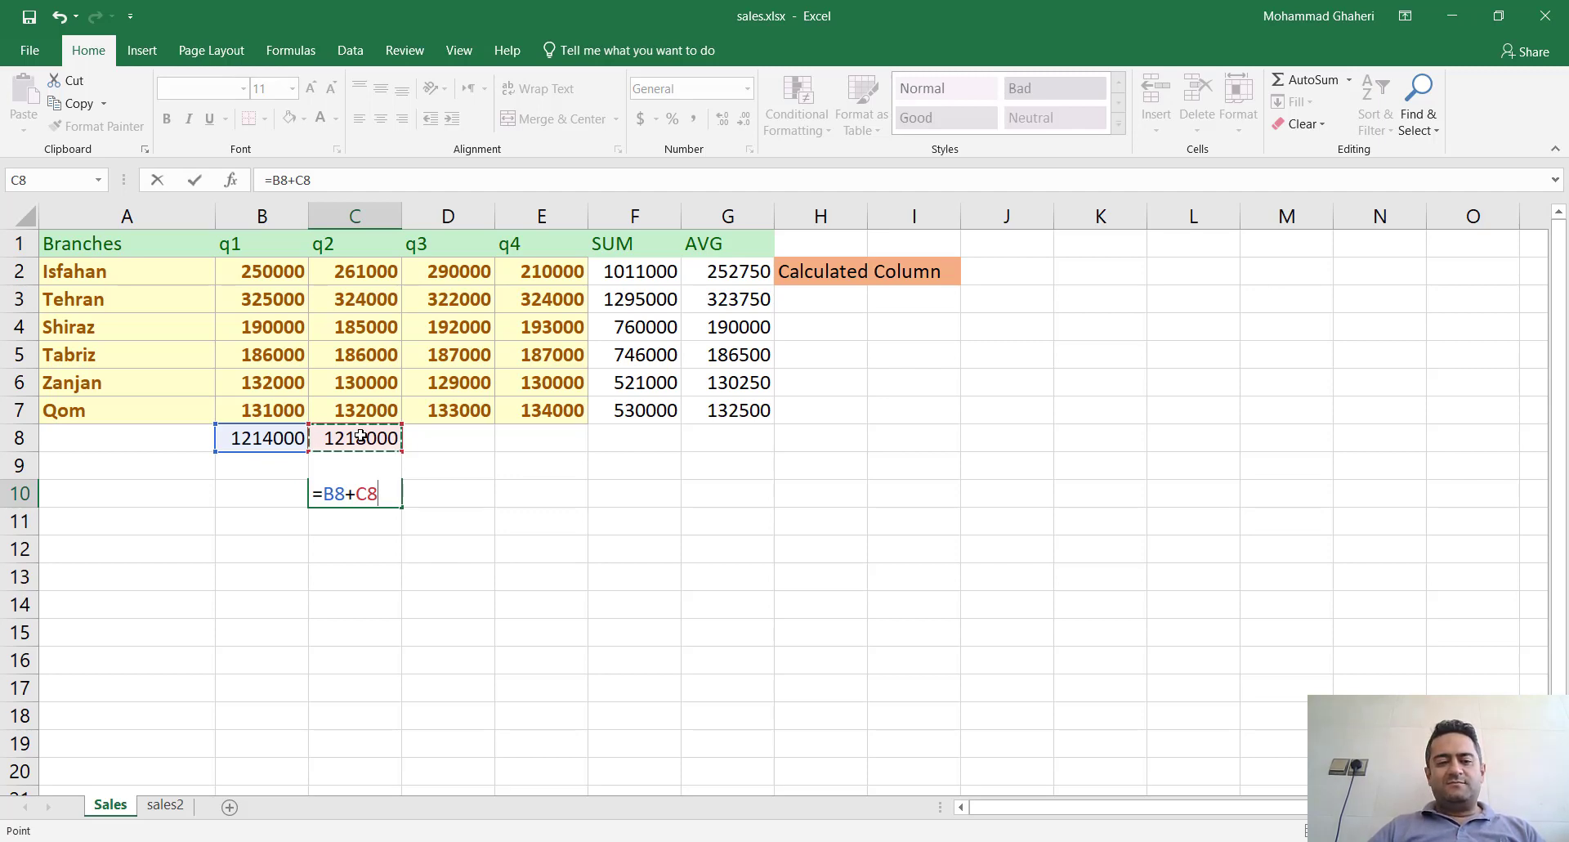
{"action": "key", "text": "Return"}
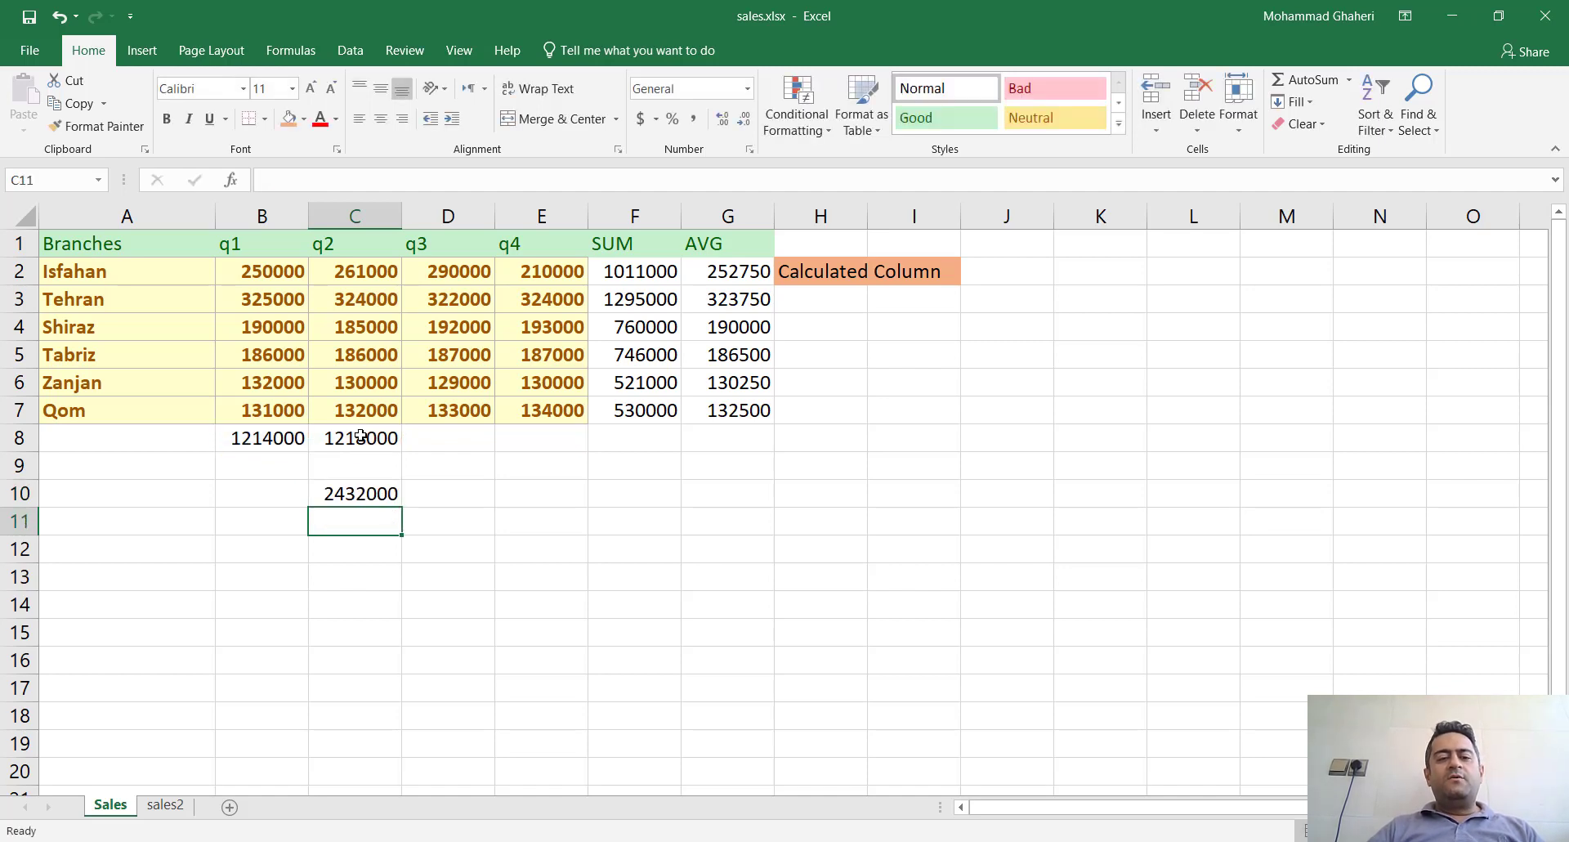
Step: Review the SUM column formula in F2 and the Isfahan quarter values B2:E2 that it adds
{"action": "left_click", "coordinate": [259, 462]}
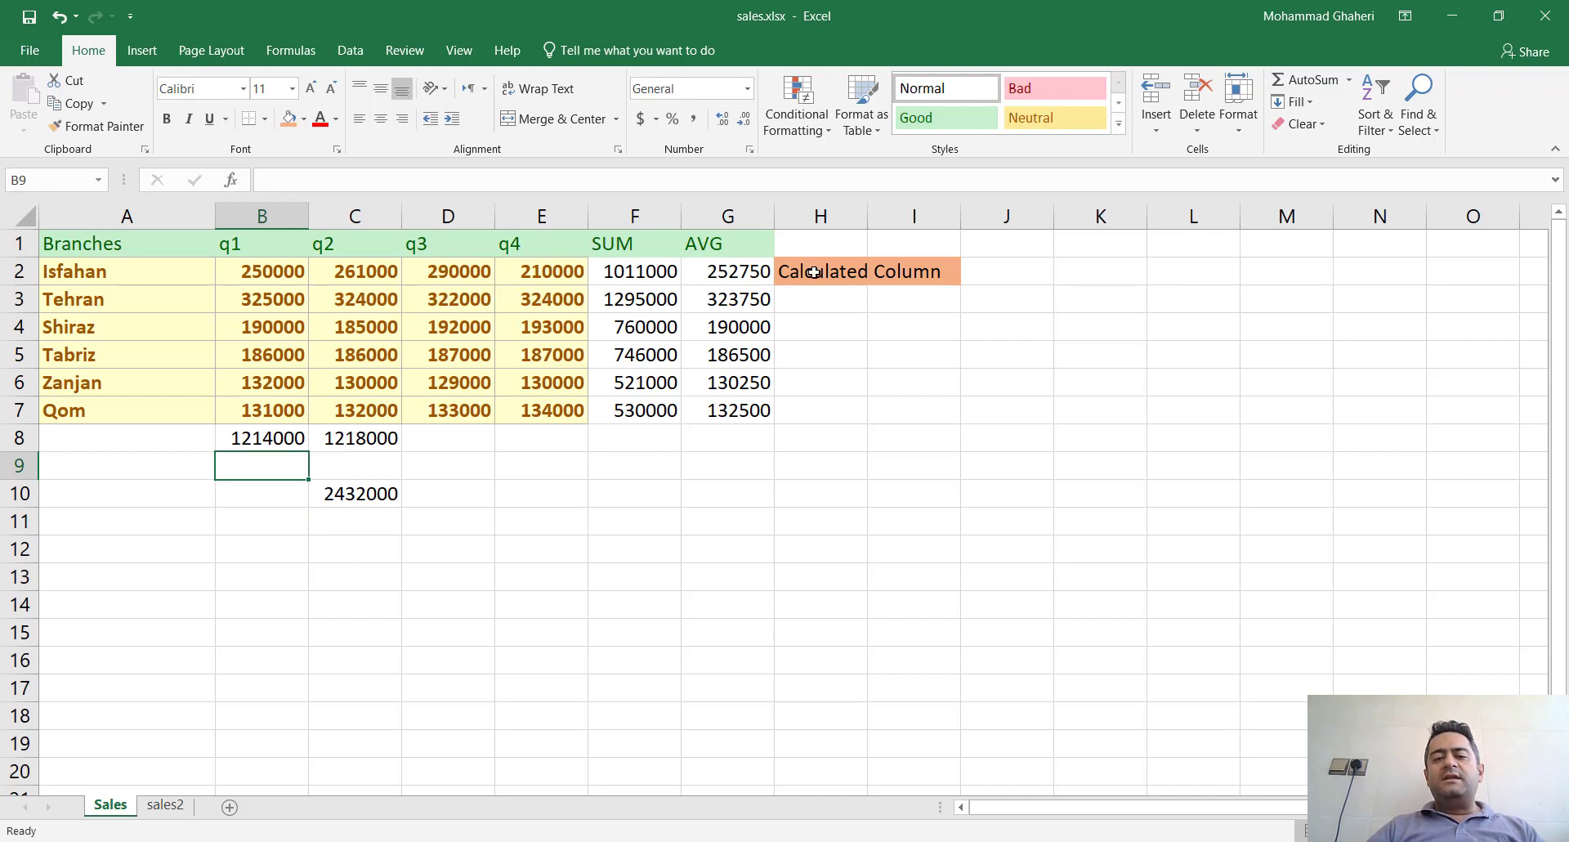
{"action": "left_click", "coordinate": [625, 271]}
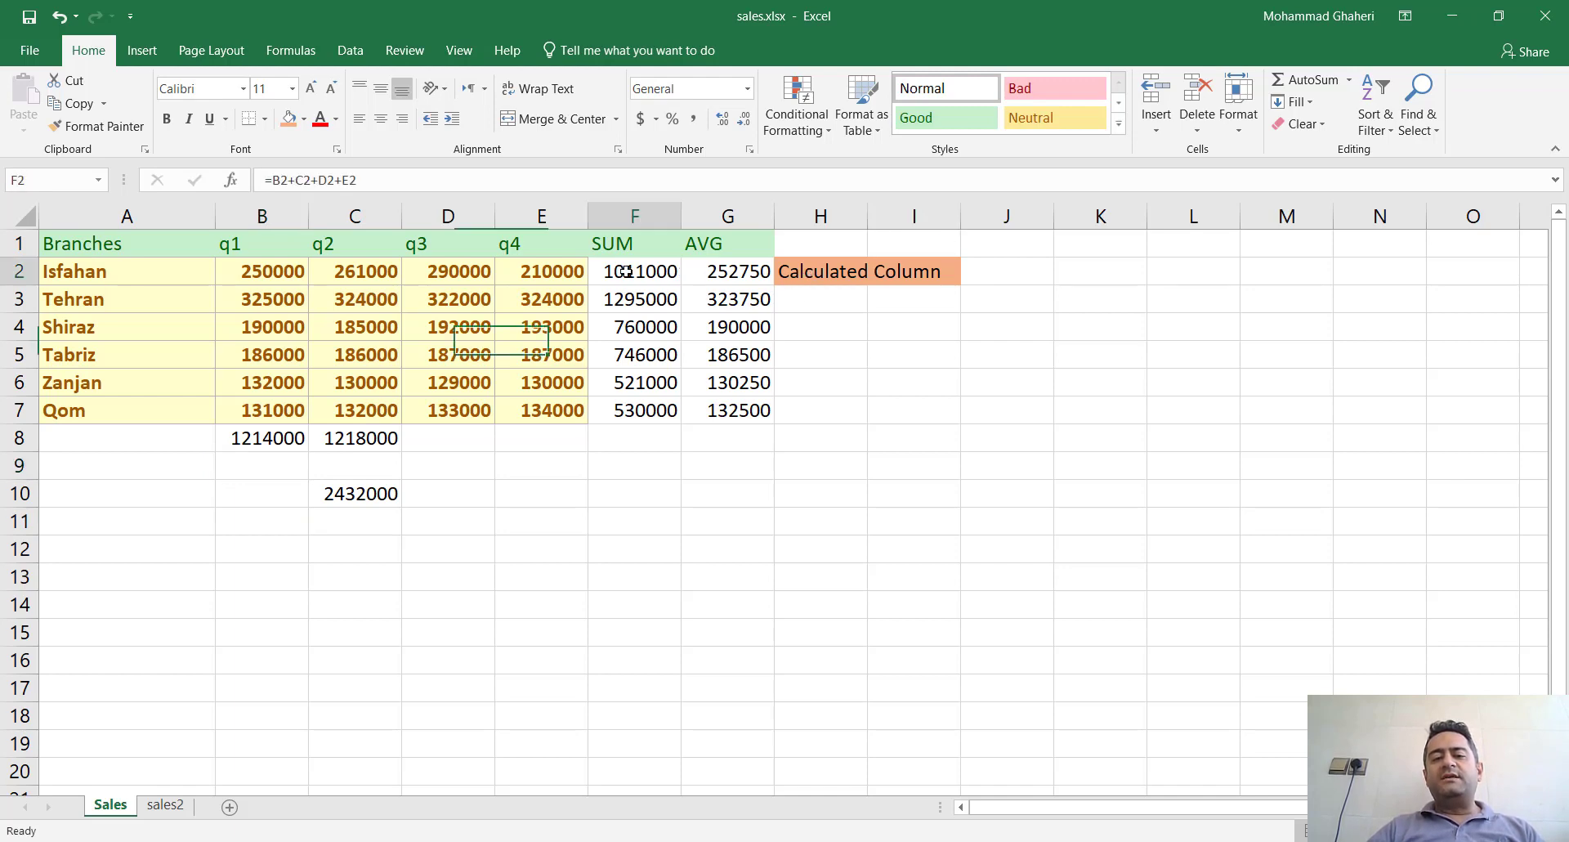
{"action": "left_click", "coordinate": [561, 274]}
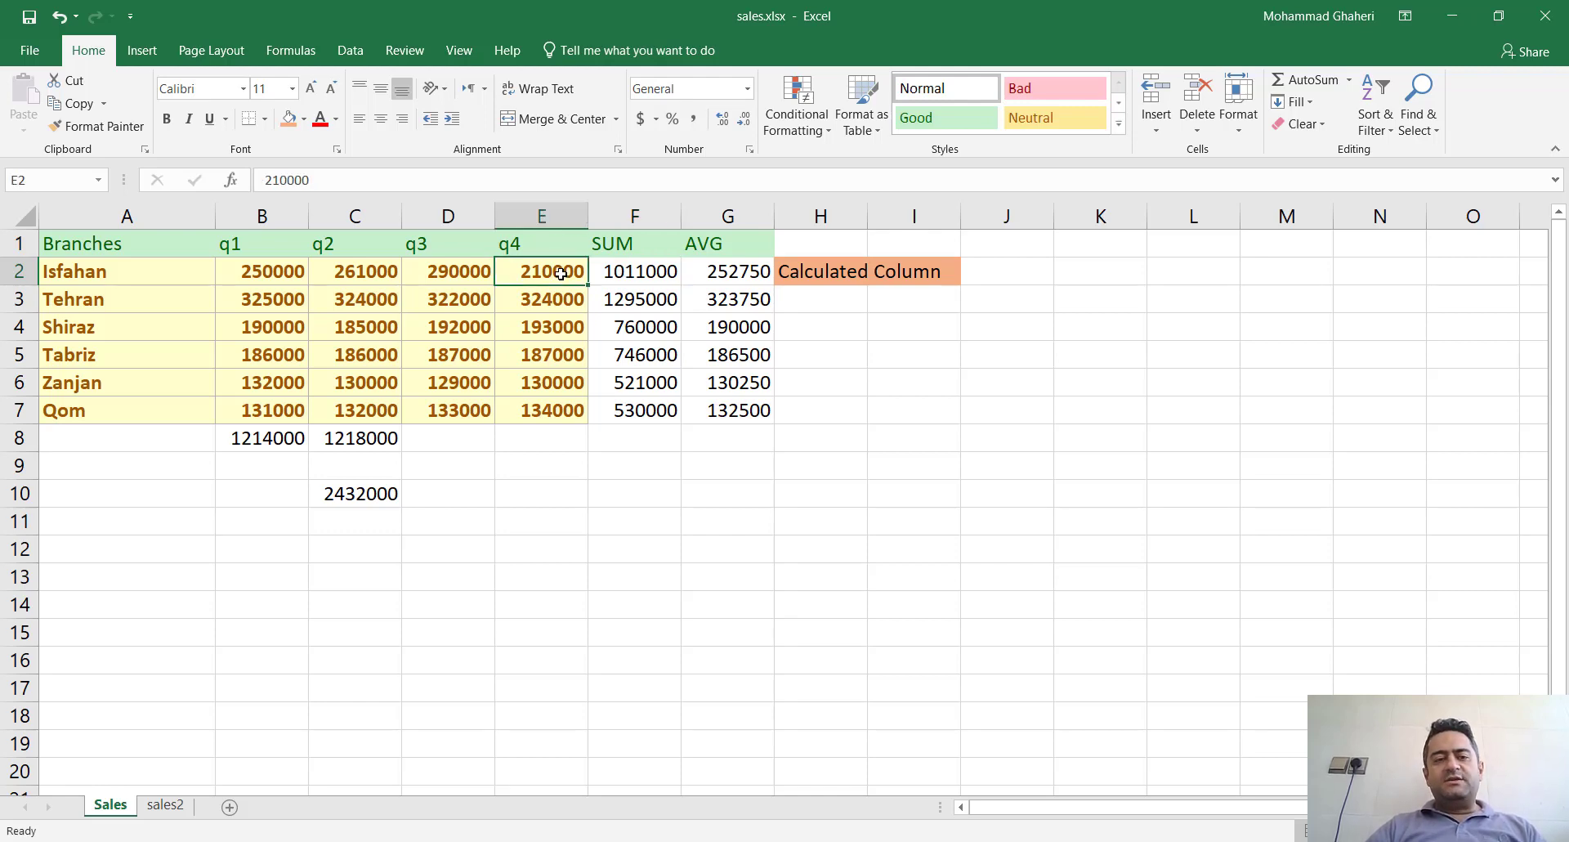
{"action": "left_click_drag", "start_coordinate": [560, 274], "coordinate": [261, 272]}
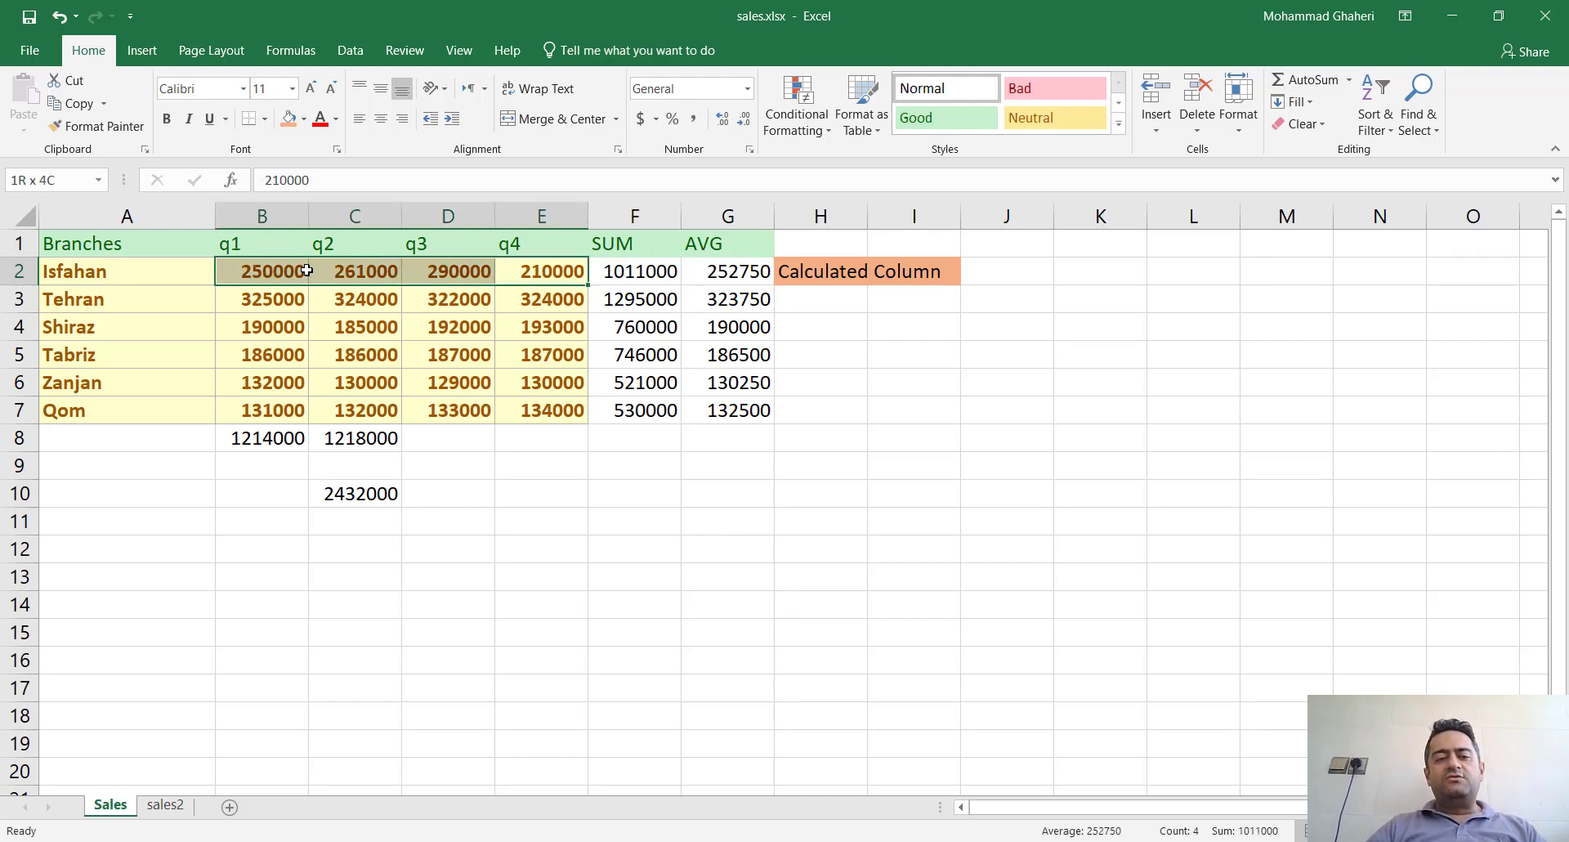
Step: Enter the label Measure in B9 below the q1 total
{"action": "left_click", "coordinate": [261, 469]}
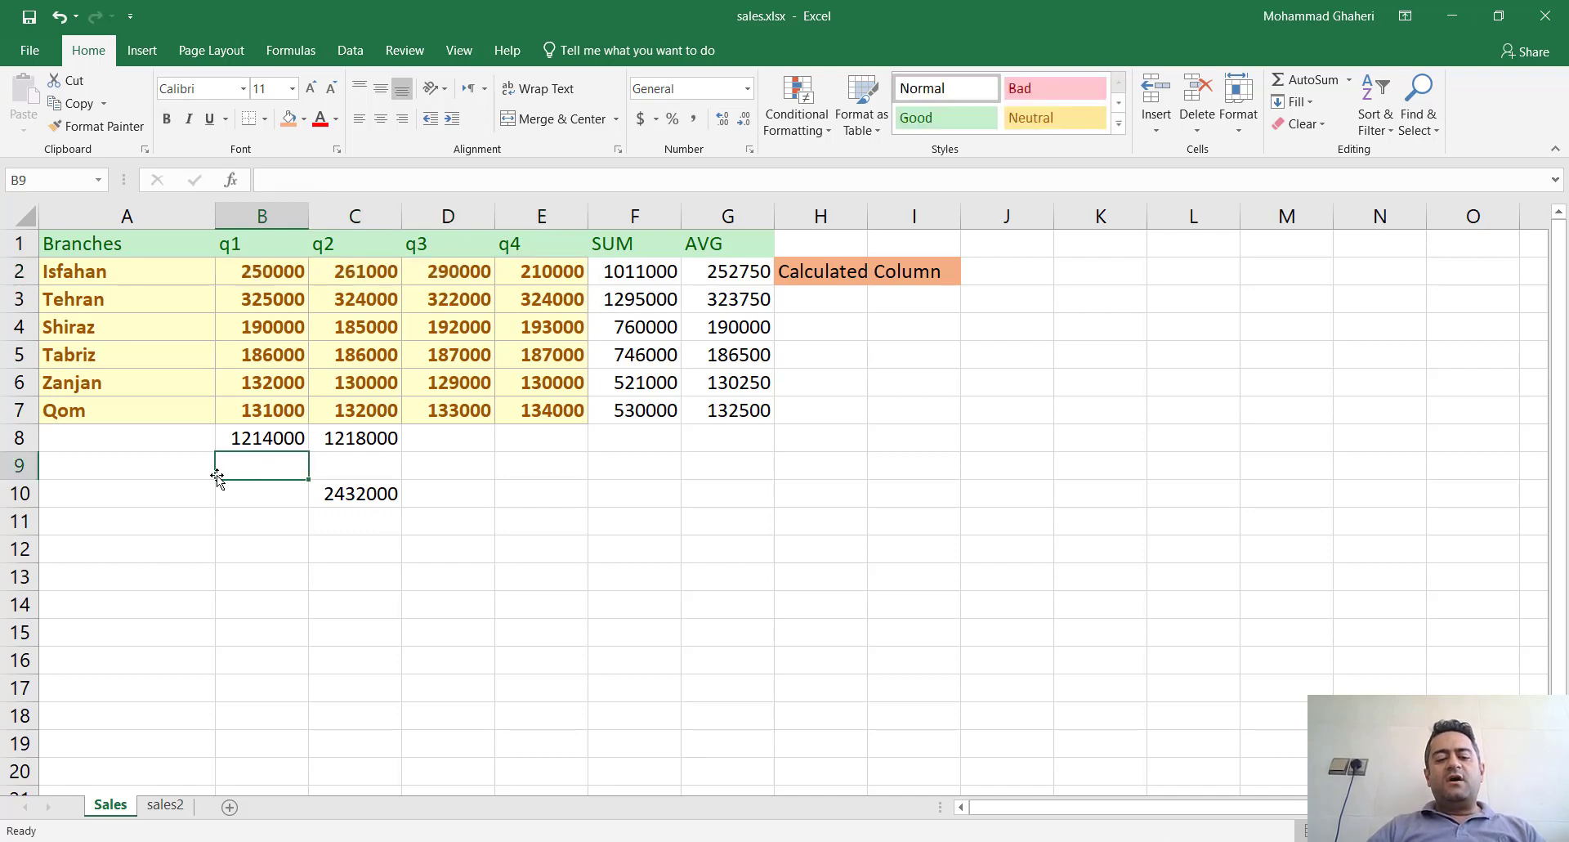
{"action": "type", "text": "Meas"}
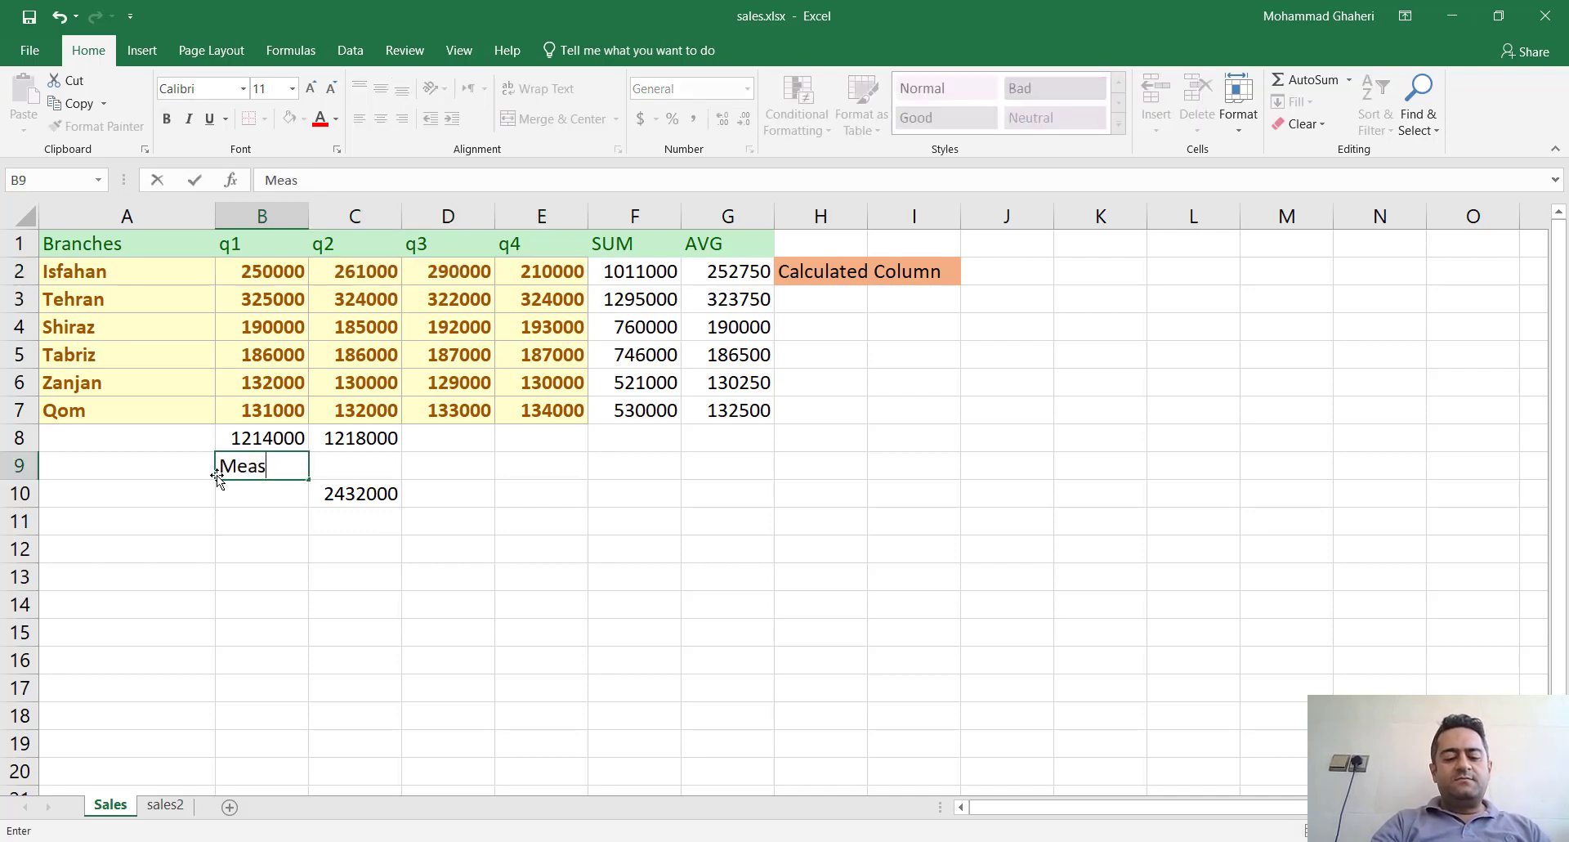
{"action": "type", "text": "ure"}
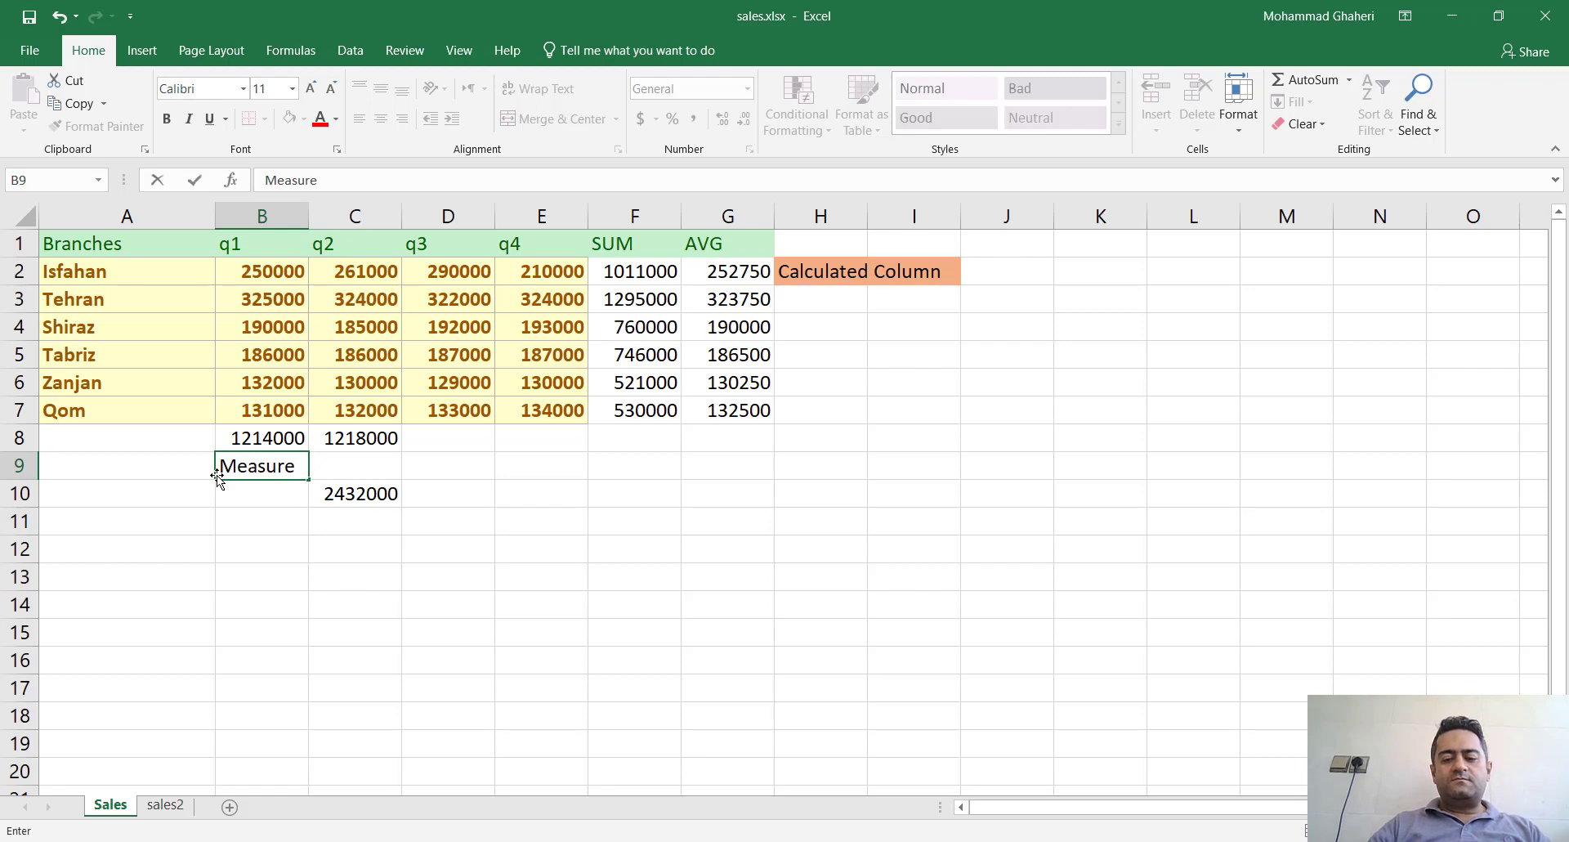
{"action": "key", "text": "Return"}
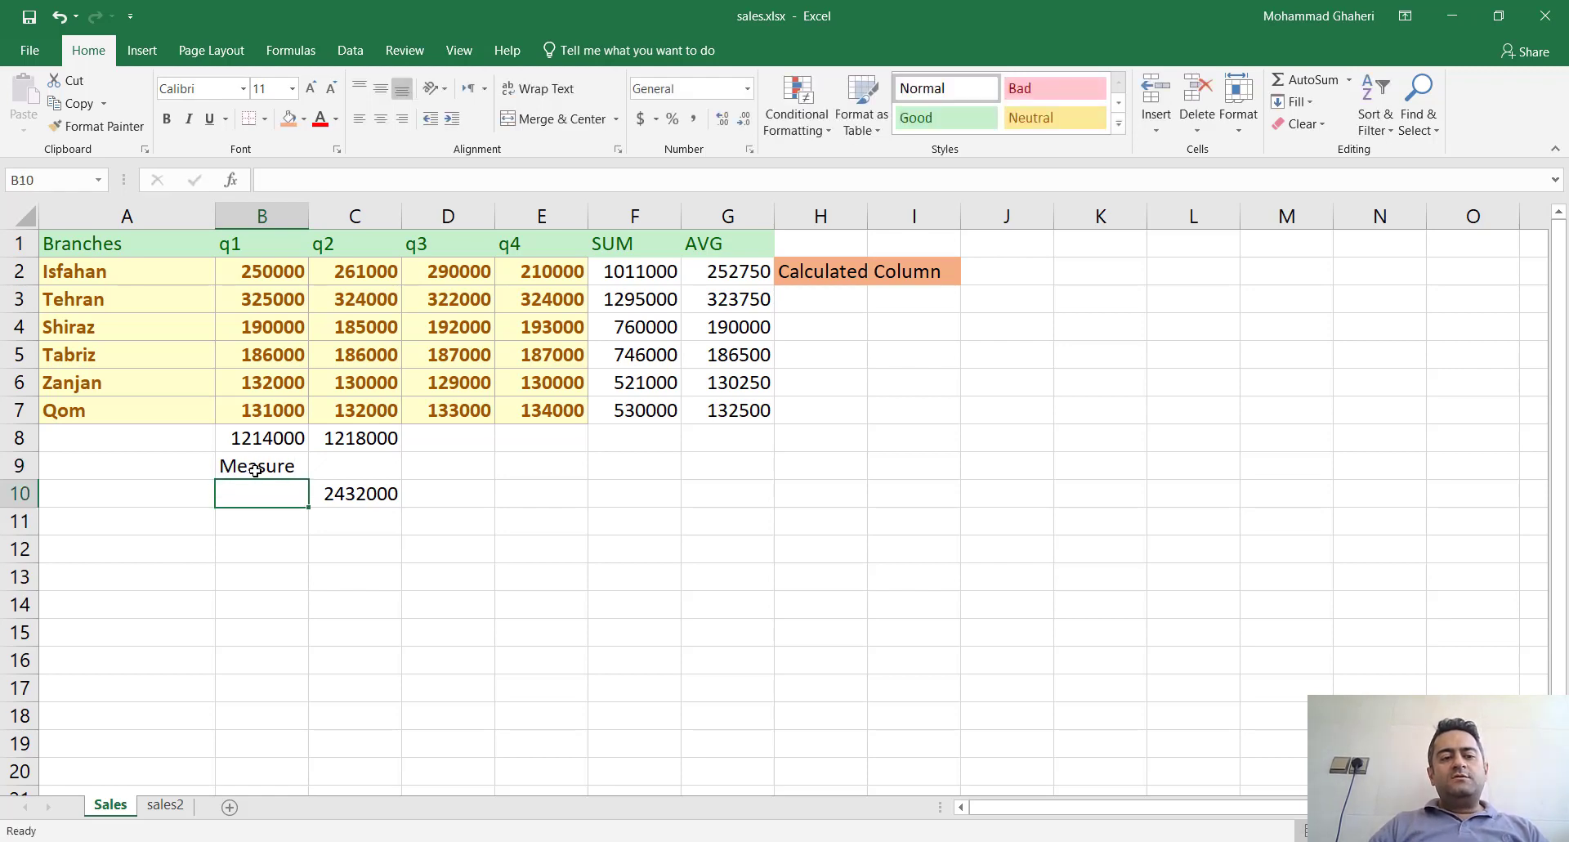
Step: Examine the q1 total in B8, its source range B2:B7 and the formula in C10 that uses the total
{"action": "left_click", "coordinate": [256, 470]}
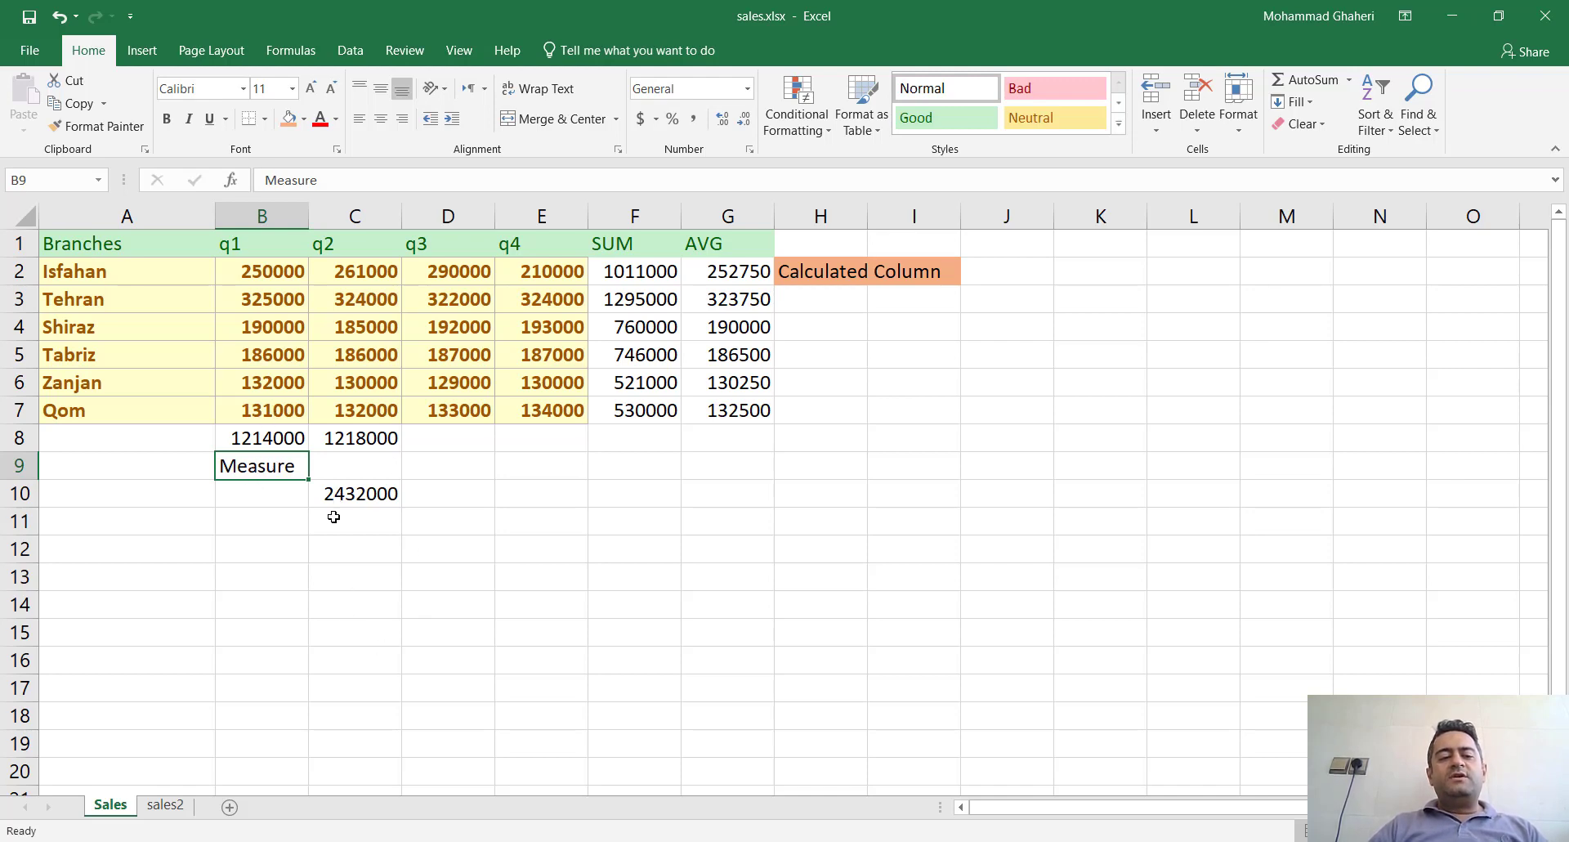
{"action": "left_click", "coordinate": [272, 439]}
{"action": "left_click", "coordinate": [263, 274]}
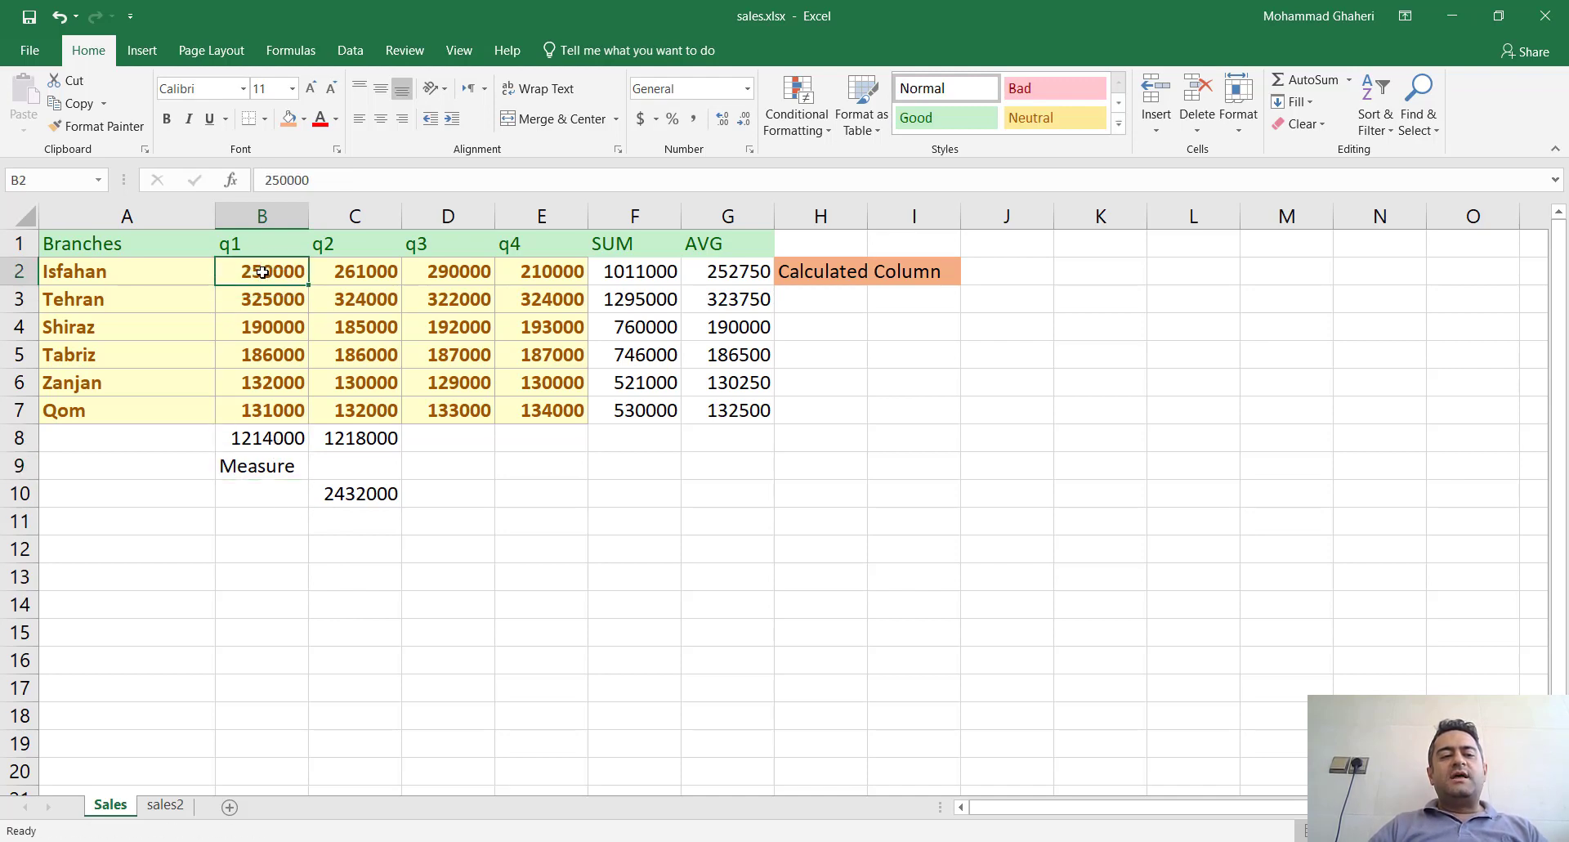
{"action": "left_click_drag", "start_coordinate": [262, 274], "coordinate": [260, 417]}
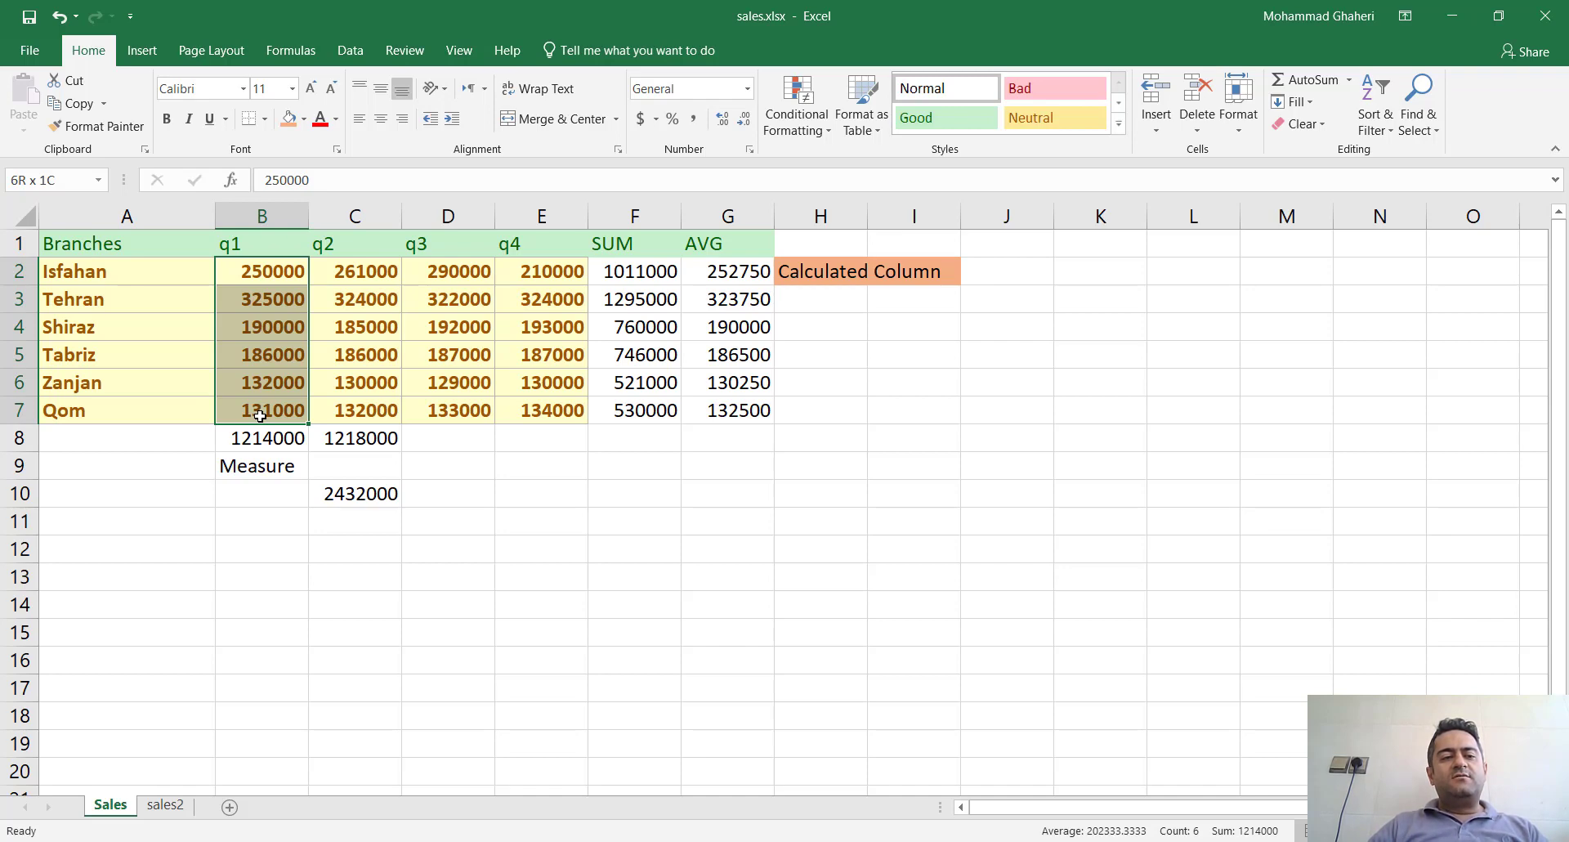
{"action": "left_click", "coordinate": [321, 490]}
{"action": "double_click", "coordinate": [321, 490]}
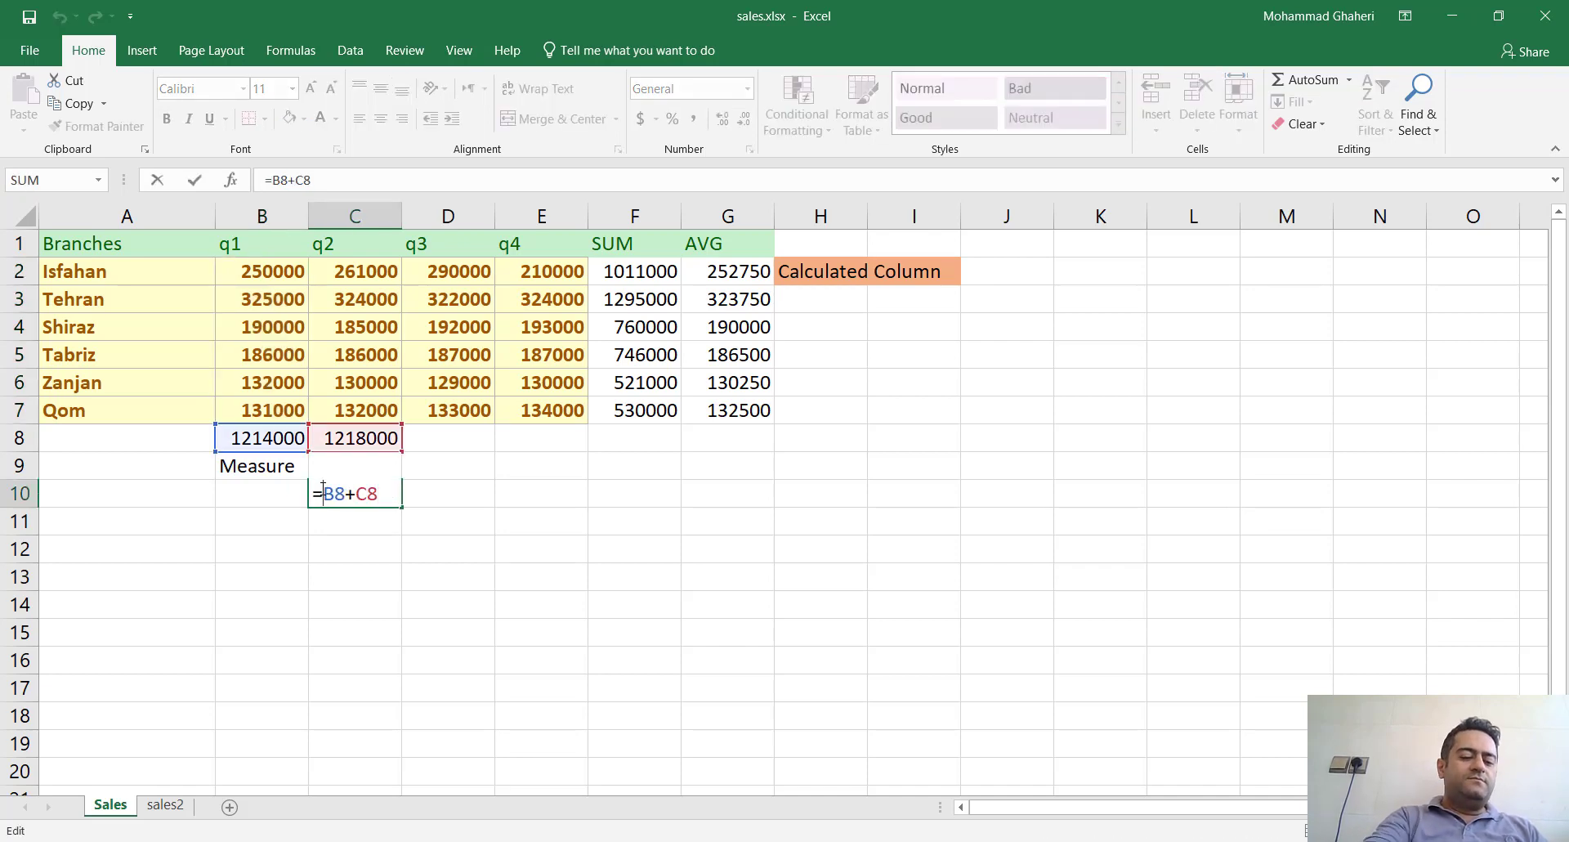
{"action": "key", "text": "Escape"}
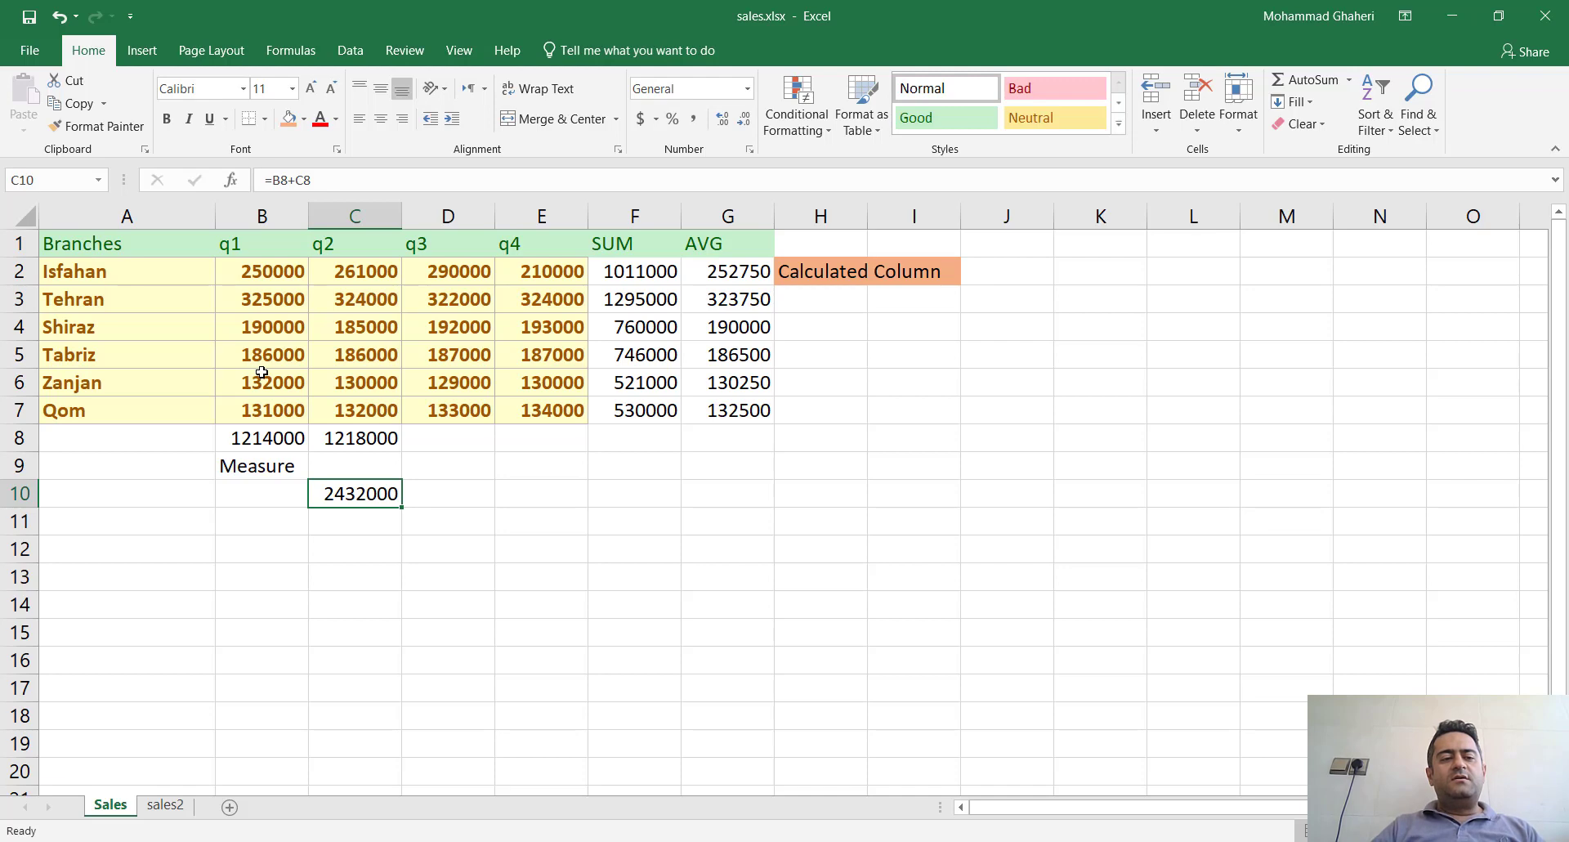
Step: Trace the q1 values in B2:B7 down to the total formula in B8
{"action": "left_click", "coordinate": [267, 472]}
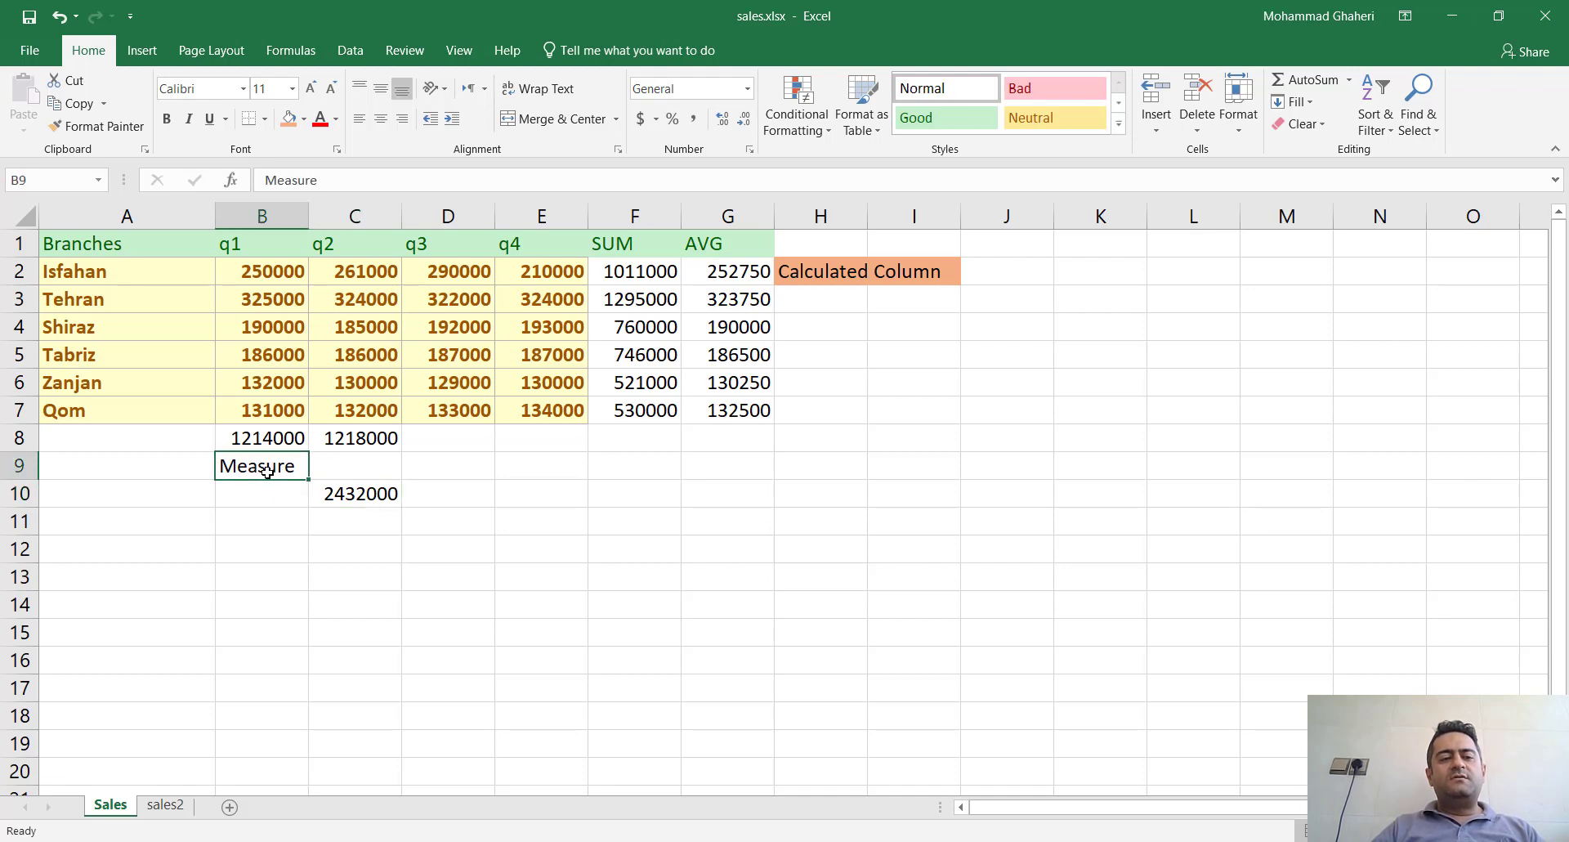
{"action": "left_click", "coordinate": [258, 272]}
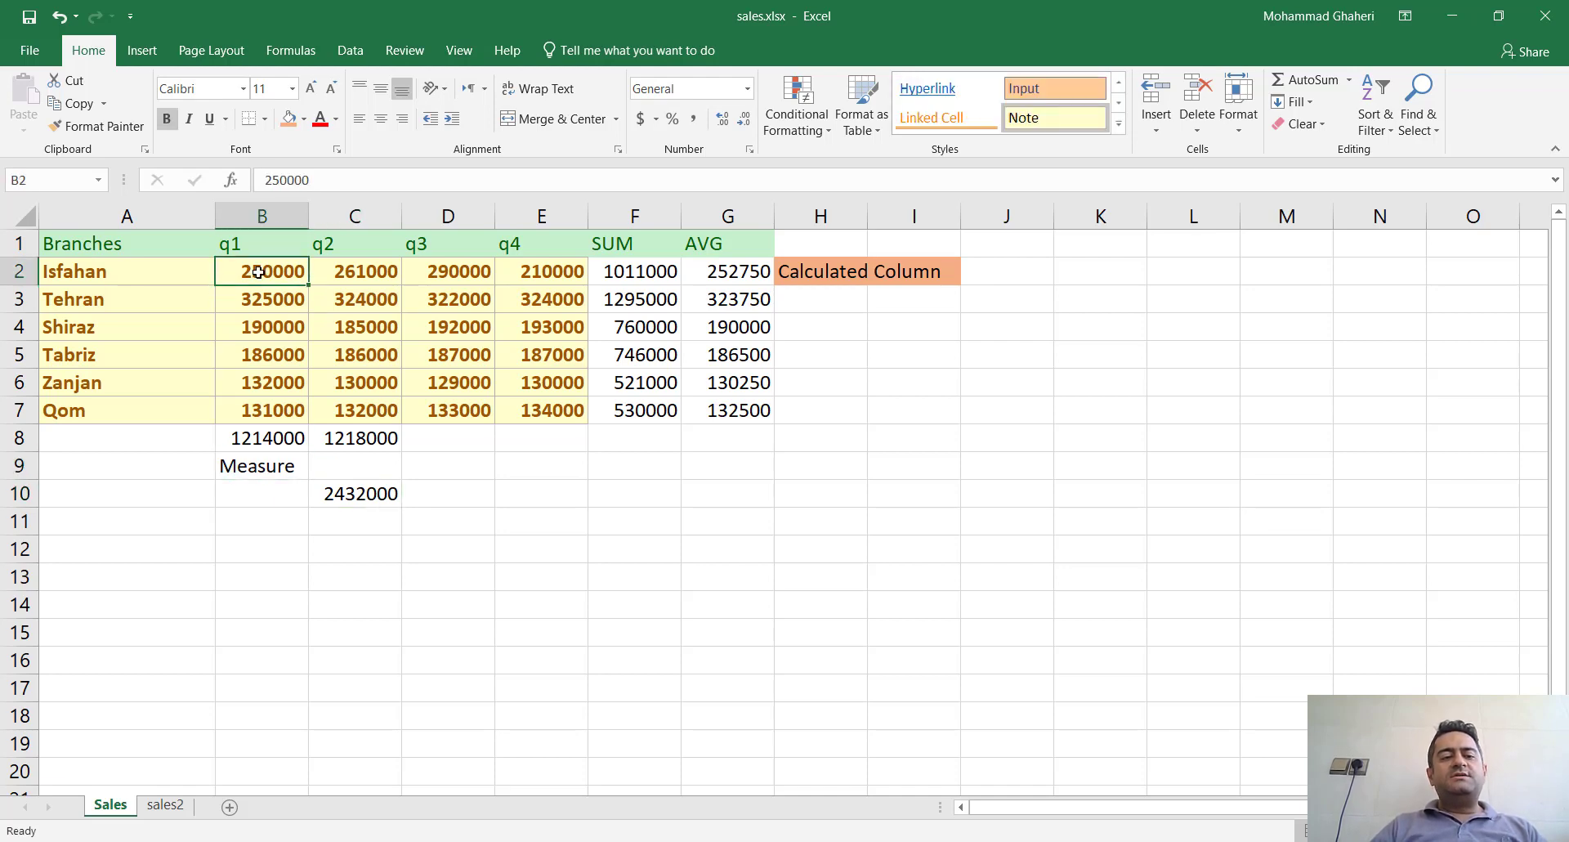
{"action": "key", "text": "shift+Down"}
{"action": "key", "text": "shift+Down"}
{"action": "key", "text": "shift+Down"}
{"action": "key", "text": "shift+Down"}
{"action": "key", "text": "shift+Down"}
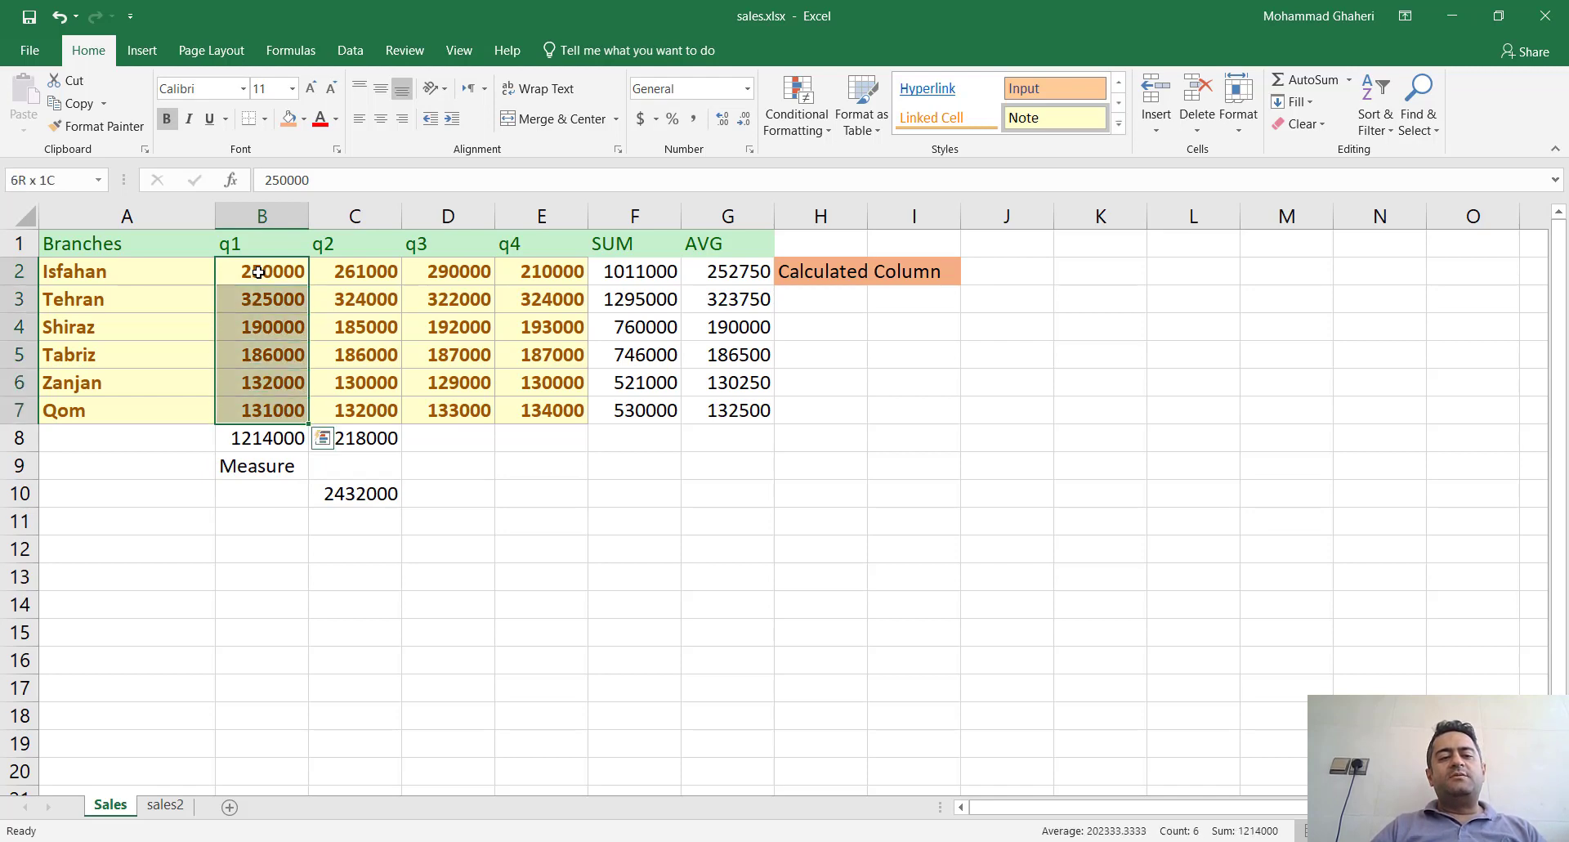
{"action": "key", "text": "Down"}
{"action": "key", "text": "Down"}
{"action": "key", "text": "Down"}
{"action": "key", "text": "Down"}
{"action": "key", "text": "Down"}
{"action": "key", "text": "Down"}
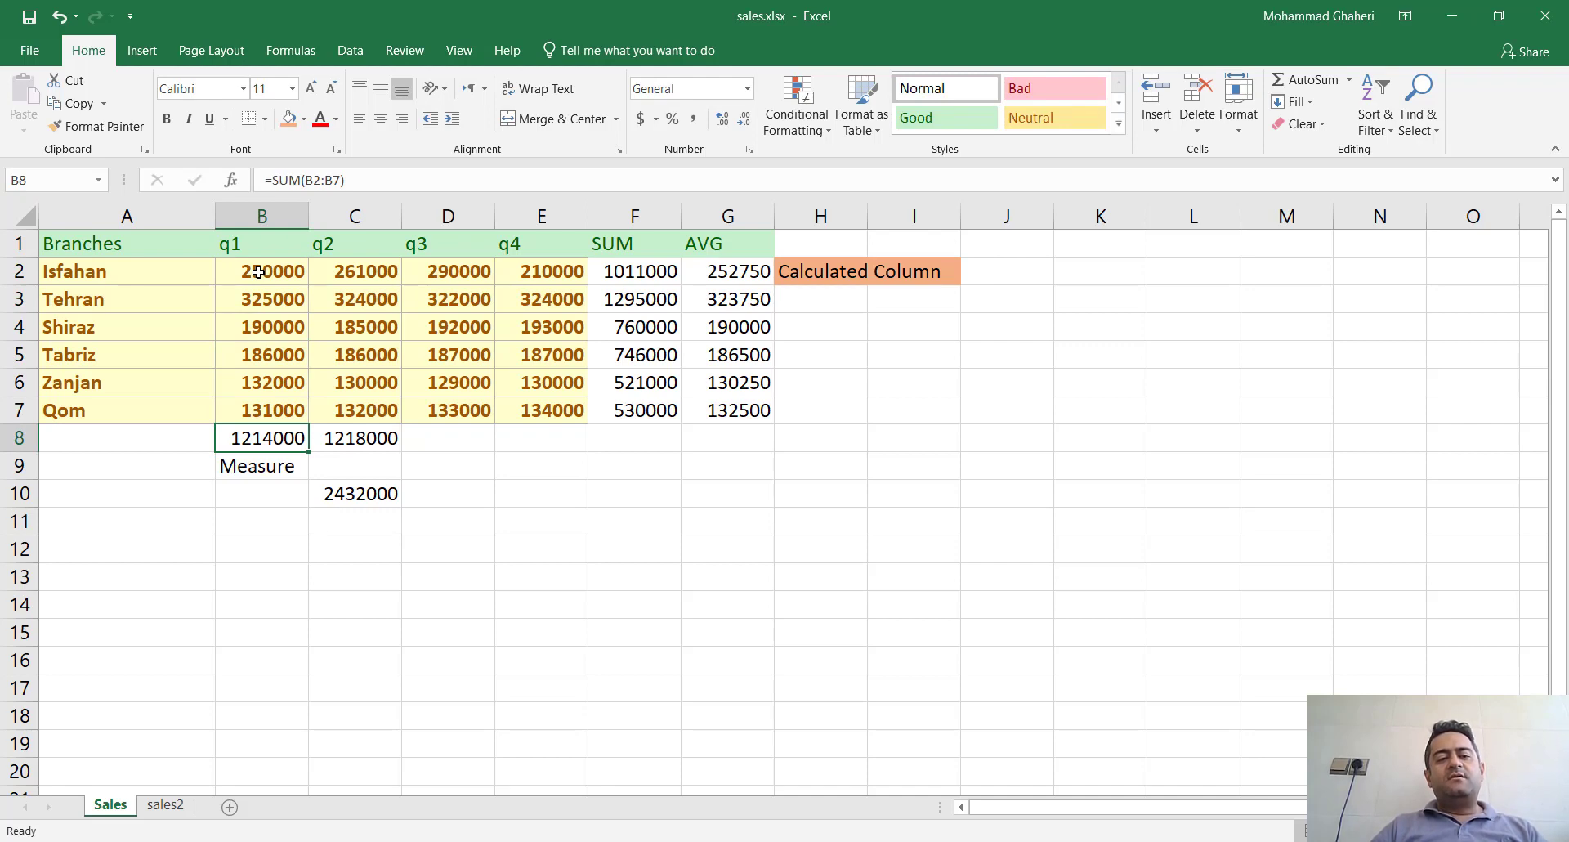
Step: Compare the formulas in C8, C10 and B8, ending at the Measure label in B9
{"action": "key", "text": "Right"}
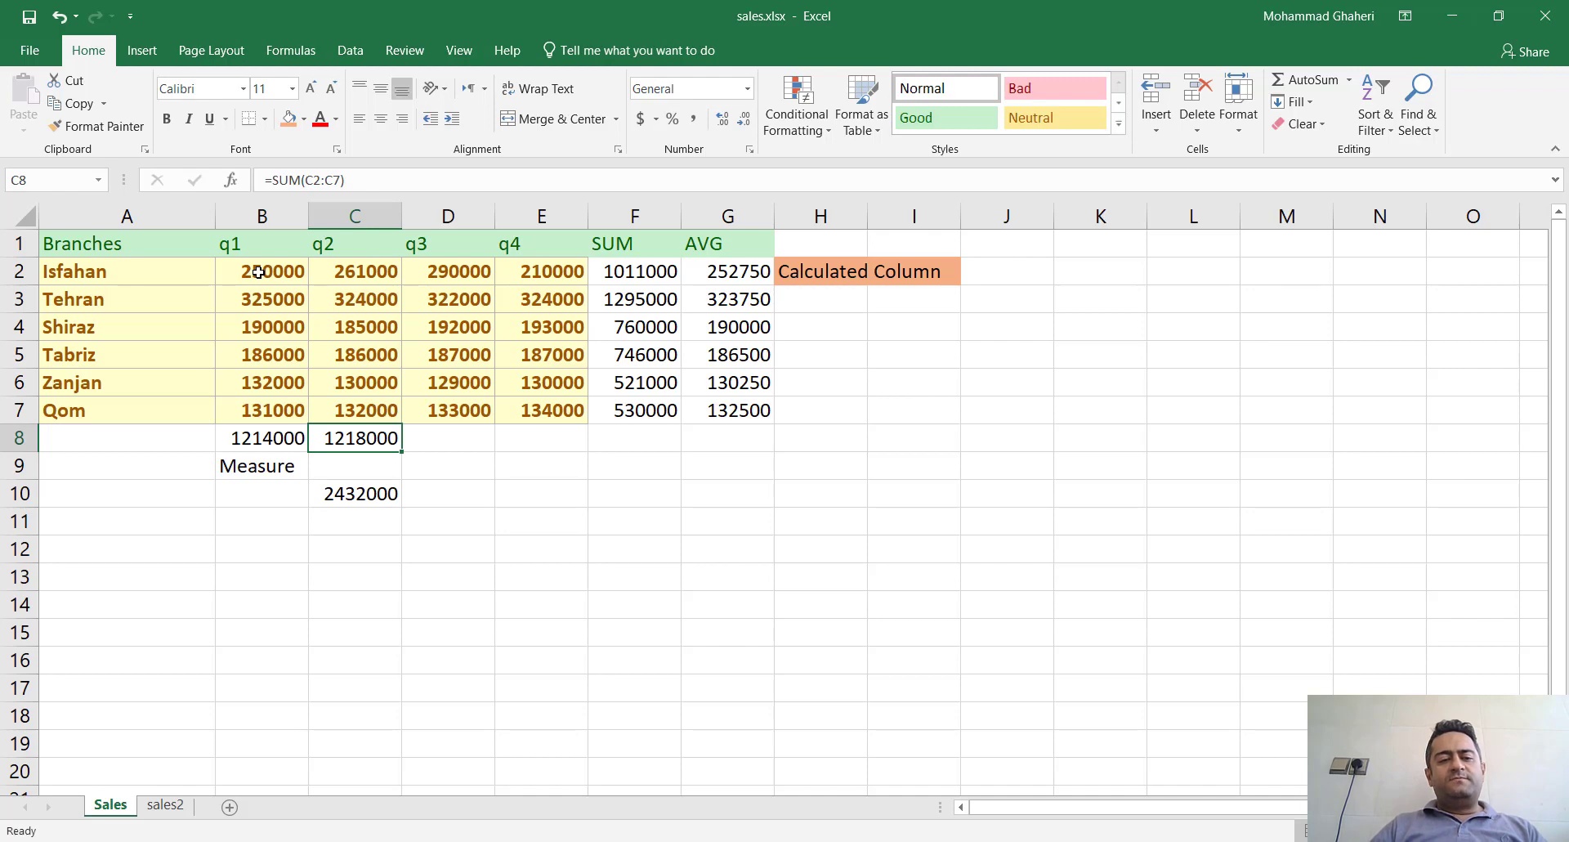
{"action": "key", "text": "Down"}
{"action": "key", "text": "Down"}
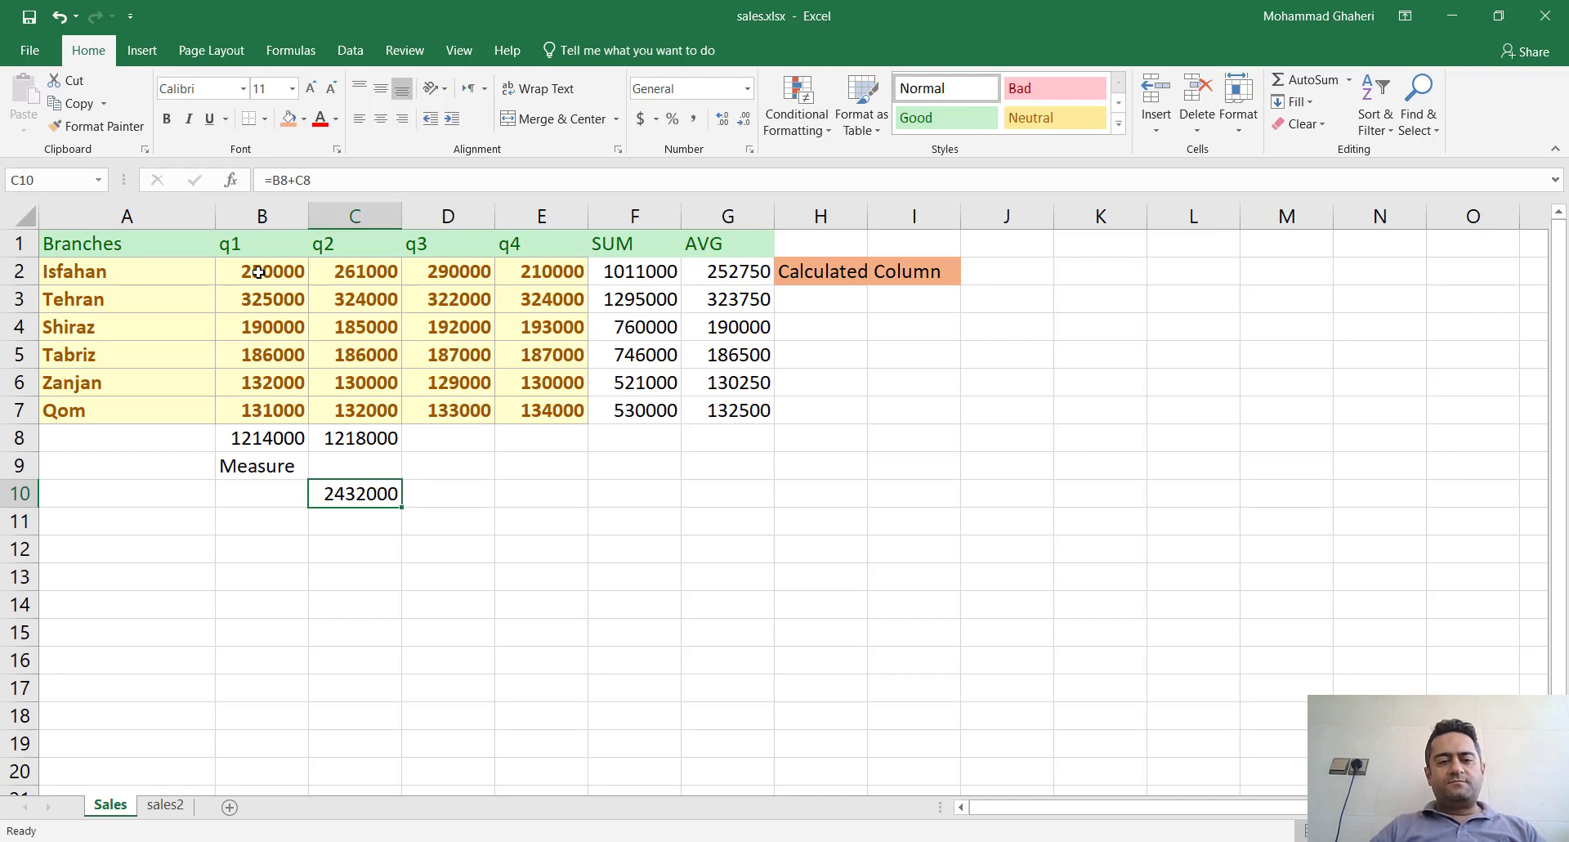
{"action": "left_click", "coordinate": [251, 437]}
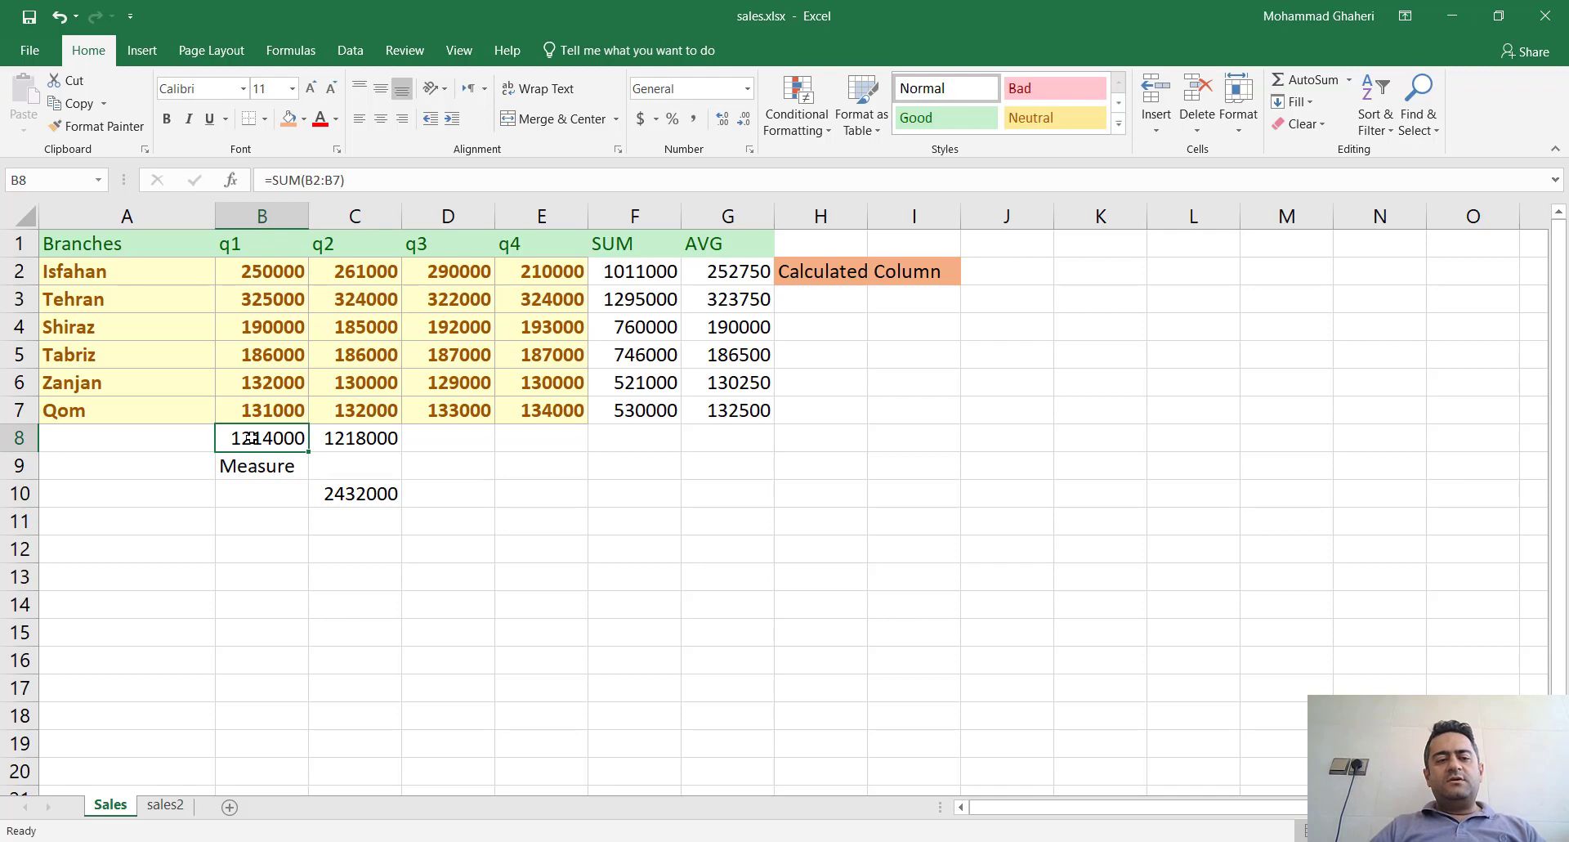
{"action": "left_click", "coordinate": [252, 464]}
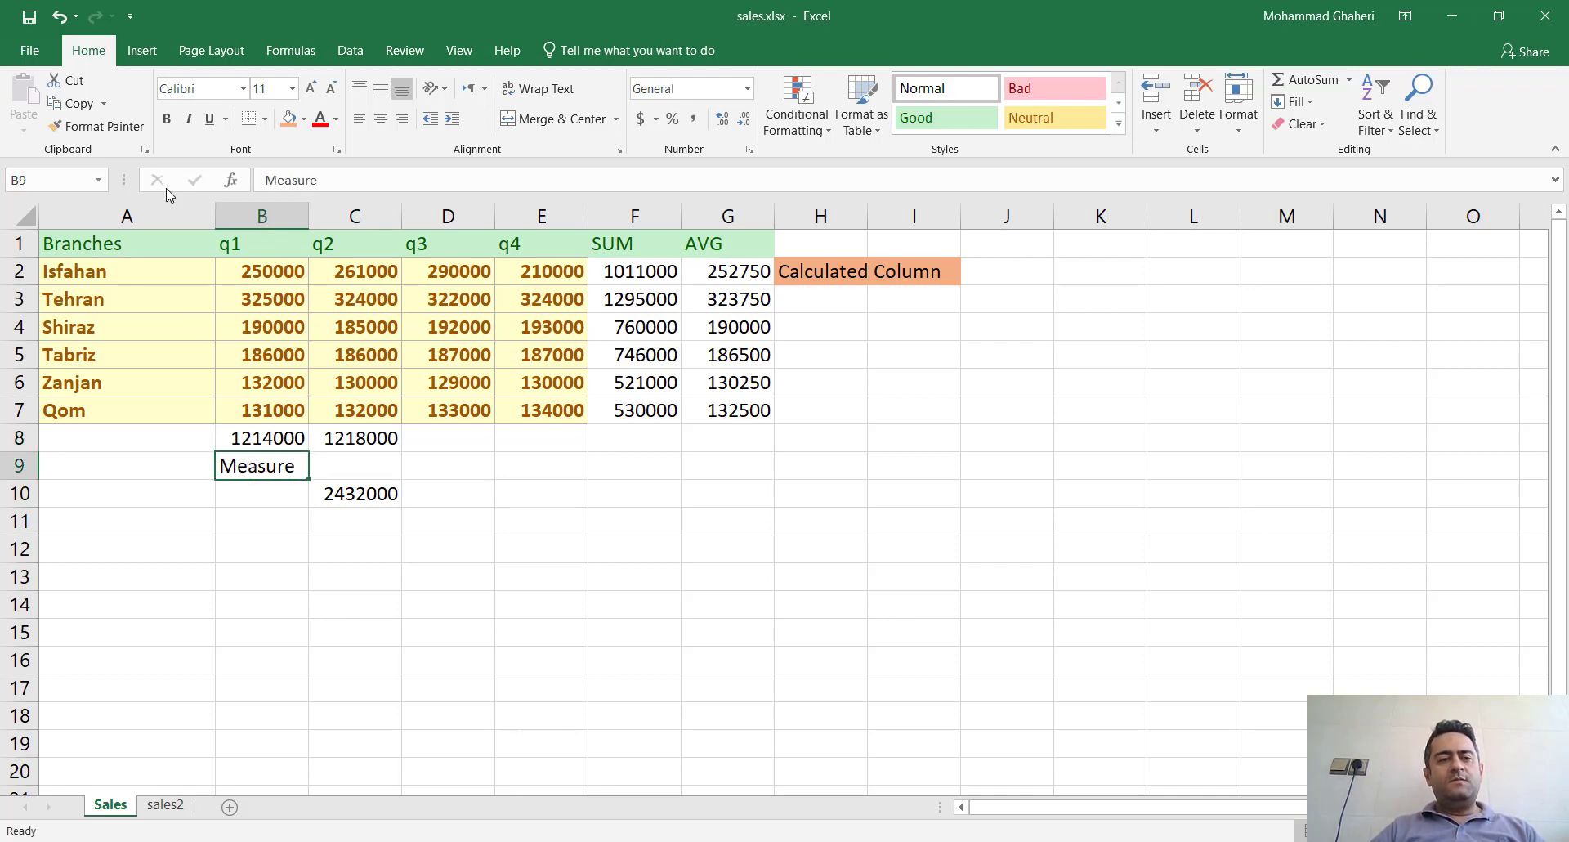
Step: Switch to Power BI Desktop and load the sales2 sheet from the Excel workbook sales.xlsx
{"action": "key", "text": "alt+Tab"}
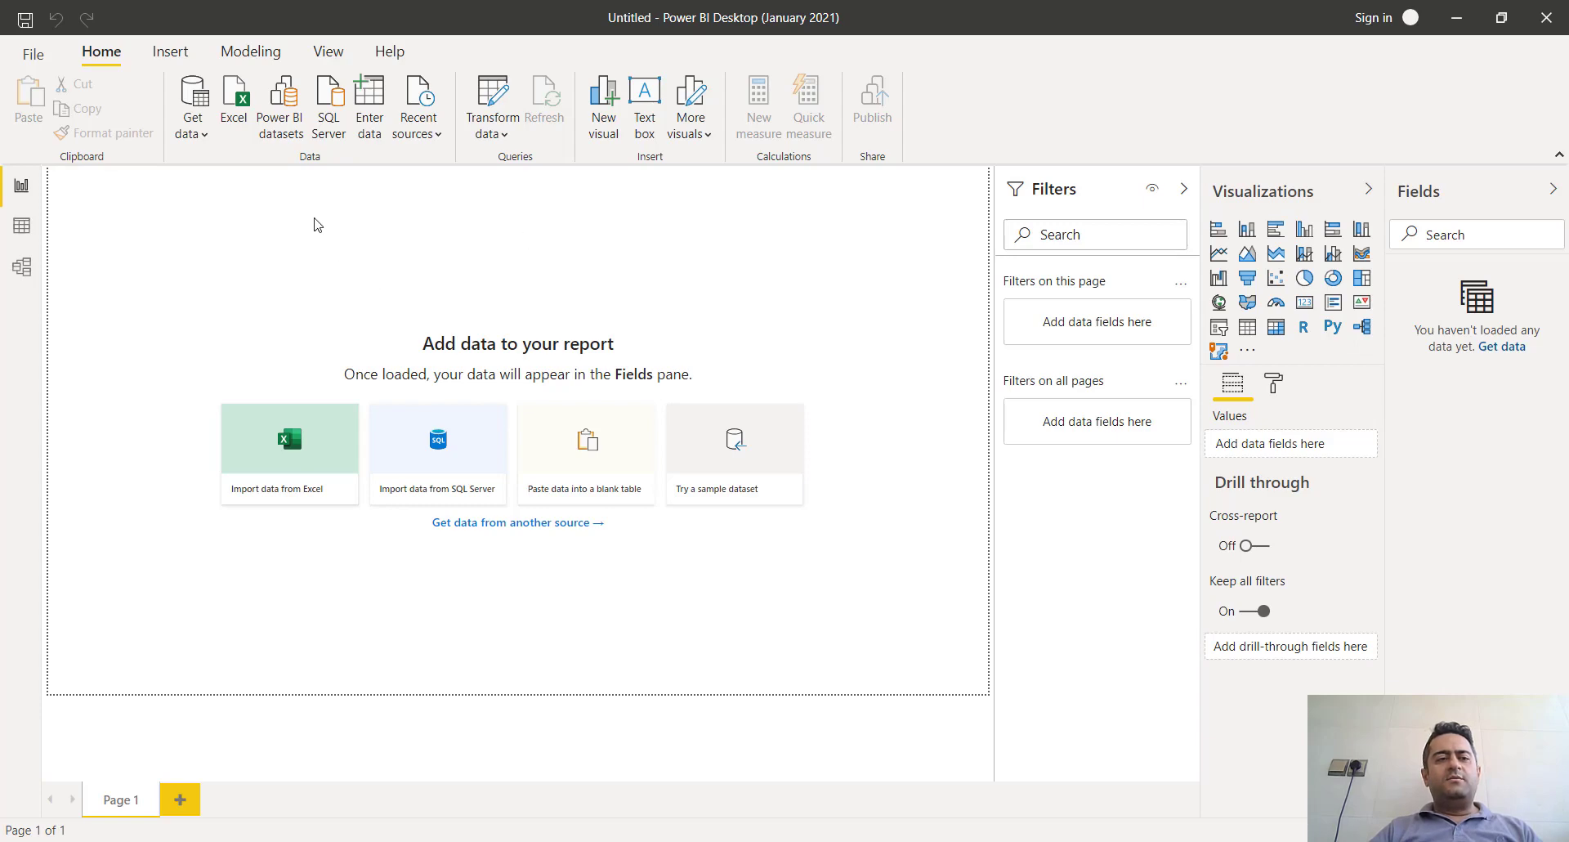
{"action": "left_click", "coordinate": [234, 115]}
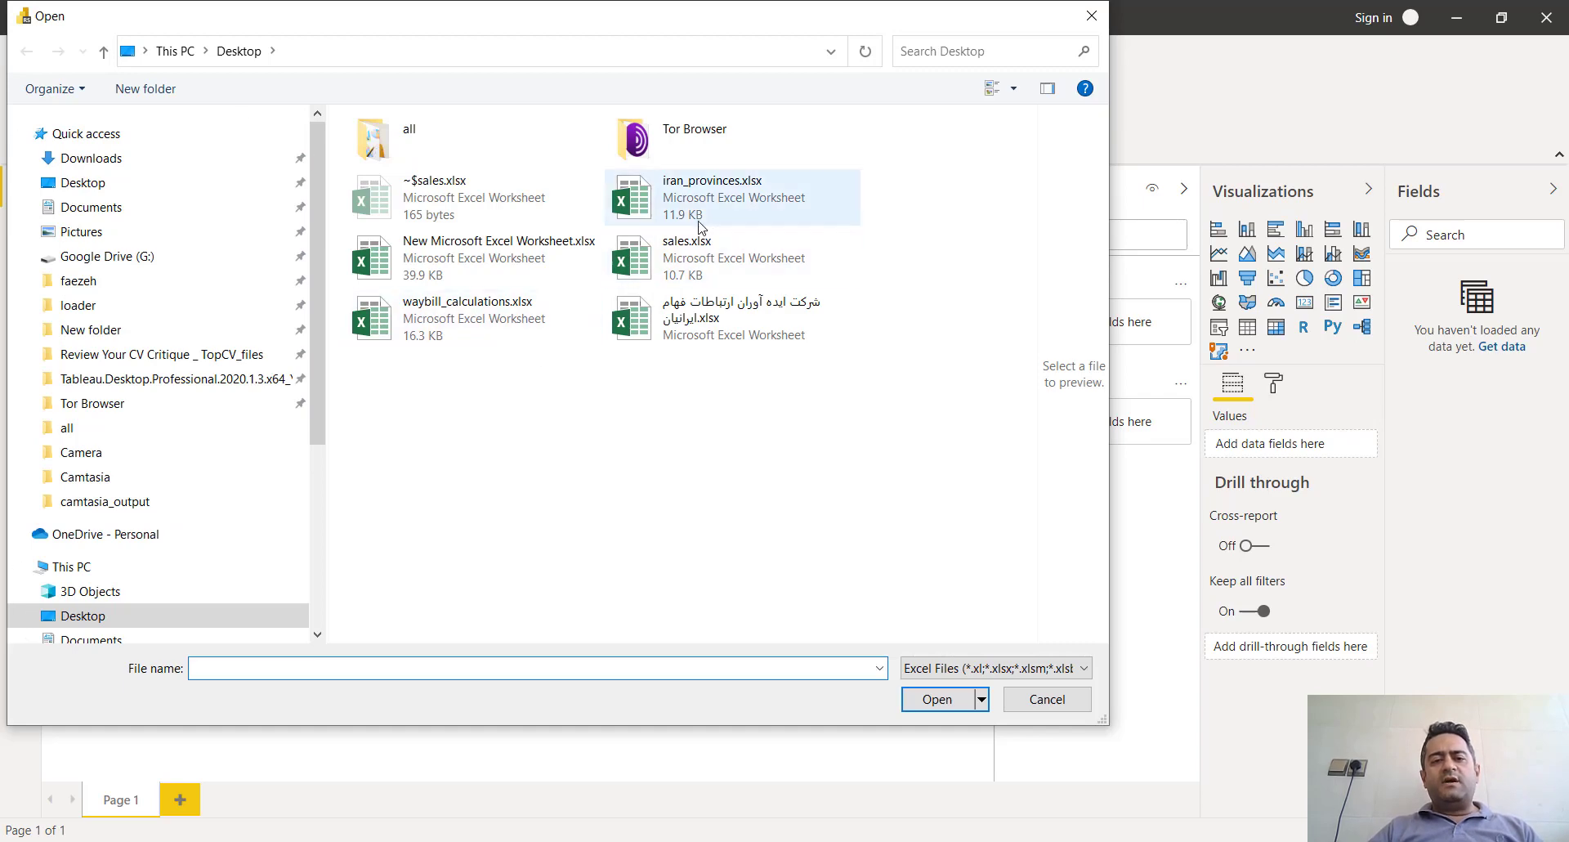
{"action": "double_click", "coordinate": [701, 243]}
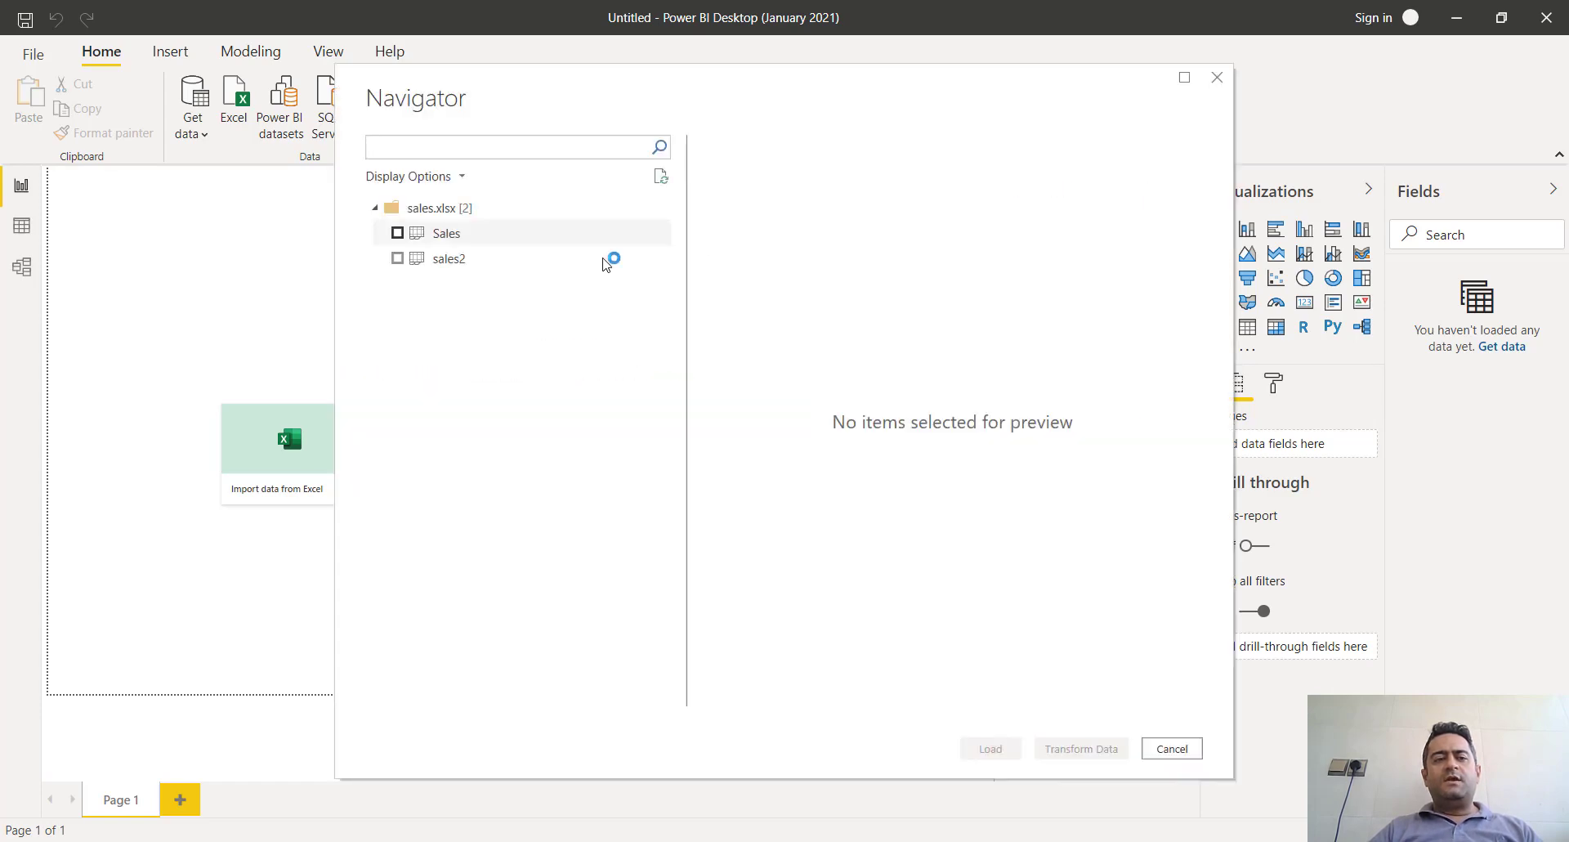
{"action": "left_click", "coordinate": [398, 259]}
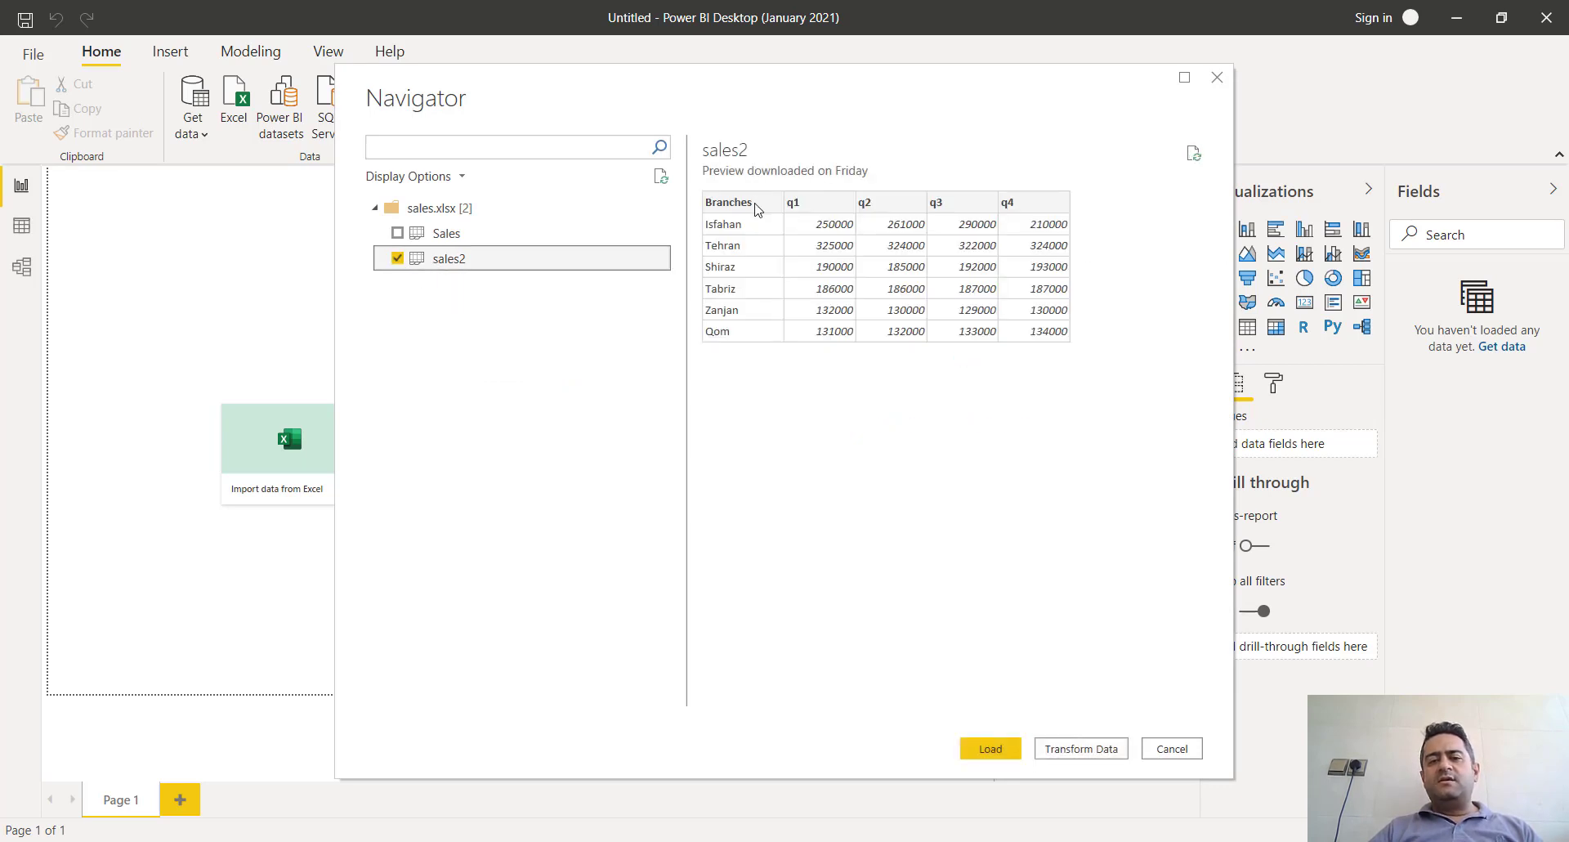
{"action": "left_click", "coordinate": [992, 749]}
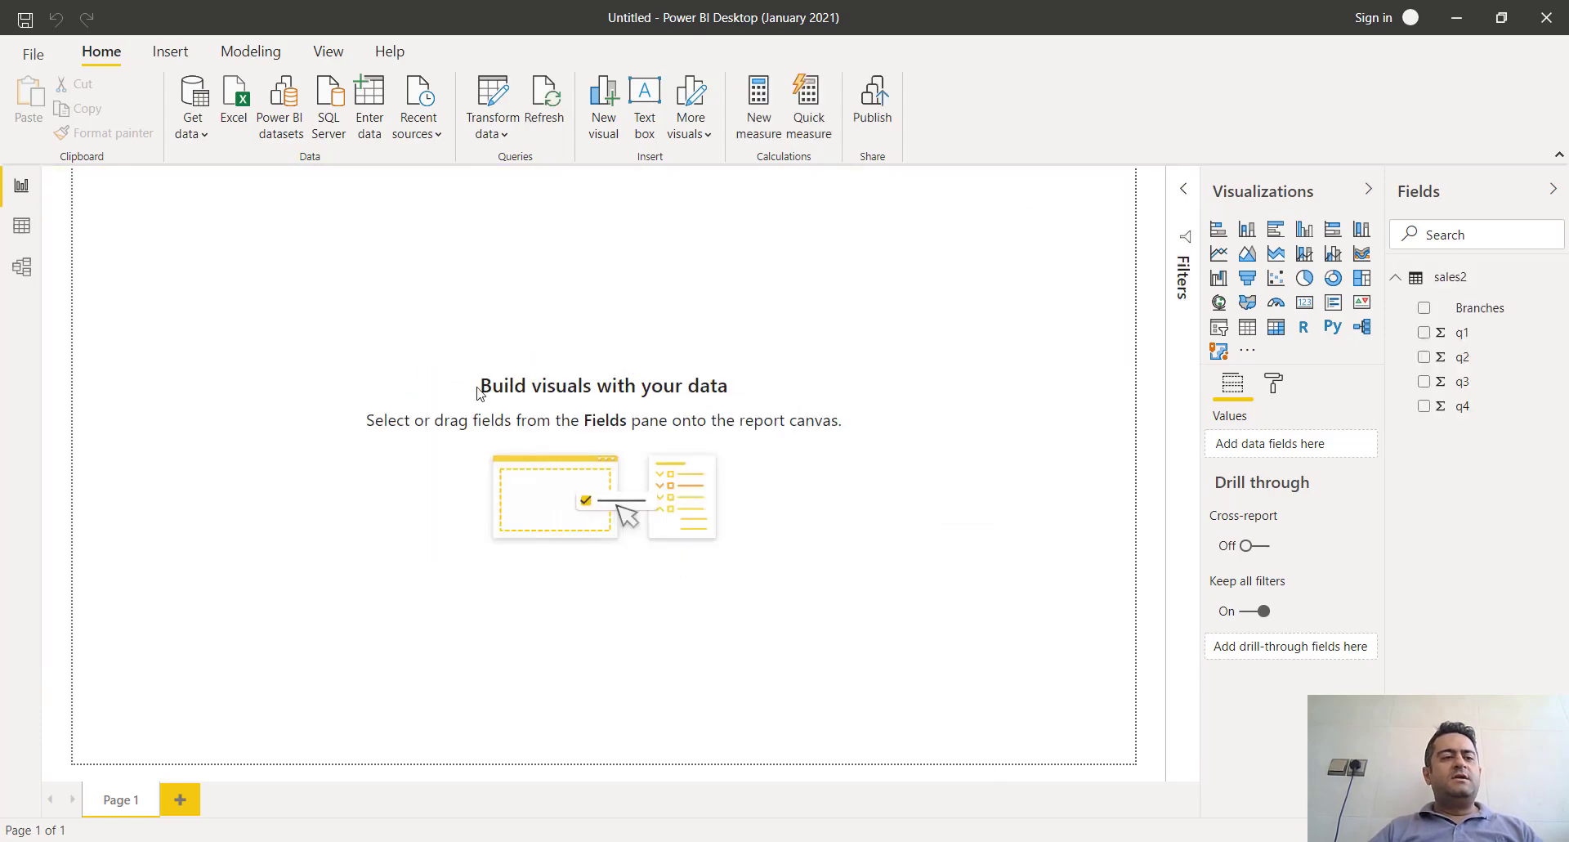
Step: Show the table data and add a calculated column to sales2, naming it _SUM in its formula
{"action": "left_click", "coordinate": [22, 233]}
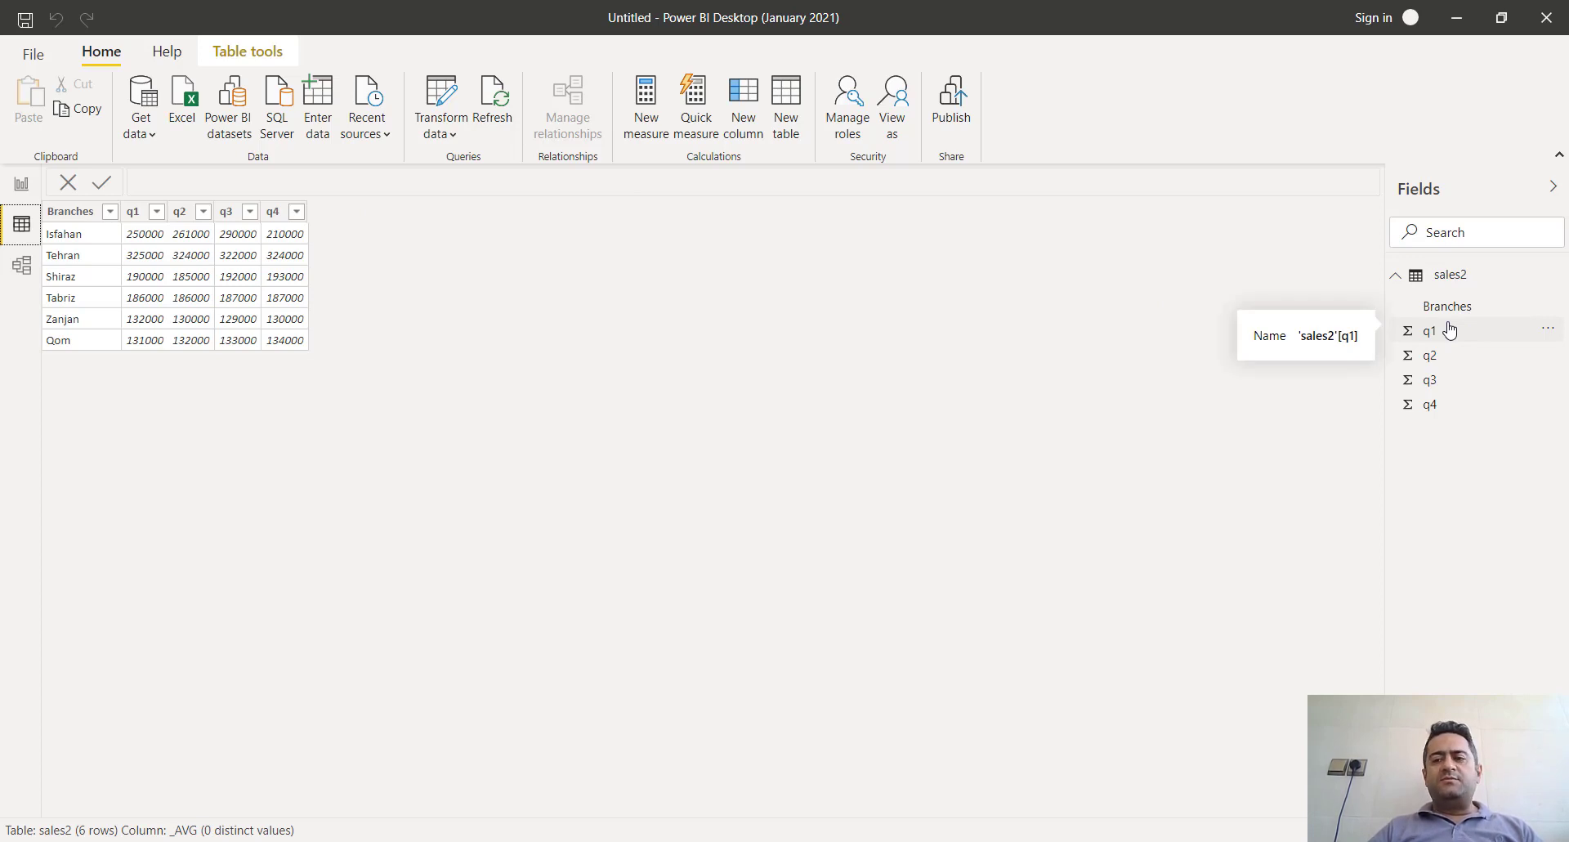
{"action": "right_click", "coordinate": [1441, 275]}
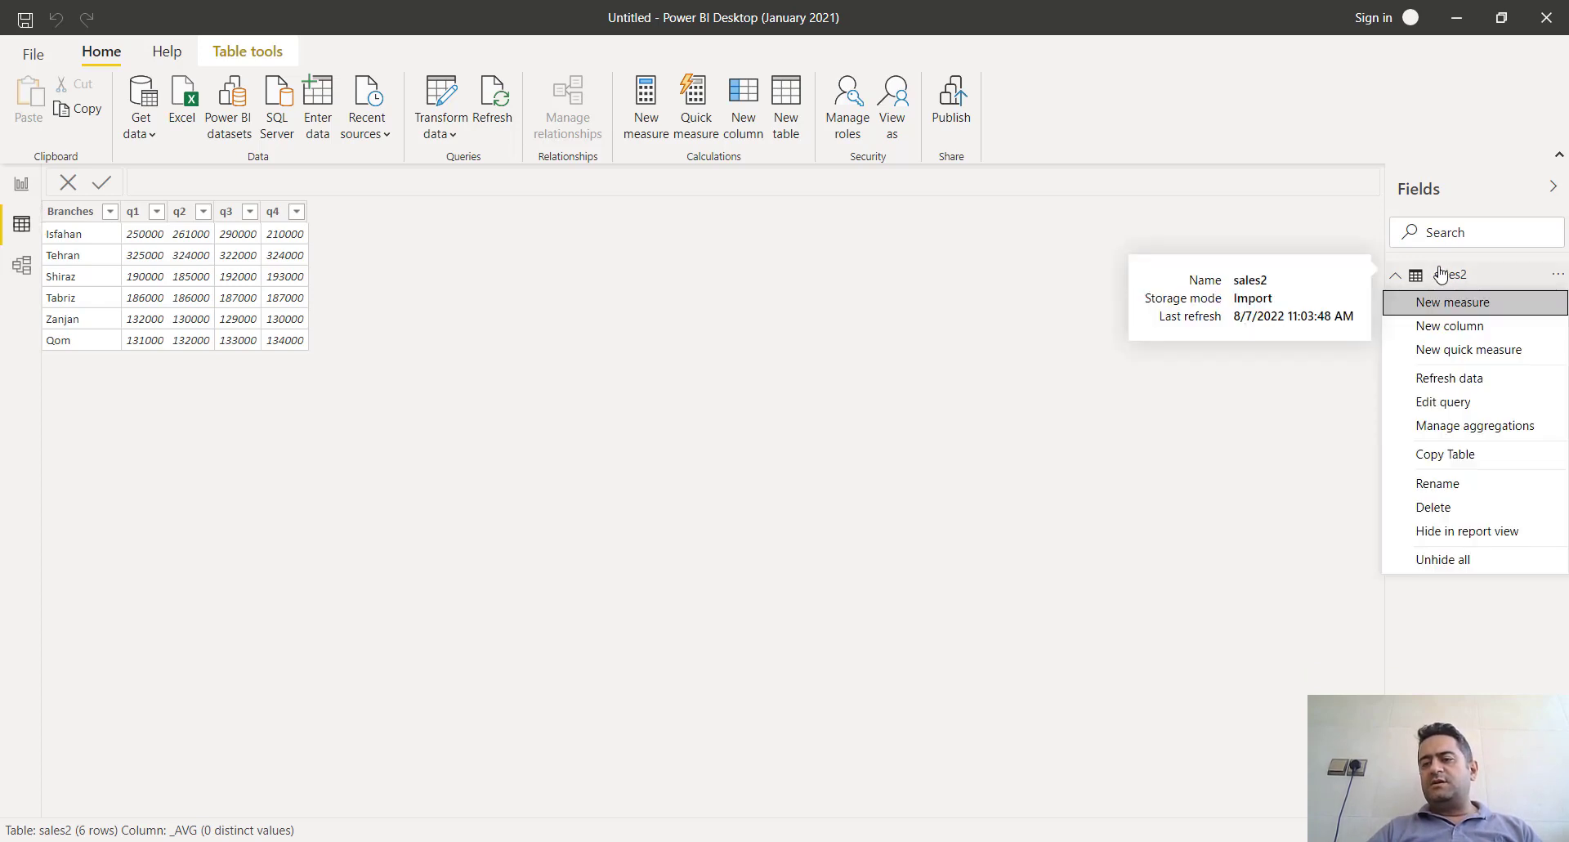
{"action": "left_click", "coordinate": [1449, 325]}
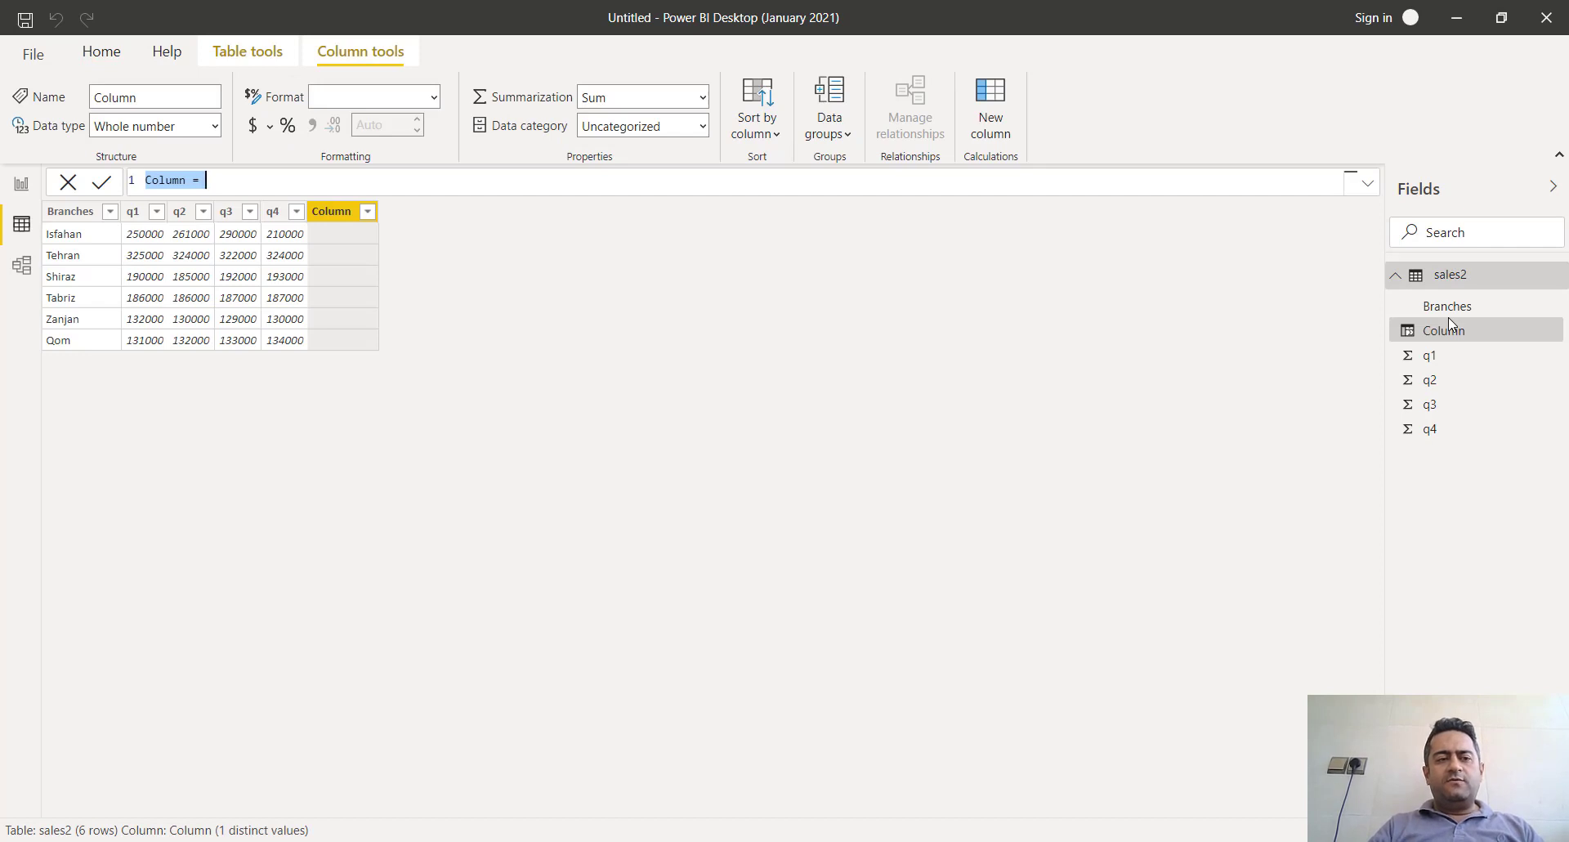
{"action": "key", "text": "BackSpace"}
{"action": "type", "text": "_"}
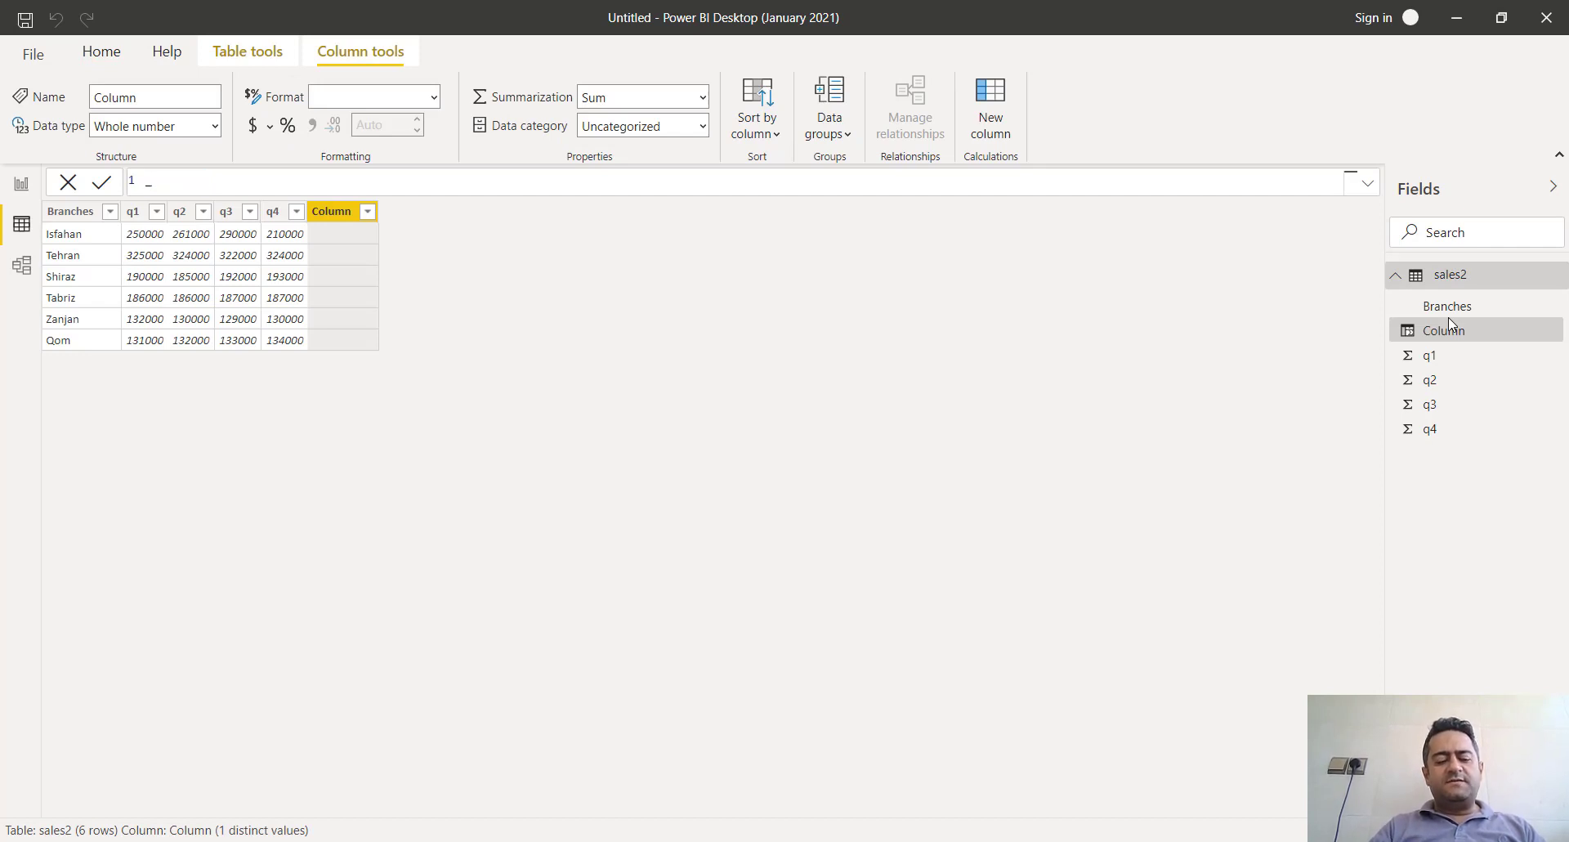
{"action": "type", "text": "SU"}
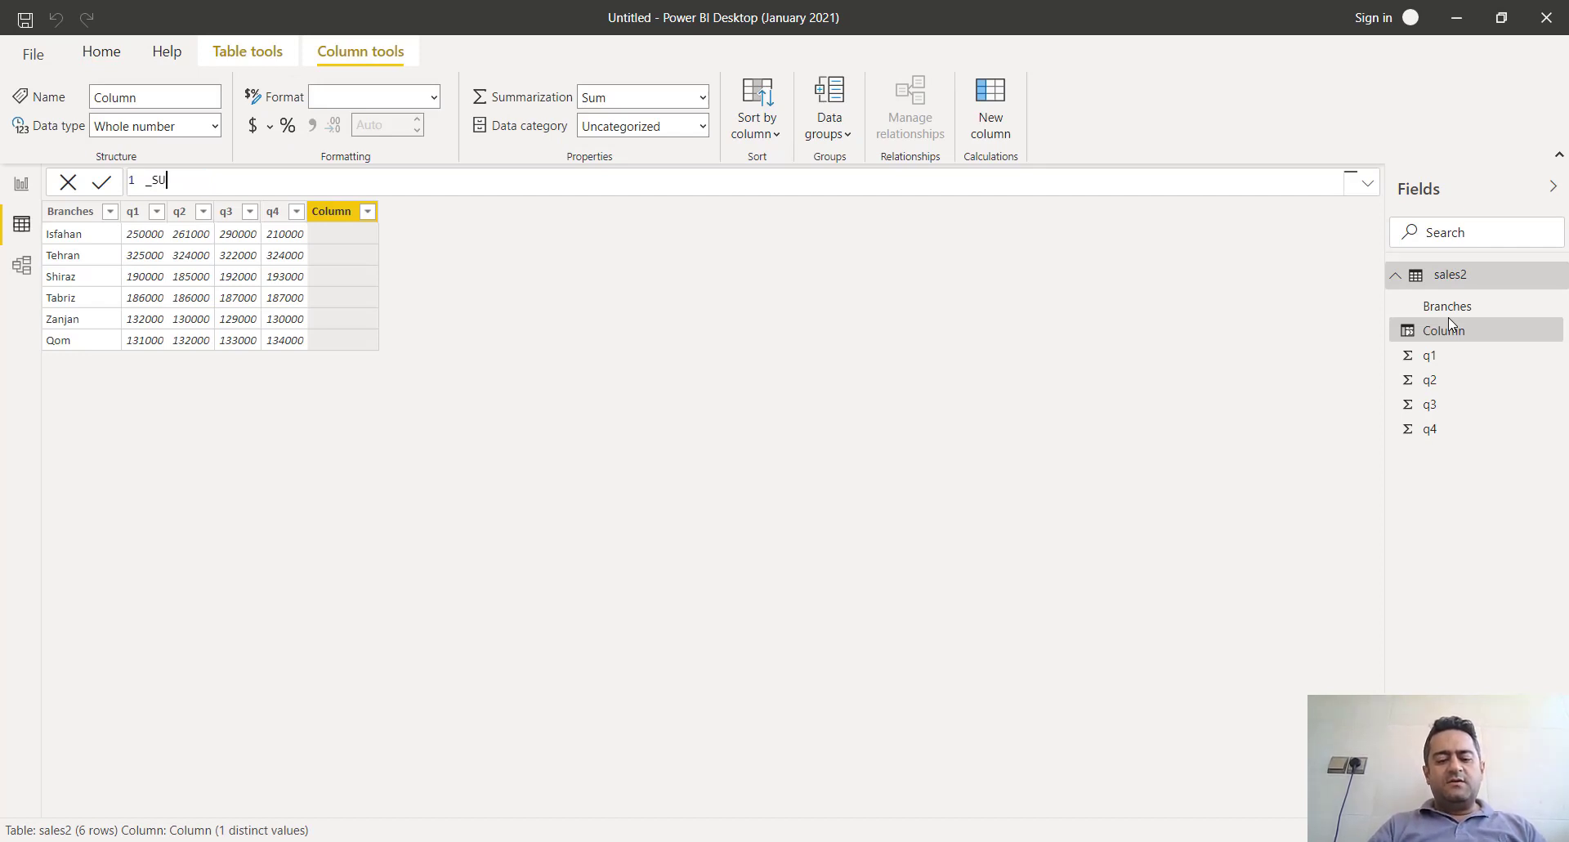
{"action": "type", "text": "M ="}
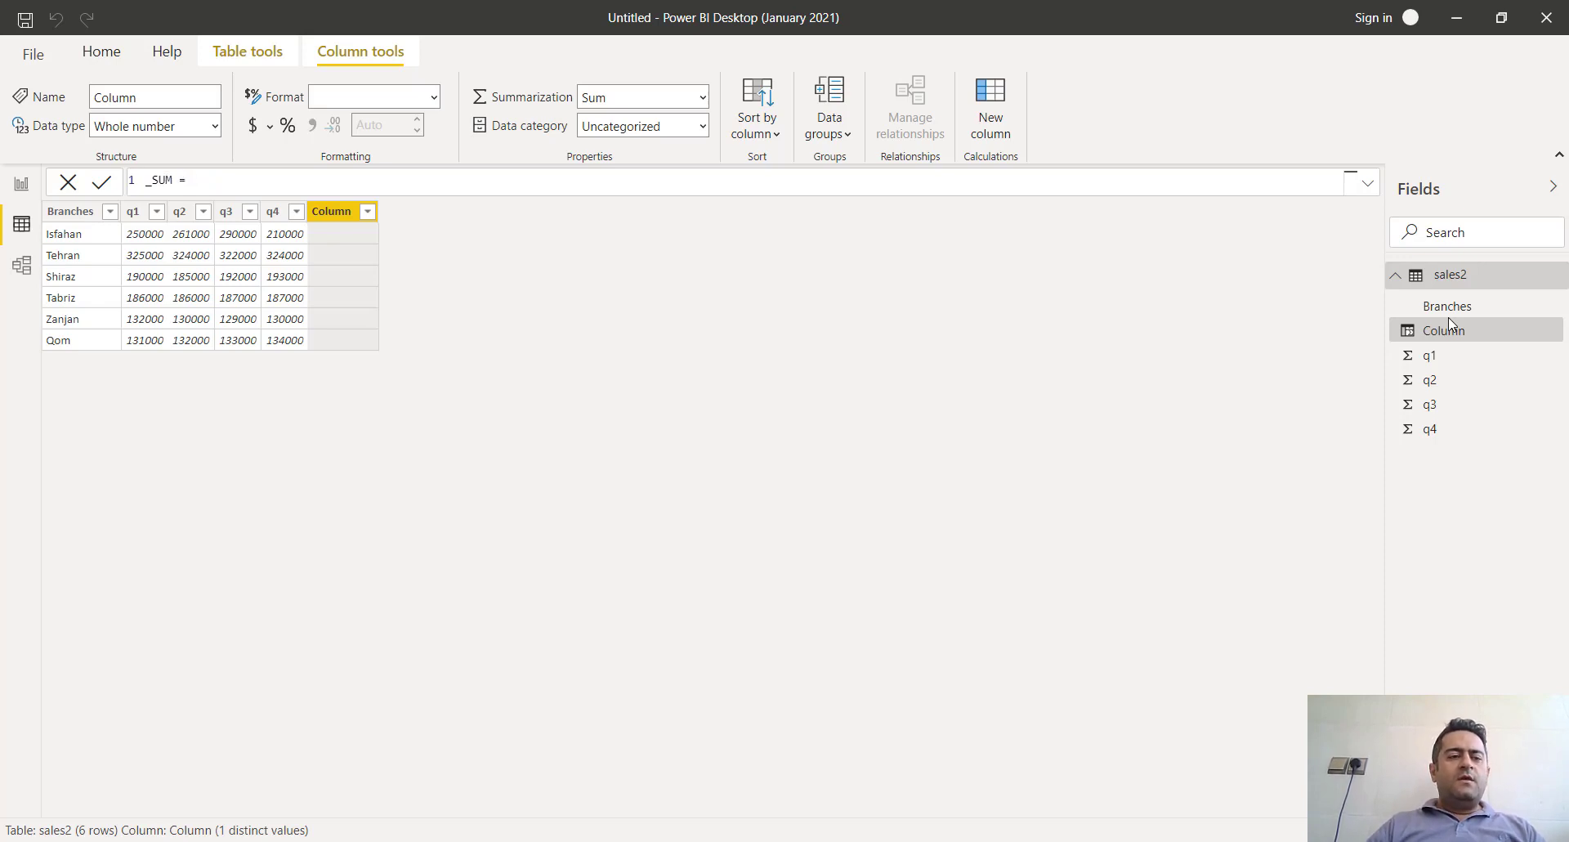
{"action": "key", "text": "Left"}
{"action": "key", "text": "Left"}
{"action": "key", "text": "Left"}
{"action": "key", "text": "Left"}
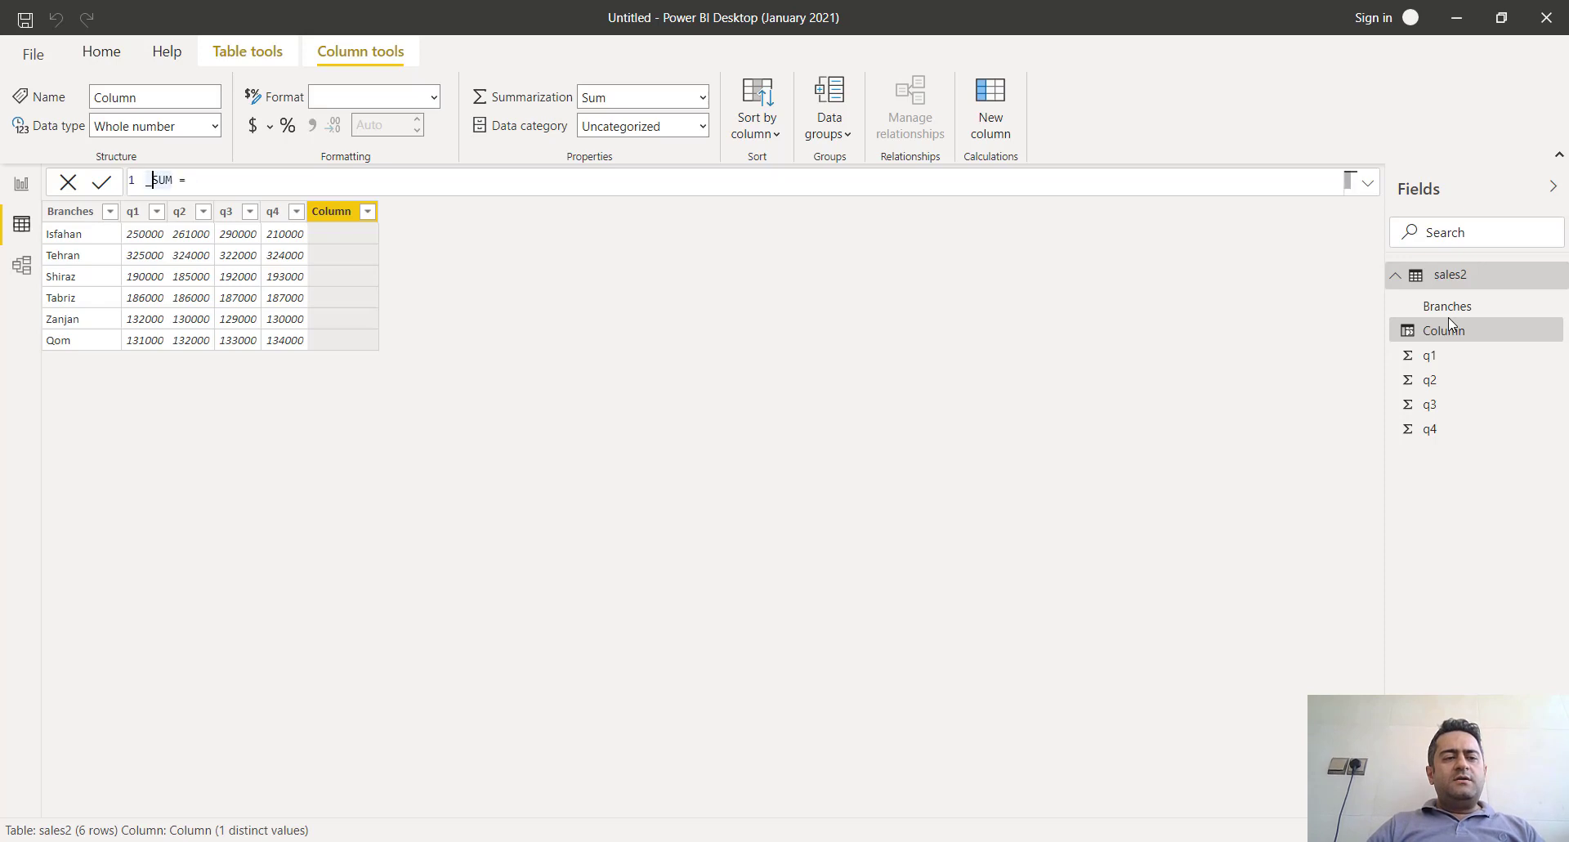
{"action": "key", "text": "Right"}
{"action": "key", "text": "Right"}
{"action": "key", "text": "Right"}
{"action": "key", "text": "Right"}
{"action": "key", "text": "Right"}
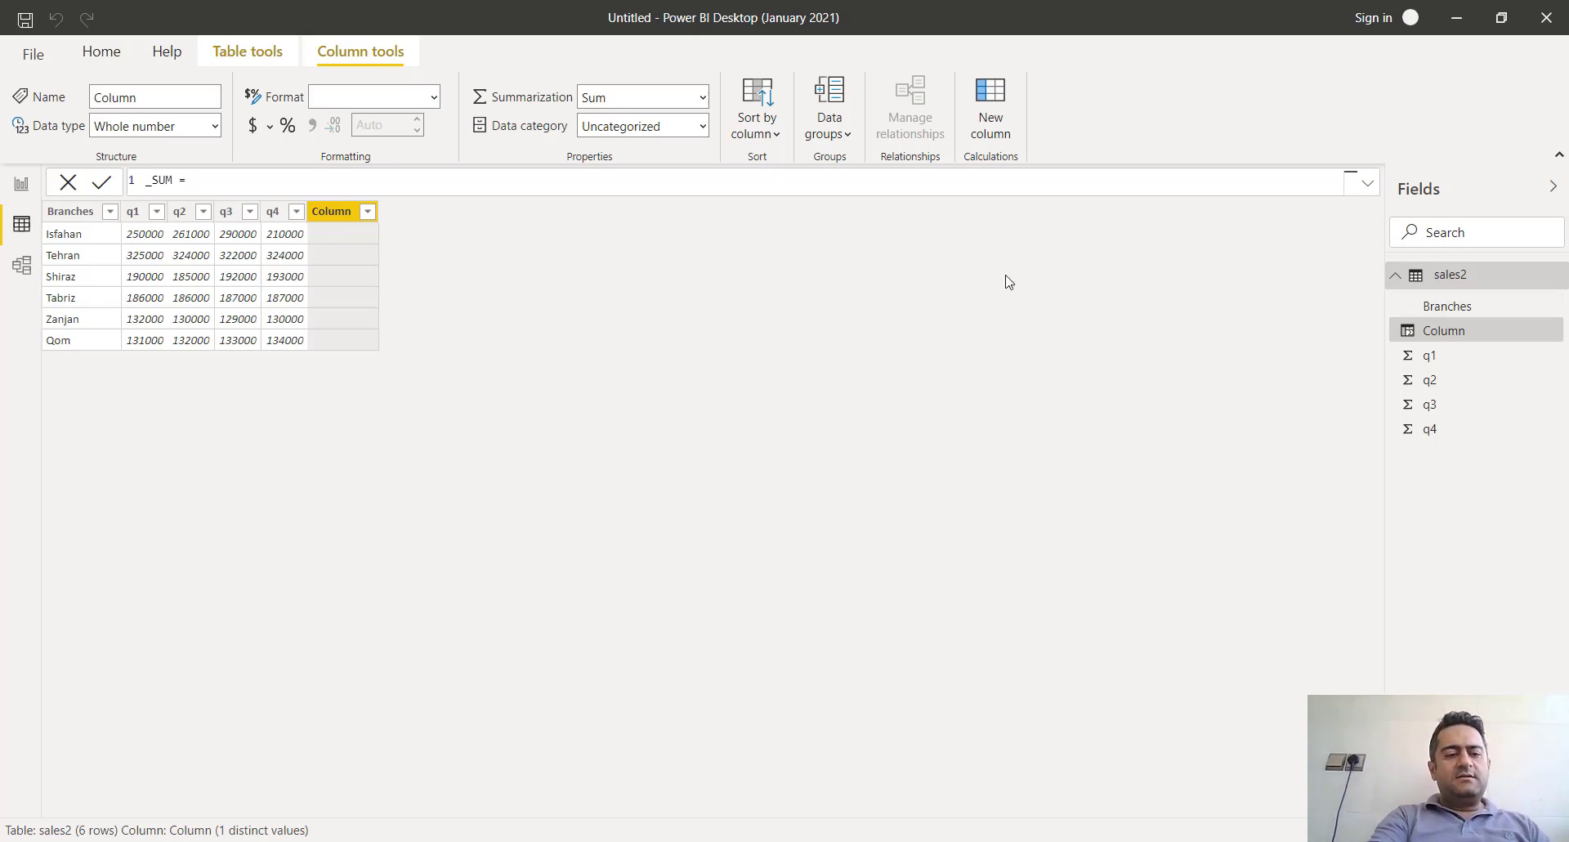
Step: Define the _SUM column as sales2[q1]+sales2[q2]+sales2[q3]+sales2[q4] and commit the formula
{"action": "type", "text": "q1"}
{"action": "key", "text": "Tab"}
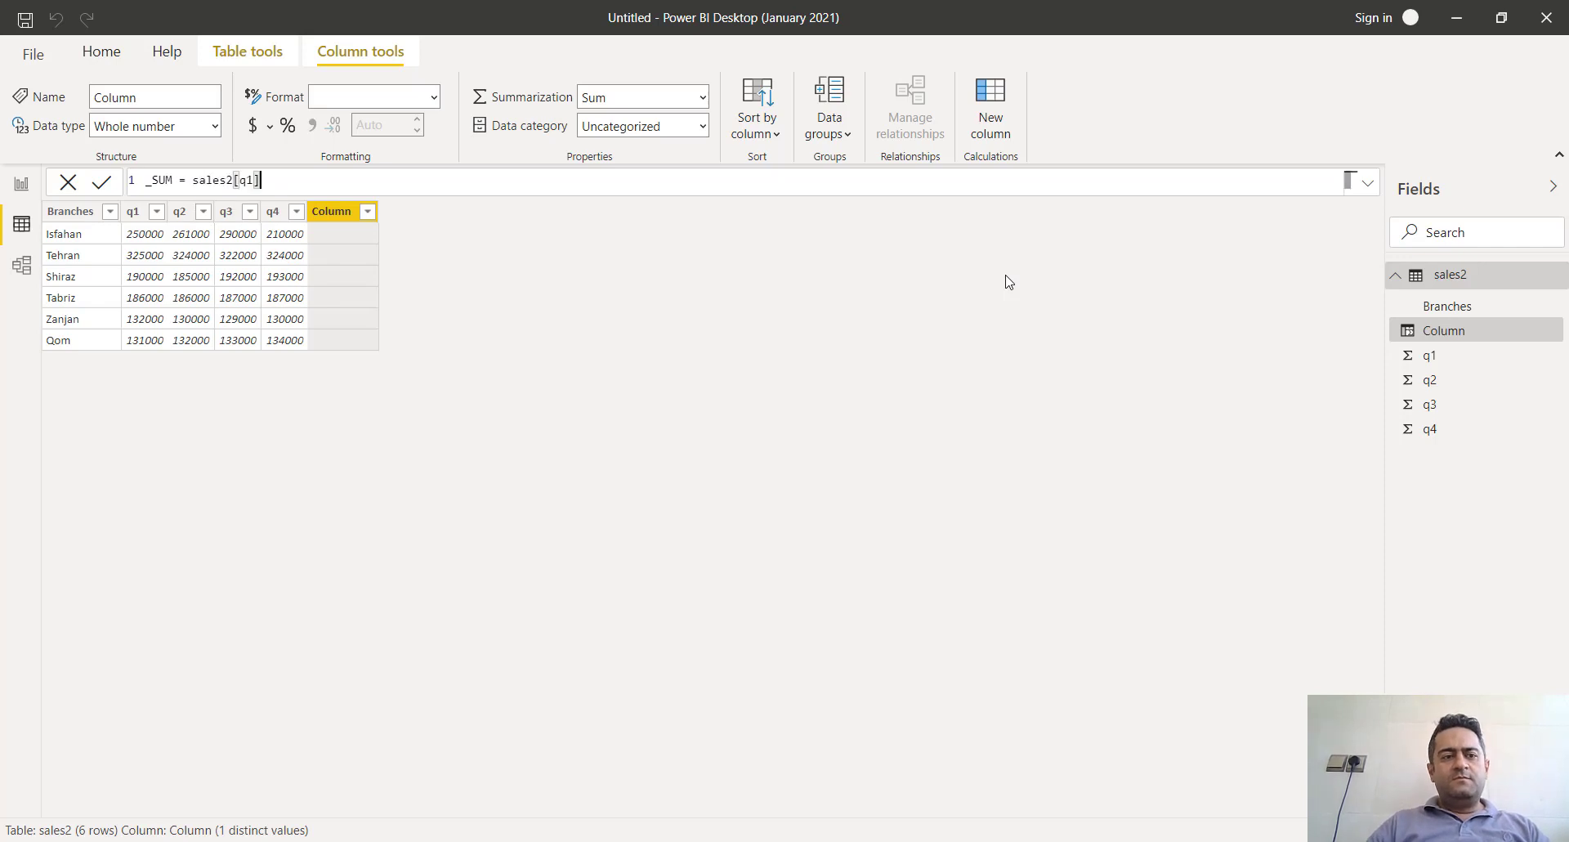
{"action": "type", "text": "+"}
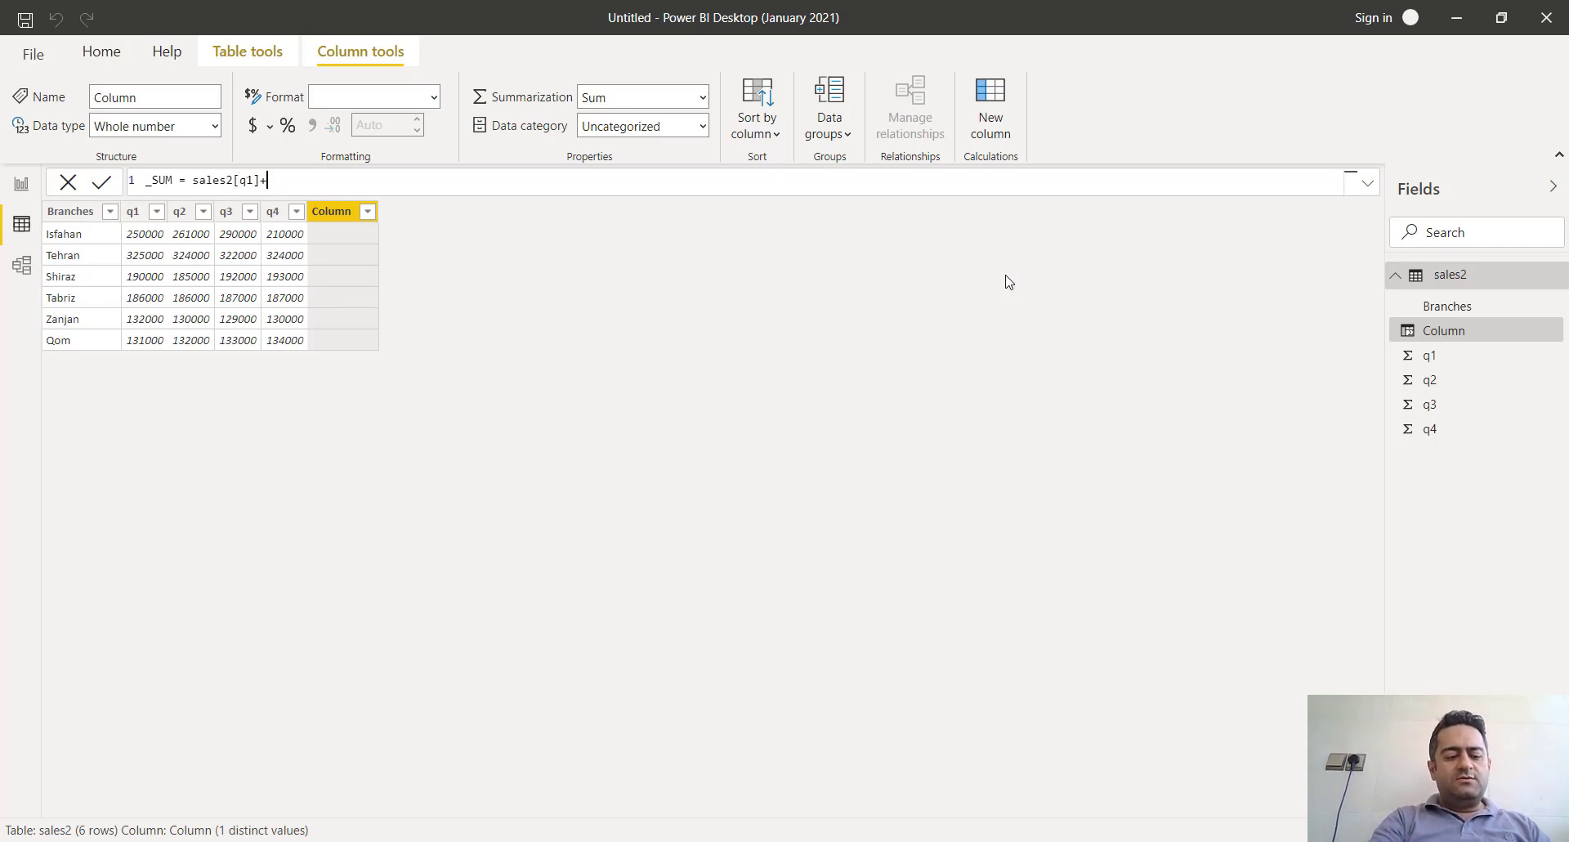
{"action": "type", "text": "q2+"}
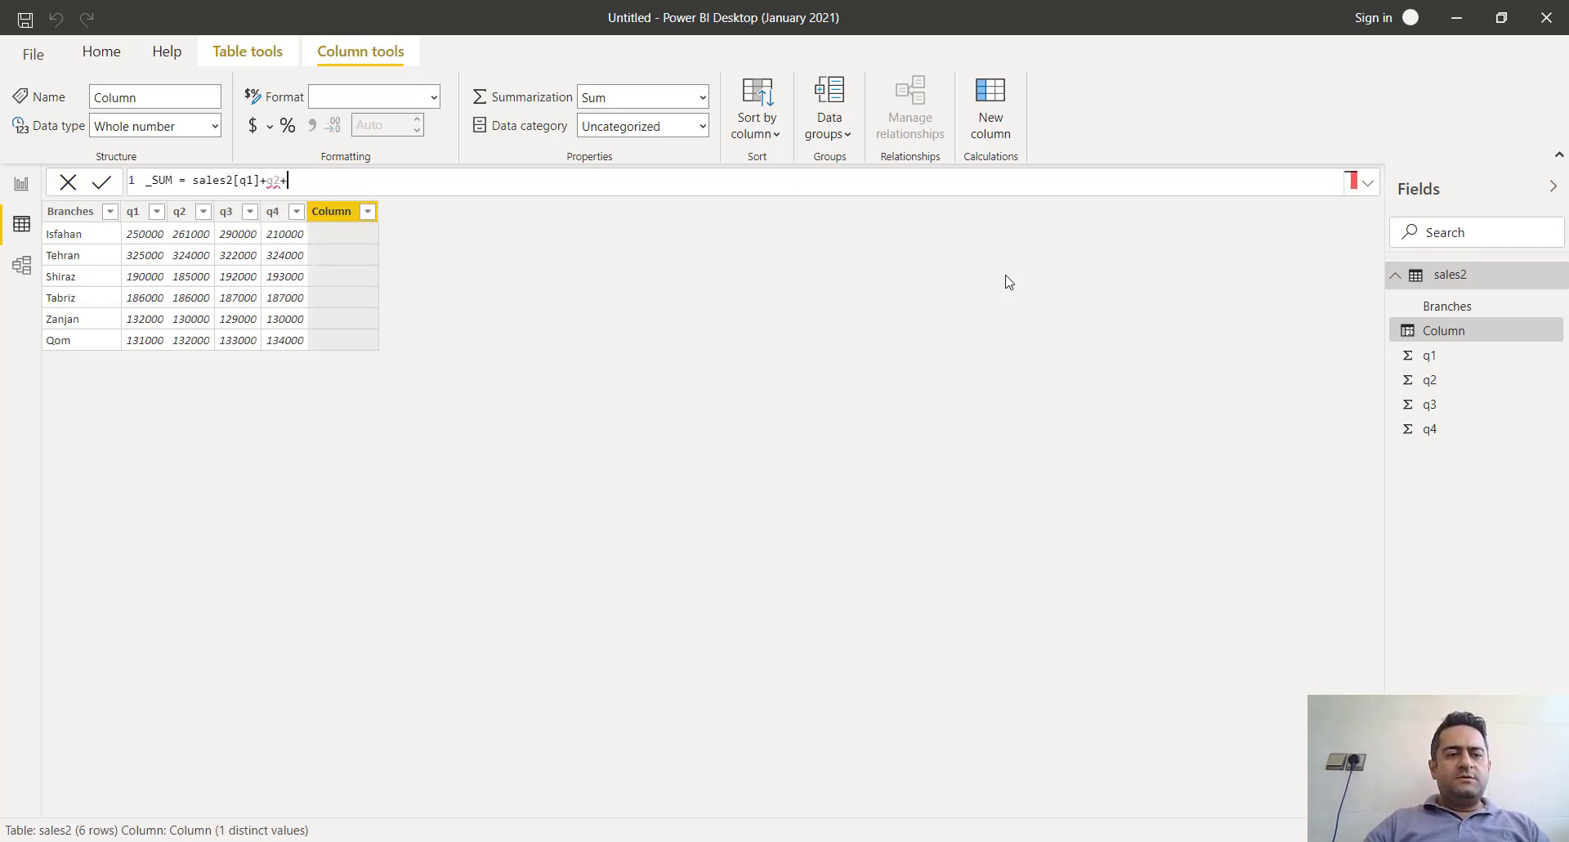
{"action": "key", "text": "BackSpace"}
{"action": "key", "text": "BackSpace"}
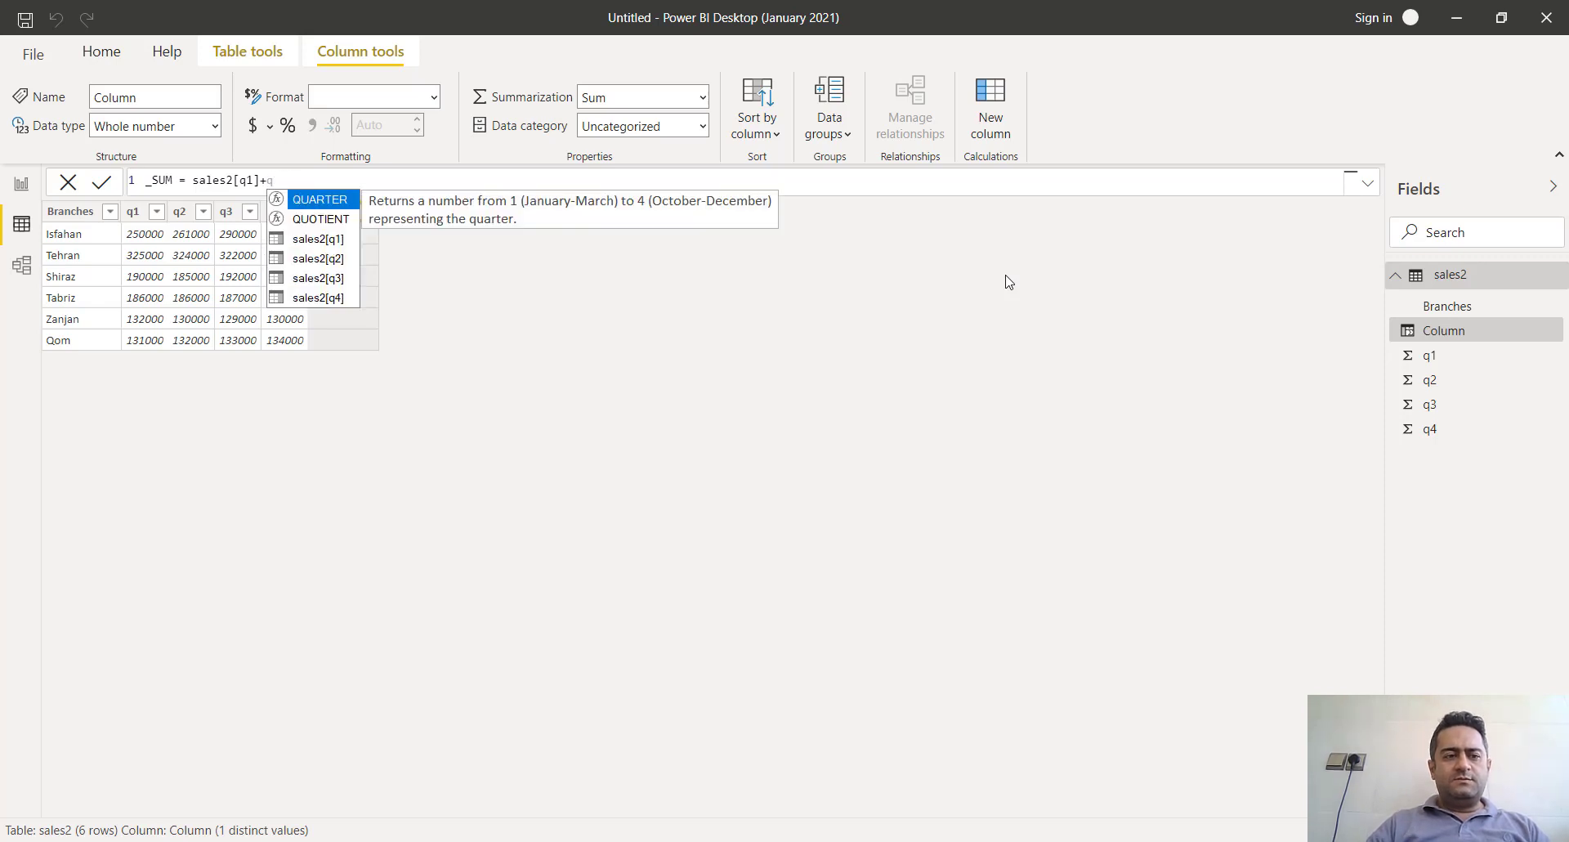
{"action": "type", "text": "2"}
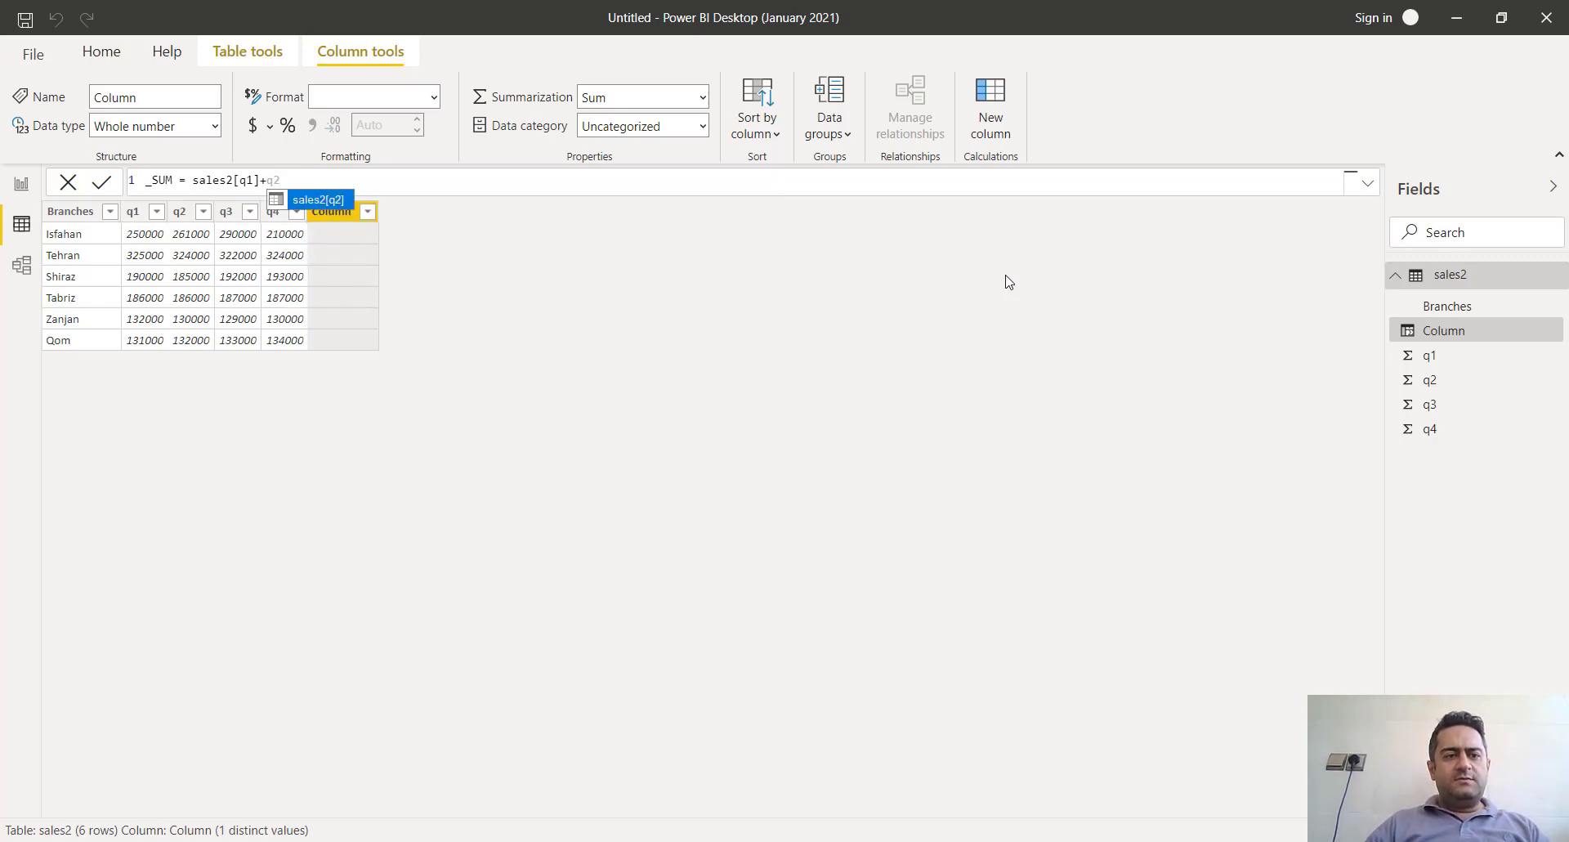
{"action": "key", "text": "Tab"}
{"action": "type", "text": "+"}
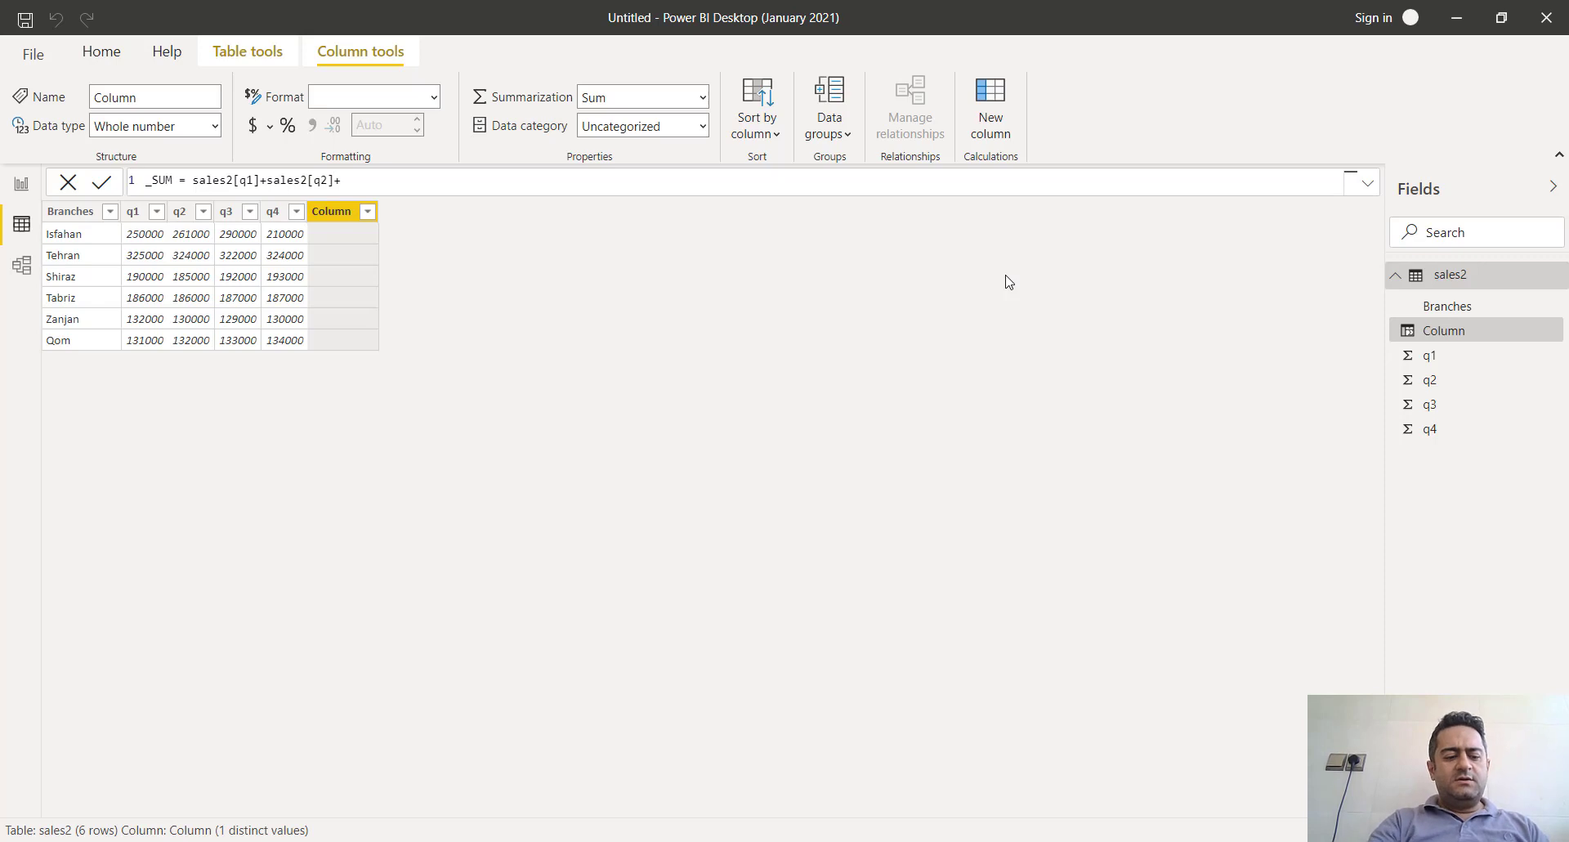
{"action": "type", "text": "q3"}
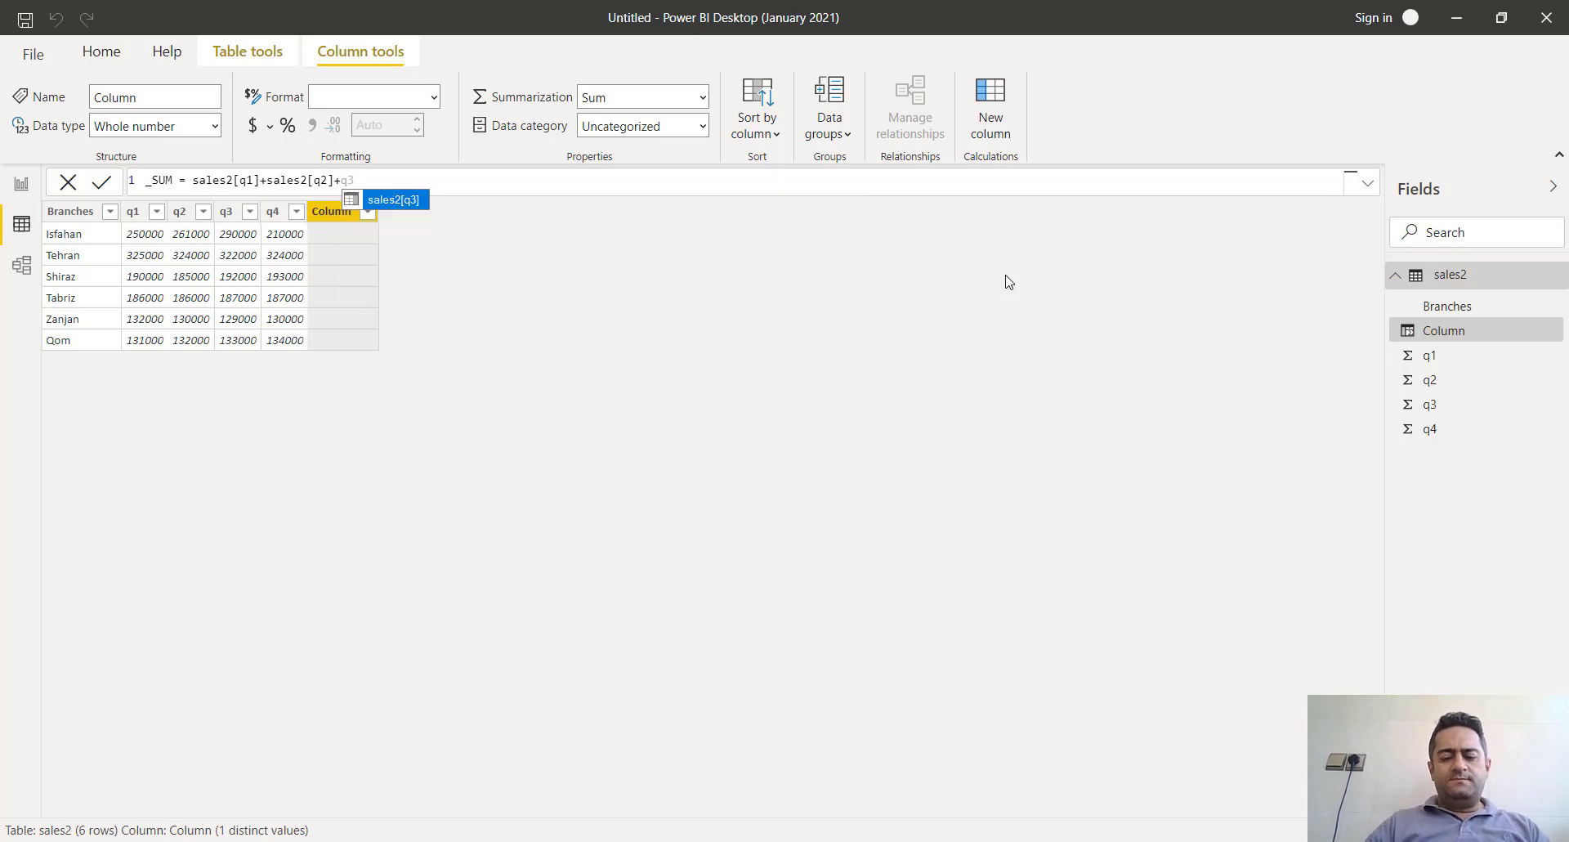
{"action": "key", "text": "Tab"}
{"action": "type", "text": "+"}
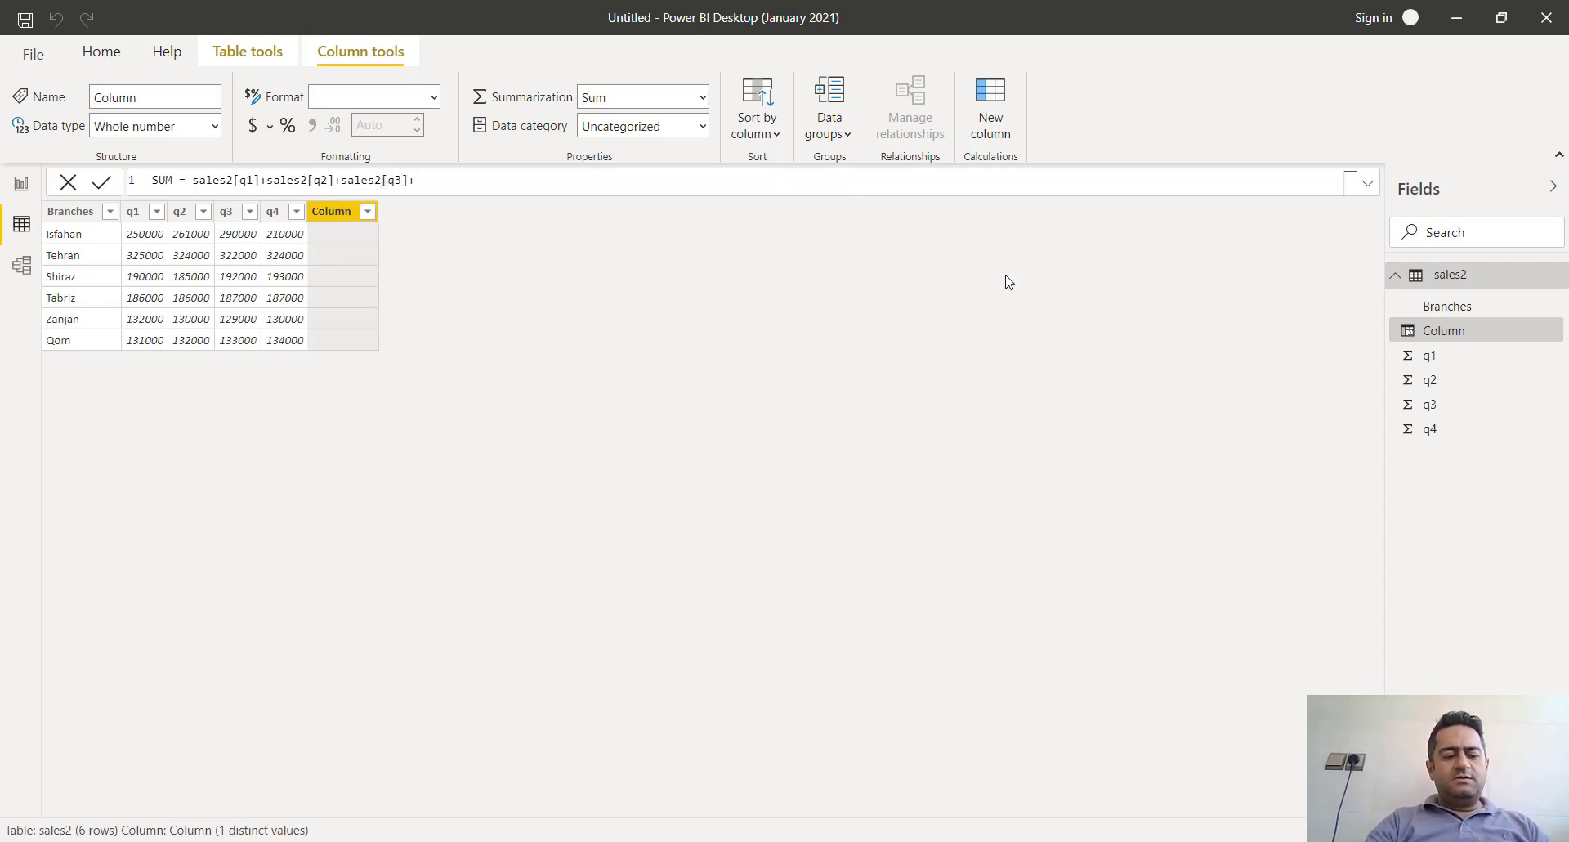
{"action": "type", "text": "q4"}
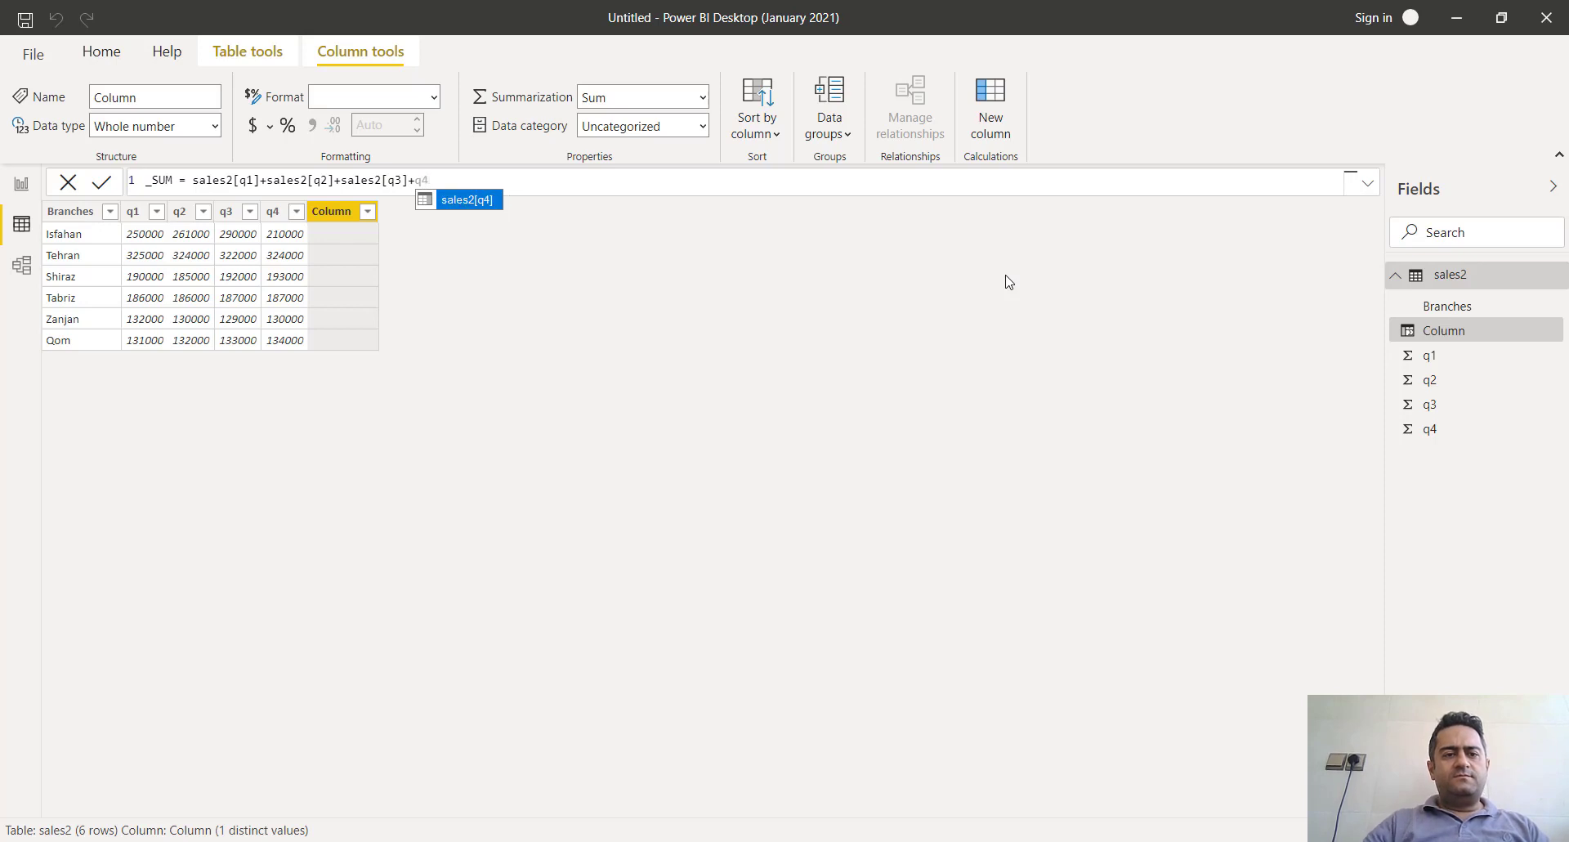
{"action": "key", "text": "Tab"}
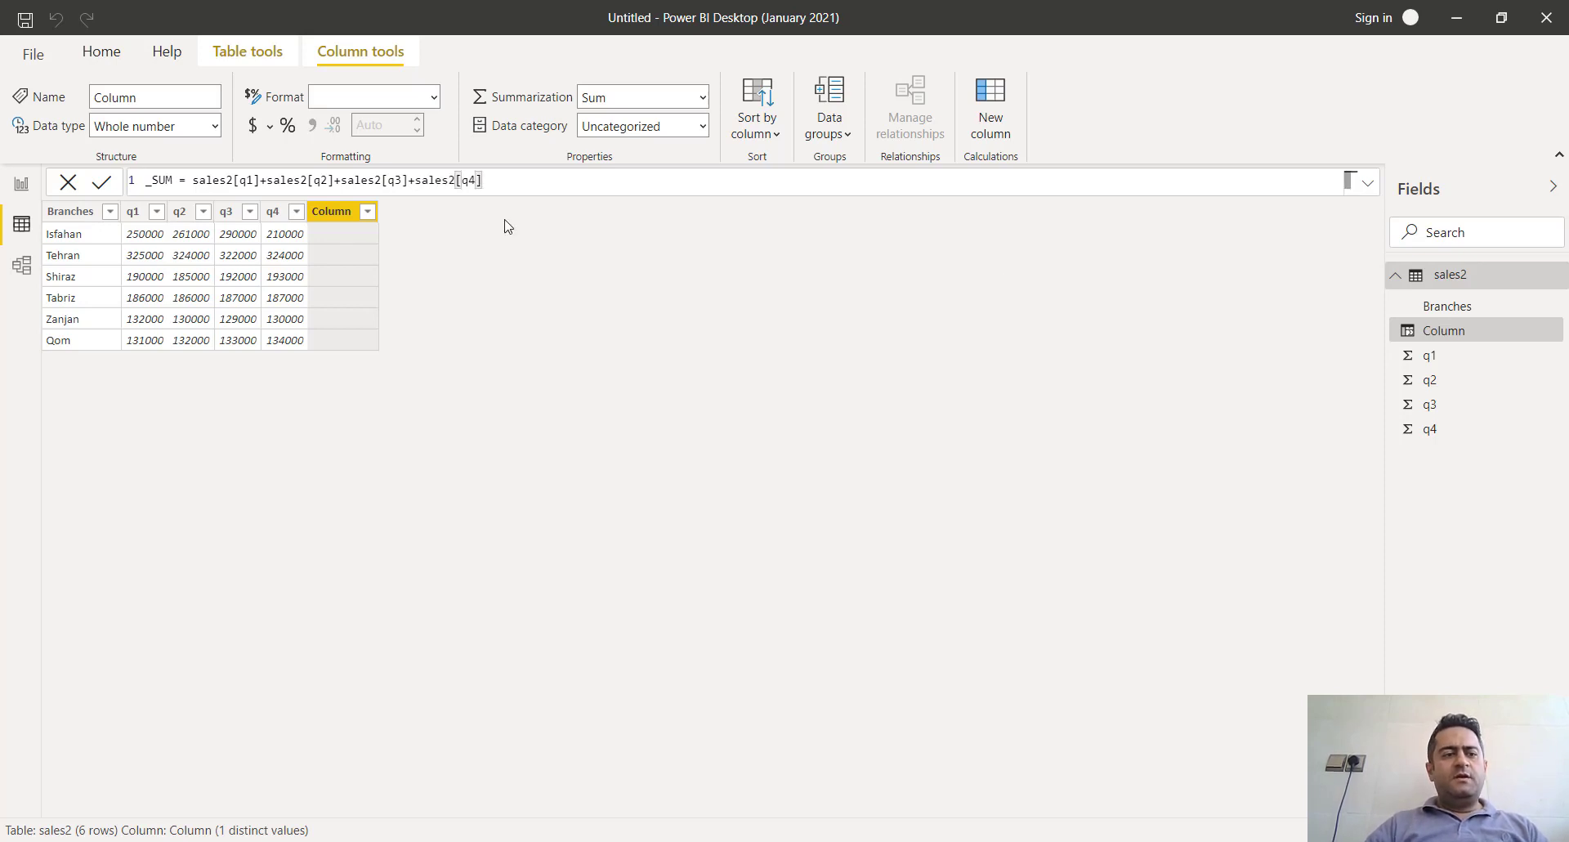
{"action": "left_click", "coordinate": [103, 187]}
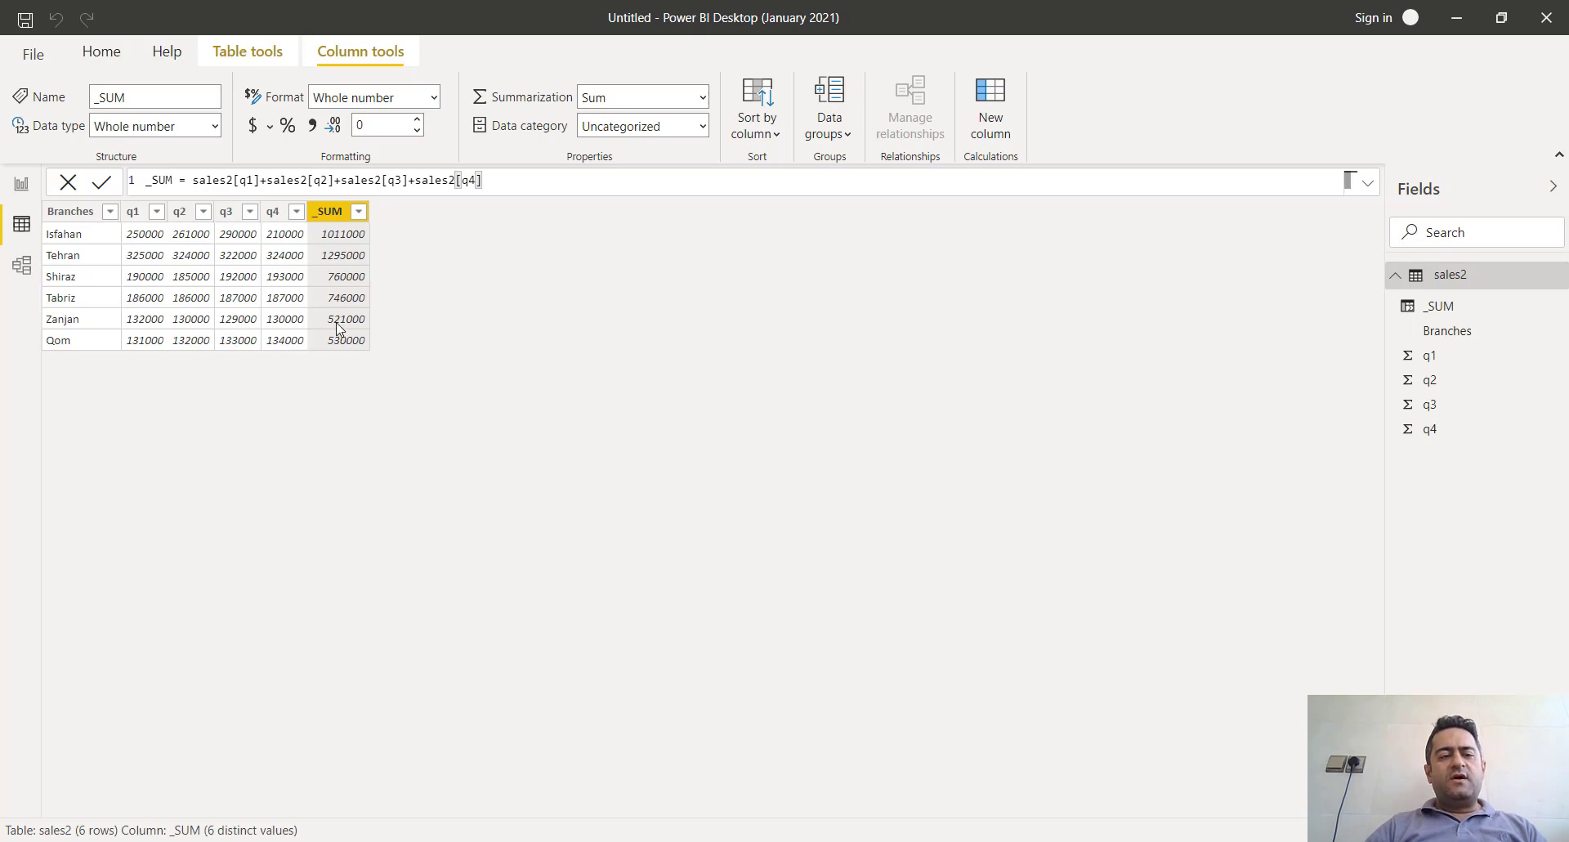
Step: Compare the _SUM column with the SUM column in Excel's Sales sheet, checking the formula in F6, and return to Power BI Desktop
{"action": "key", "text": "alt+Tab"}
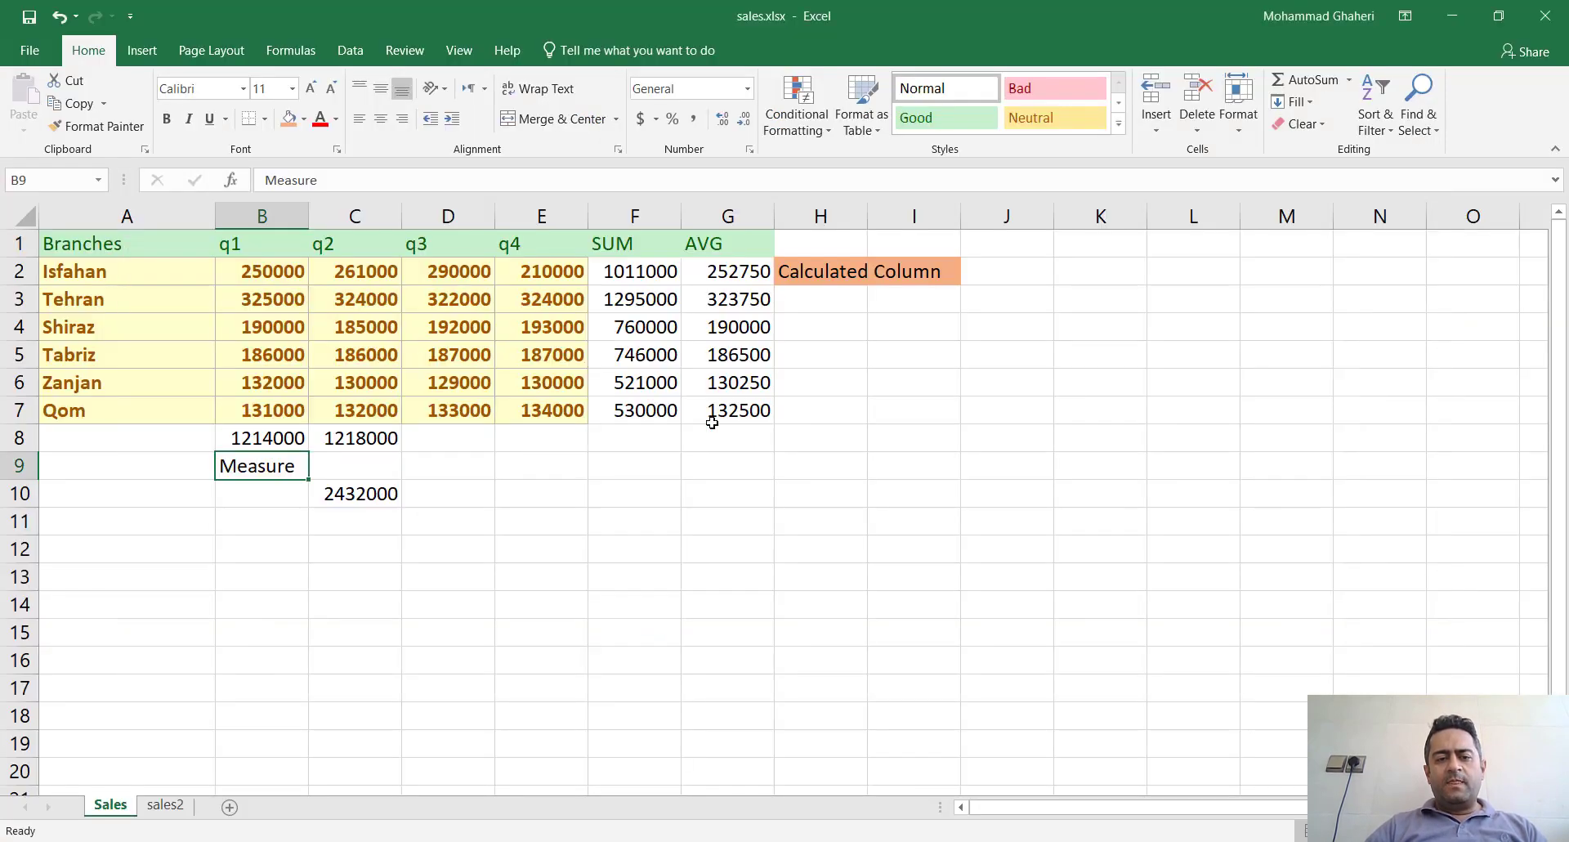
{"action": "left_click", "coordinate": [647, 386]}
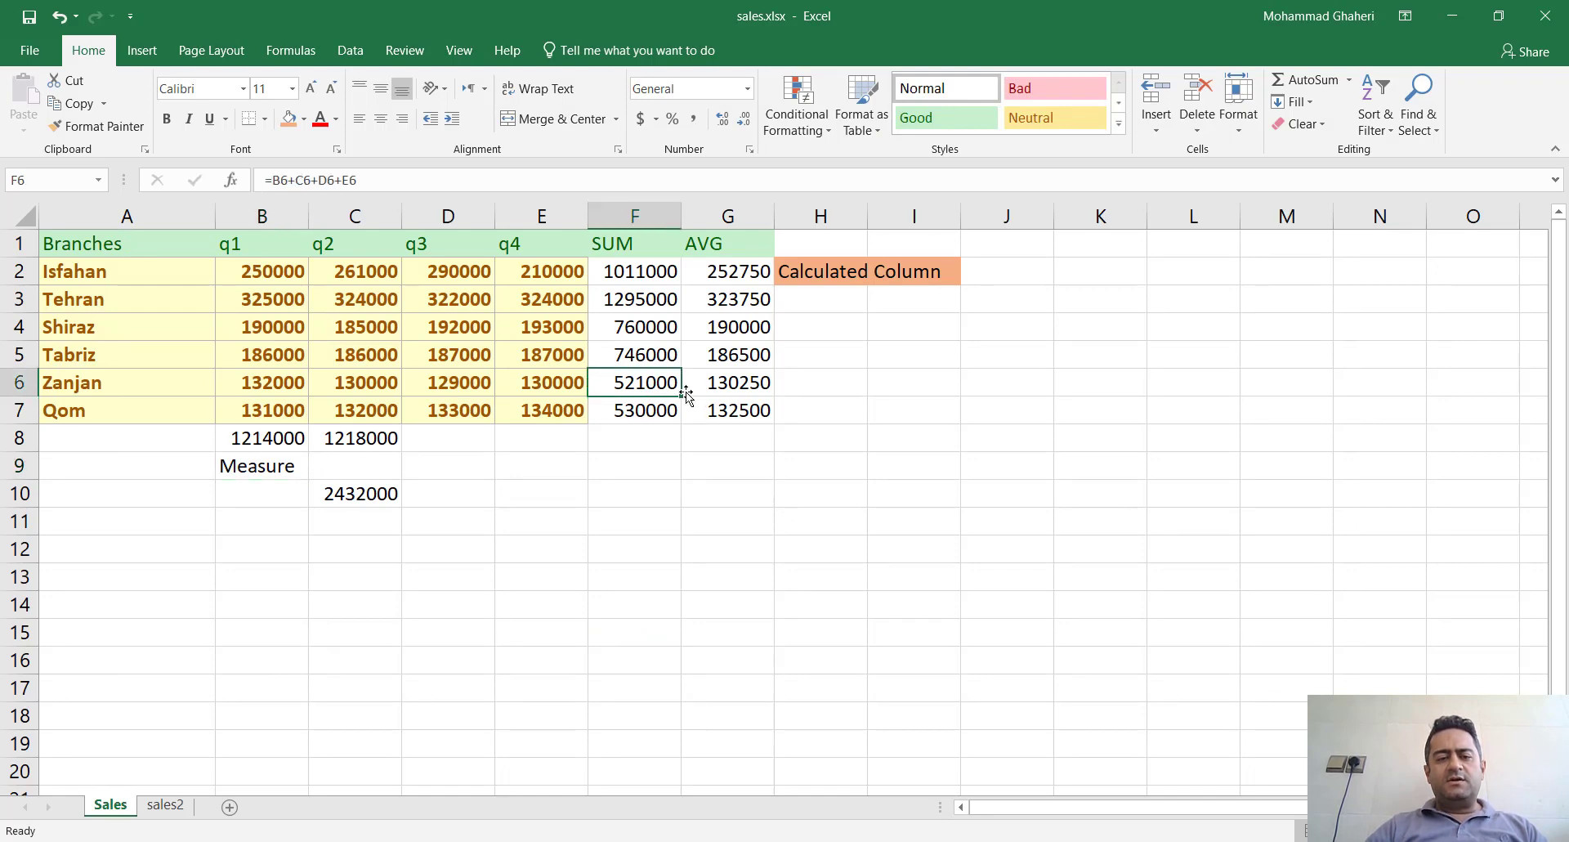
{"action": "key", "text": "alt+Tab"}
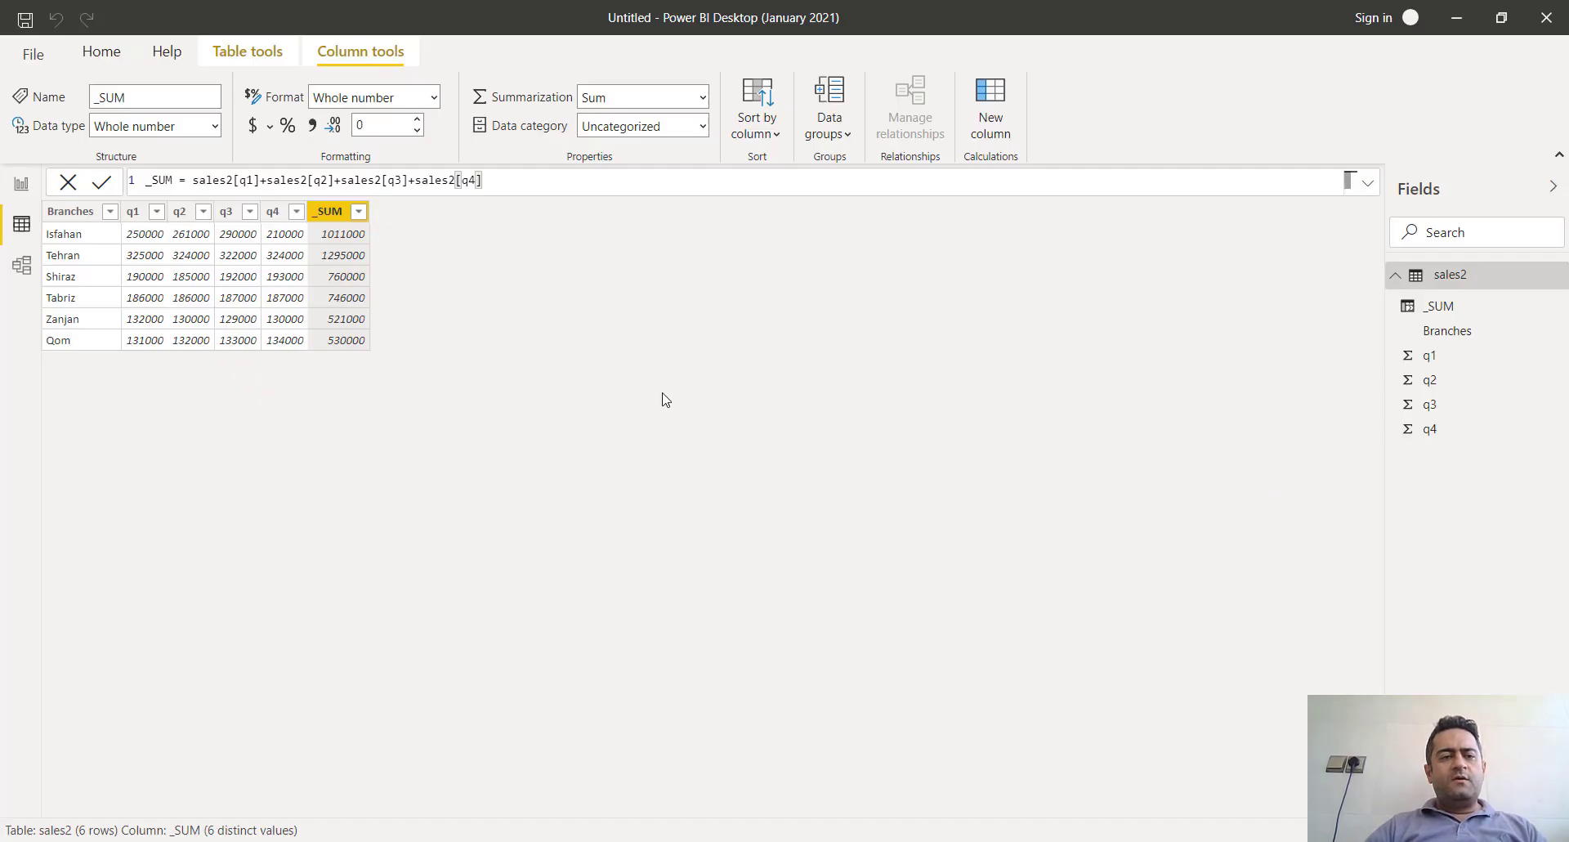
{"action": "key", "text": "alt+Tab"}
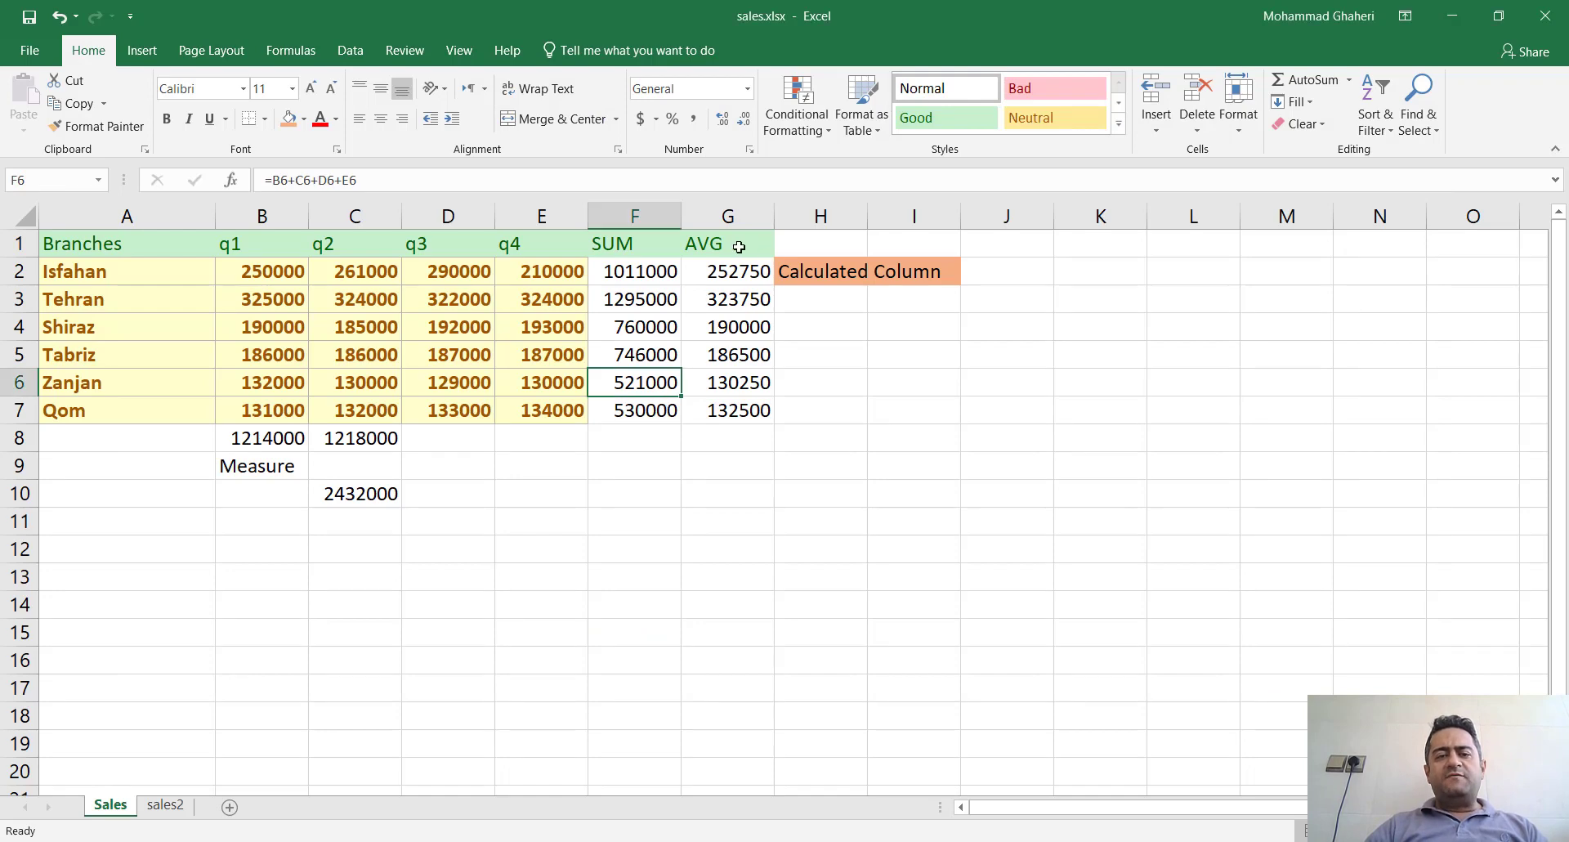
{"action": "key", "text": "alt+Tab"}
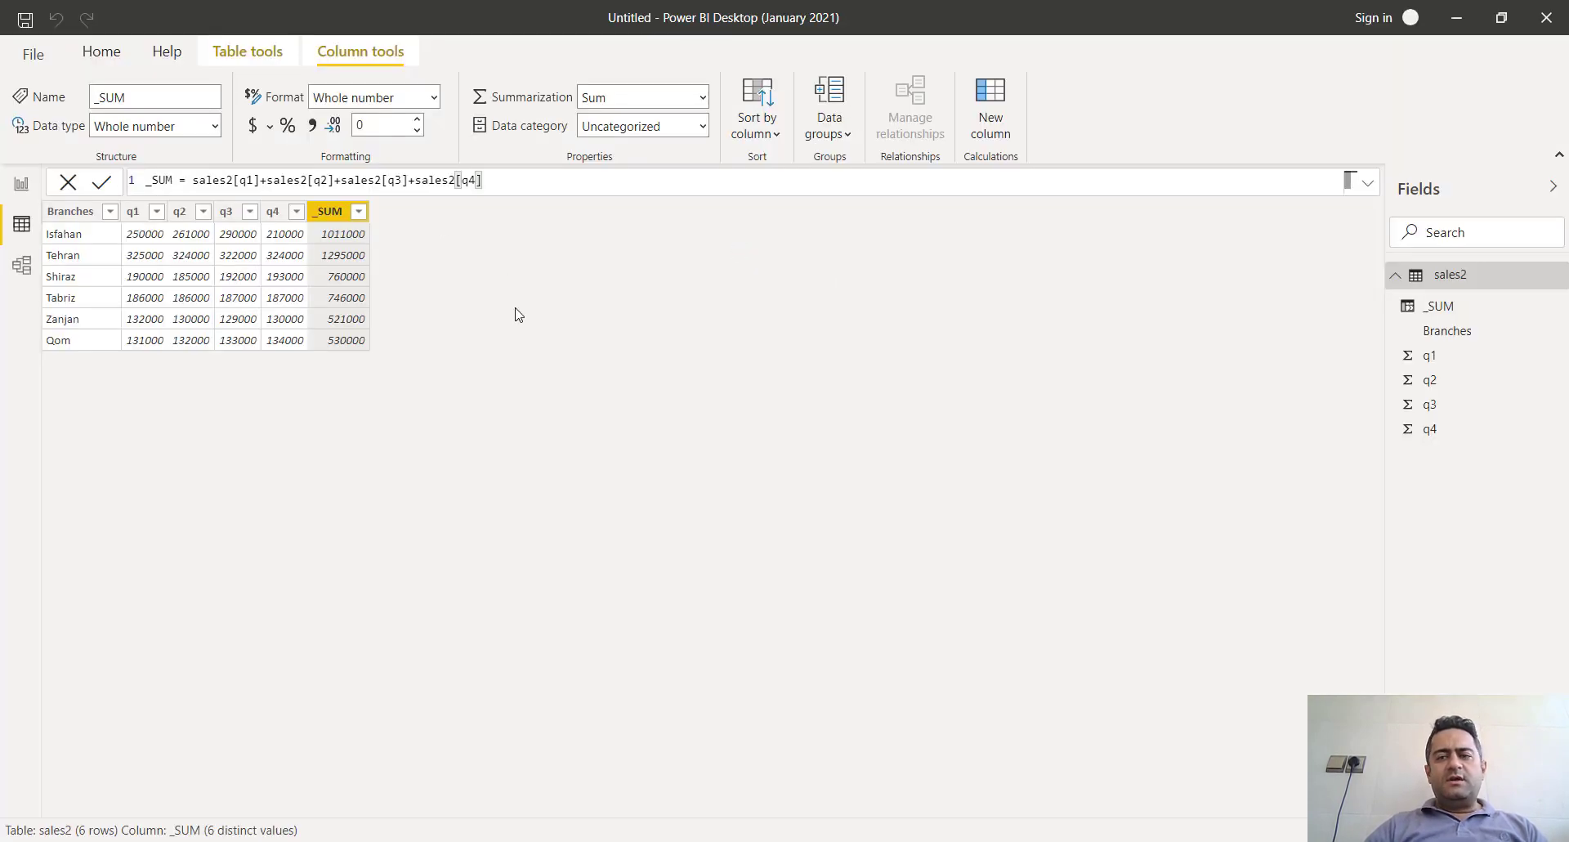
Step: Add a calculated column to sales2 with the formula _AVG = sales2[_SUM] / 4
{"action": "right_click", "coordinate": [1462, 280]}
{"action": "key", "text": "Escape"}
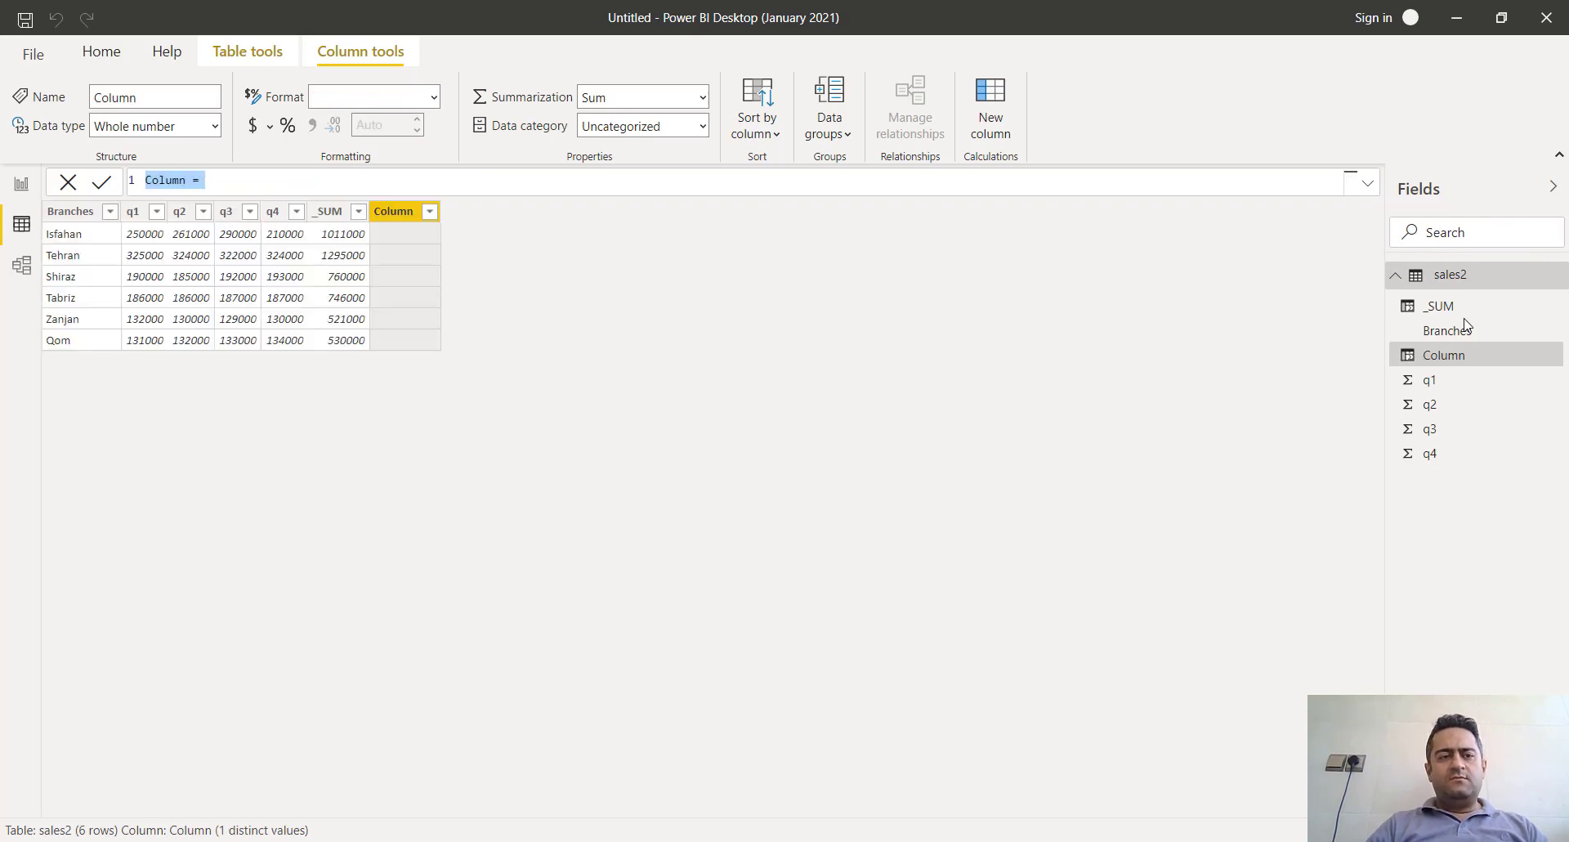
{"action": "key", "text": "BackSpace"}
{"action": "type", "text": "_AVG"}
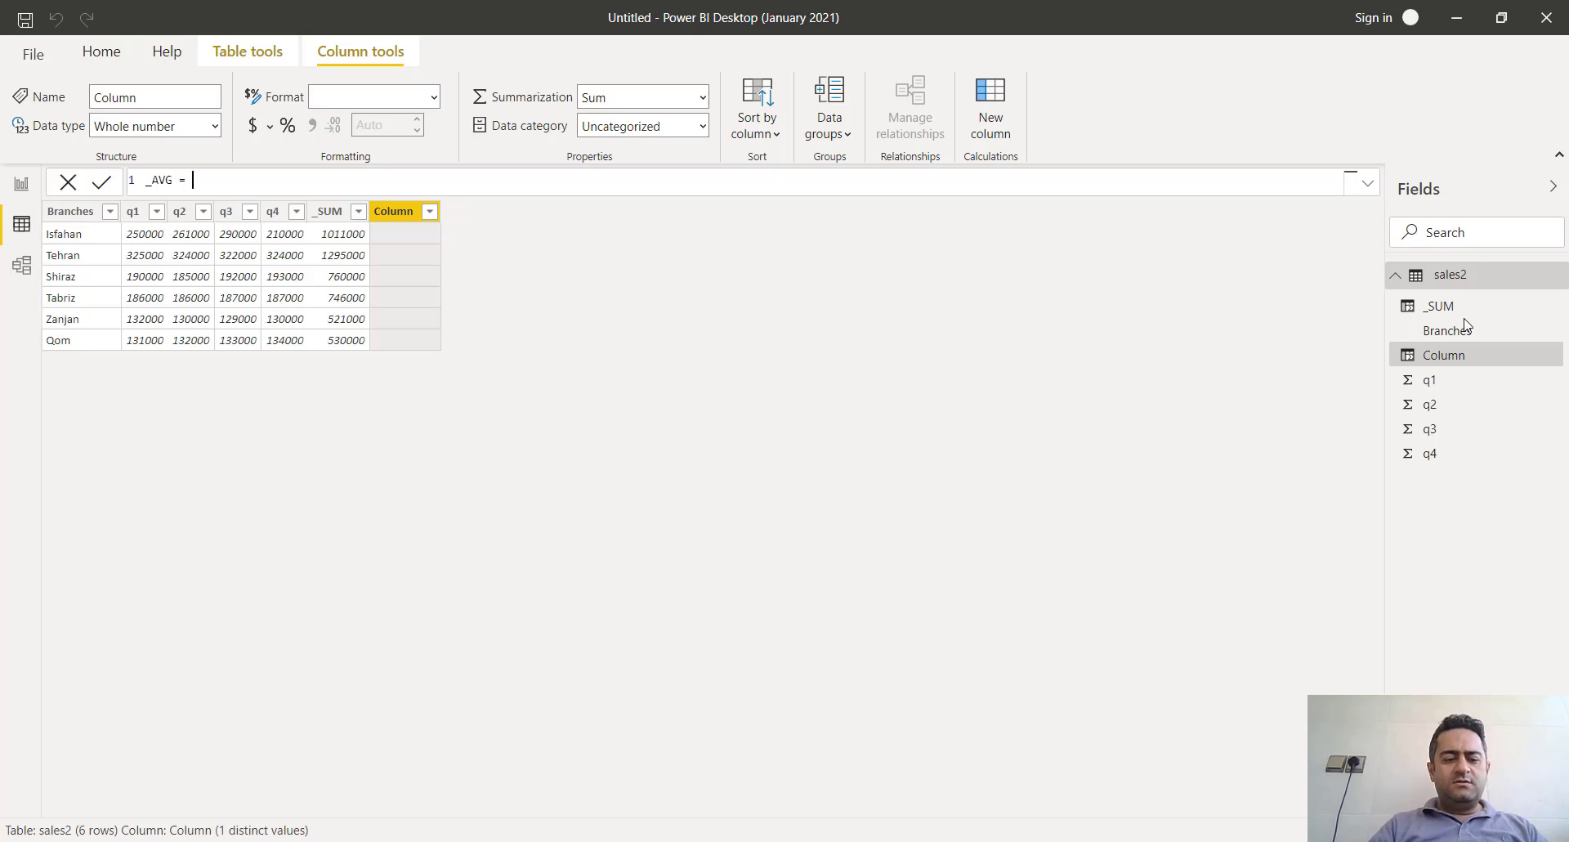
{"action": "type", "text": " = sales2[_SUM]"}
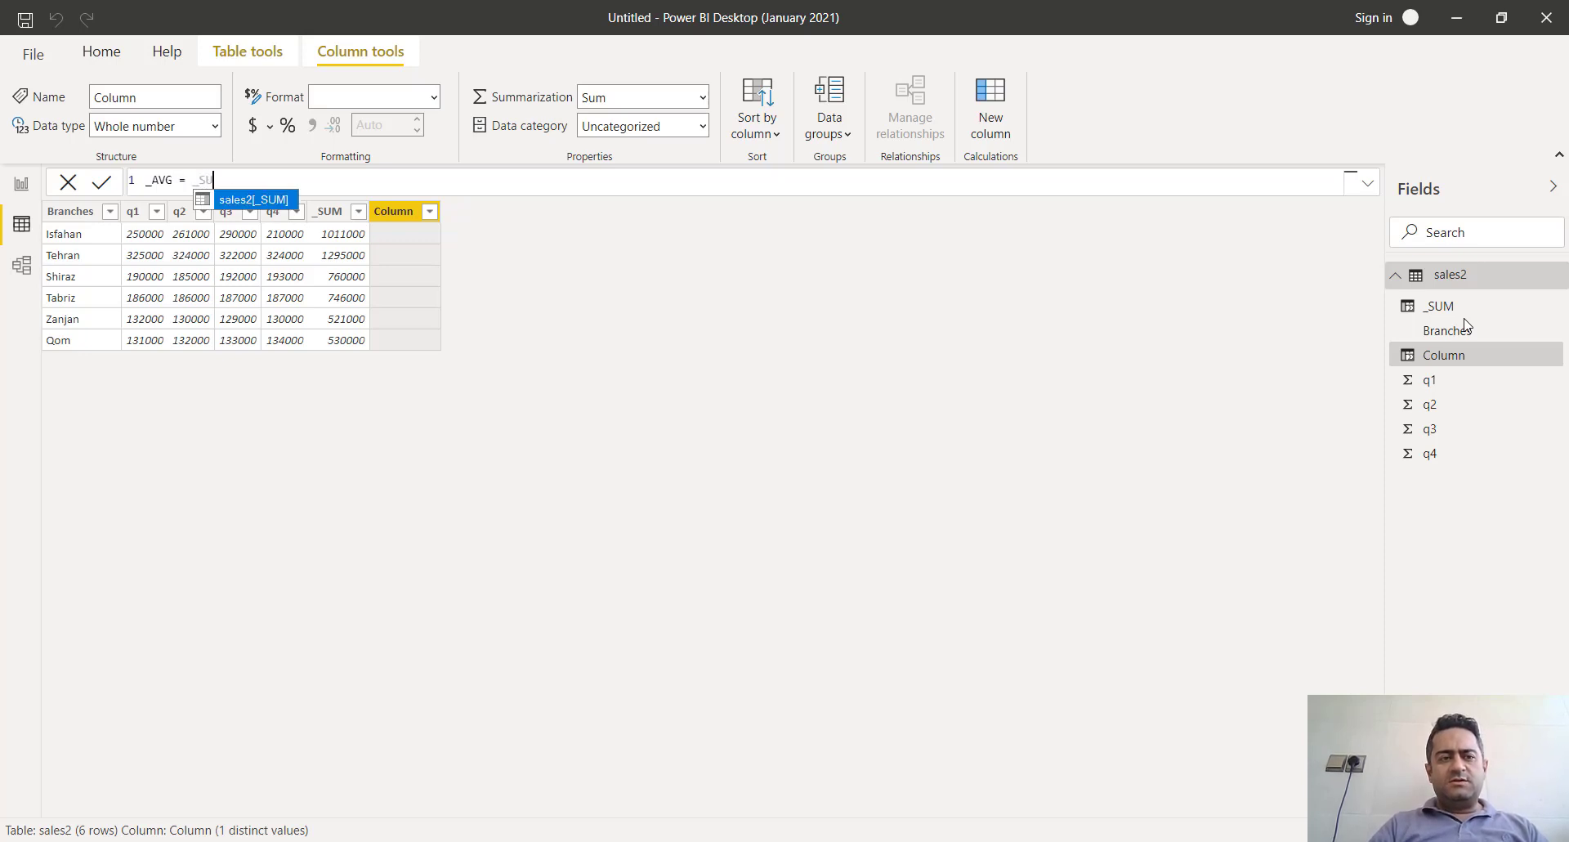
{"action": "key", "text": "Tab"}
{"action": "type", "text": "/ 4"}
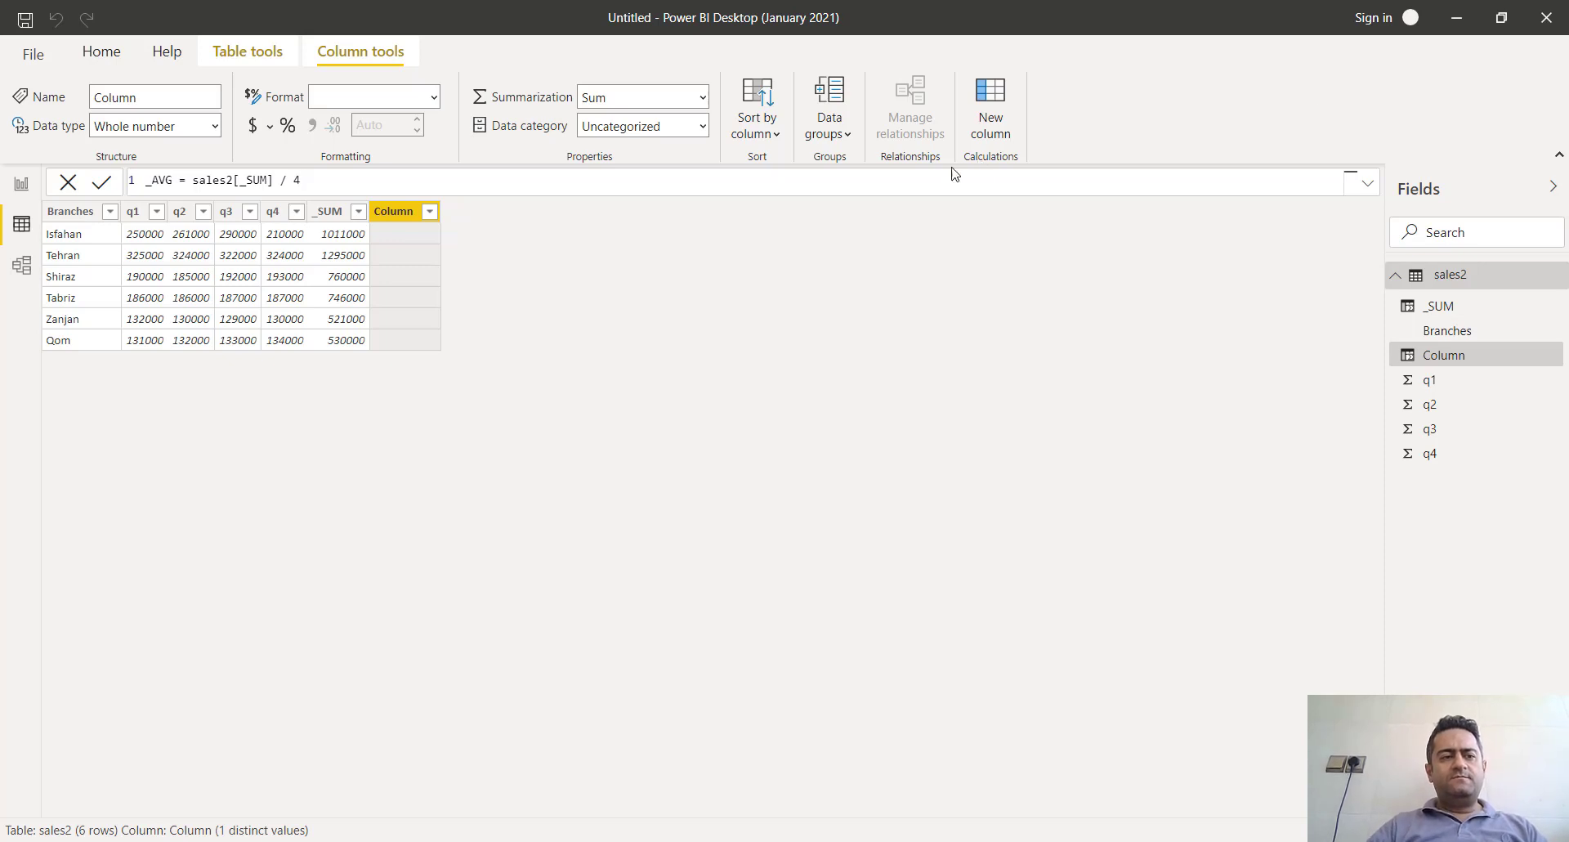
{"action": "left_click", "coordinate": [99, 186]}
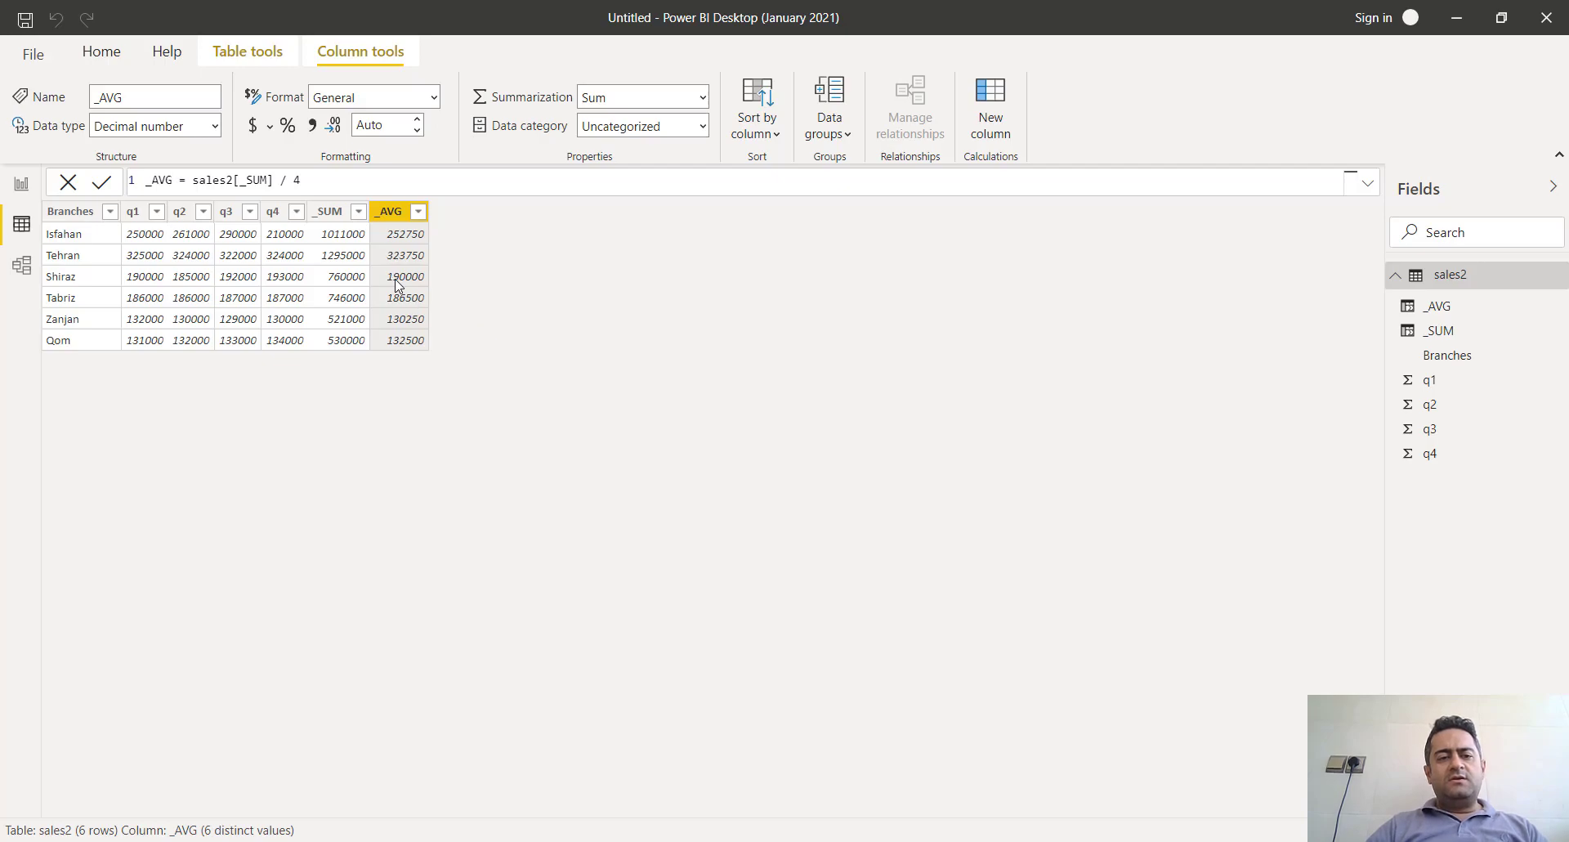
Step: Compare the _AVG column with the AVG column in Excel, and review the _SUM formula back in Power BI Desktop
{"action": "key", "text": "alt+Tab"}
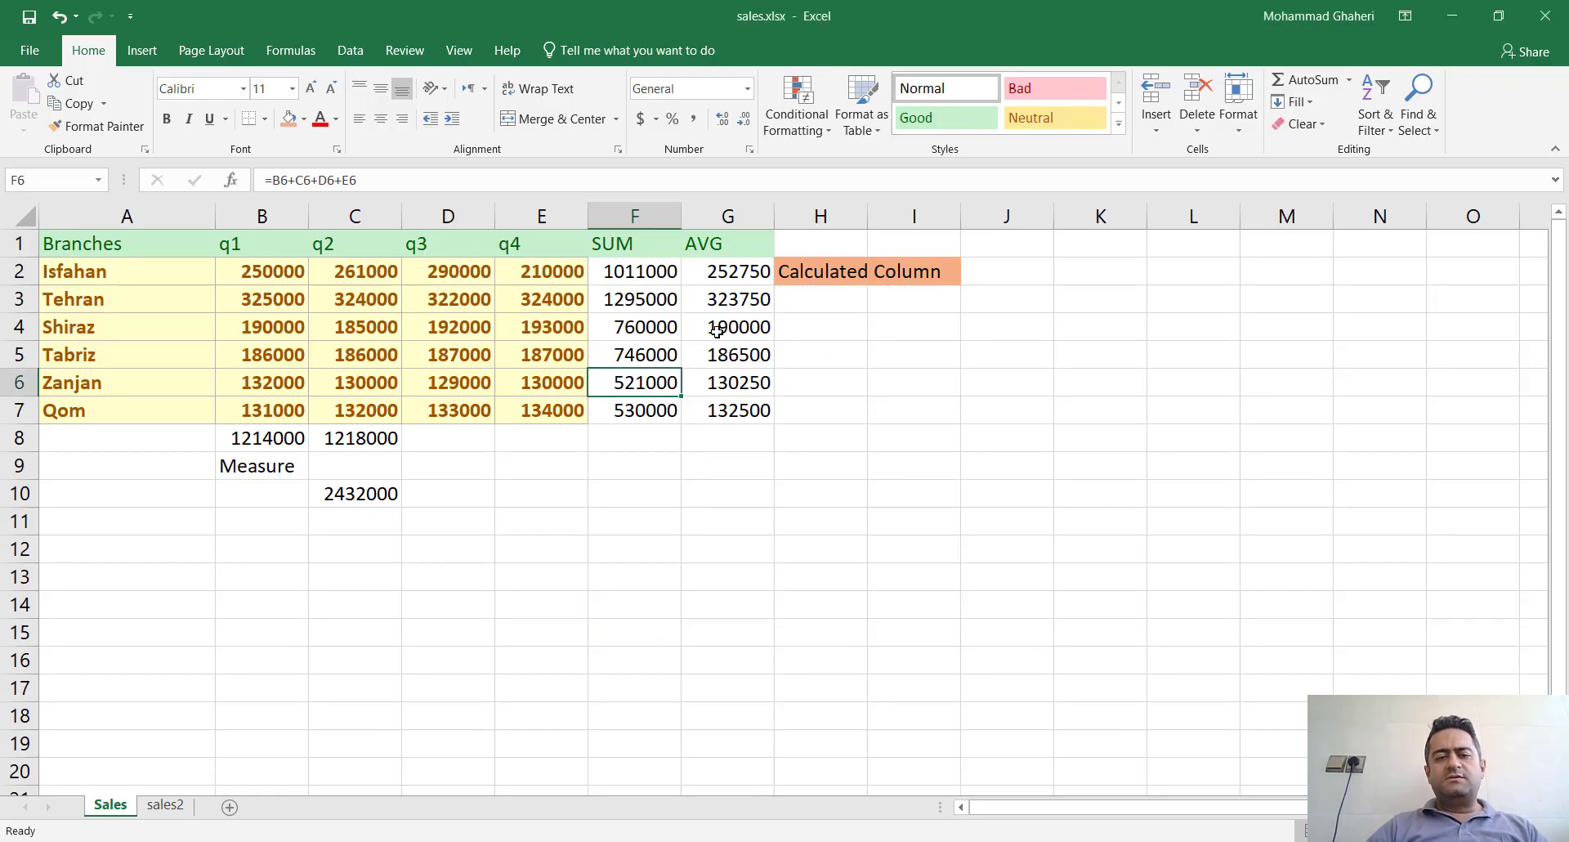
{"action": "key", "text": "alt+Tab"}
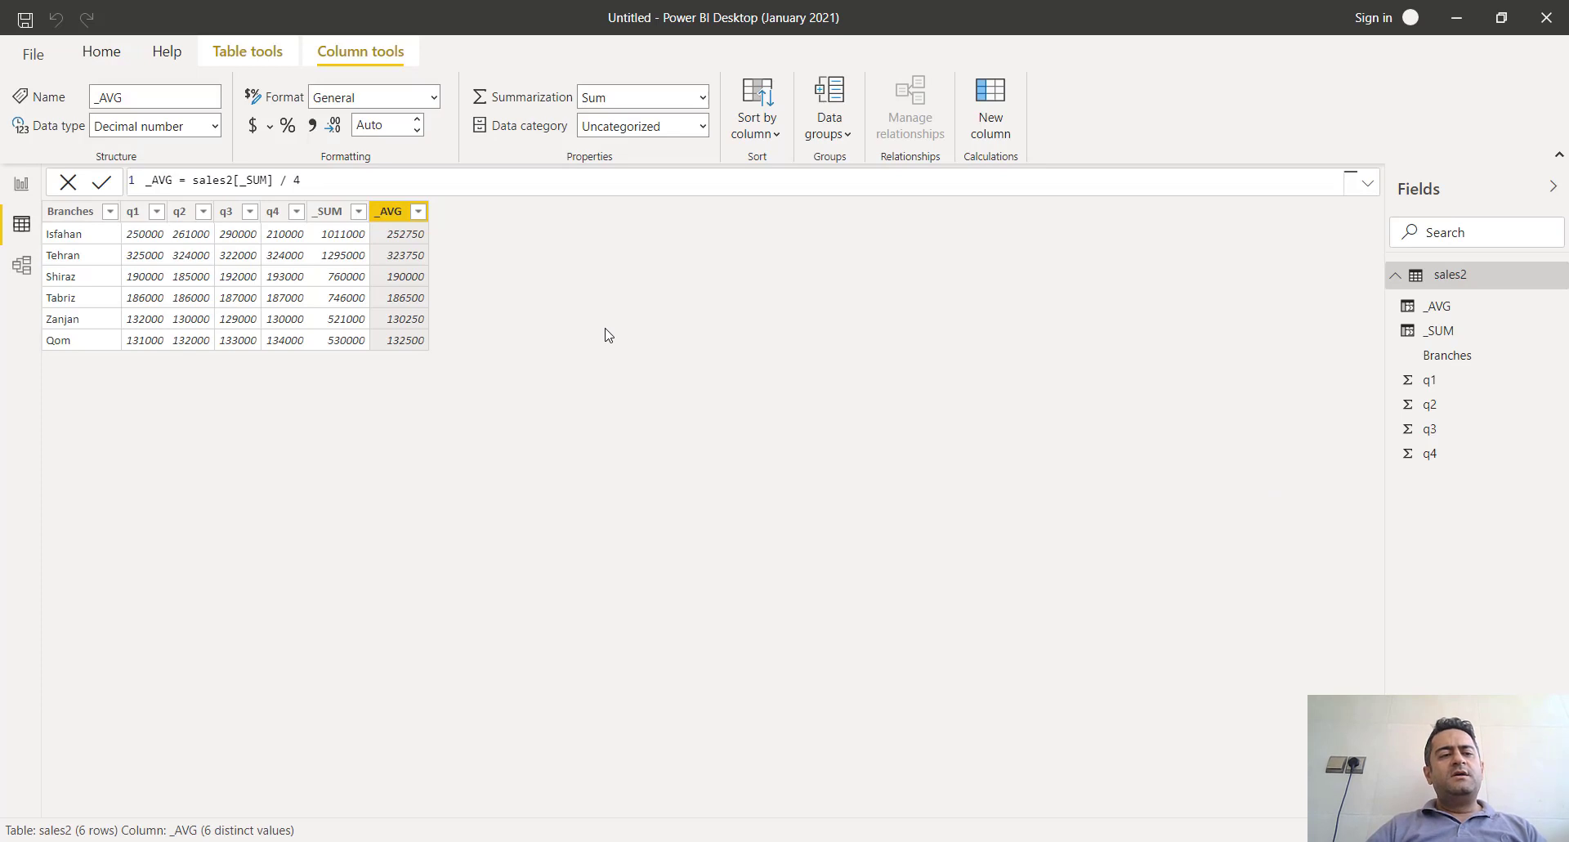
{"action": "left_click", "coordinate": [360, 237]}
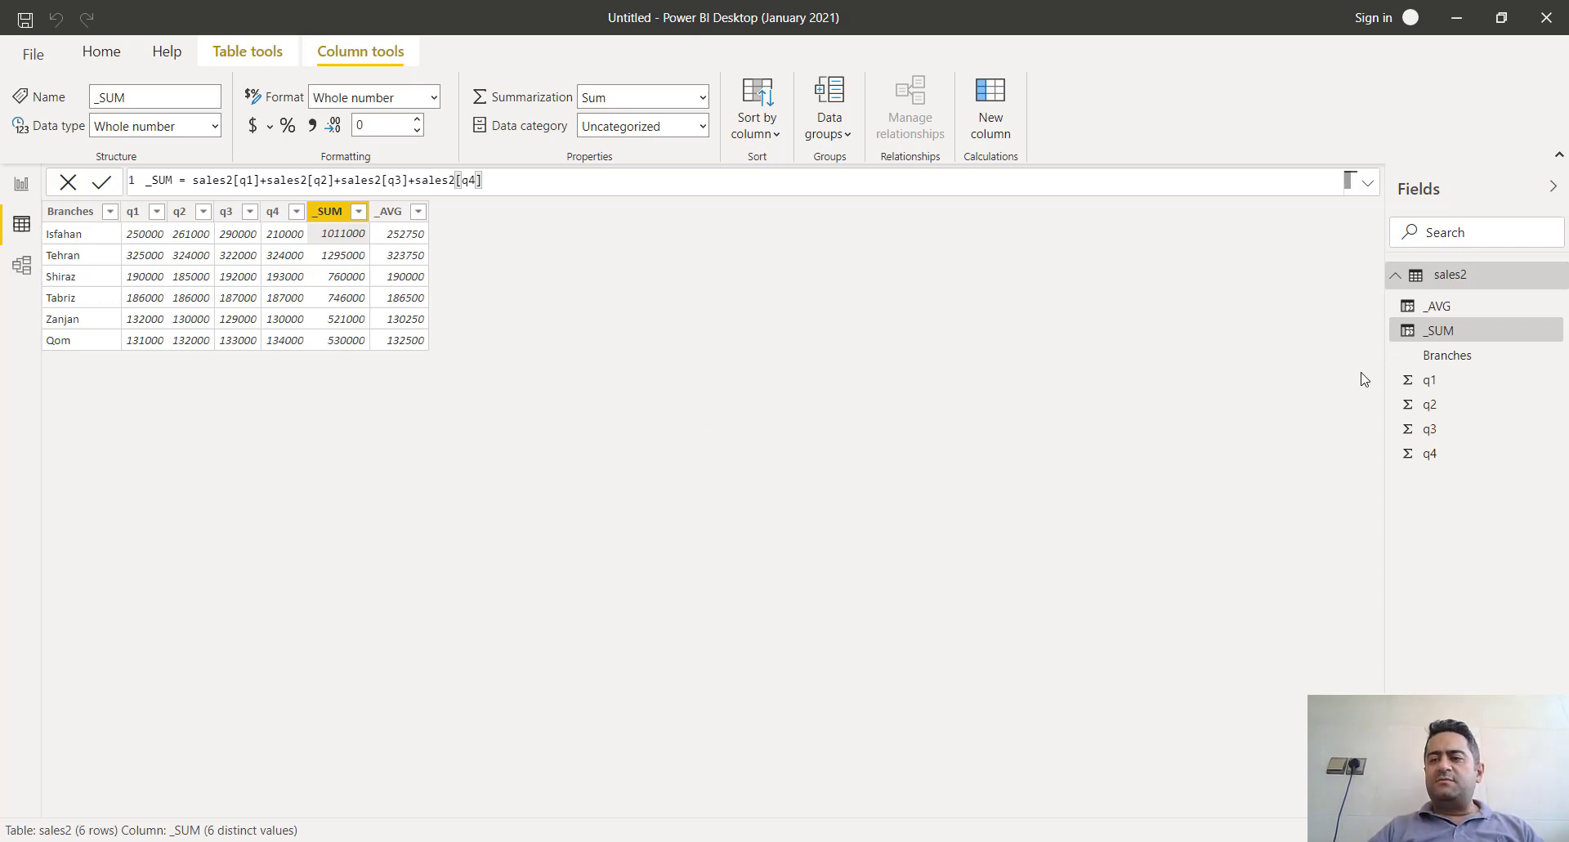
Step: Add a new measure to the sales2 table and name it _Q1_sum in its formula
{"action": "right_click", "coordinate": [1457, 276]}
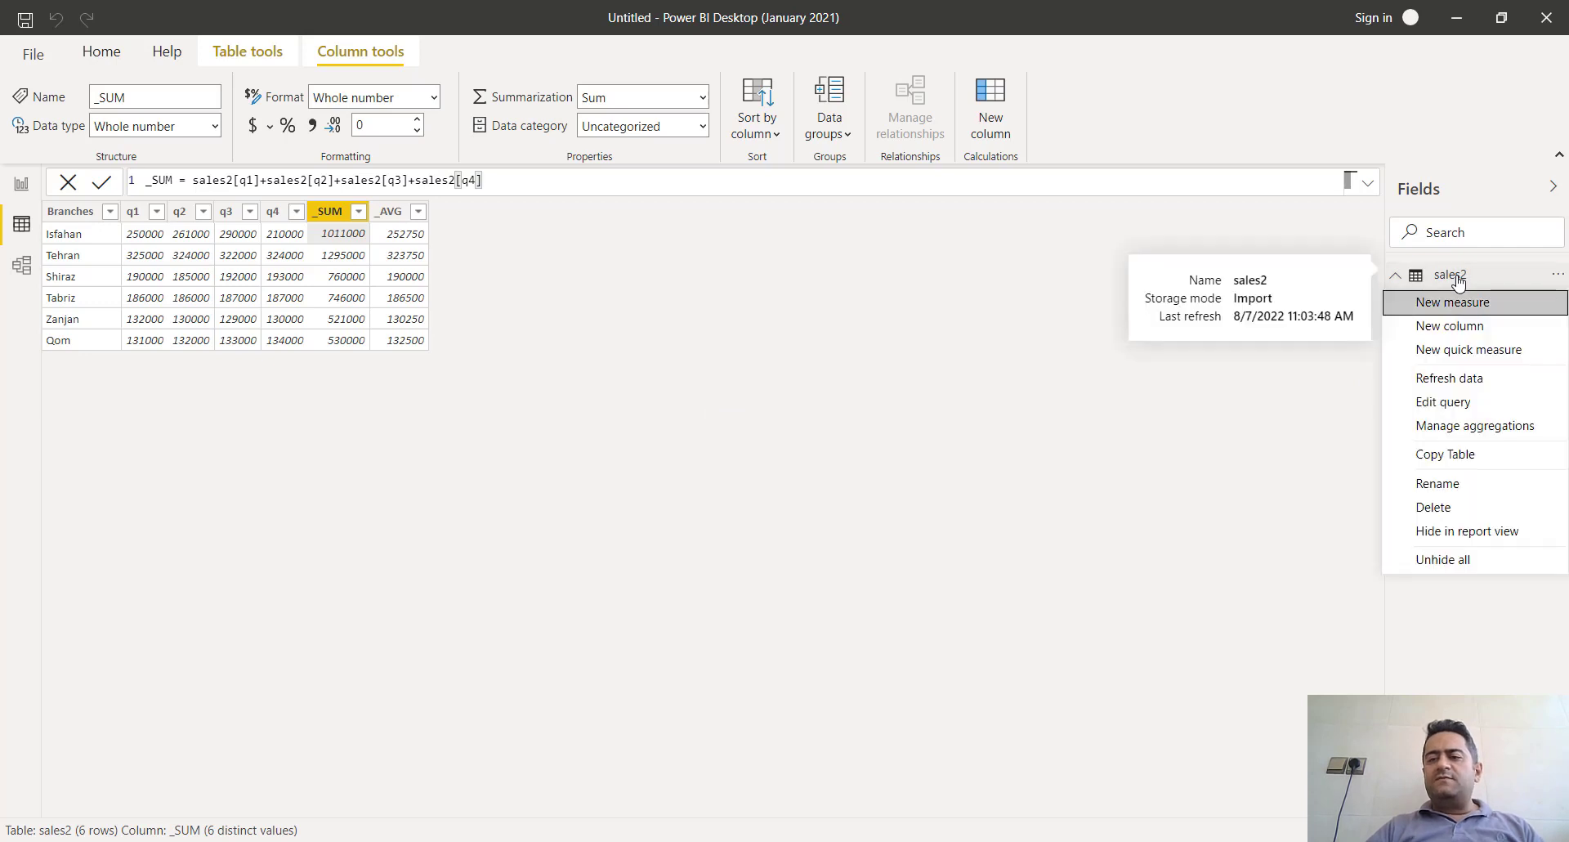
{"action": "left_click", "coordinate": [1431, 303]}
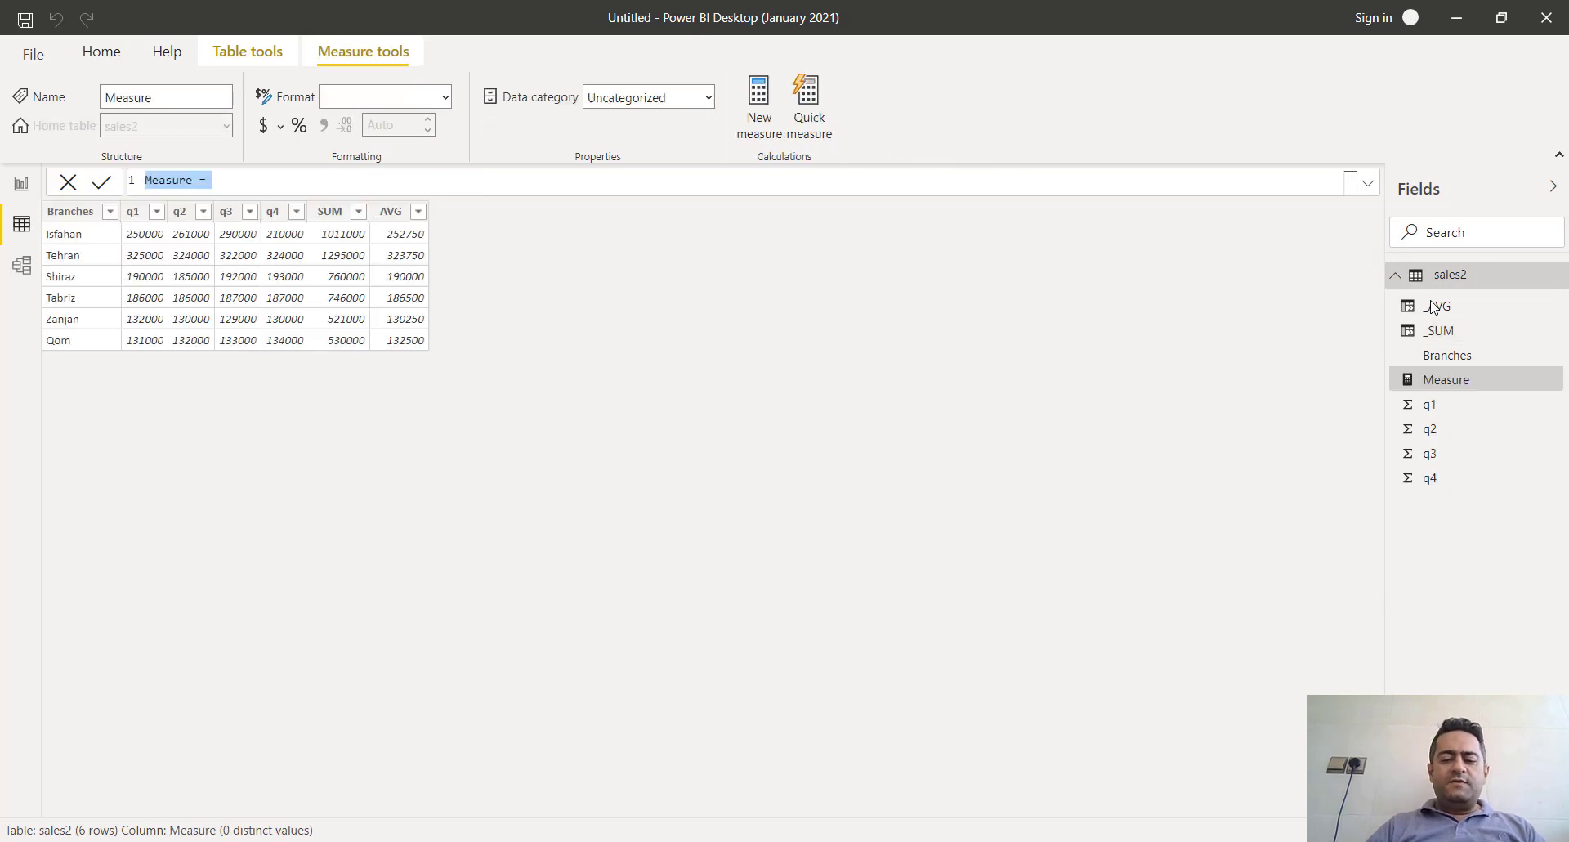
{"action": "type", "text": "_"}
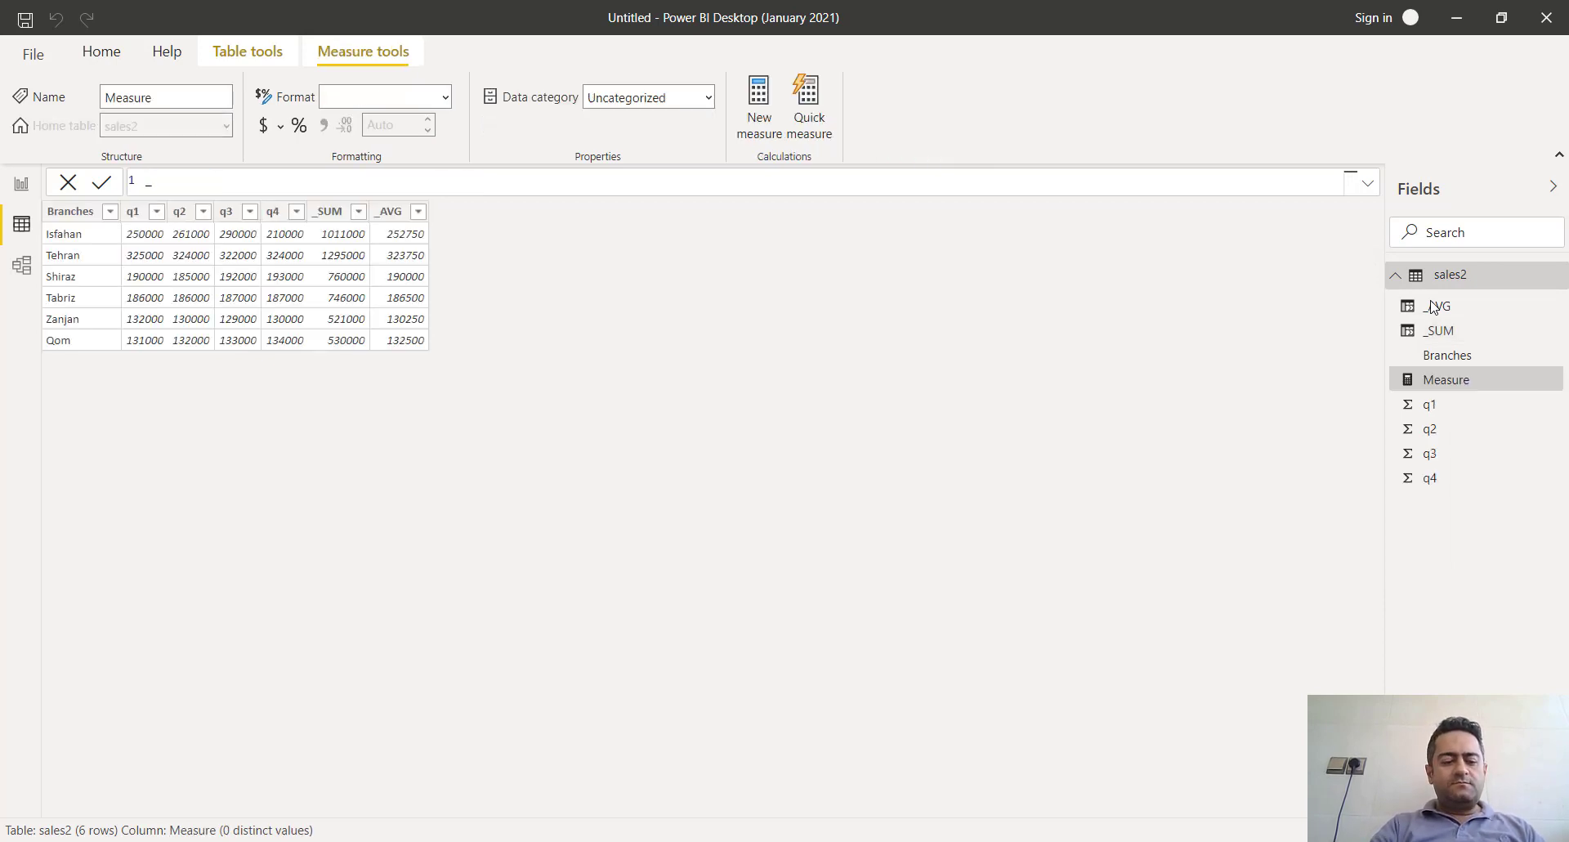
{"action": "type", "text": "Q!"}
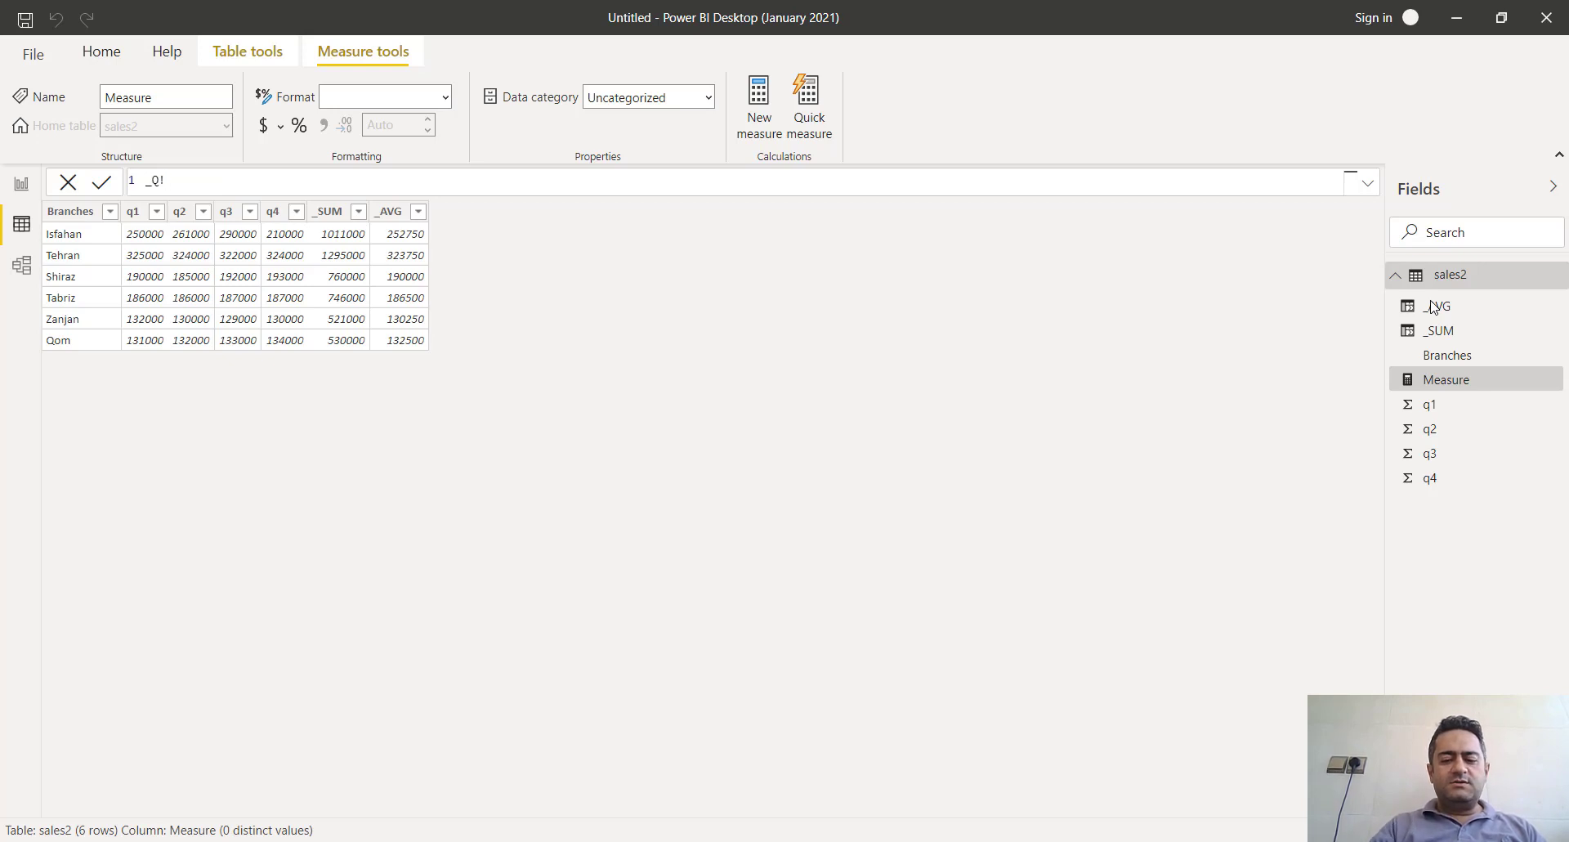
{"action": "key", "text": "BackSpace"}
{"action": "type", "text": "1"}
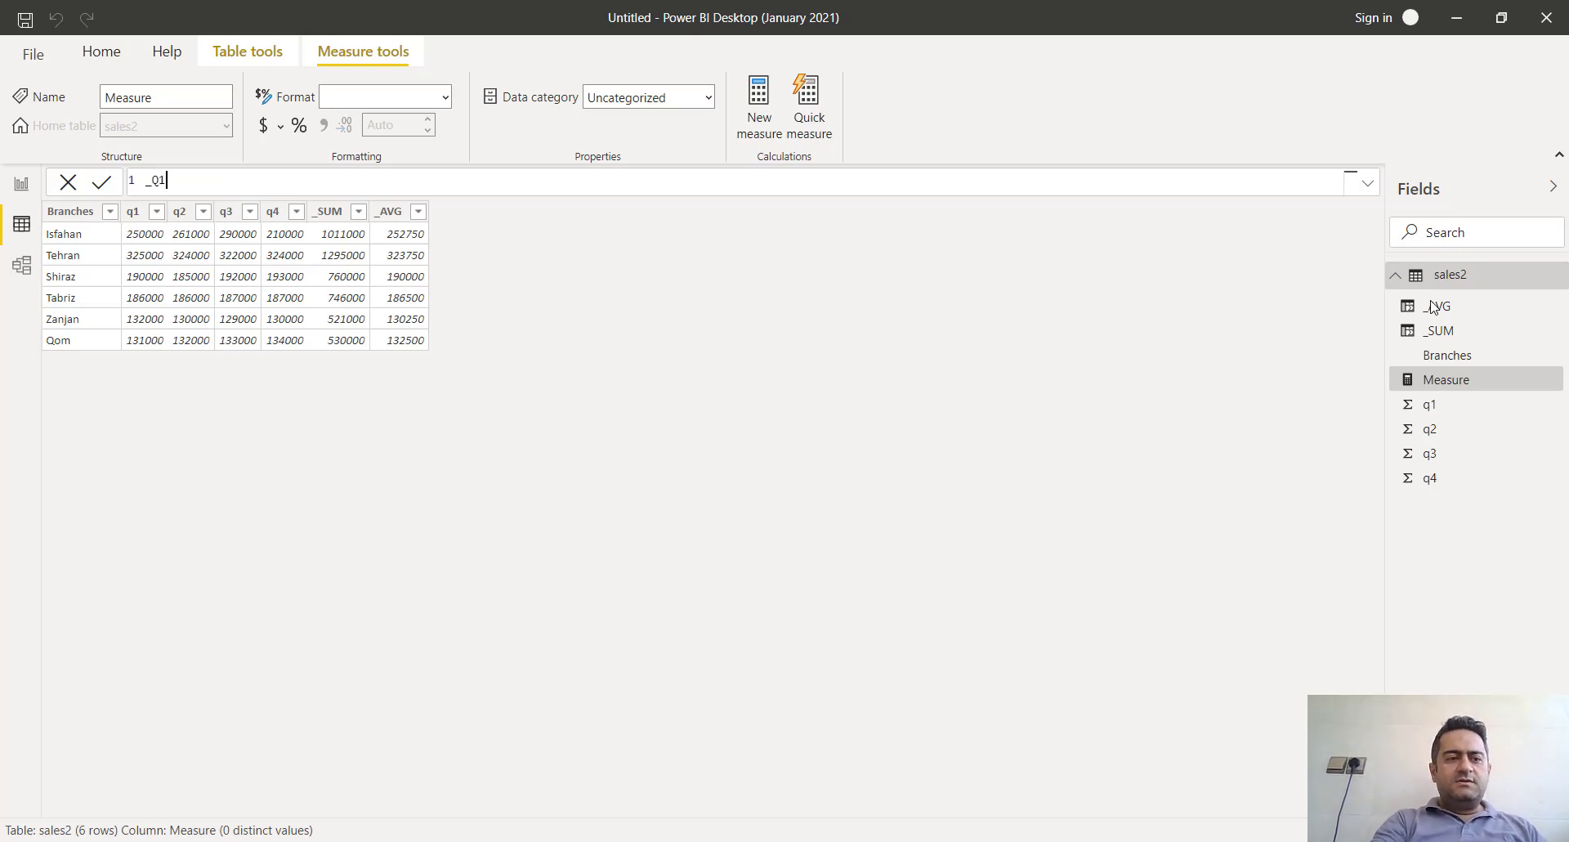
{"action": "type", "text": "_sum"}
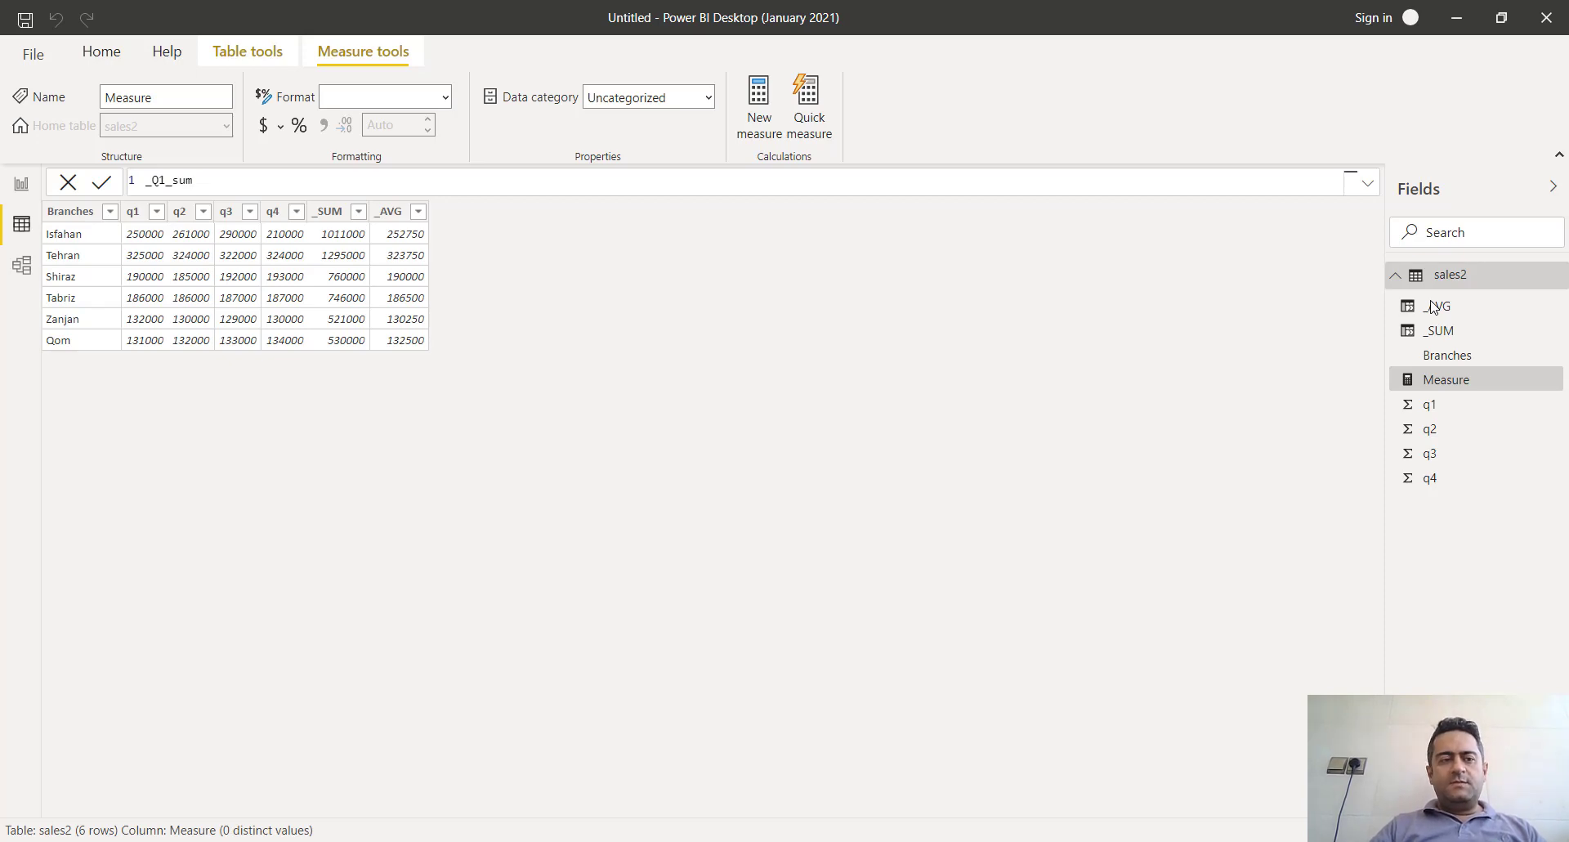
Step: Define the _Q1_sum measure as sum(sales2[q1]), commit the formula and select the measure in the field list
{"action": "type", "text": " = su"}
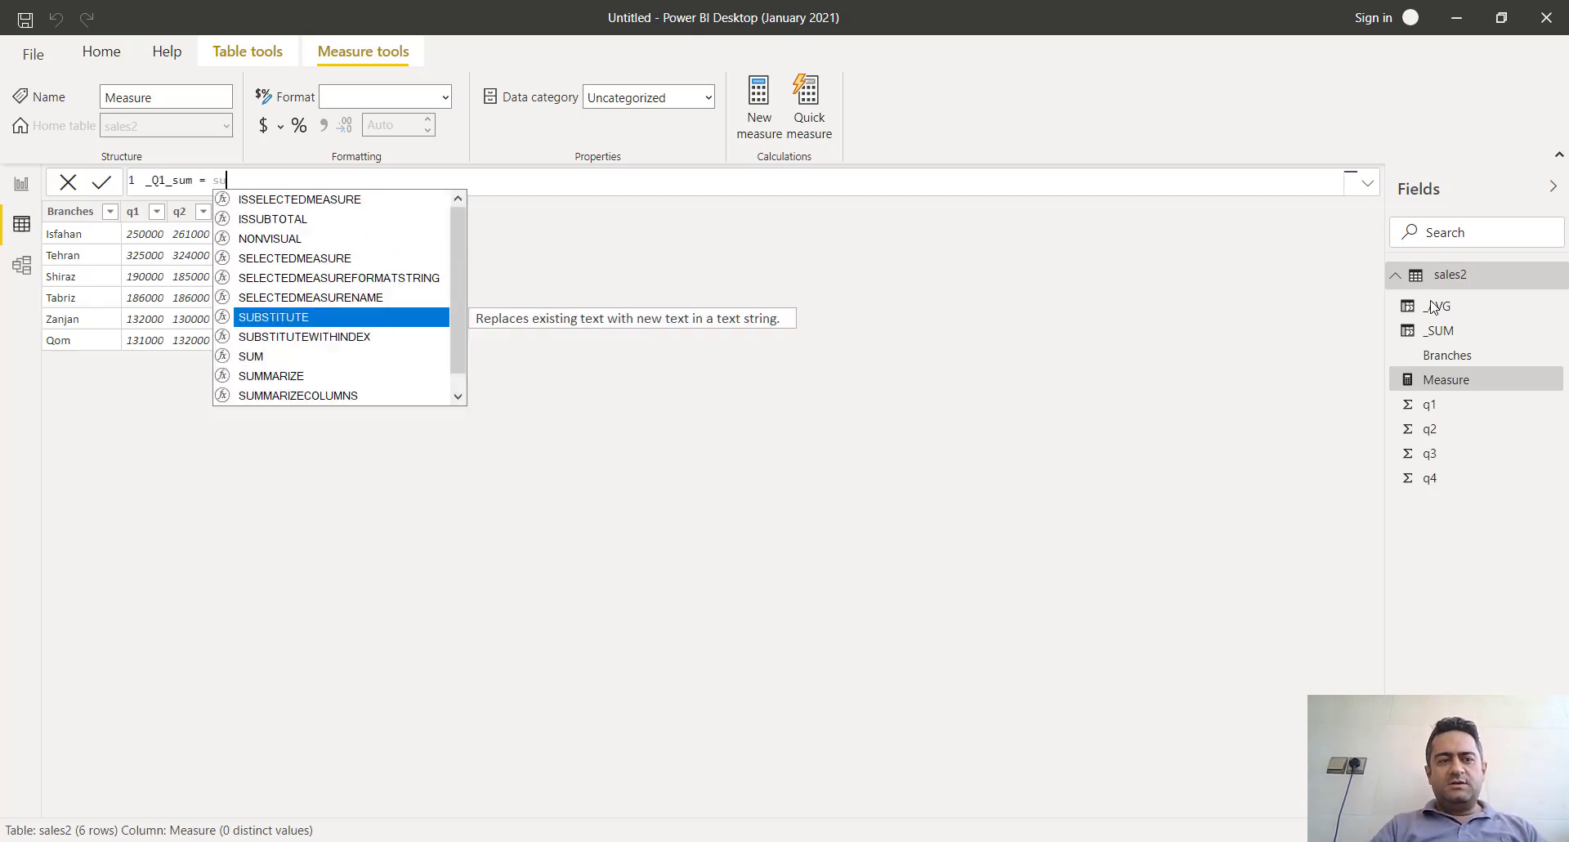
{"action": "type", "text": "m("}
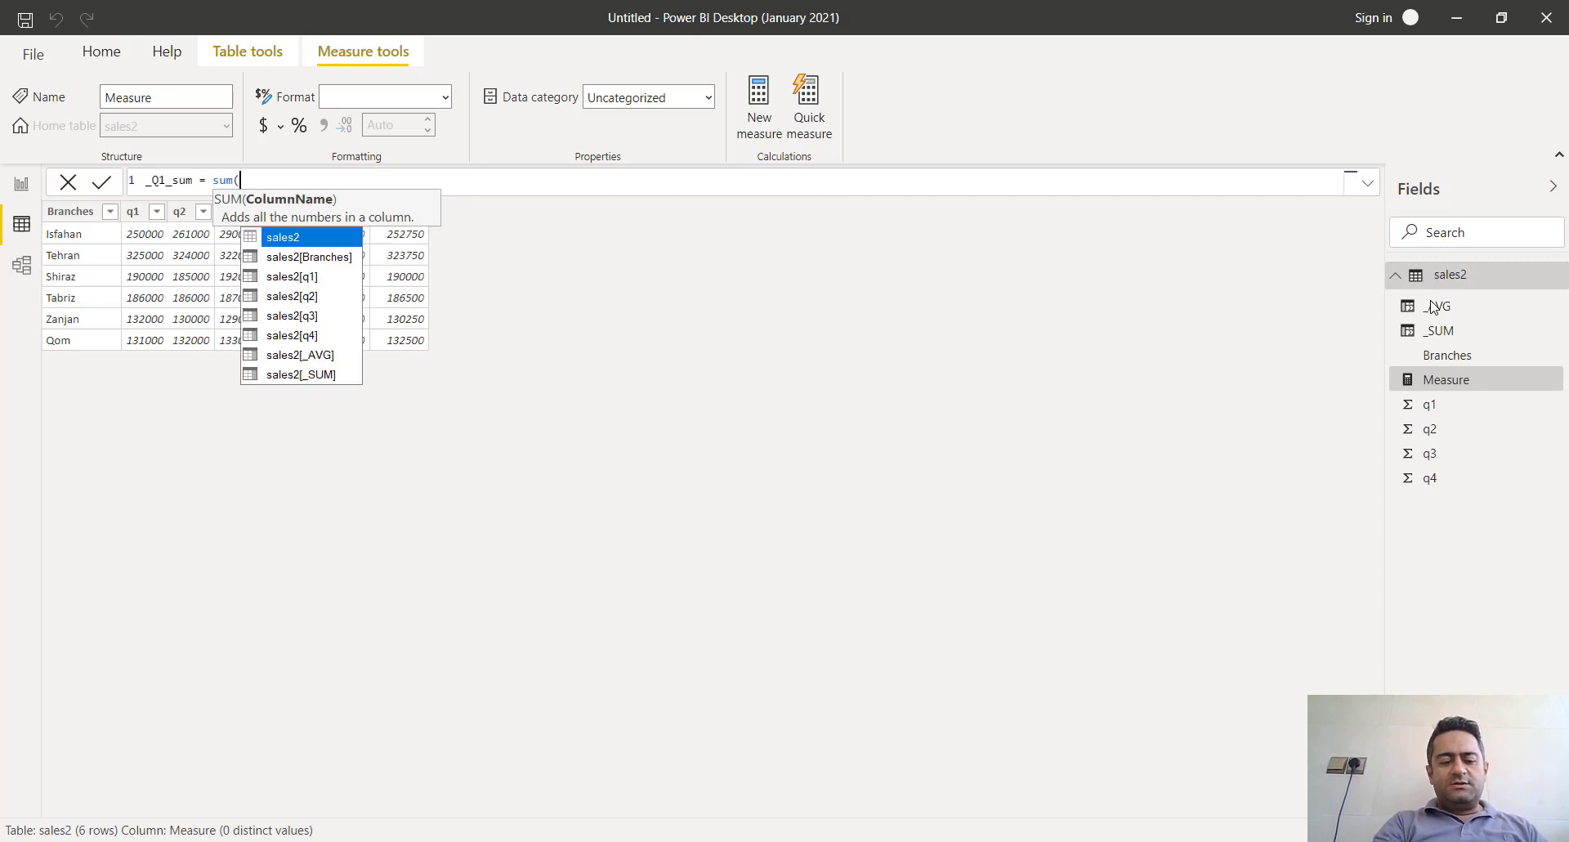
{"action": "type", "text": "q1"}
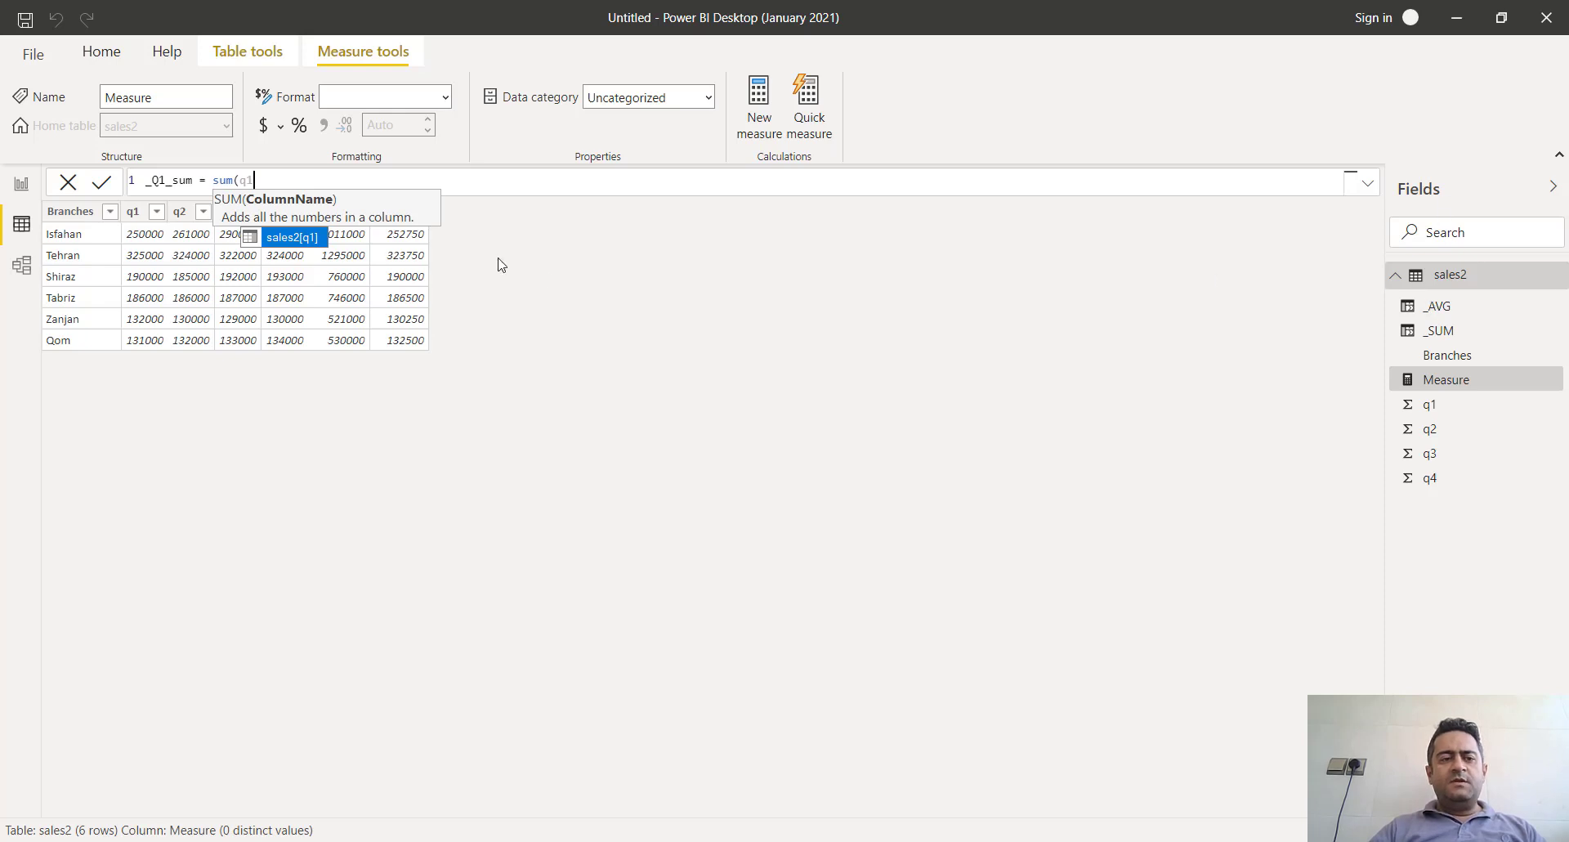
{"action": "left_click", "coordinate": [294, 236]}
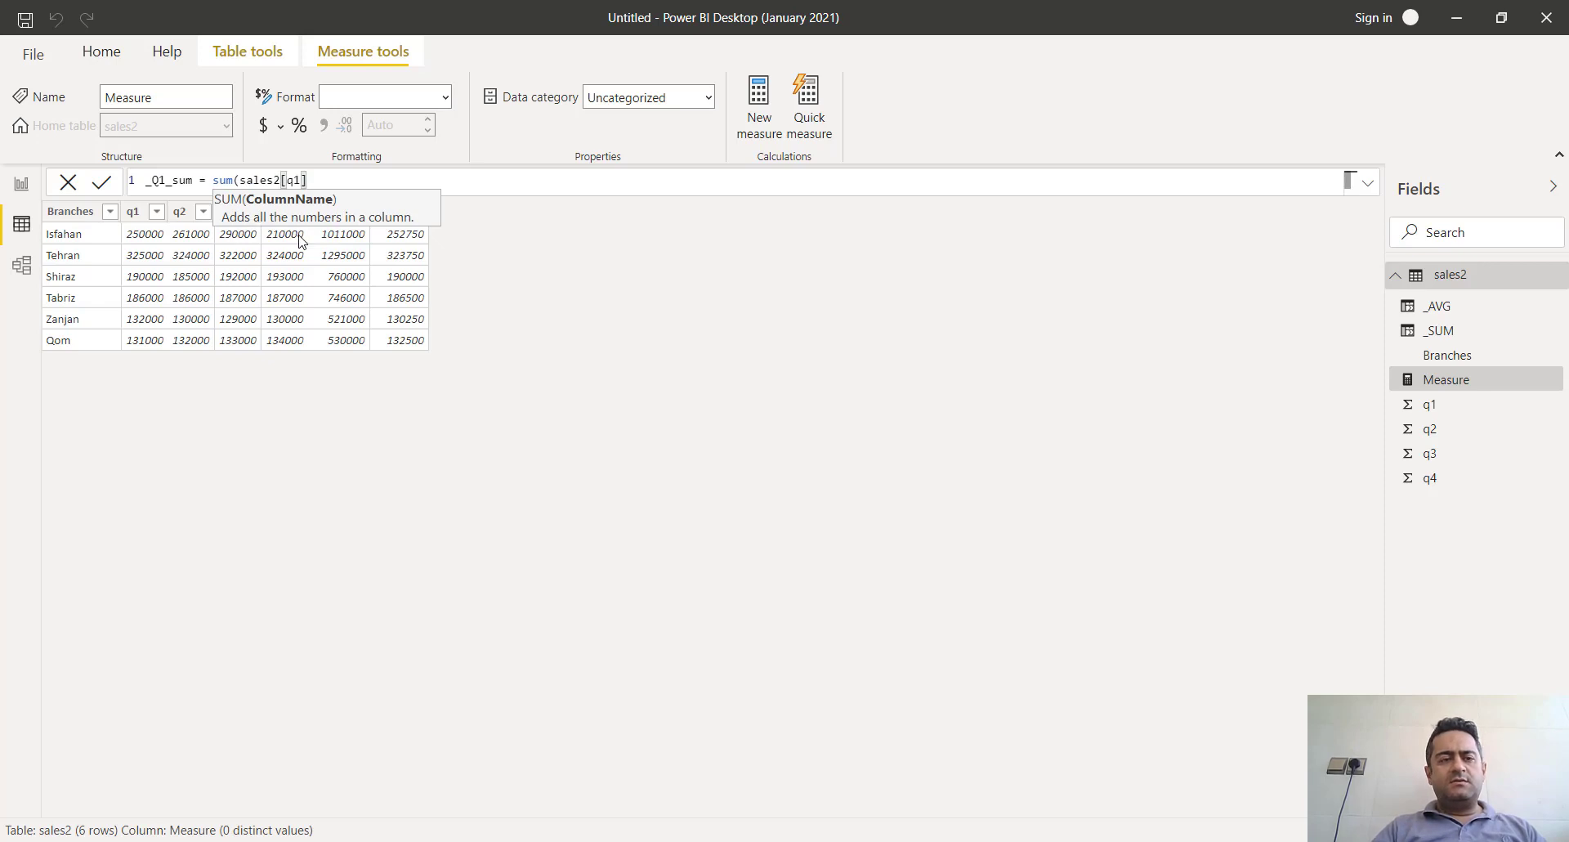
{"action": "type", "text": ")"}
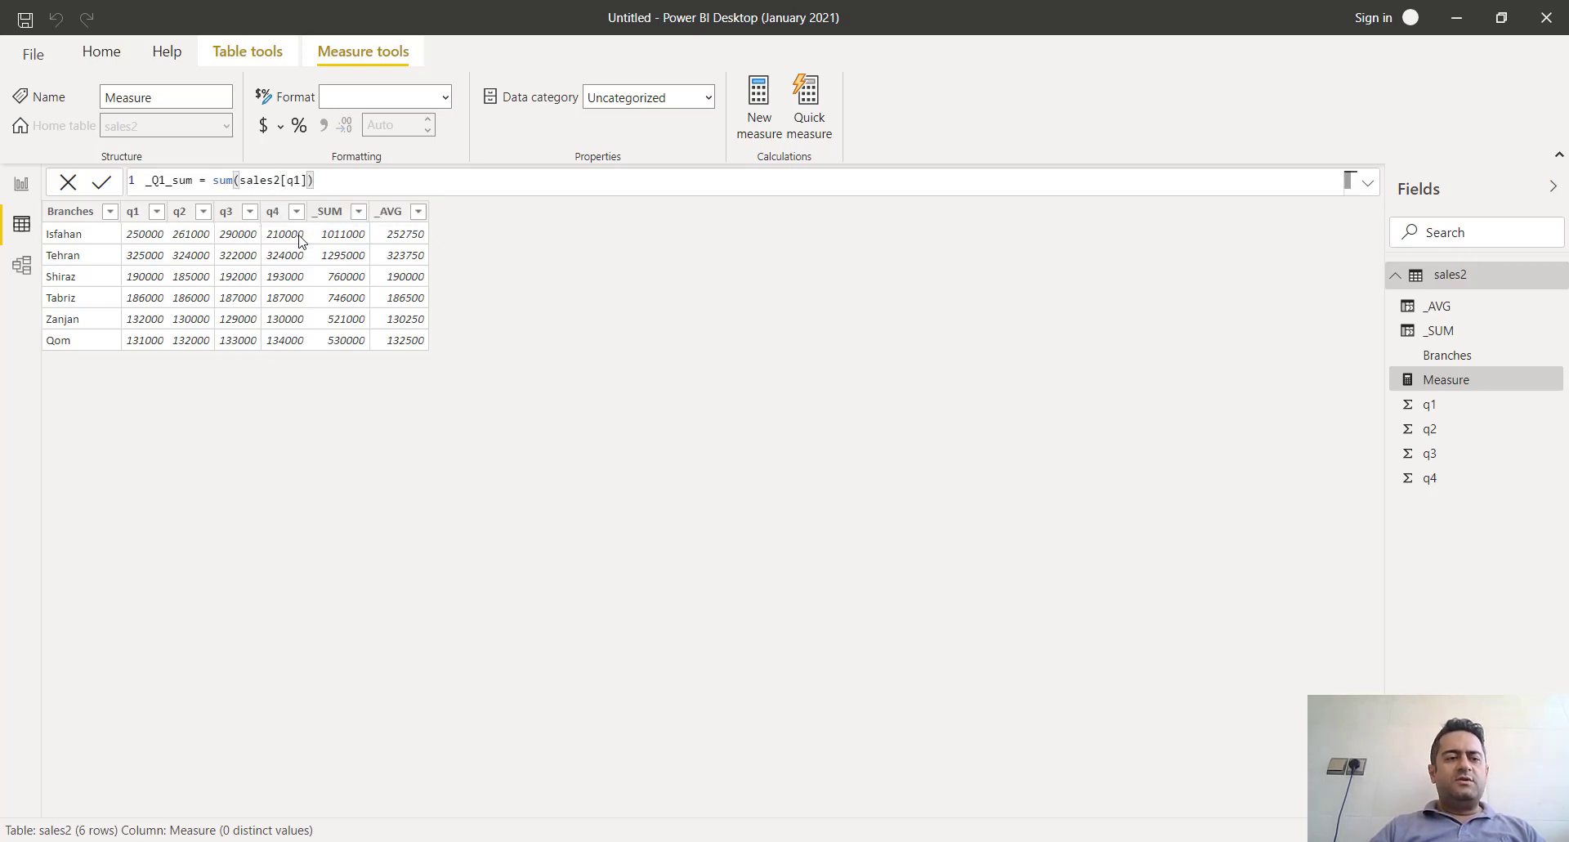
{"action": "left_click", "coordinate": [102, 183]}
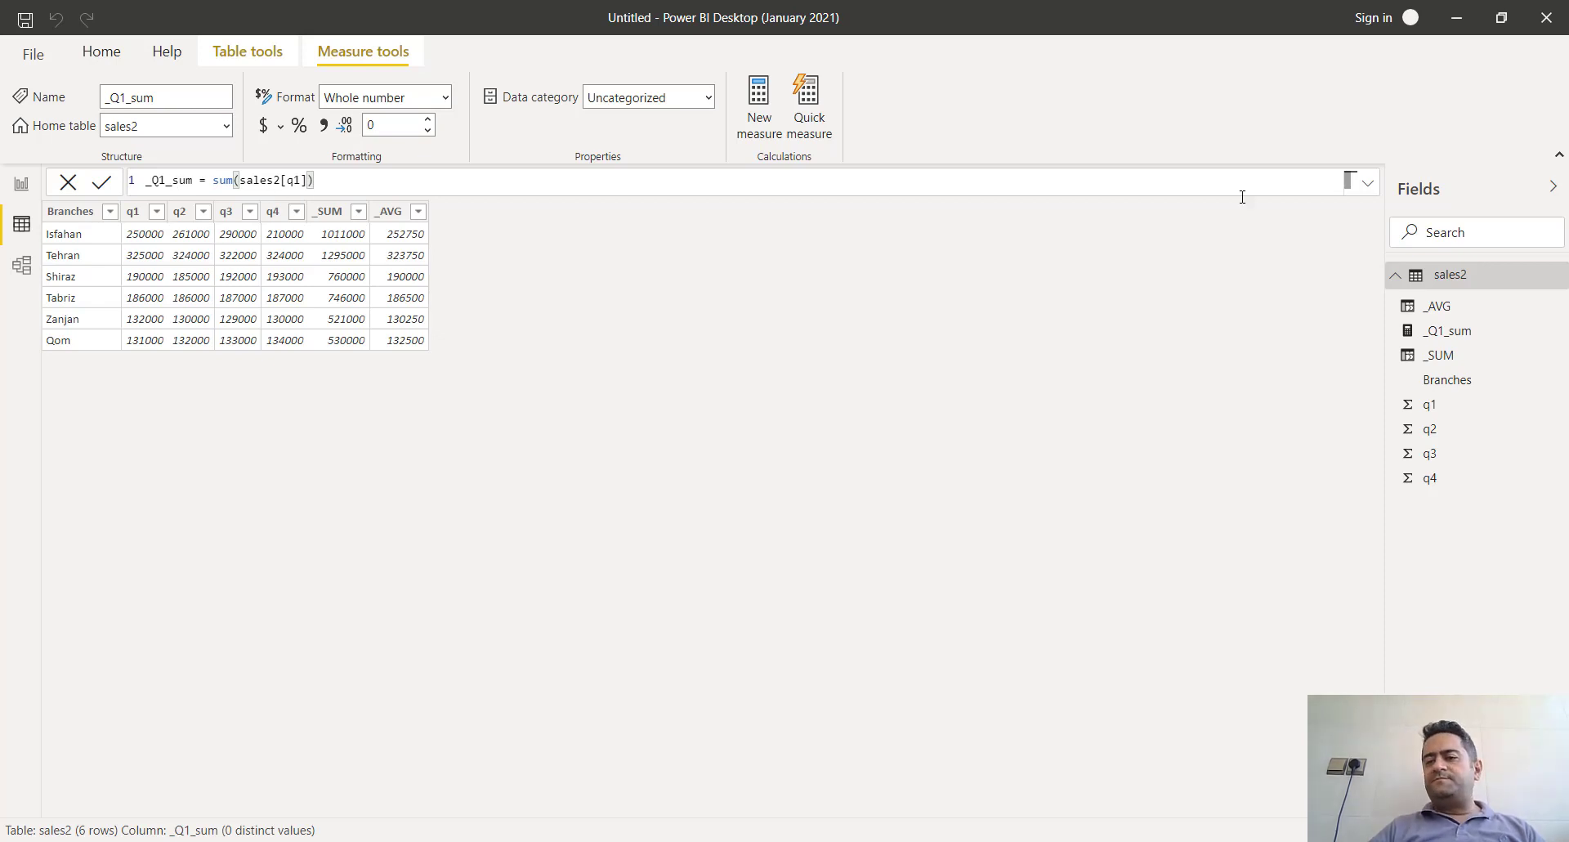
{"action": "left_click", "coordinate": [1479, 339]}
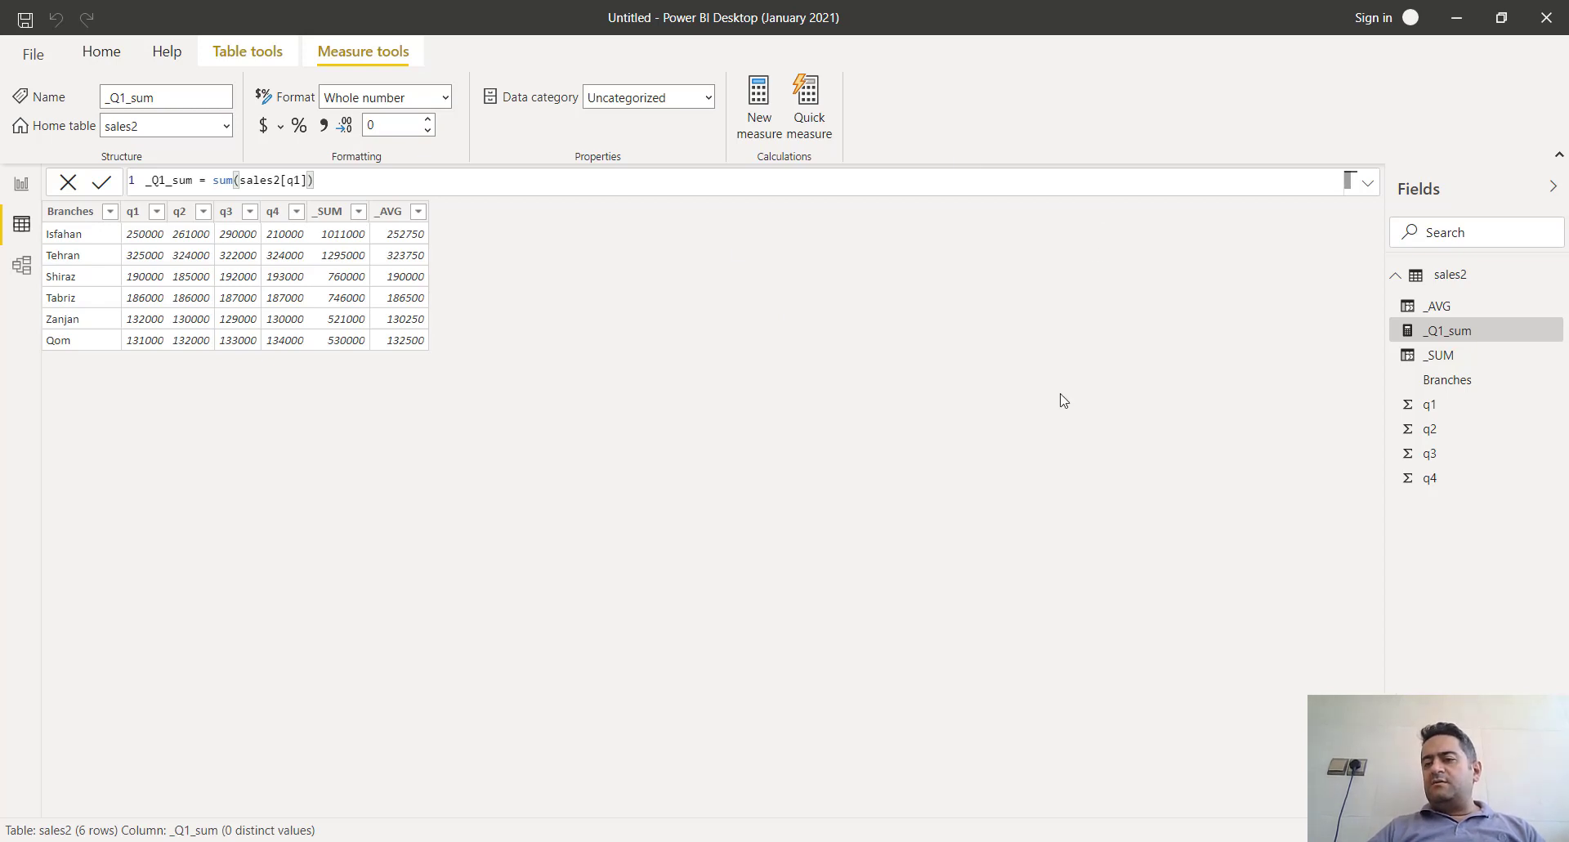
Step: Add another measure to the sales2 table and name it _Q2_sum in its formula
{"action": "right_click", "coordinate": [1459, 279]}
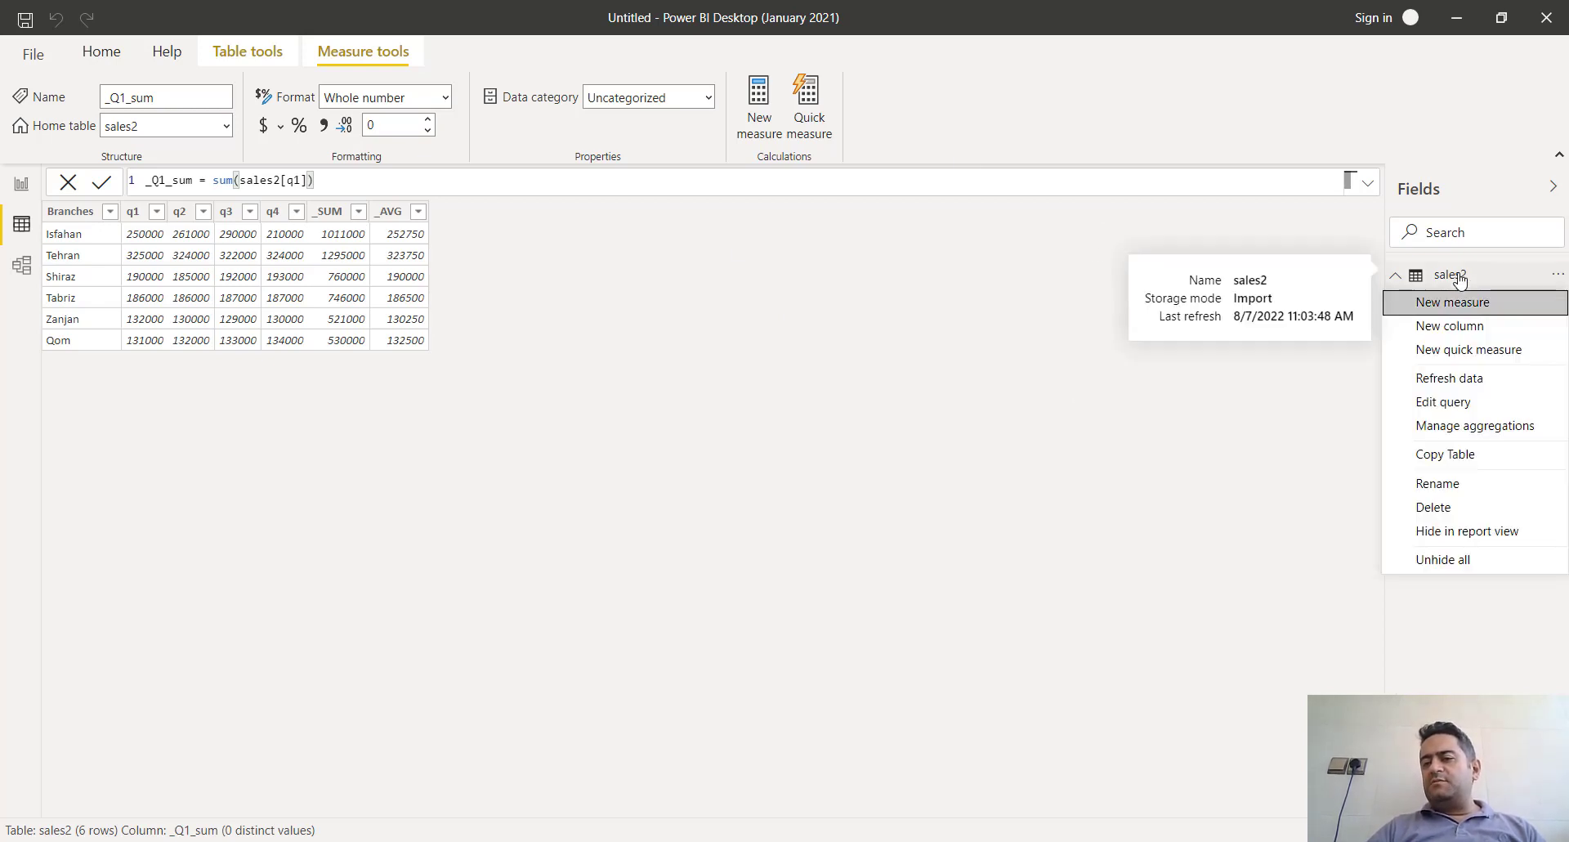
{"action": "key", "text": "Escape"}
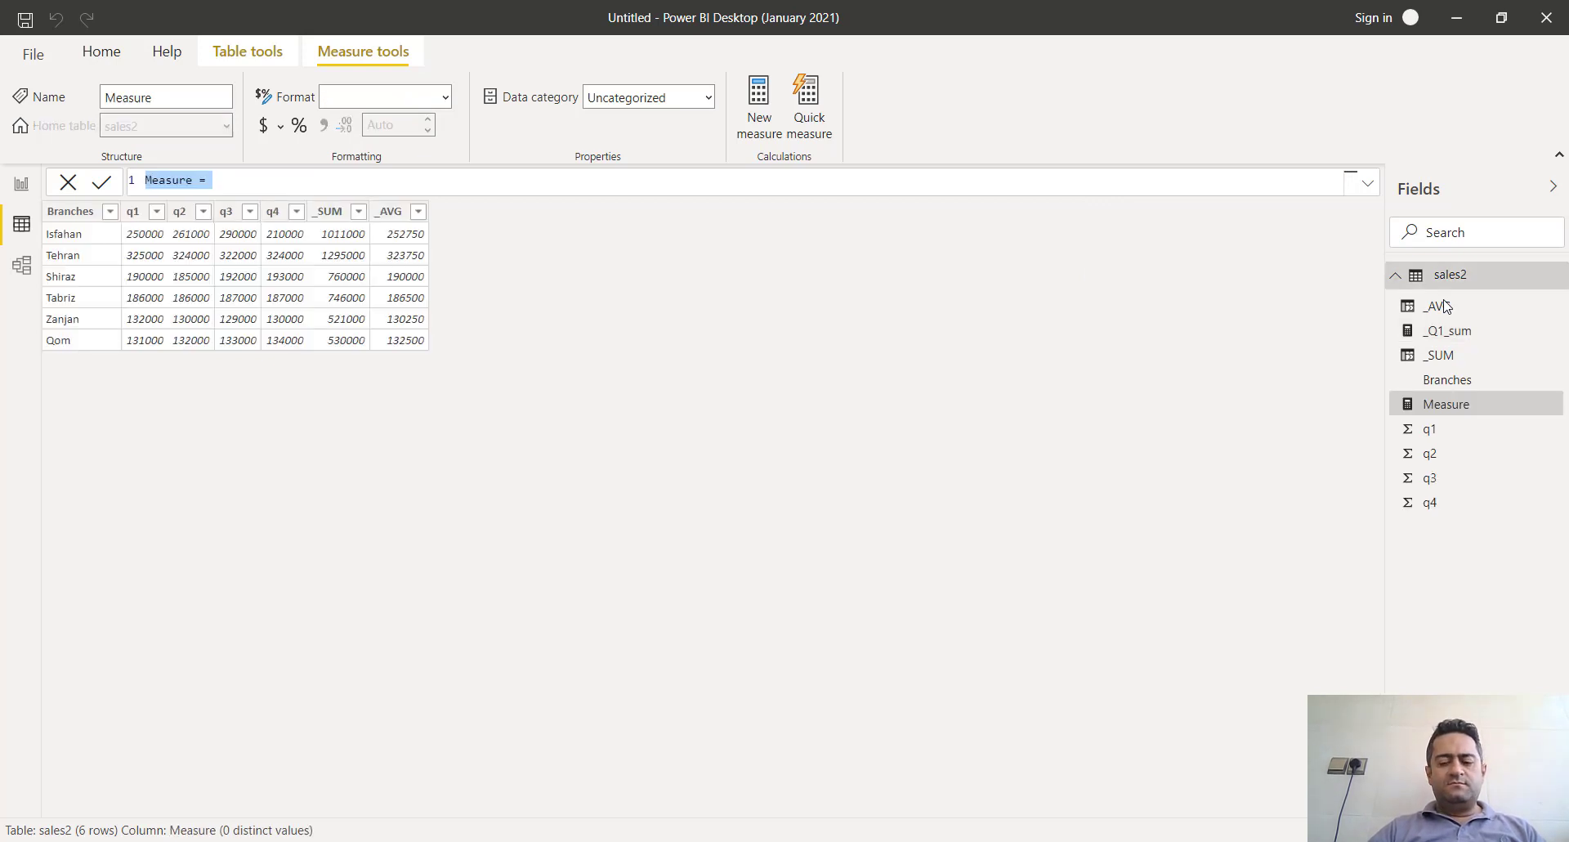
{"action": "type", "text": "_"}
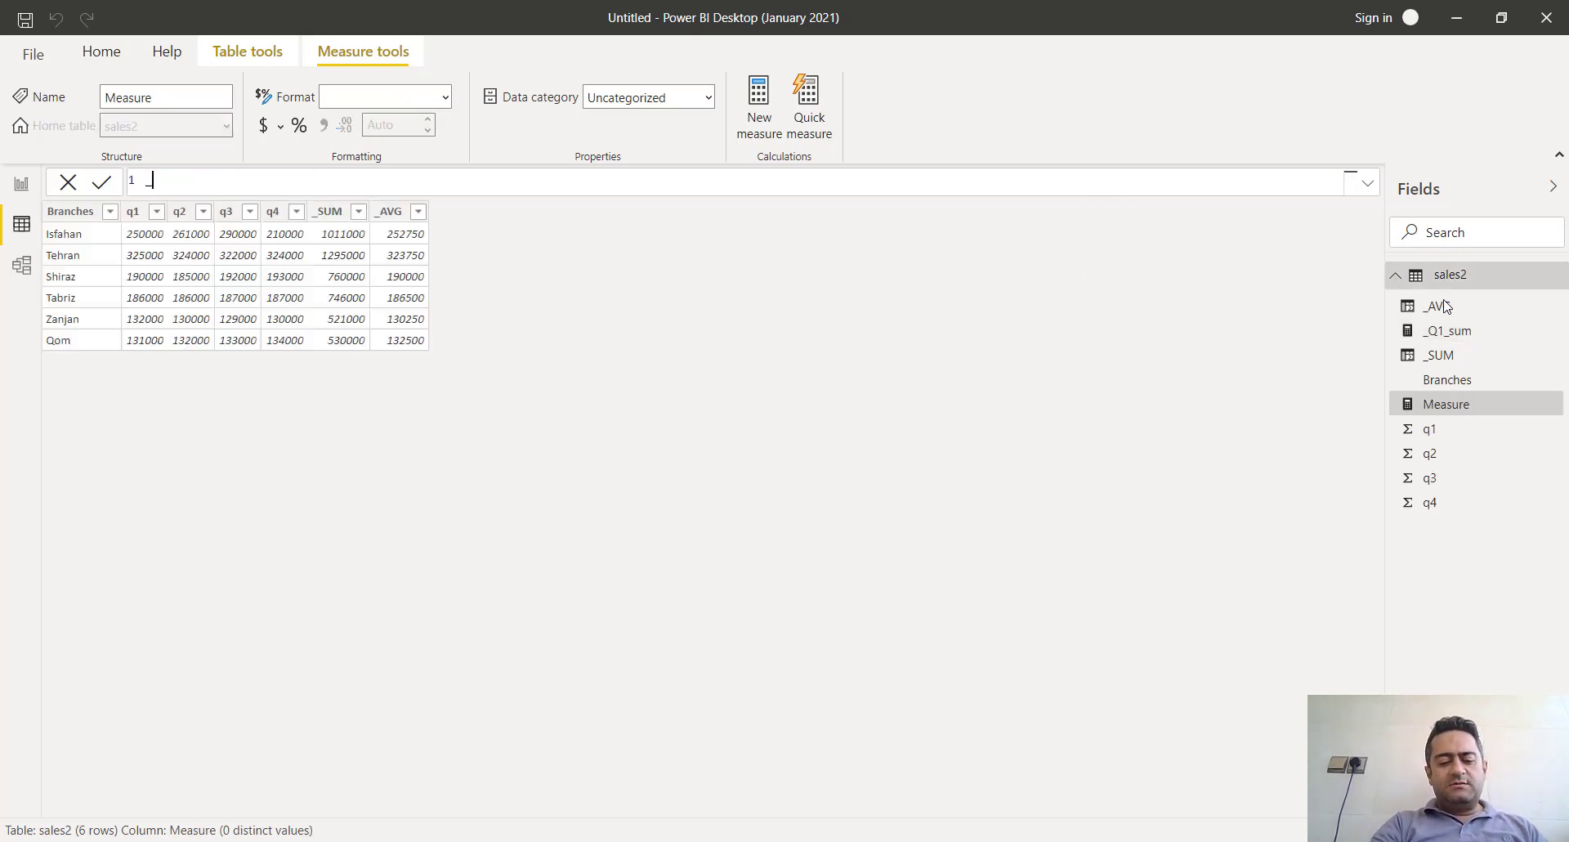
{"action": "type", "text": "Q"}
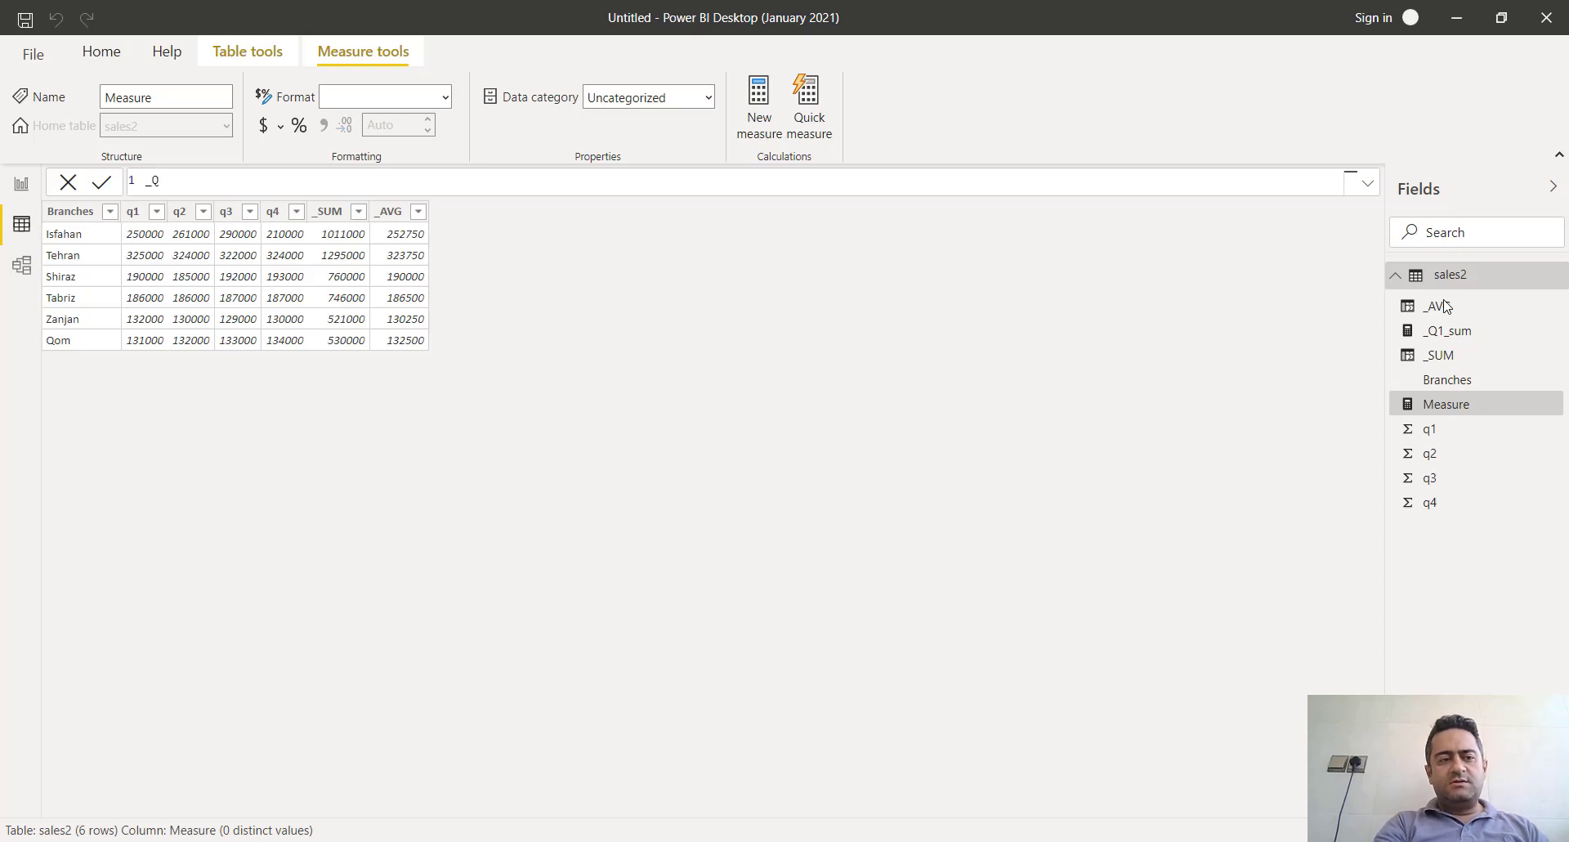
{"action": "type", "text": "2_"}
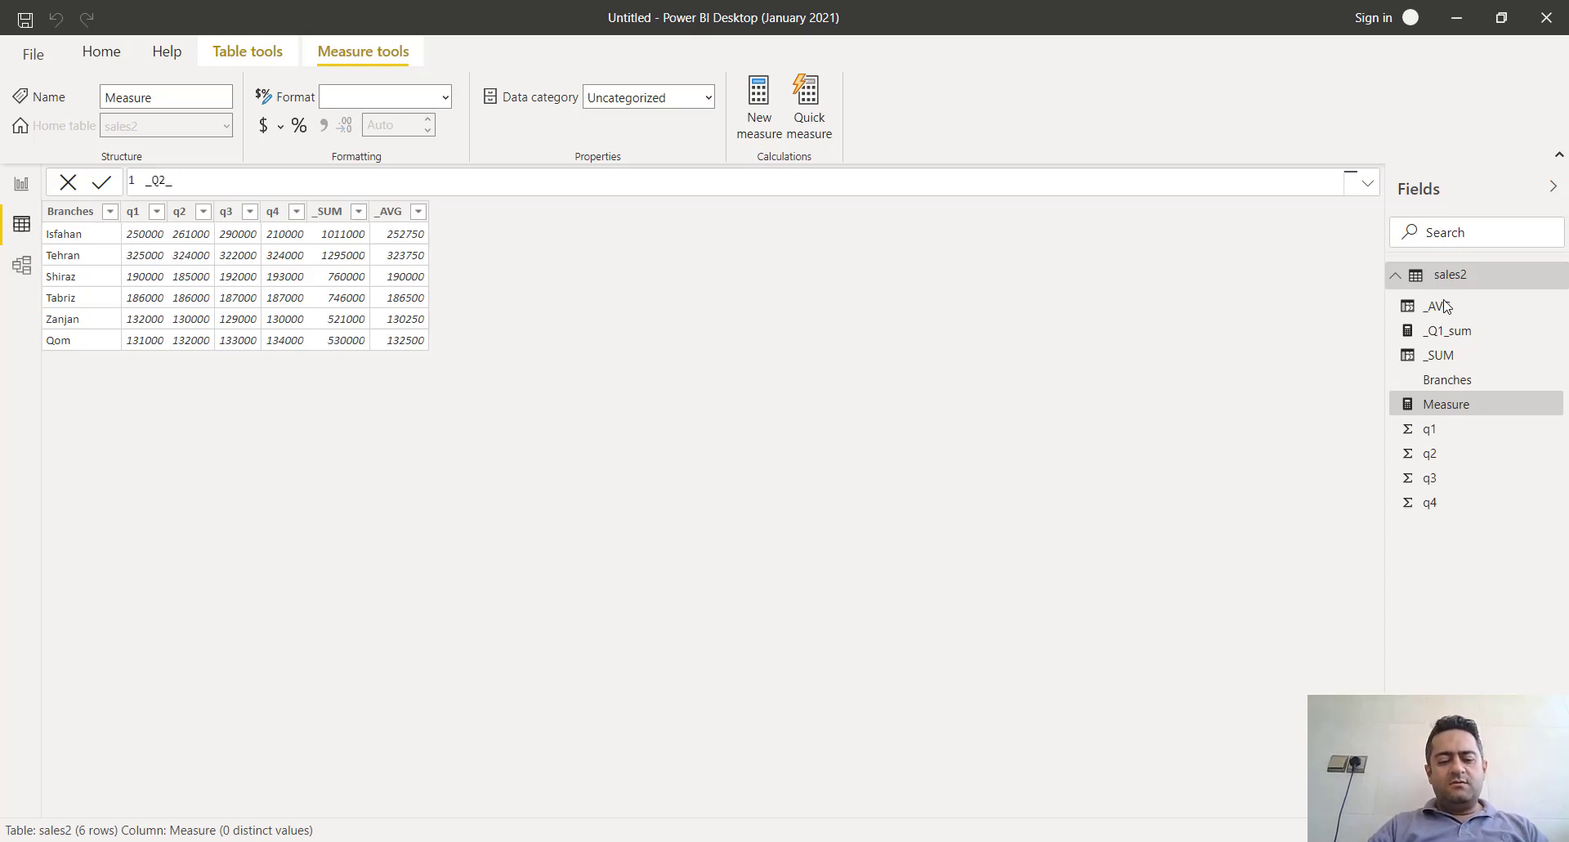
{"action": "type", "text": "sum = "}
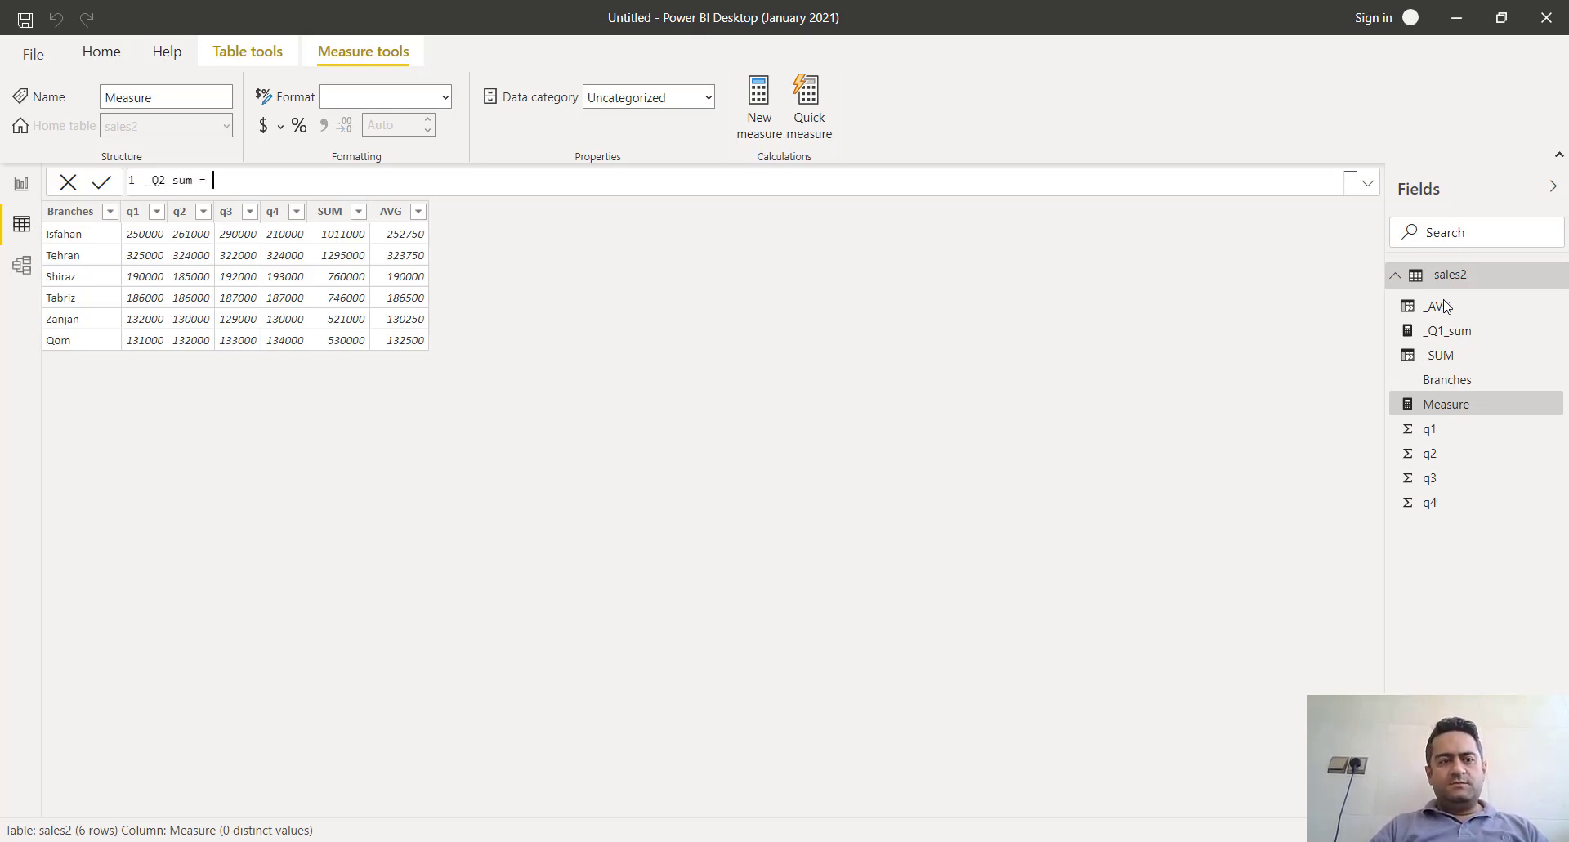
Step: Define the _Q2_sum measure as sum(sales2[q2]) and commit the formula
{"action": "type", "text": "sum"}
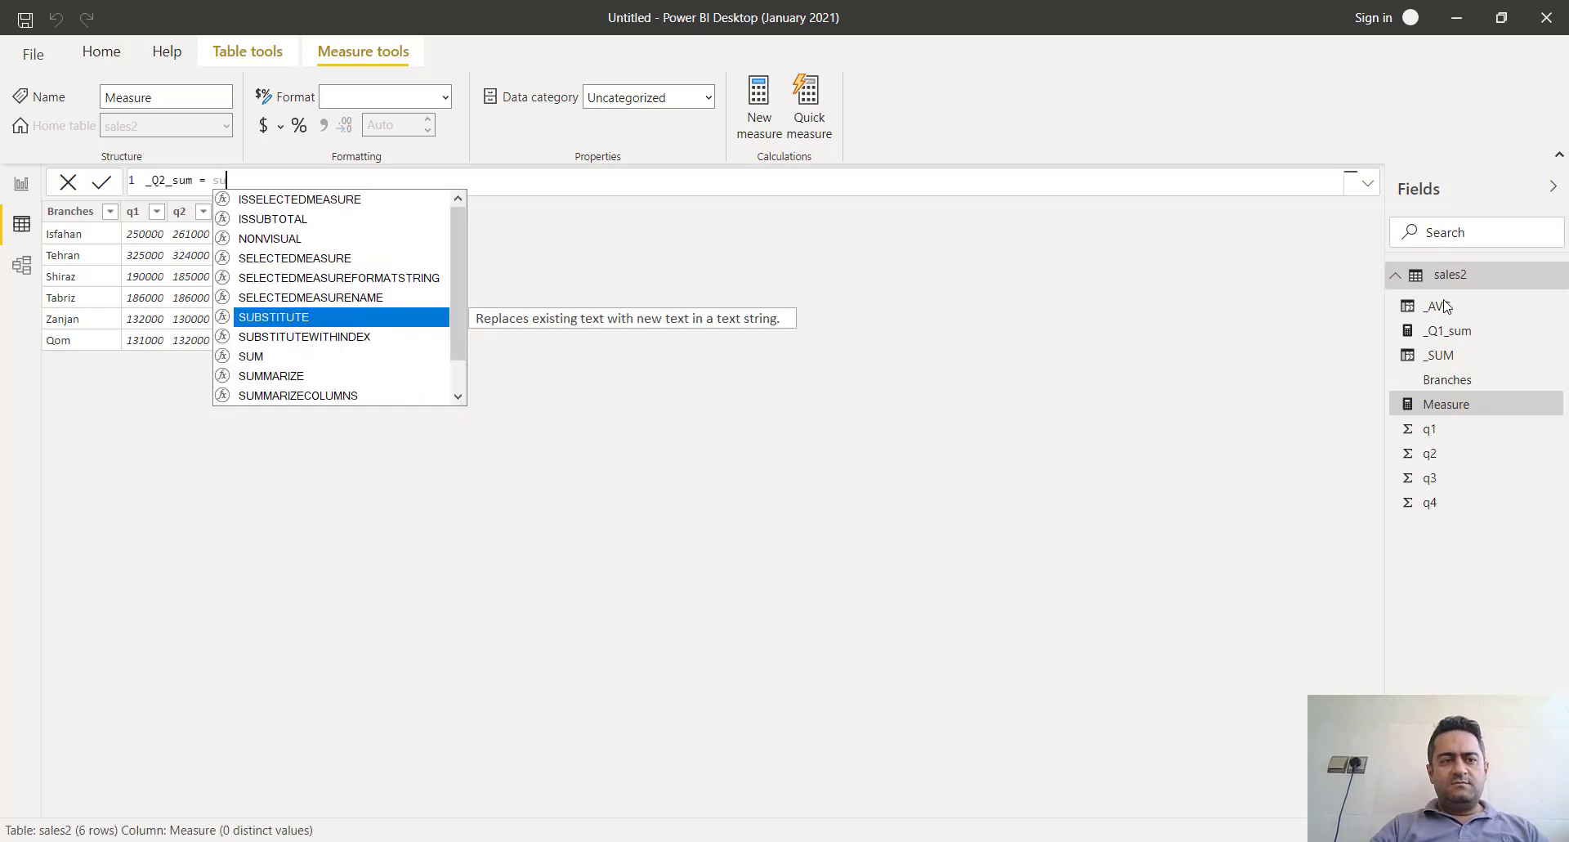
{"action": "type", "text": "("}
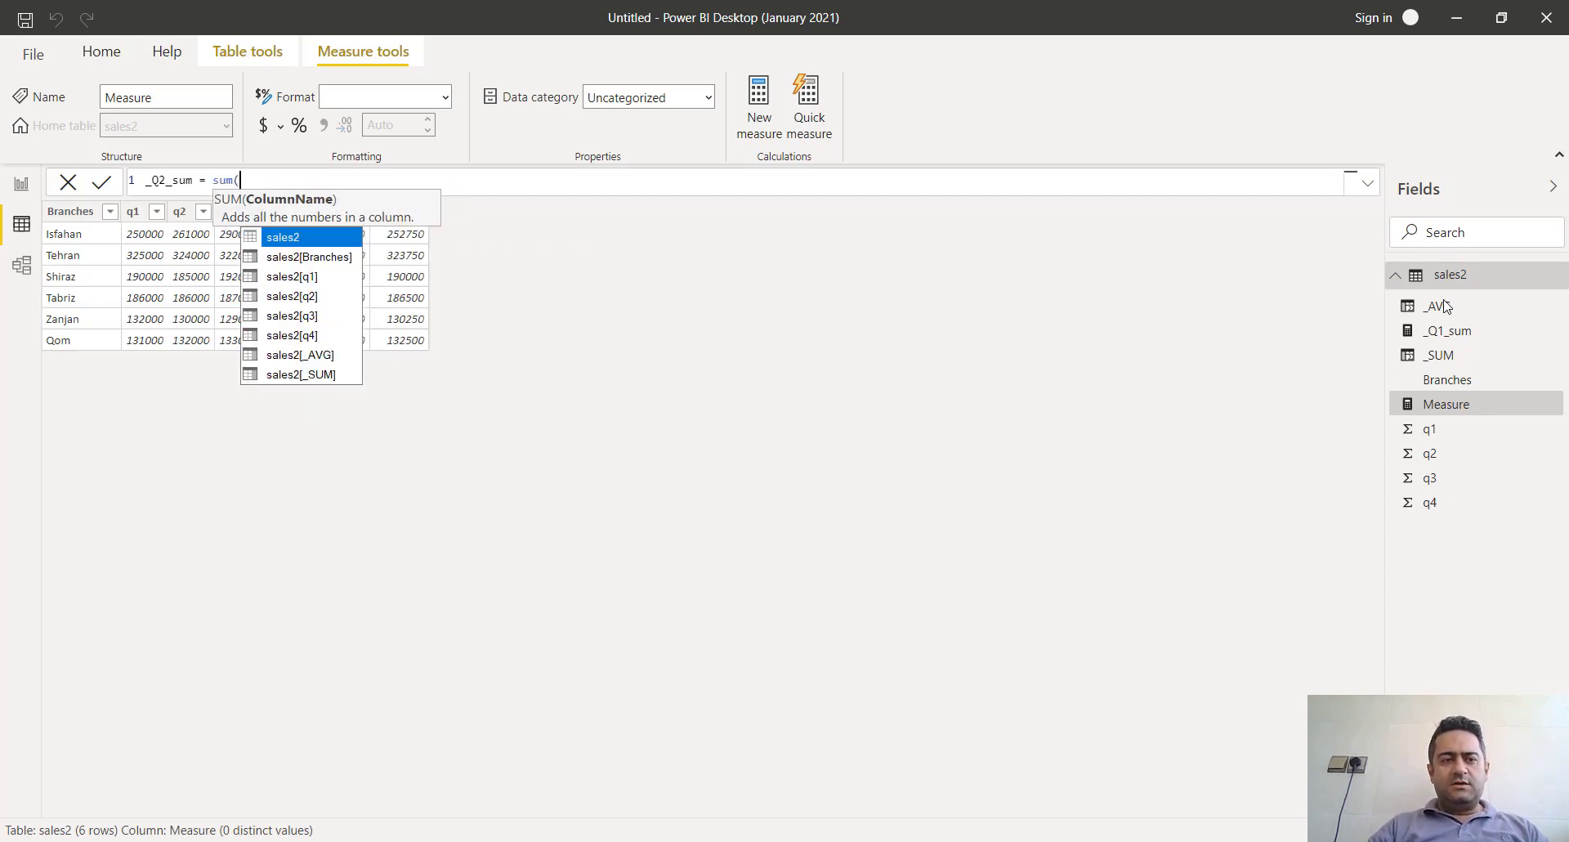
{"action": "key", "text": "Down"}
{"action": "key", "text": "Down"}
{"action": "key", "text": "Down"}
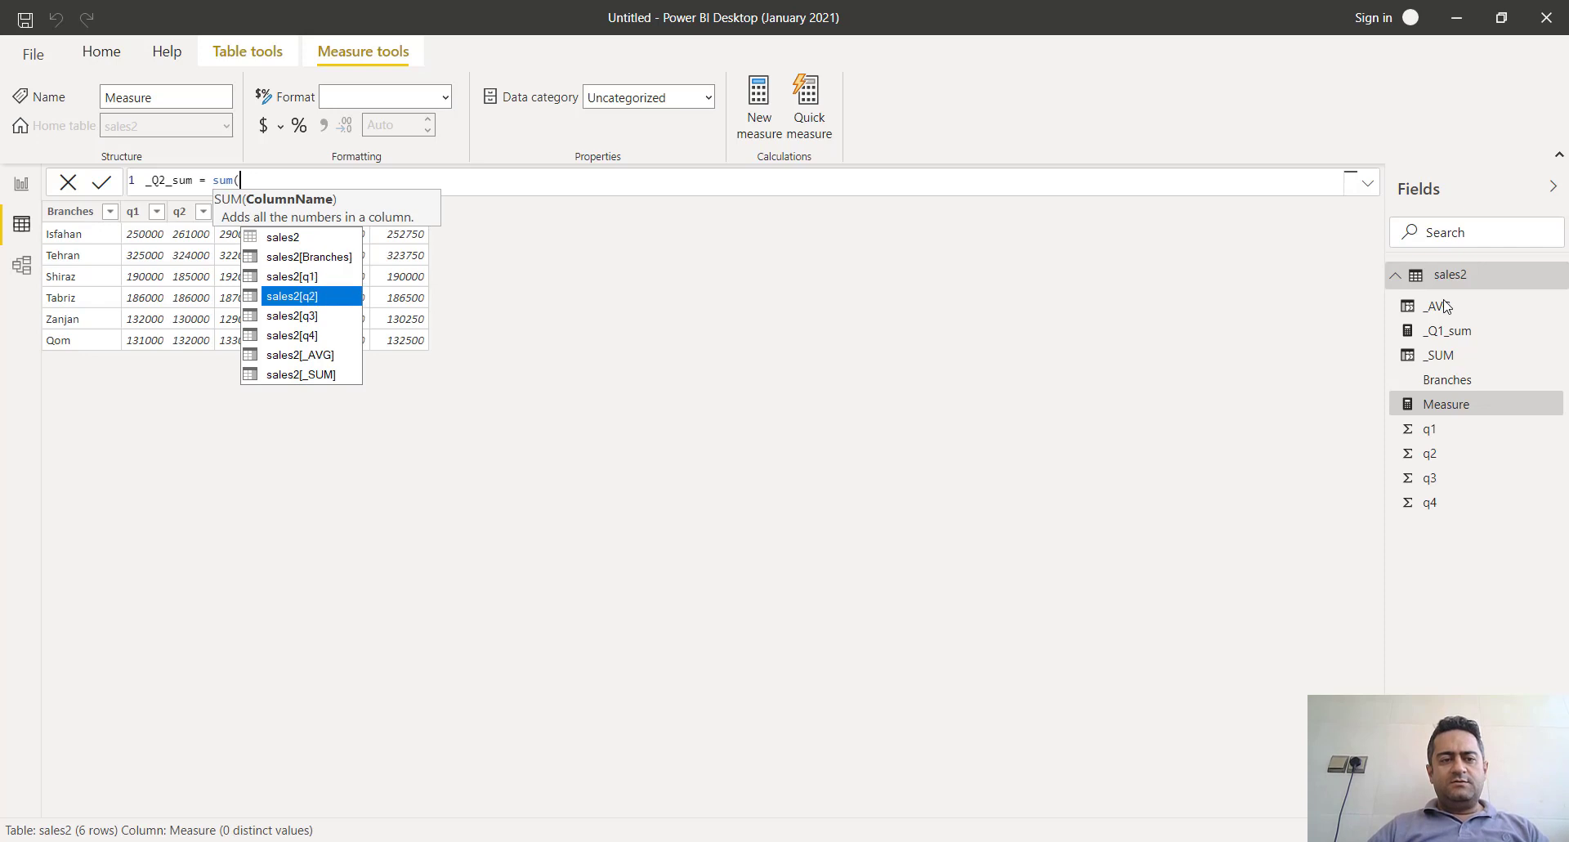
{"action": "key", "text": "Tab"}
{"action": "type", "text": ")"}
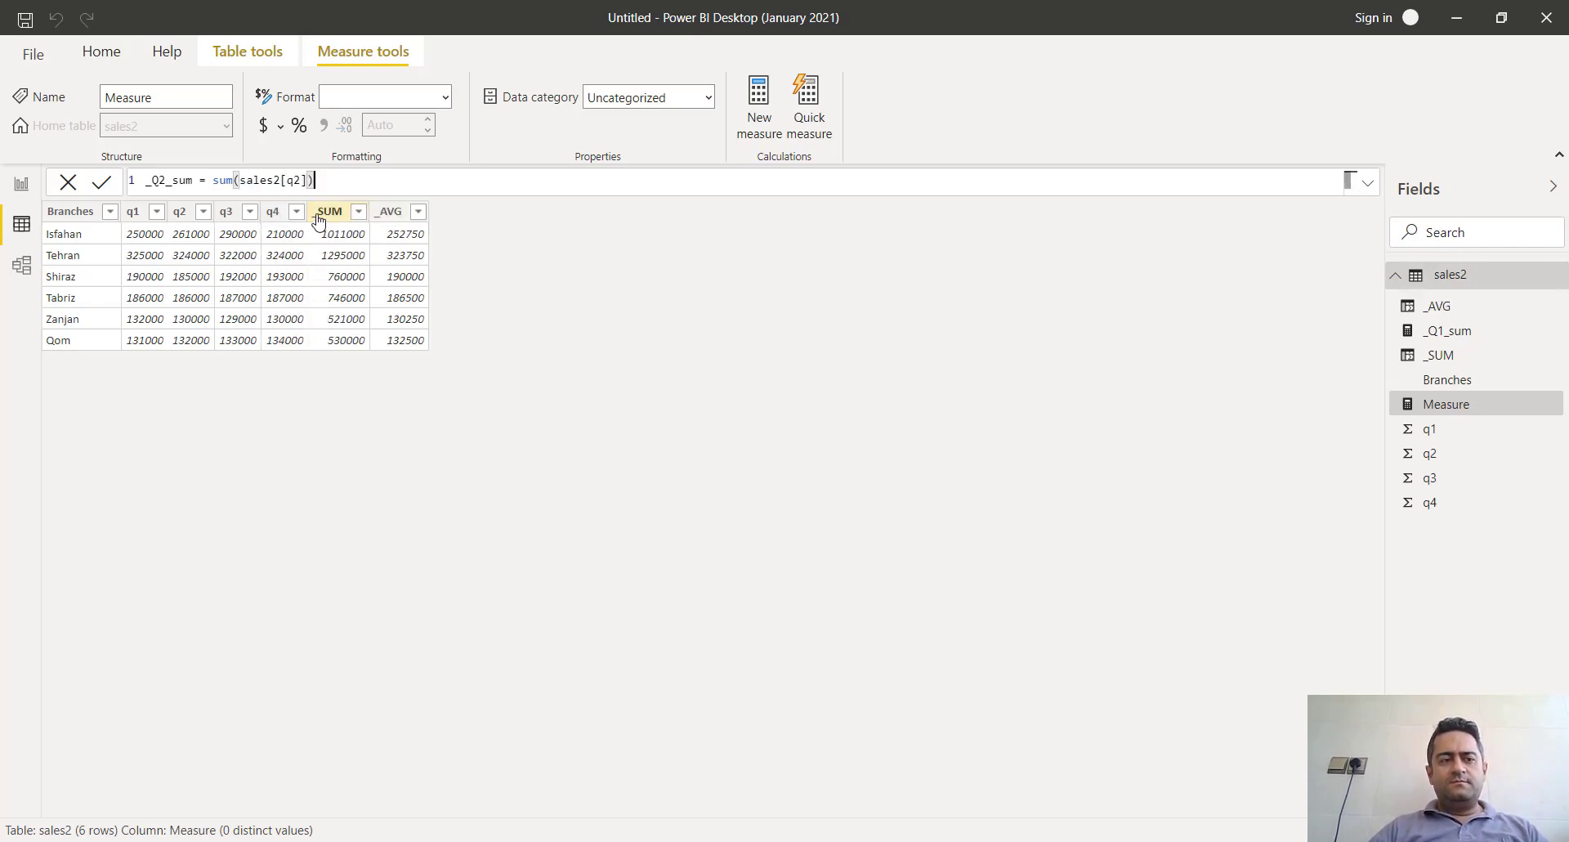
{"action": "left_click", "coordinate": [102, 184]}
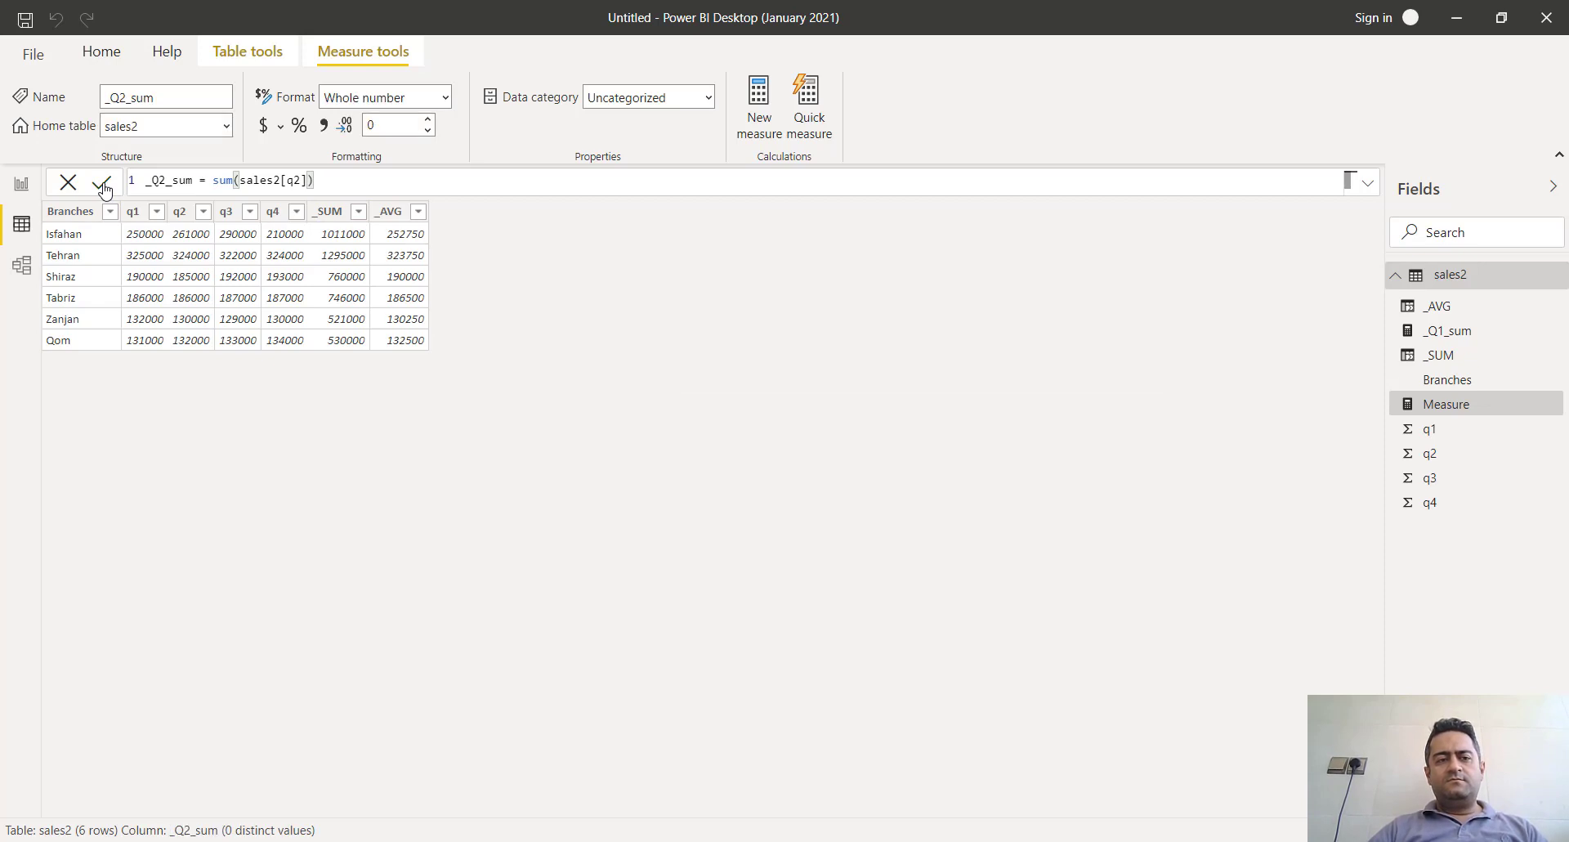
Step: Add a third measure to the sales2 table and name it _H1_sum in its formula
{"action": "right_click", "coordinate": [1449, 276]}
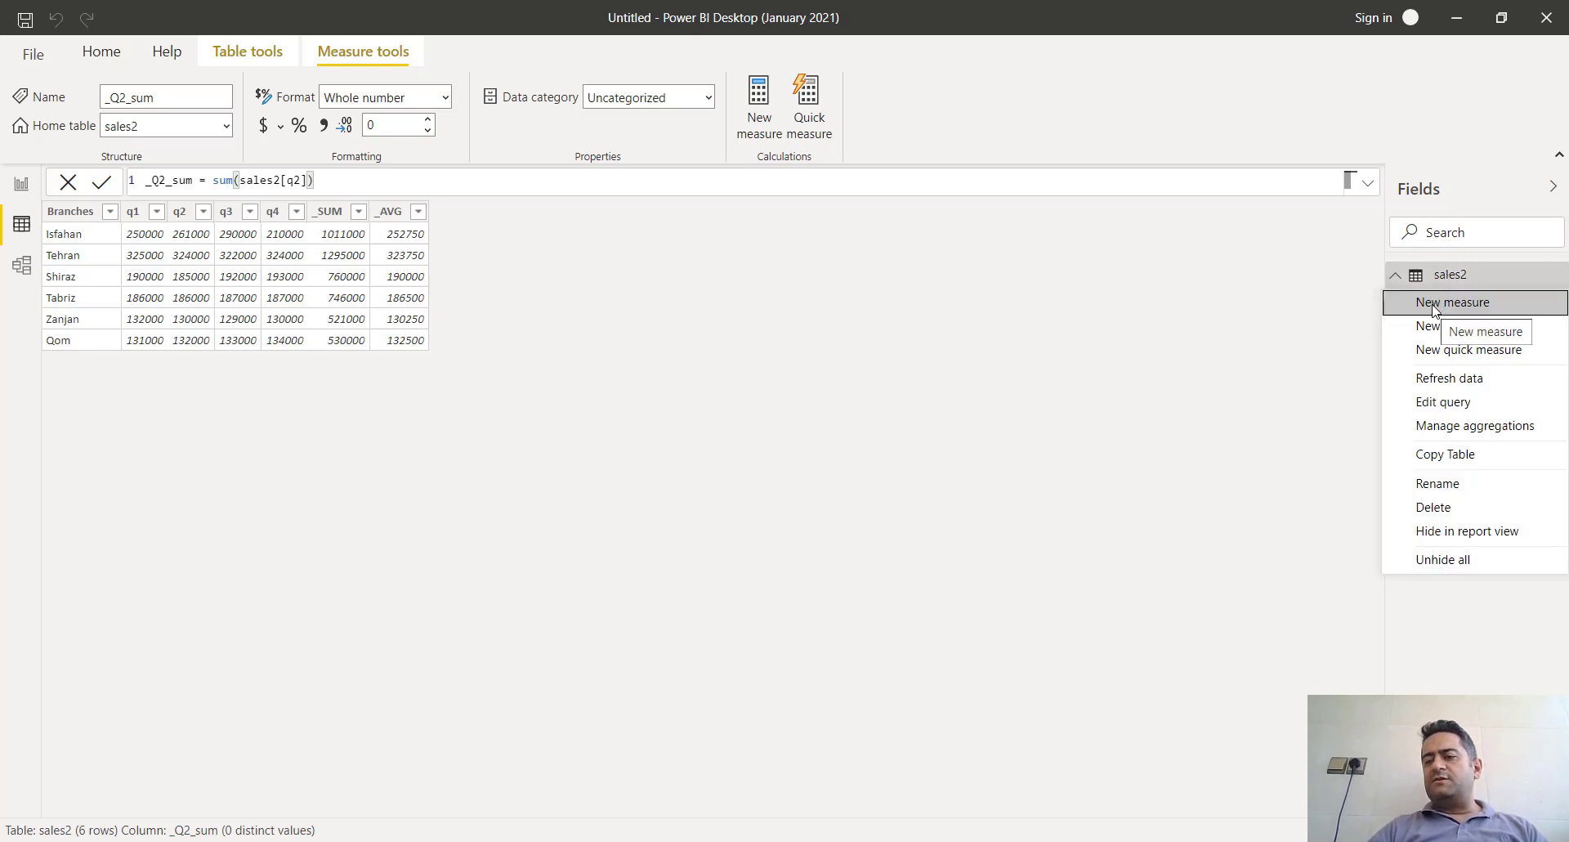
{"action": "left_click", "coordinate": [1432, 304]}
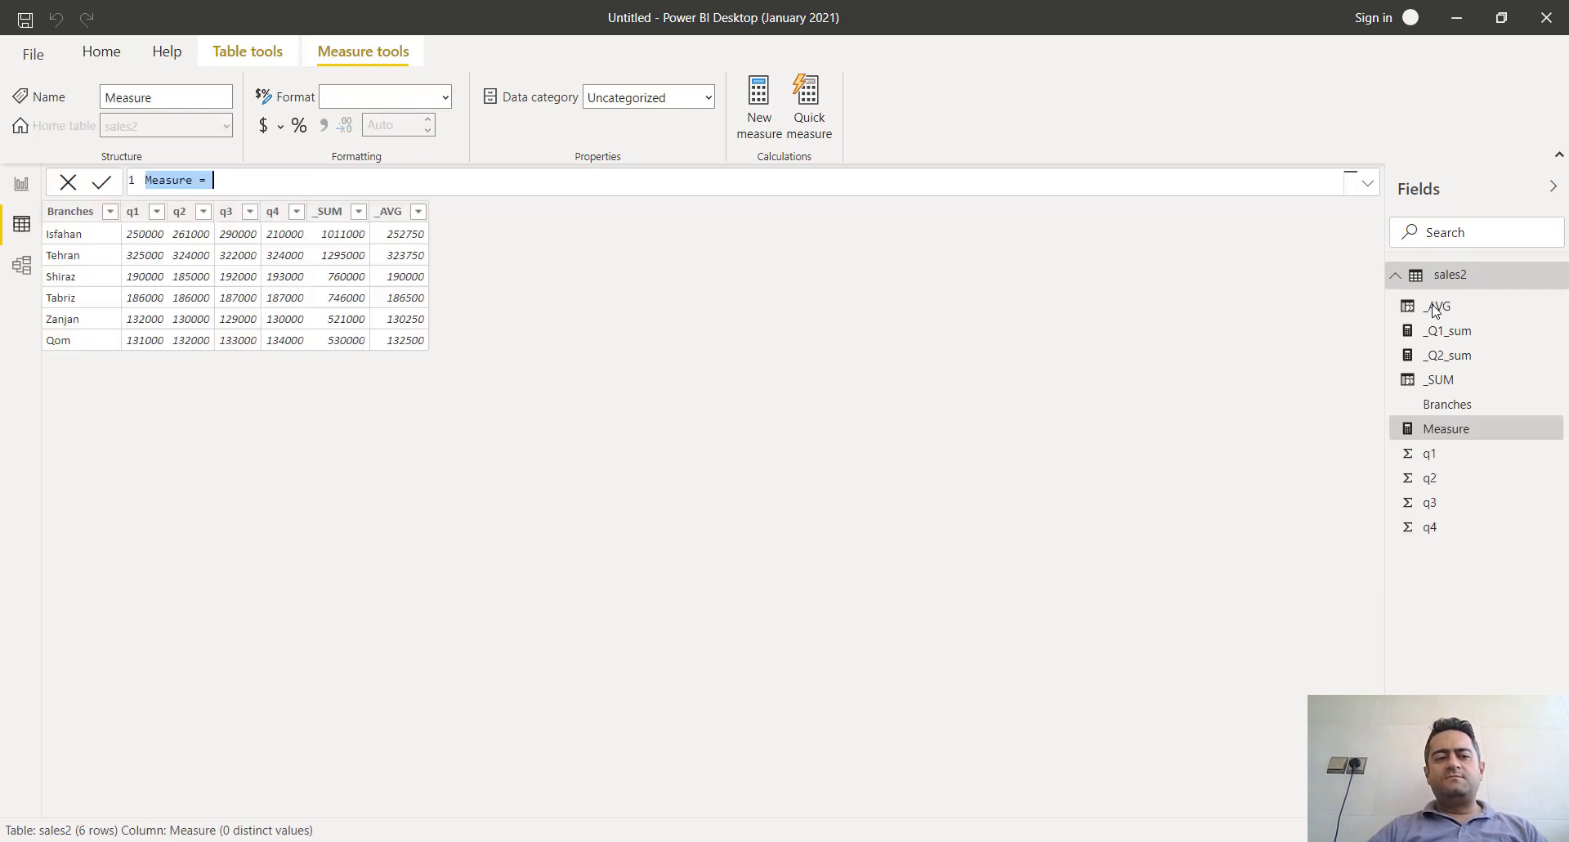
{"action": "type", "text": "_"}
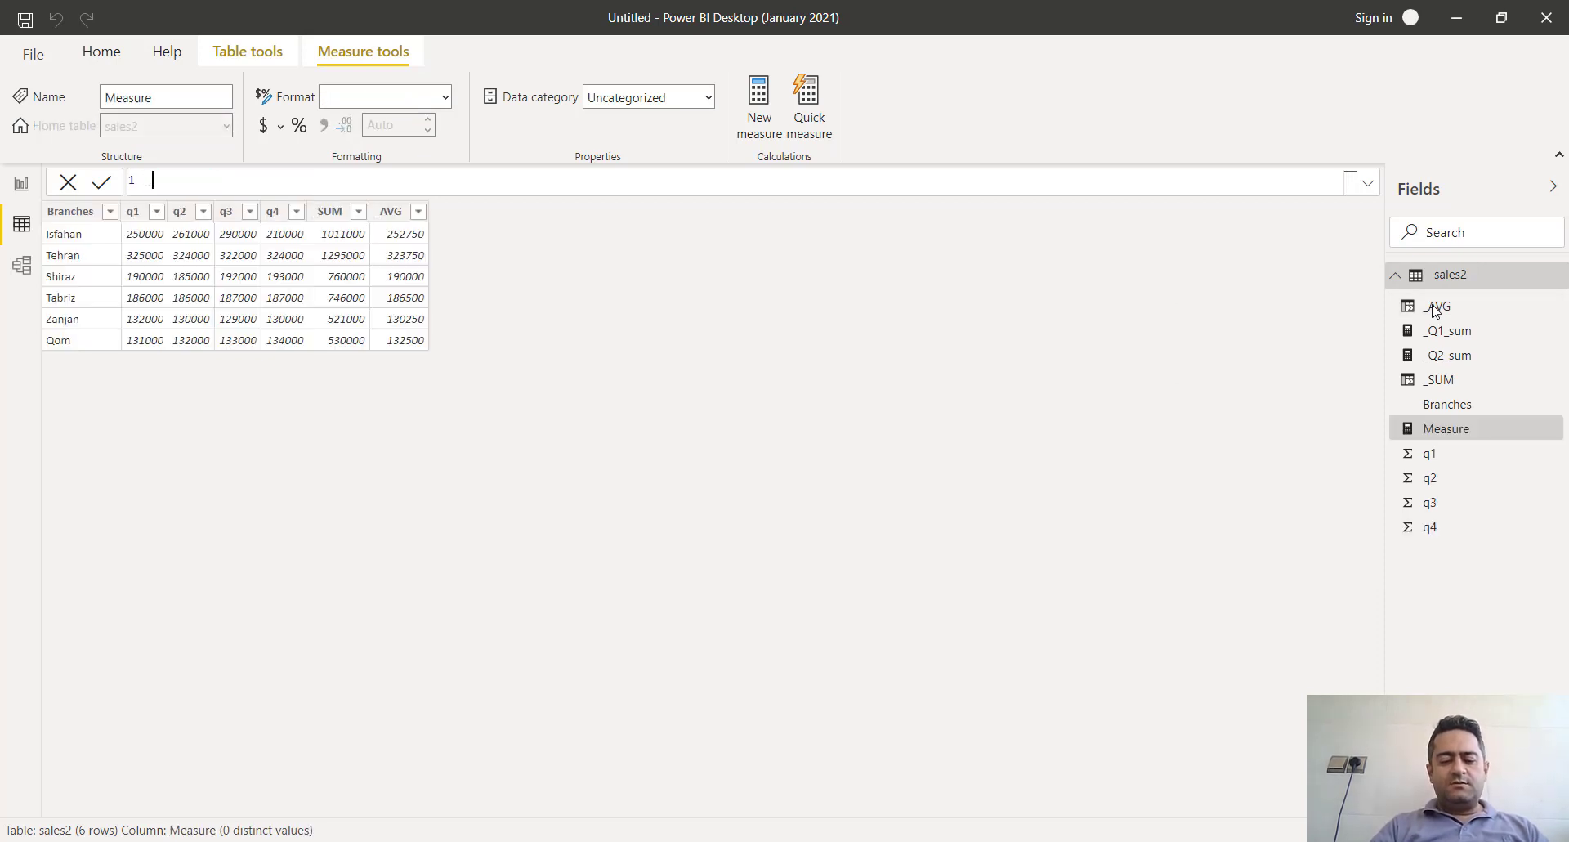
{"action": "type", "text": "H1"}
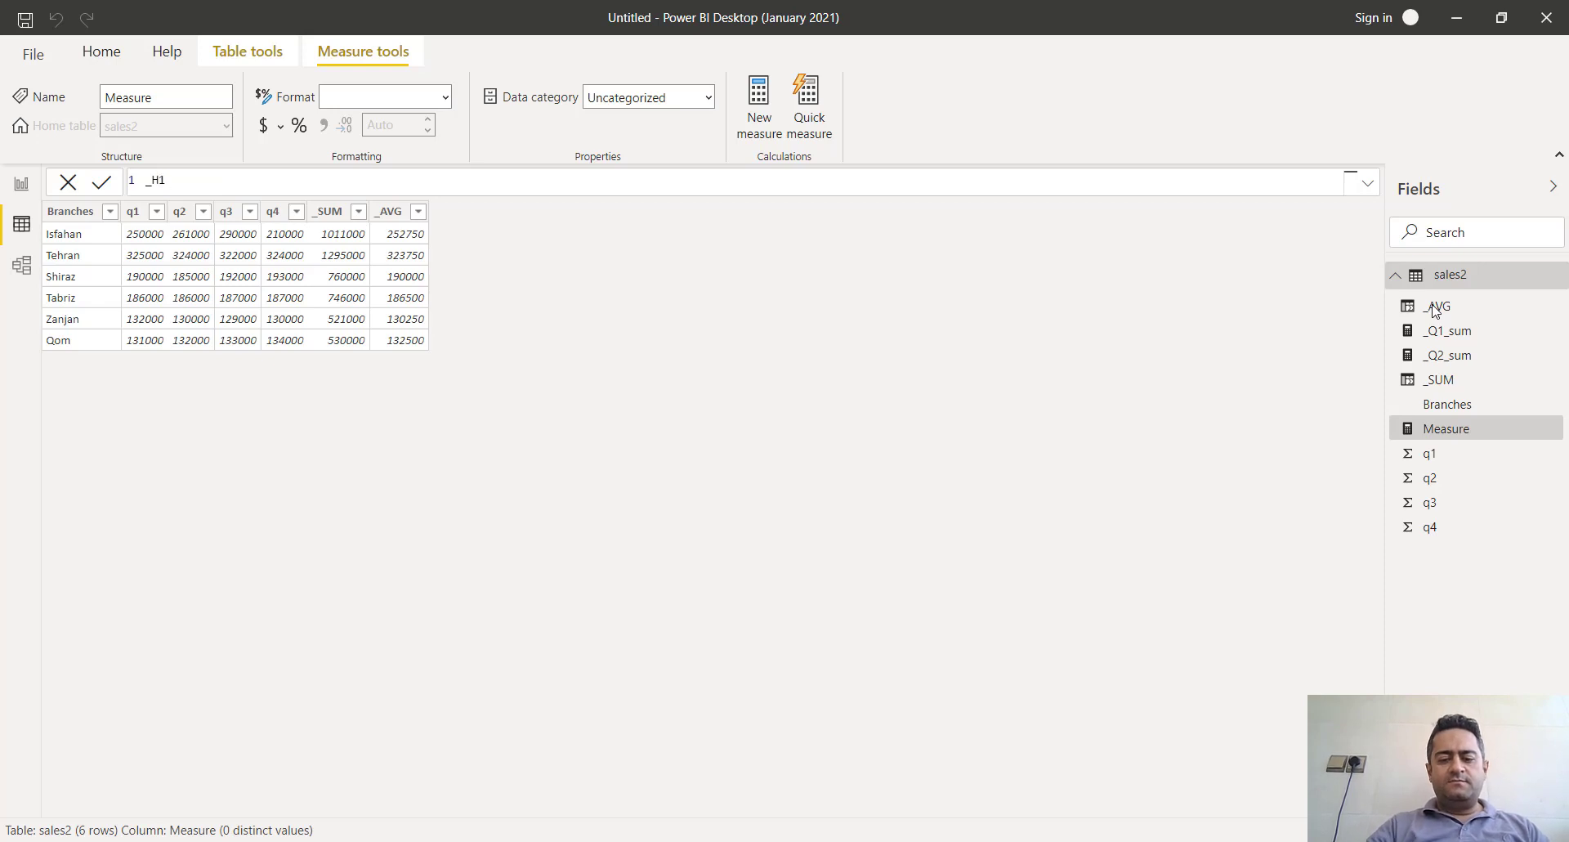
{"action": "type", "text": "+sum"}
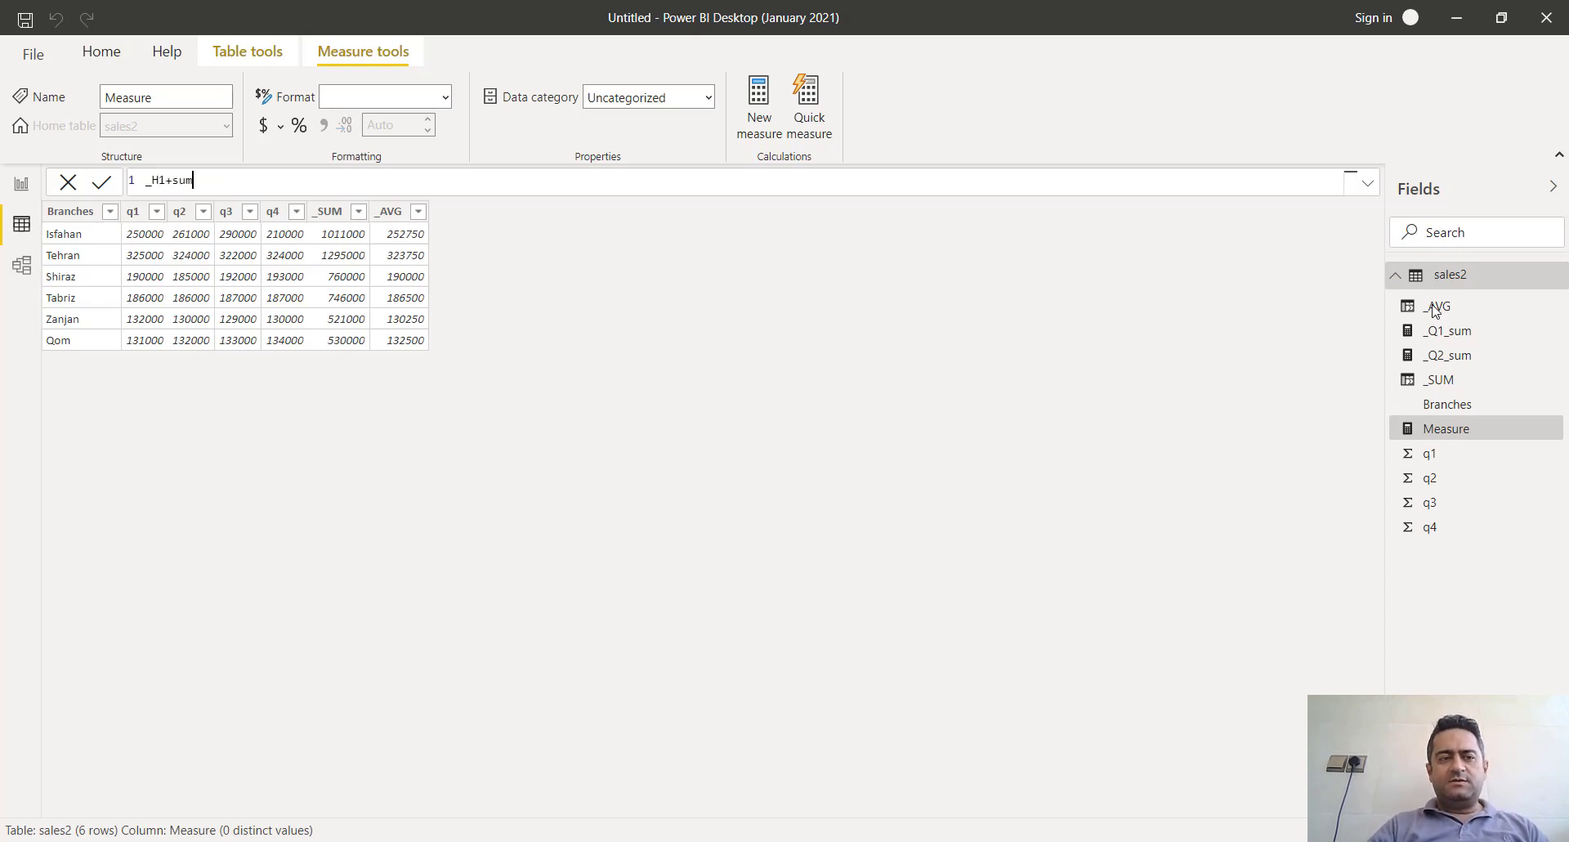
{"action": "key", "text": "BackSpace"}
{"action": "key", "text": "BackSpace"}
{"action": "key", "text": "BackSpace"}
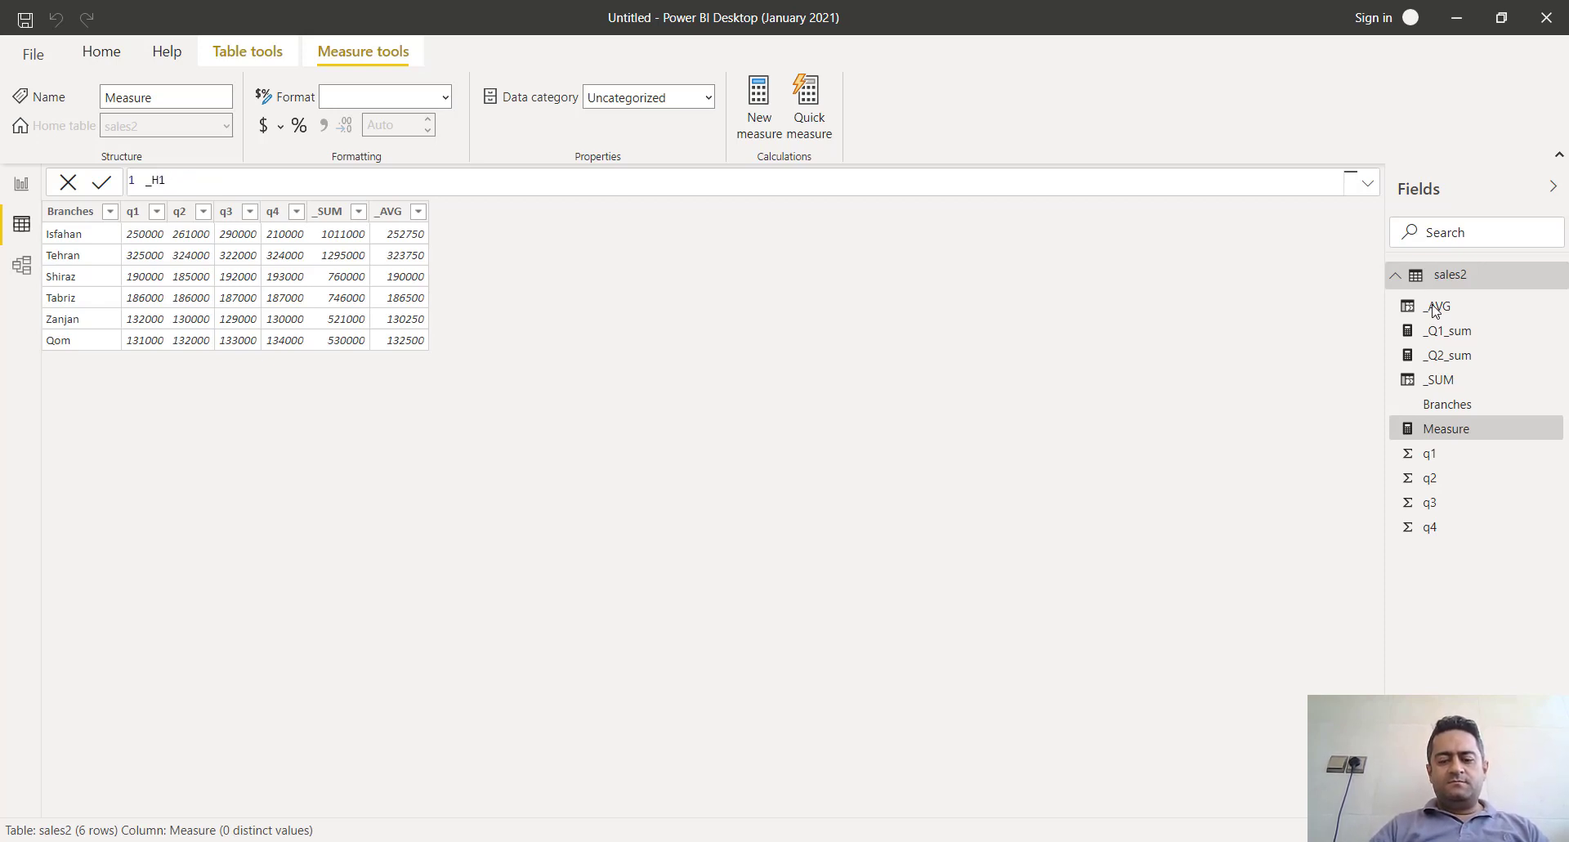
{"action": "type", "text": "_sum = "}
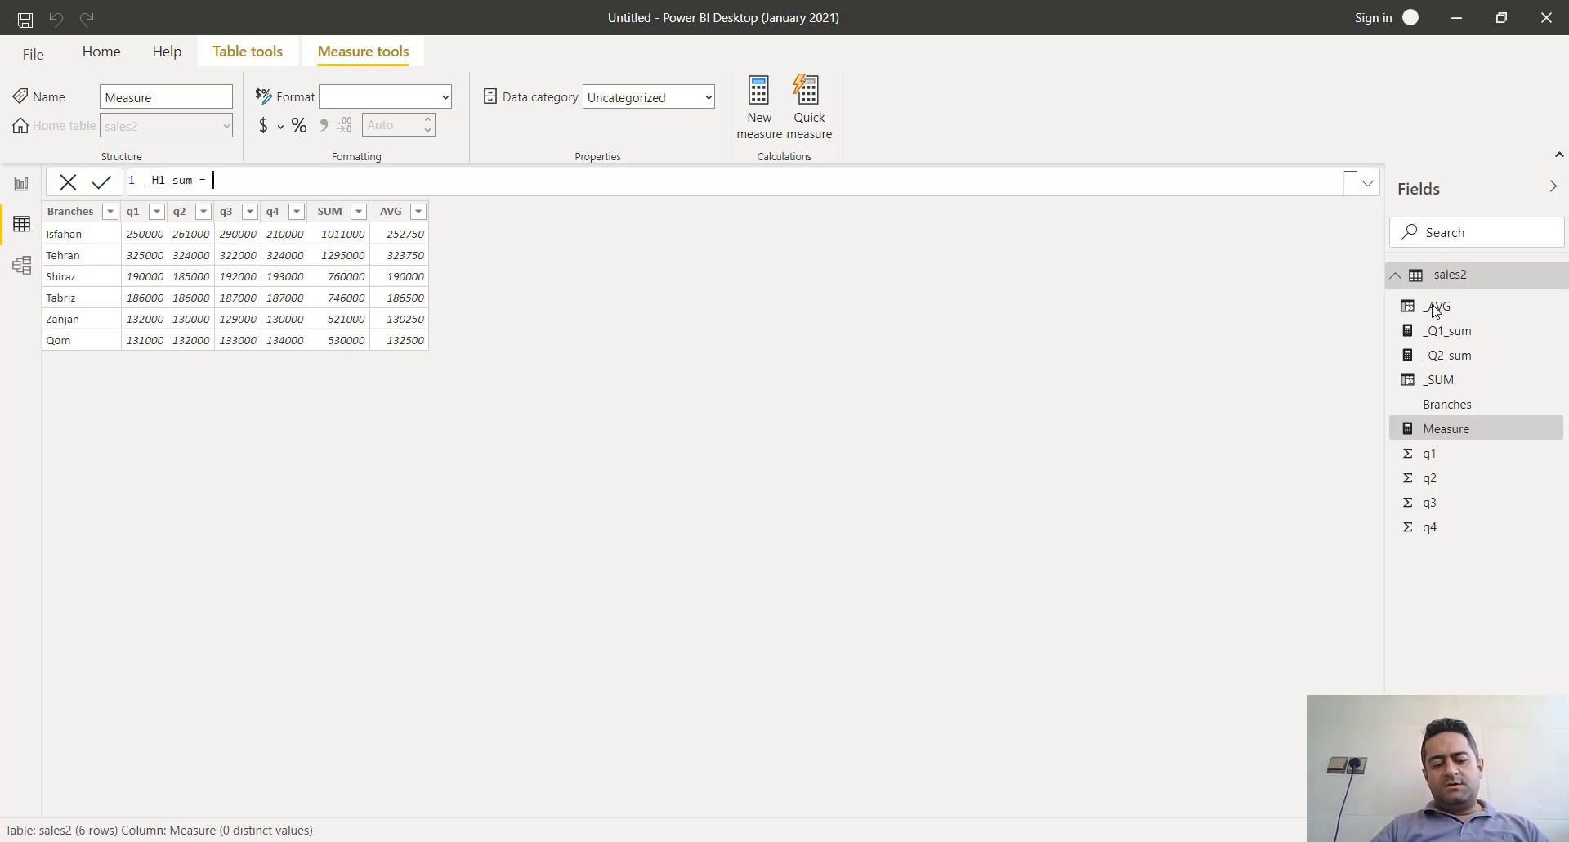
Step: Define the _H1_sum measure as [_Q1_sum] + [_Q2_sum] and commit the formula
{"action": "type", "text": "q"}
{"action": "key", "text": "BackSpace"}
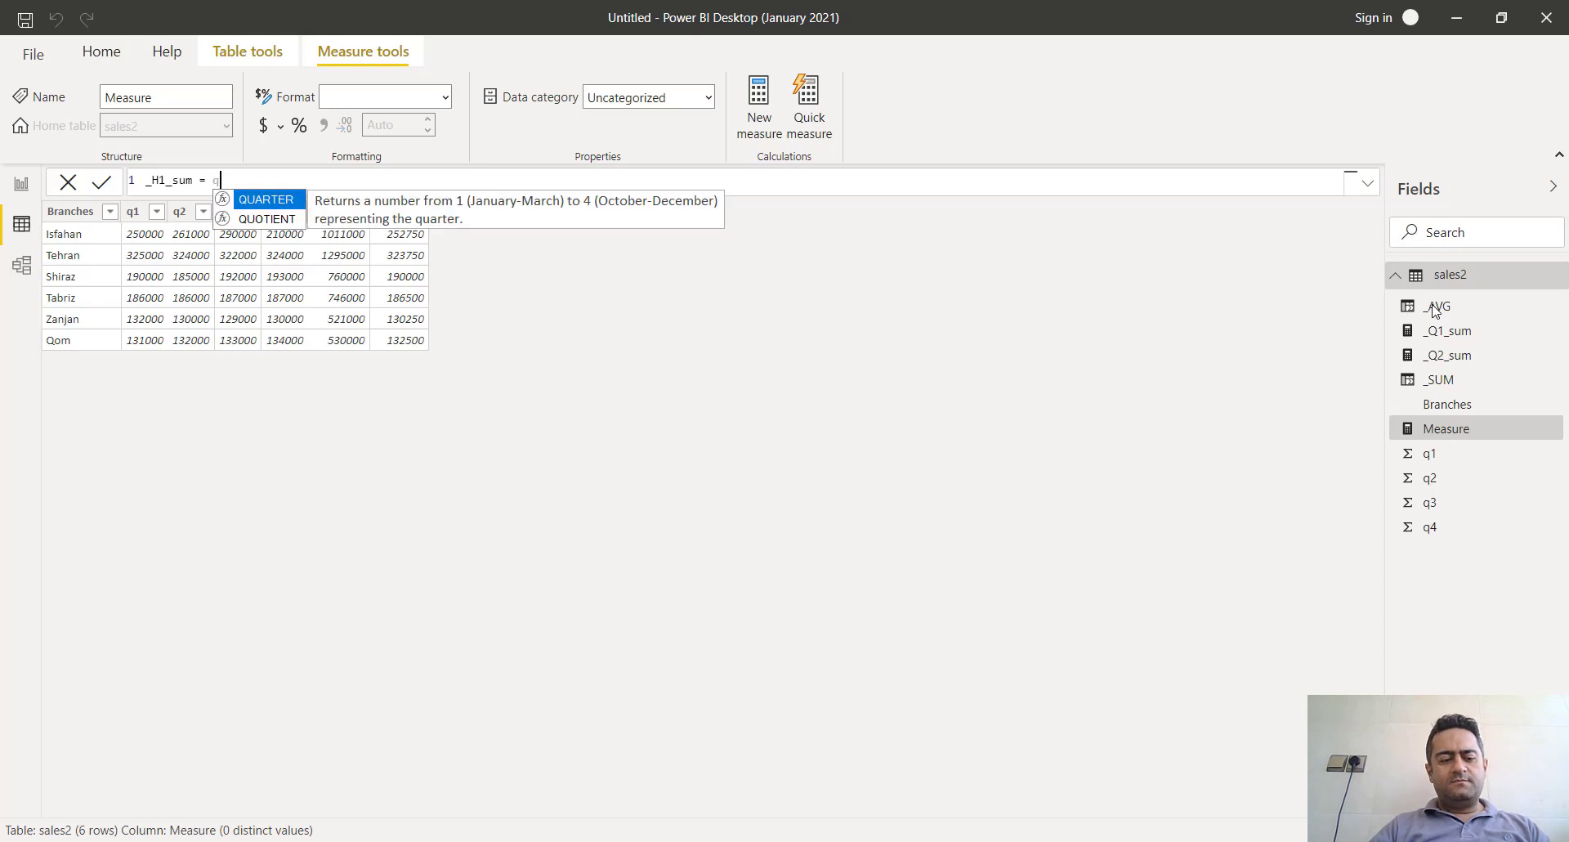
{"action": "type", "text": "1"}
{"action": "key", "text": "Tab"}
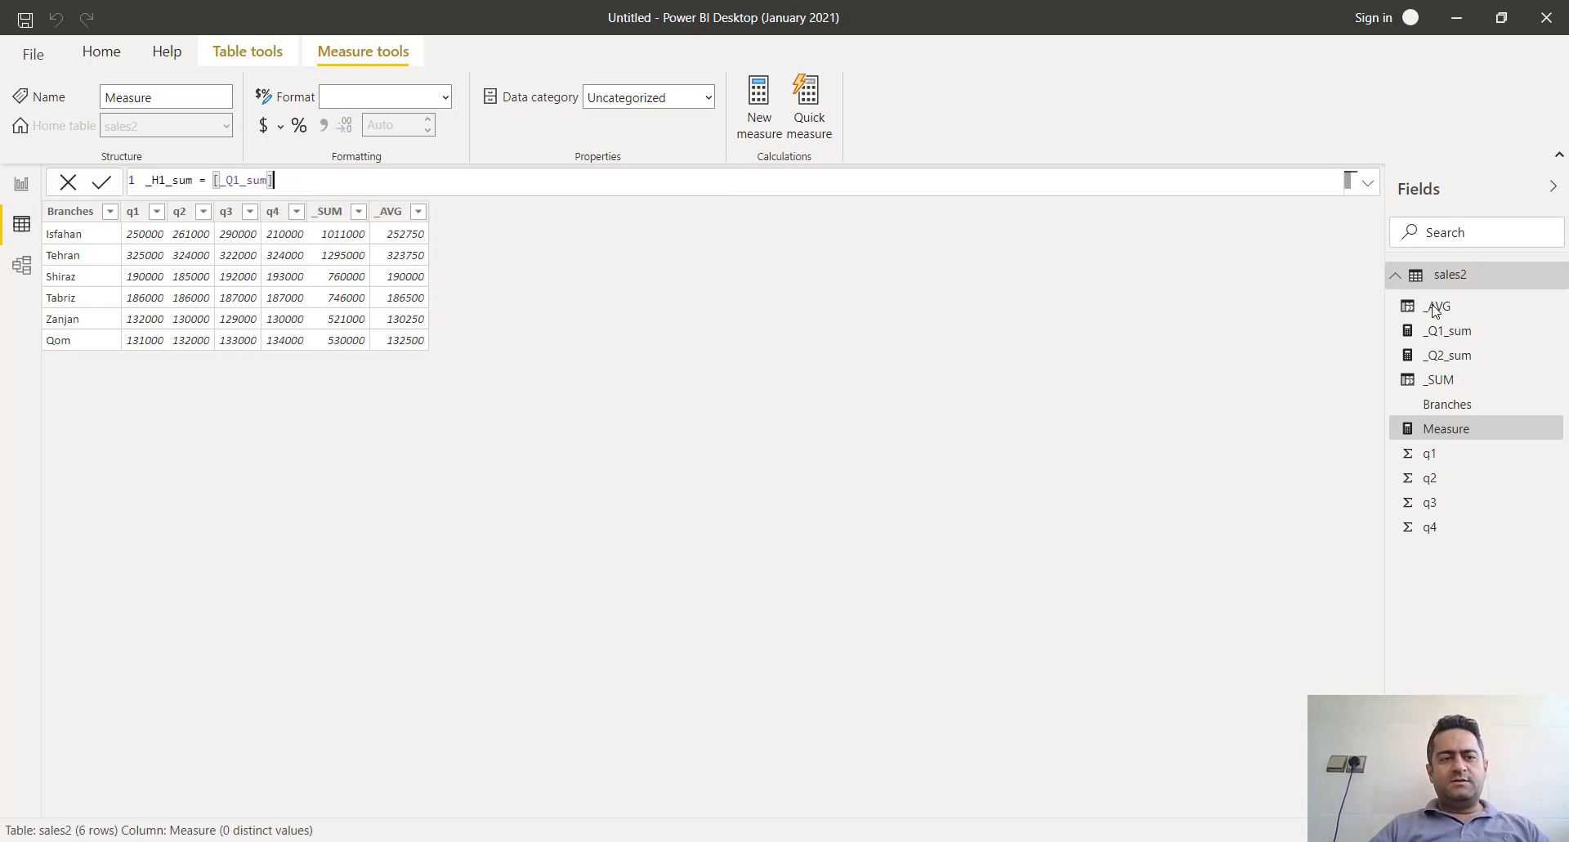
{"action": "type", "text": "+"}
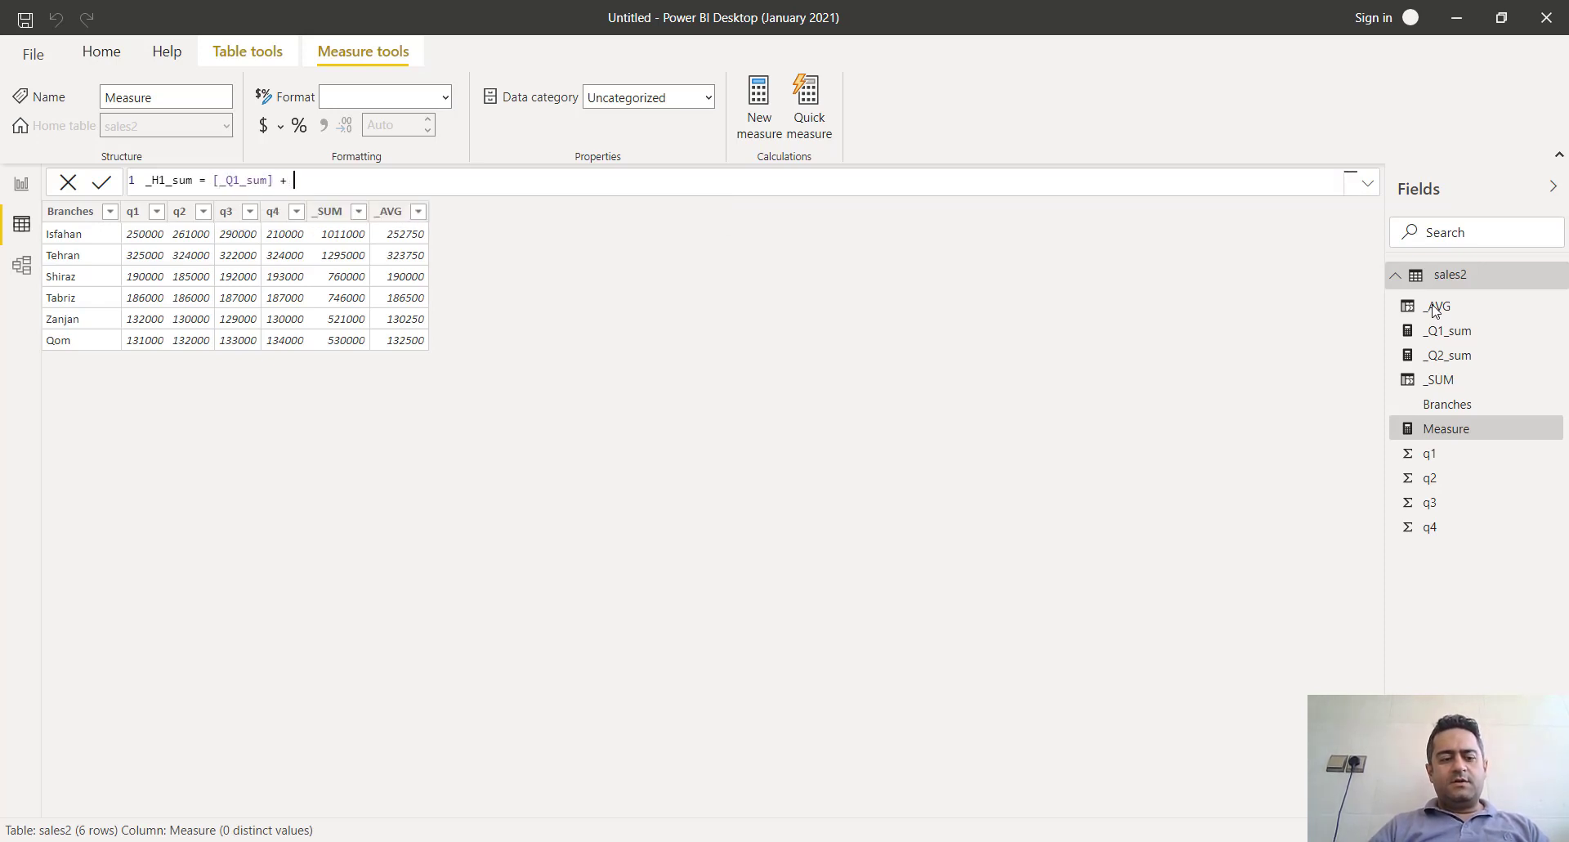
{"action": "type", "text": " q2"}
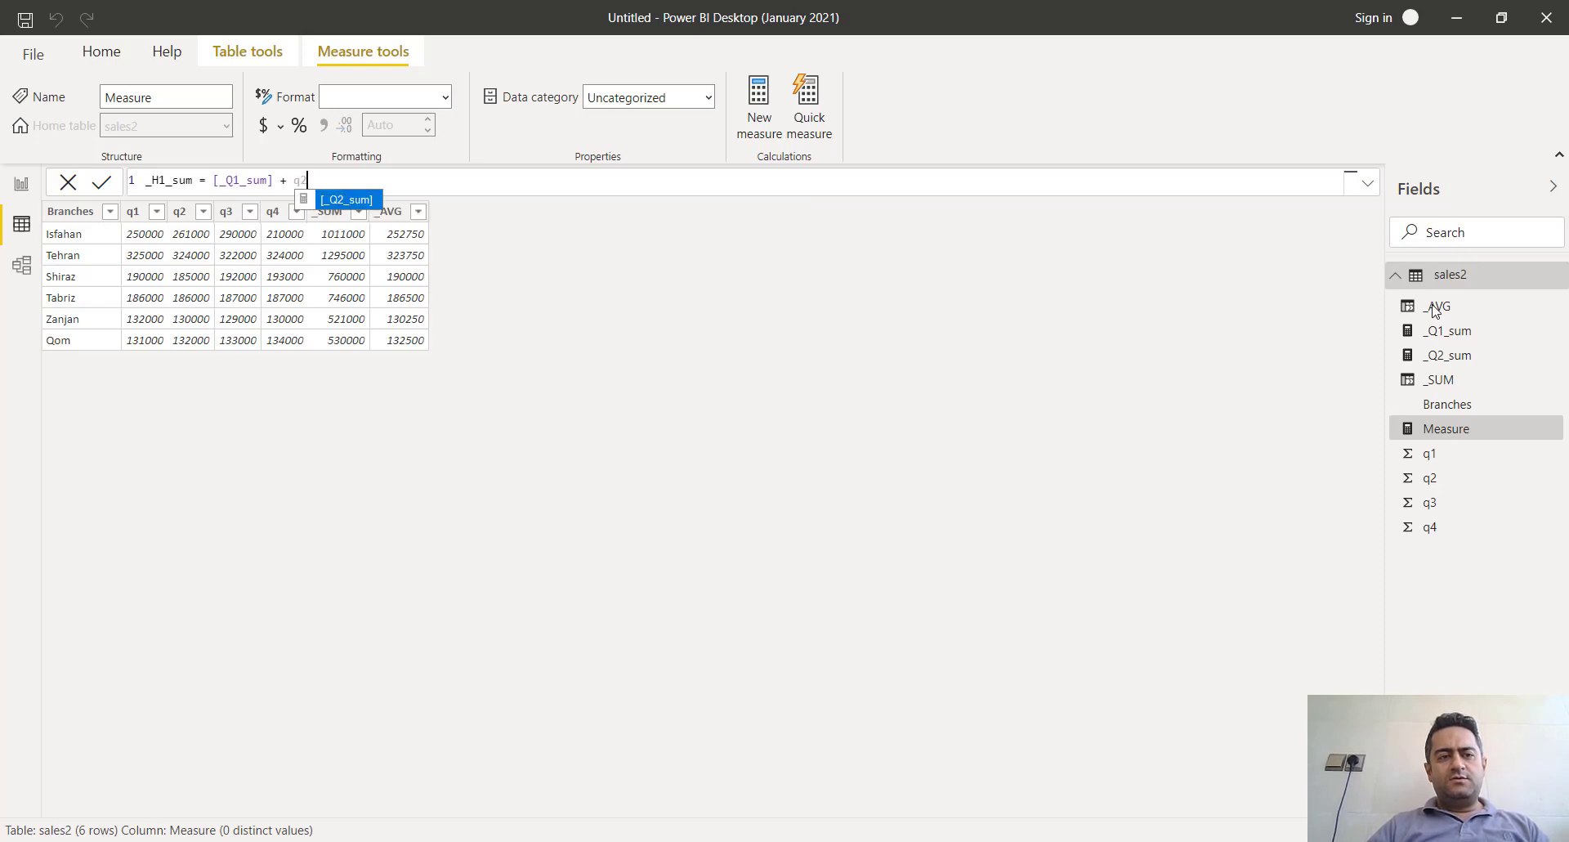
{"action": "key", "text": "Tab"}
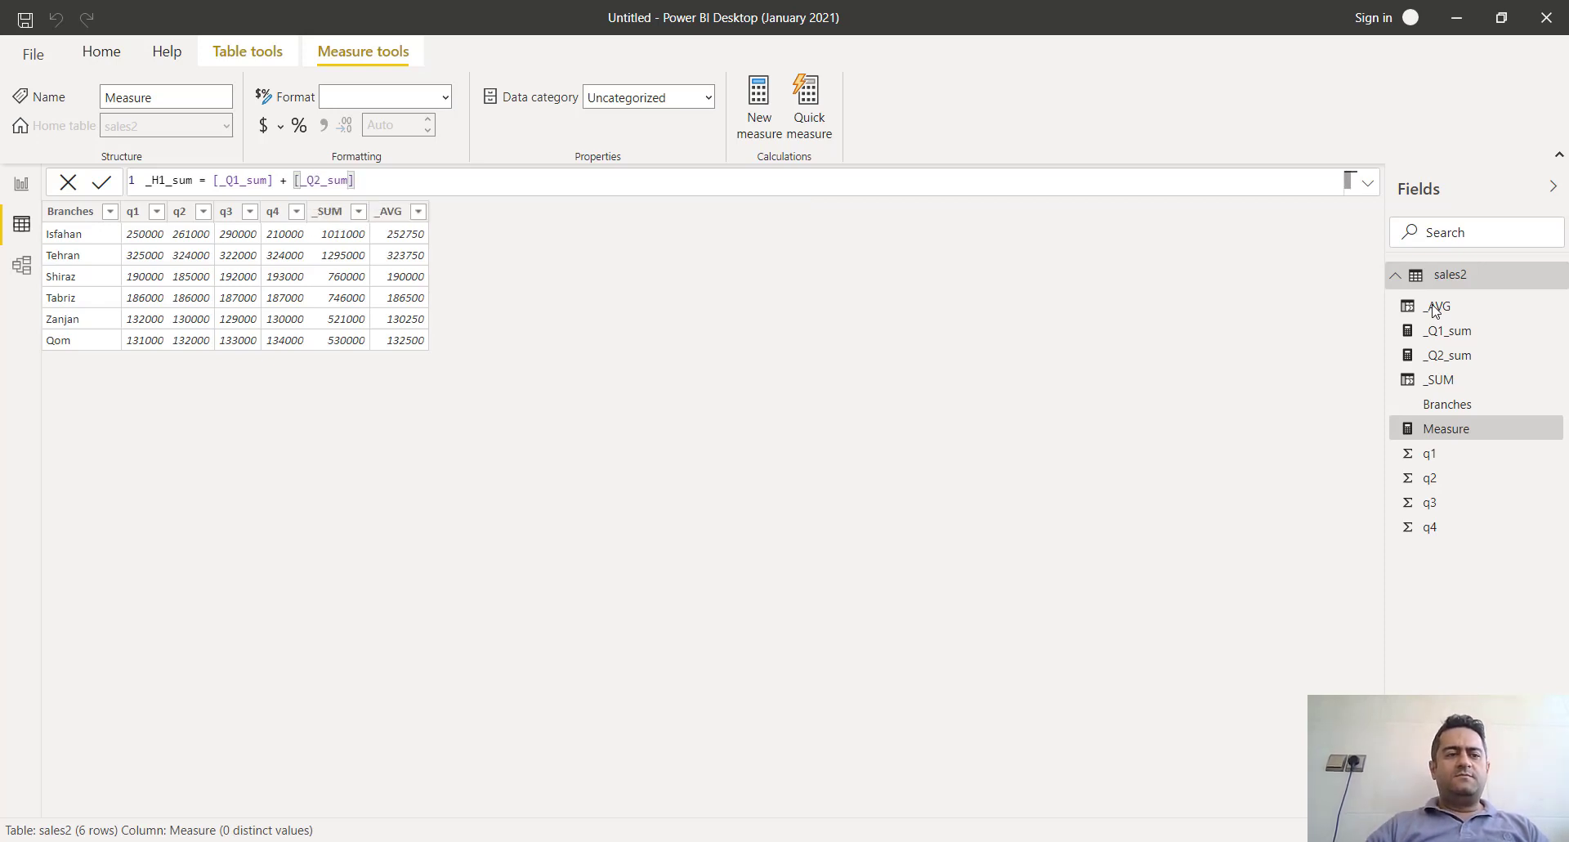
{"action": "left_click", "coordinate": [102, 183]}
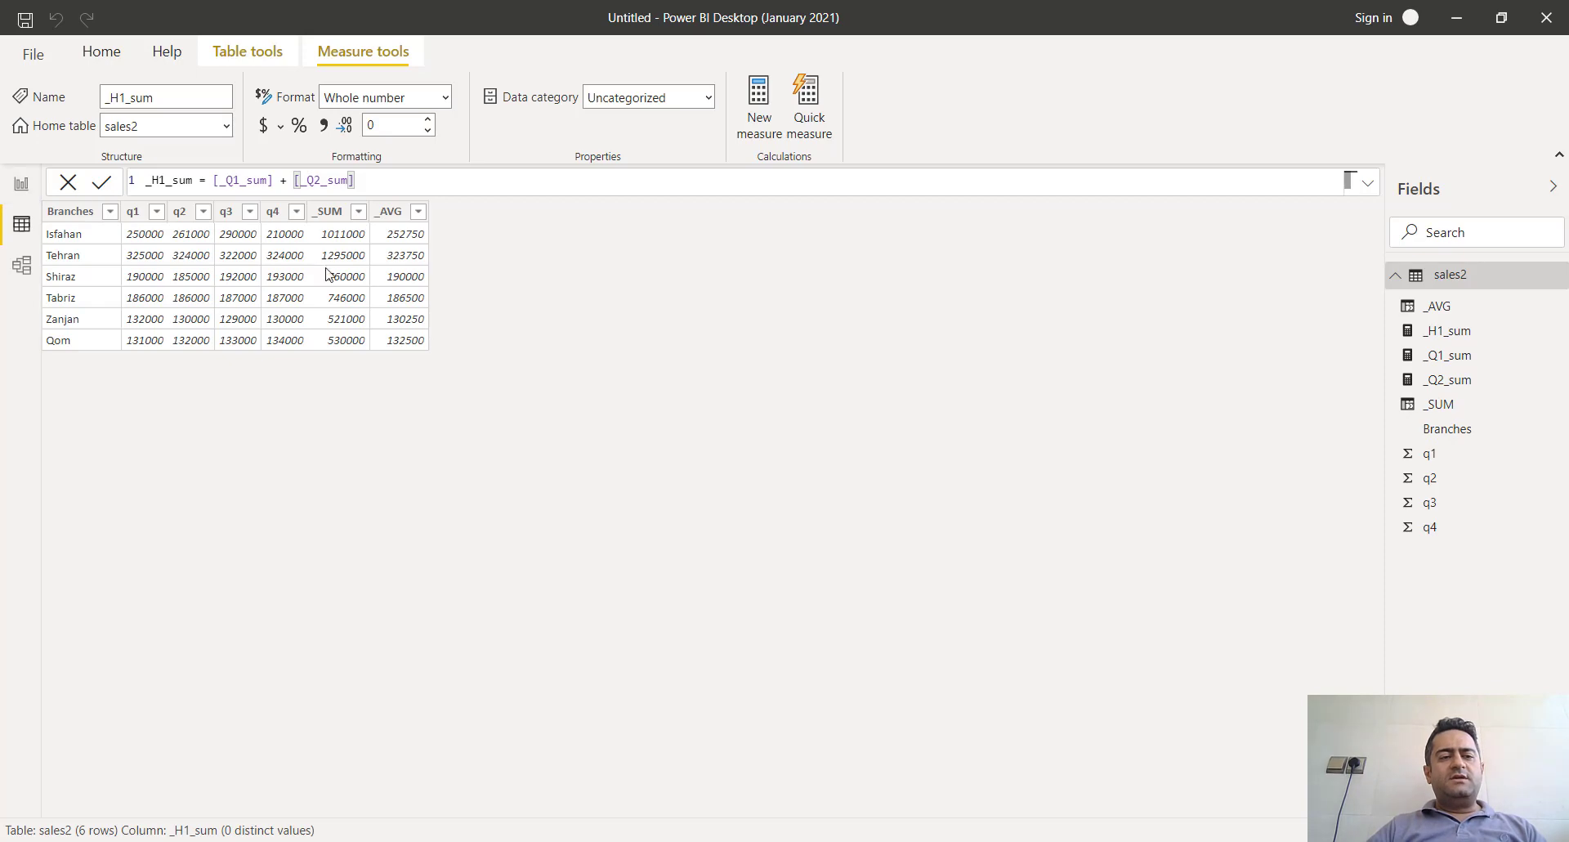
Step: Add a card visual to the report page, populate it with the _Q1_sum measure and widen it
{"action": "left_click", "coordinate": [22, 185]}
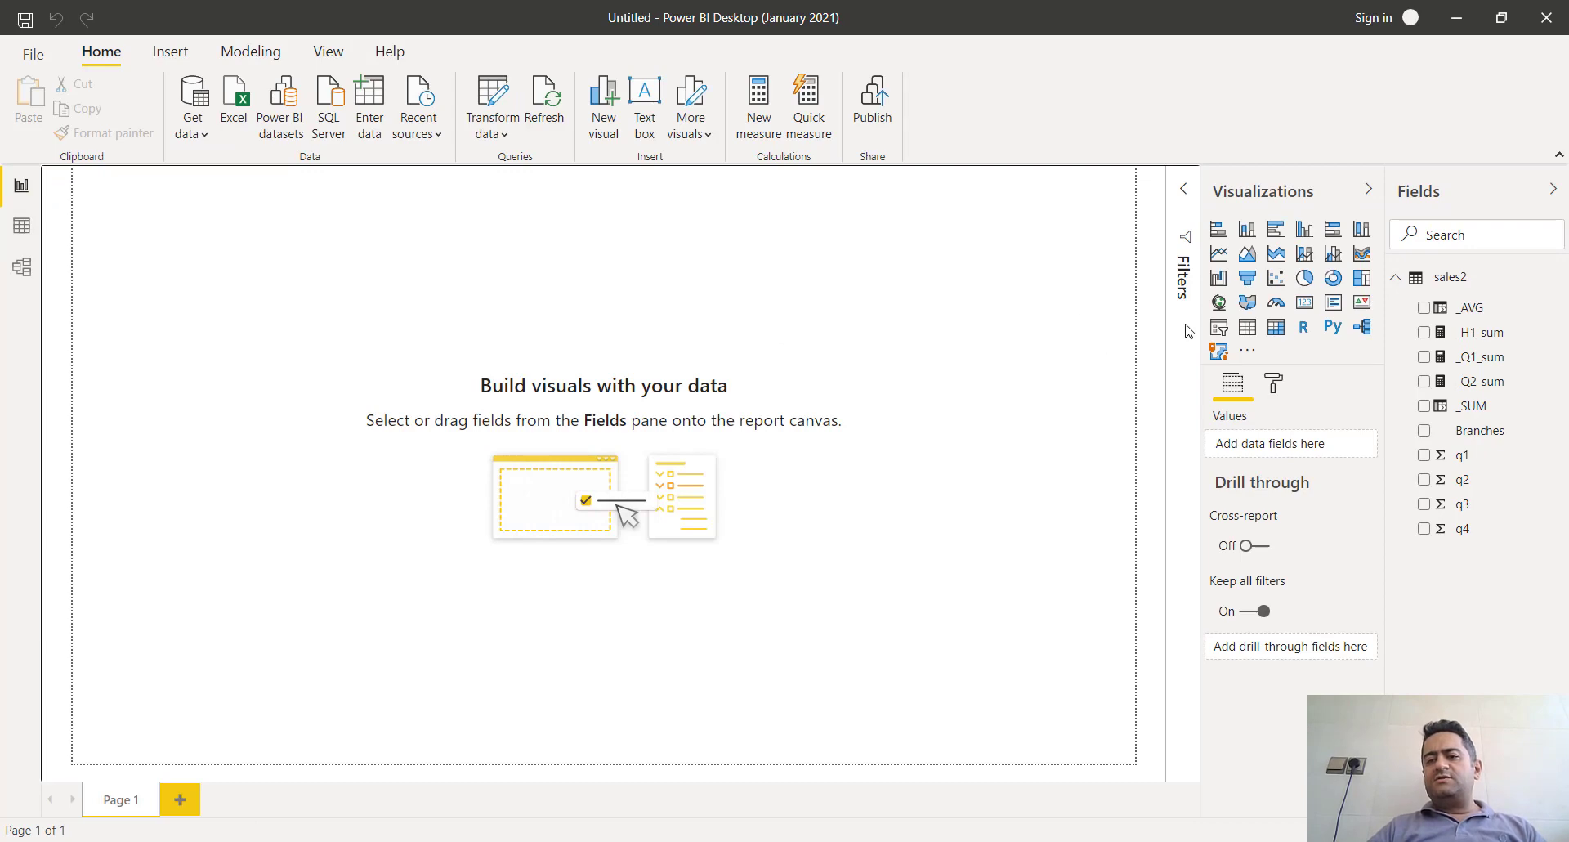
{"action": "left_click", "coordinate": [1305, 304]}
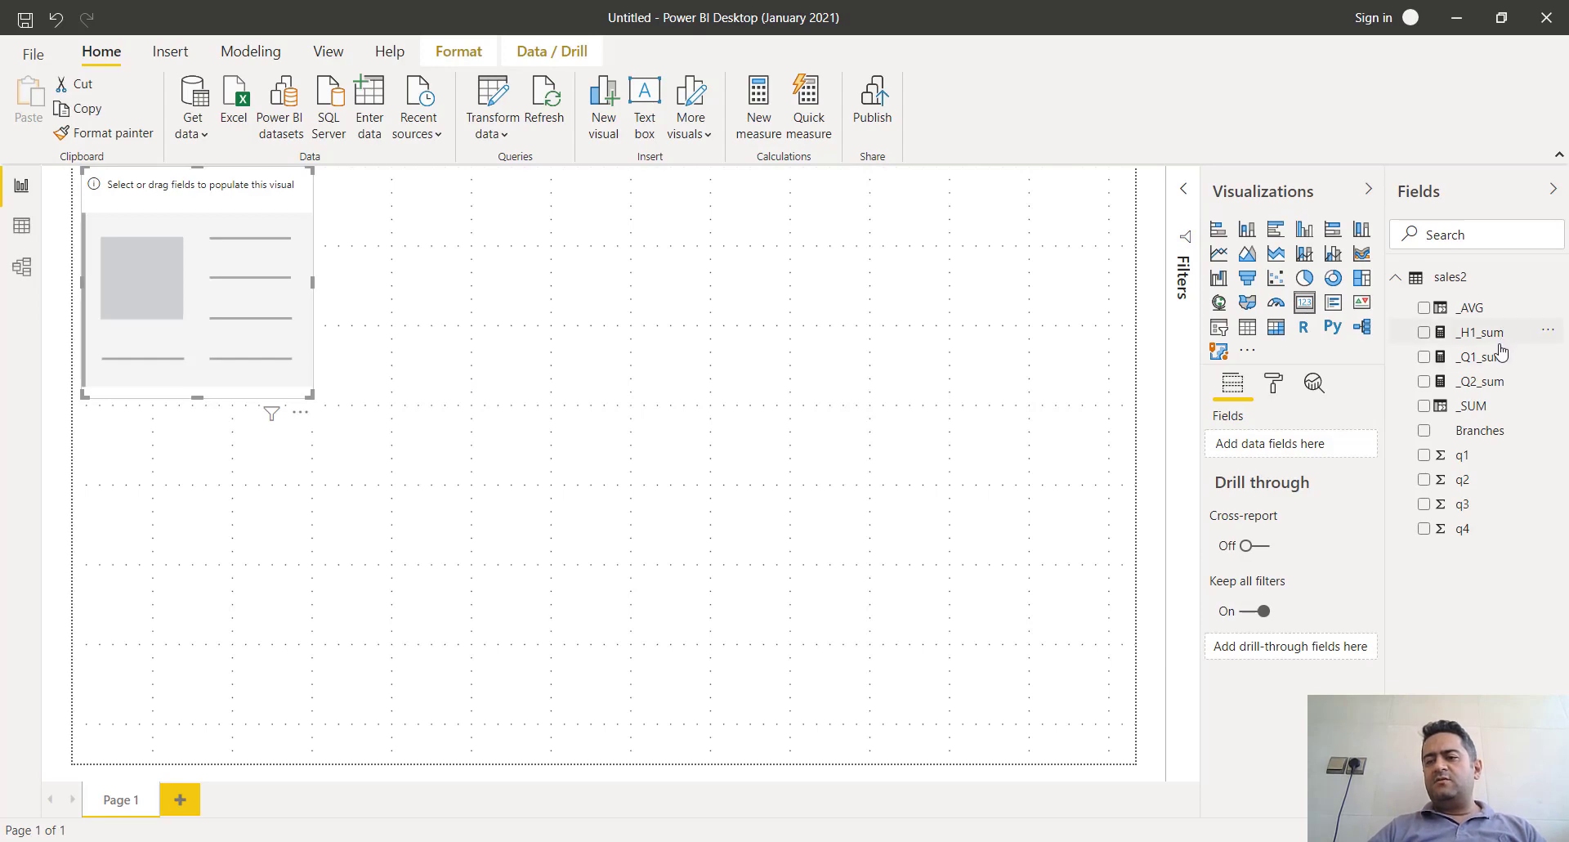
{"action": "left_click_drag", "start_coordinate": [1498, 360], "coordinate": [603, 292]}
{"action": "left_click", "coordinate": [184, 223]}
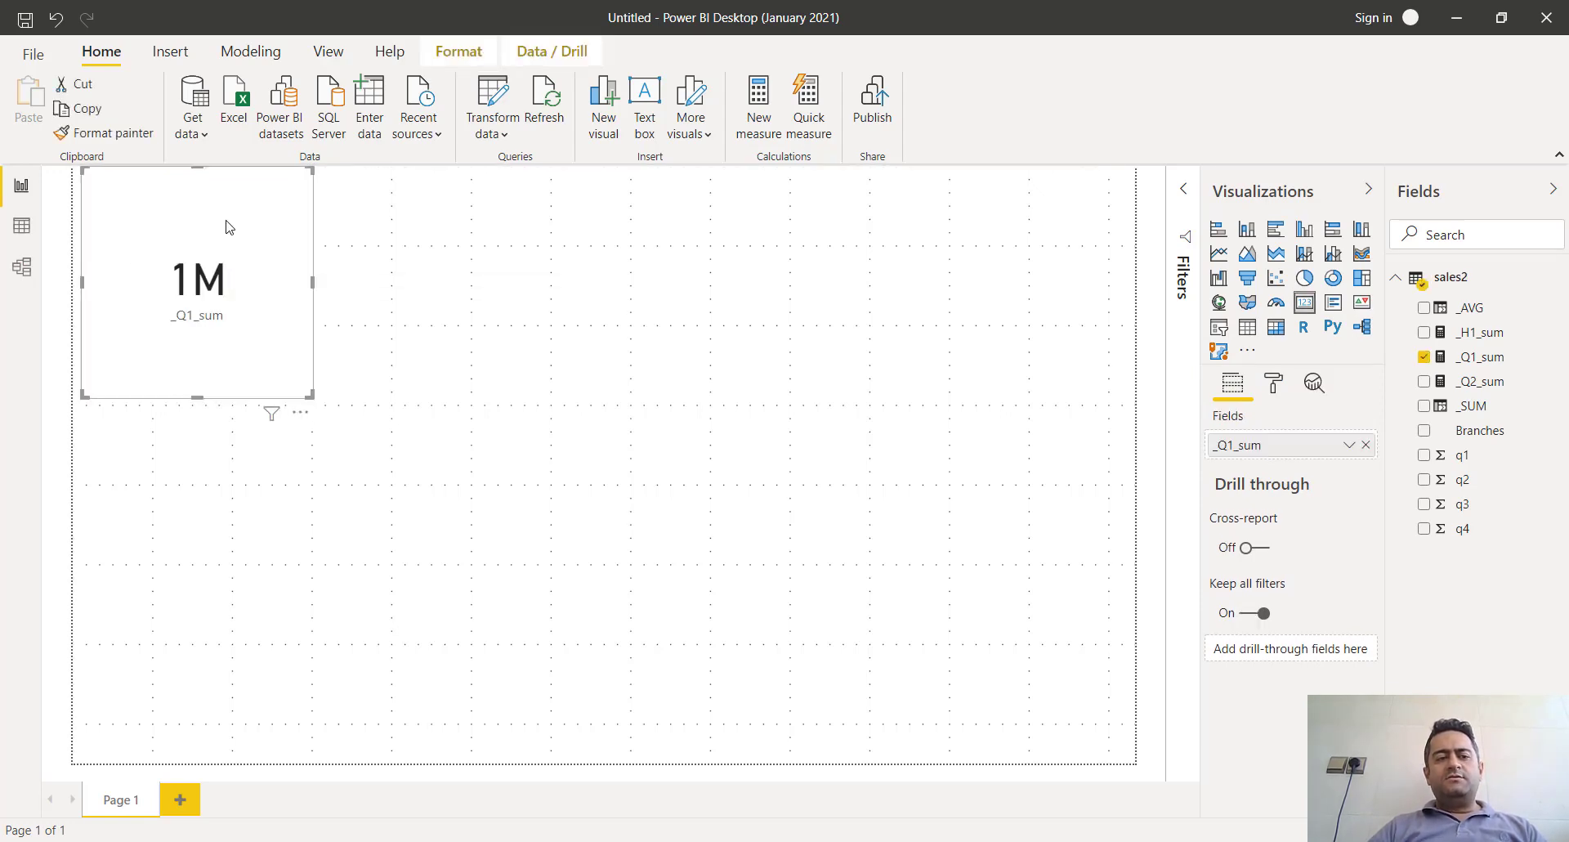
{"action": "left_click_drag", "start_coordinate": [313, 286], "coordinate": [481, 296]}
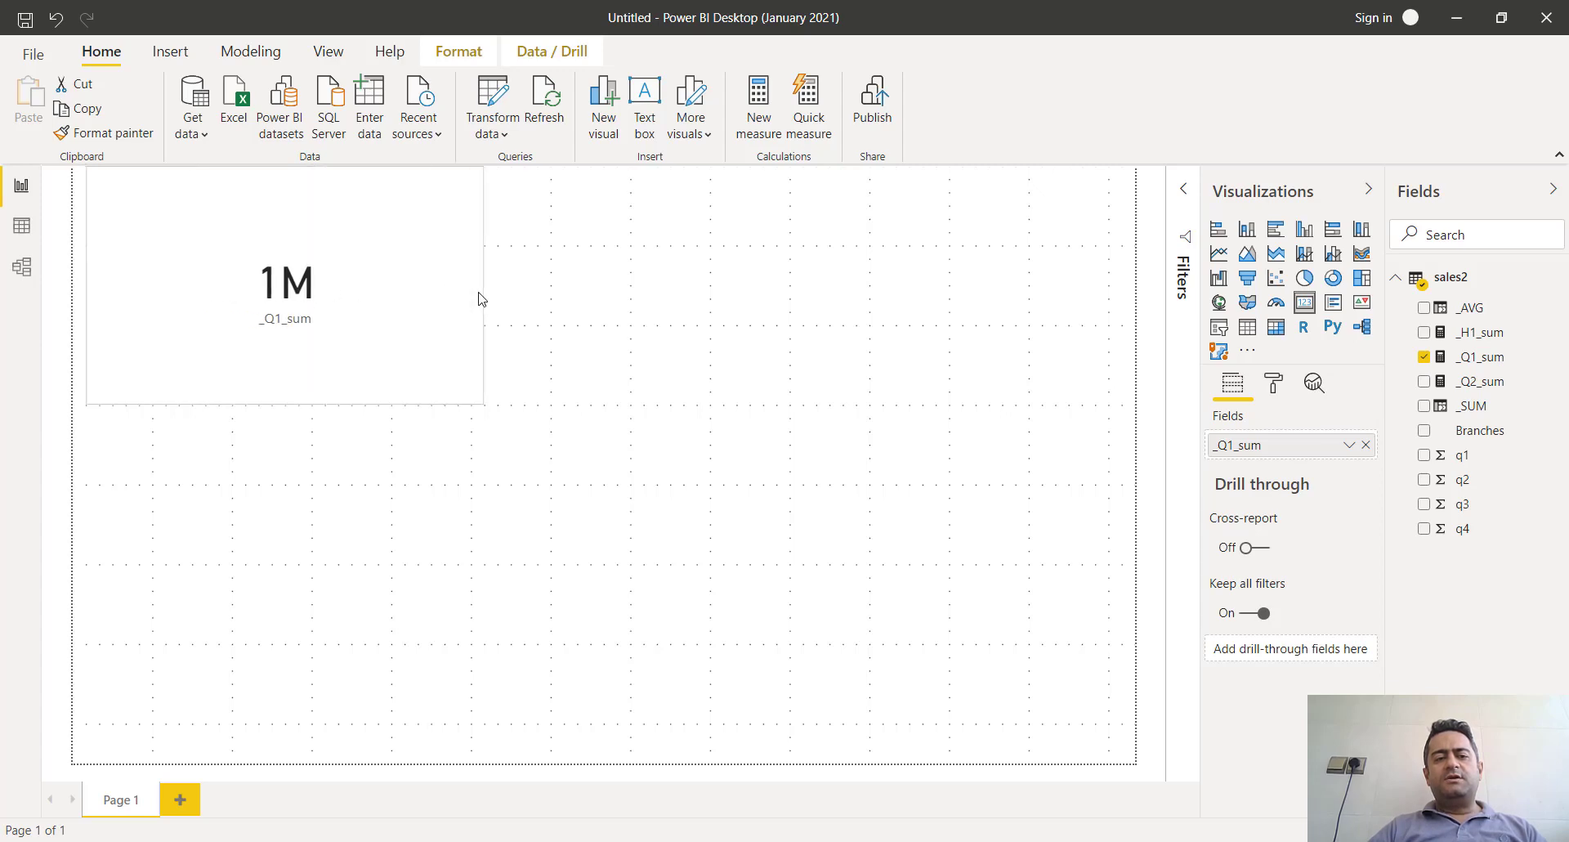
Step: Set the _Q1_sum card's data label display units to None and compare its value with the q1 total in the Excel workbook
{"action": "left_click", "coordinate": [1276, 380]}
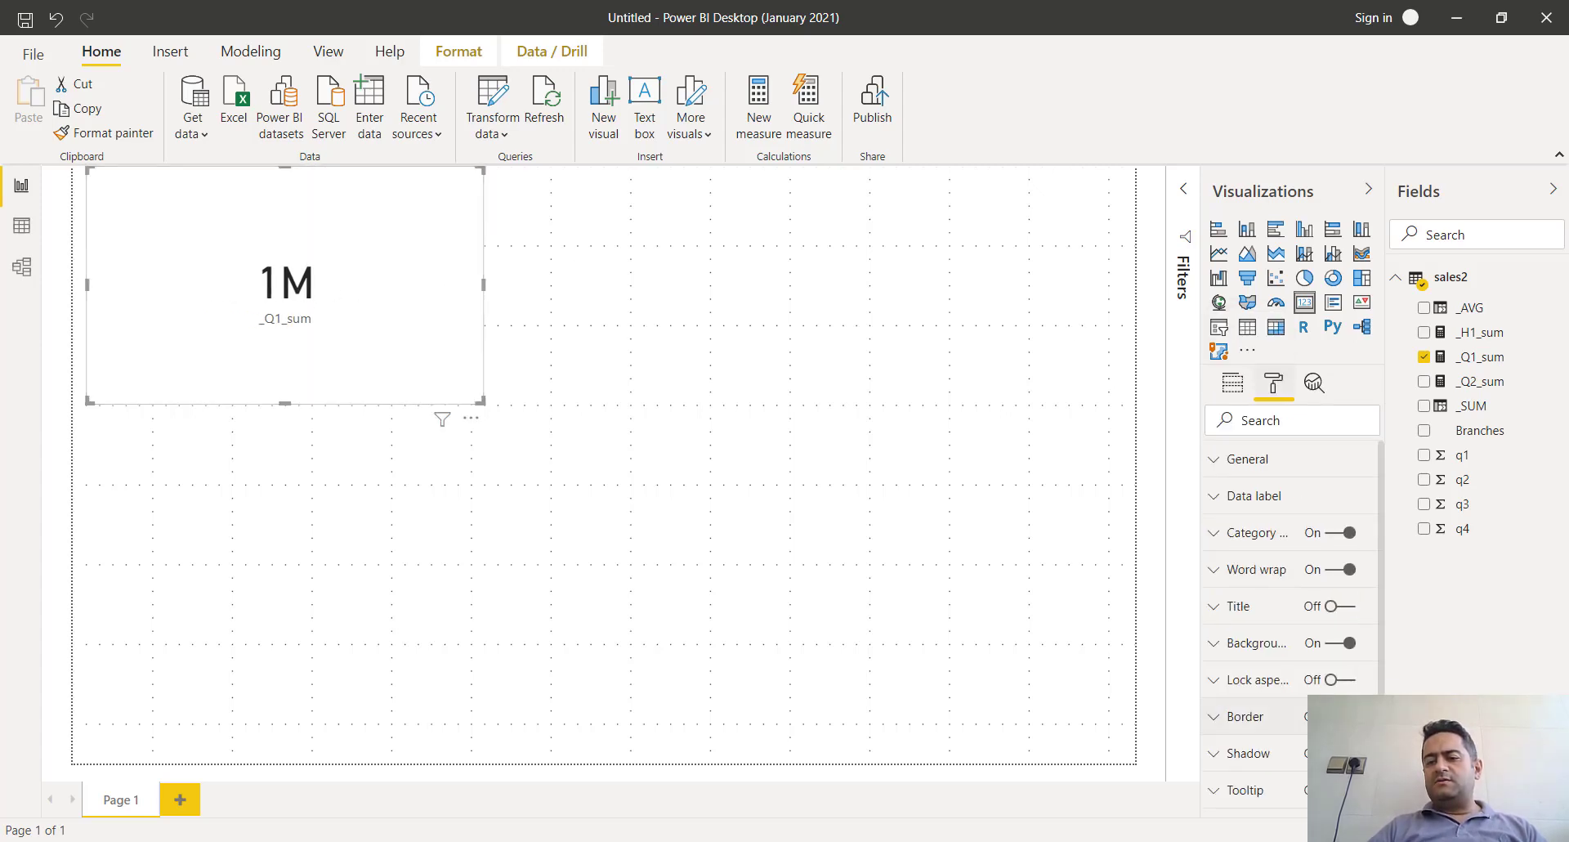
{"action": "scroll", "coordinate": [1259, 719], "scroll_direction": "down", "scroll_amount": 1}
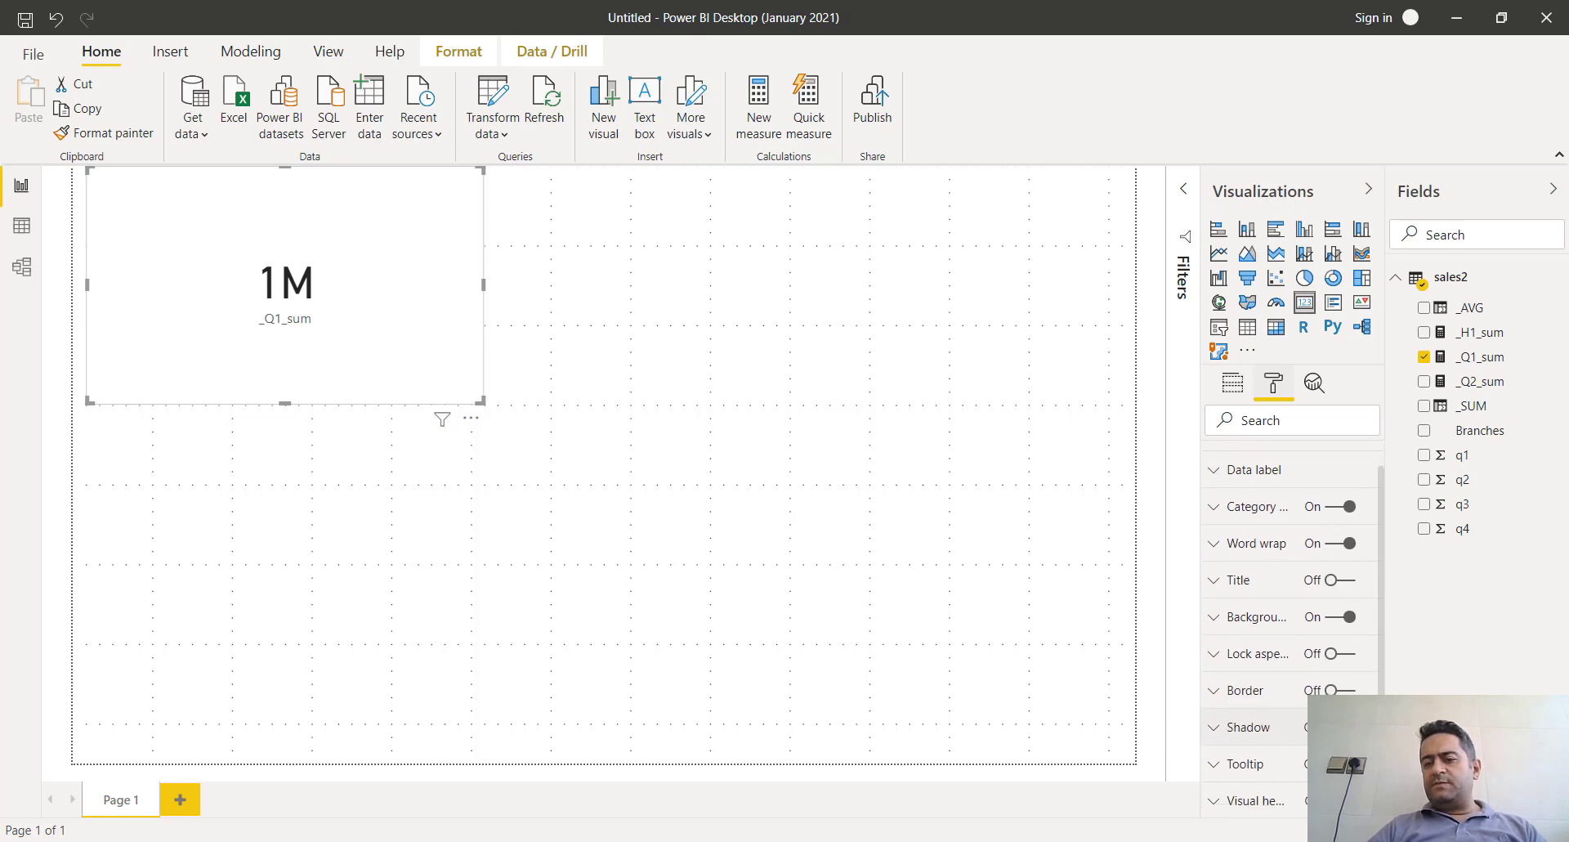
{"action": "scroll", "coordinate": [1291, 630], "scroll_direction": "up", "scroll_amount": 1}
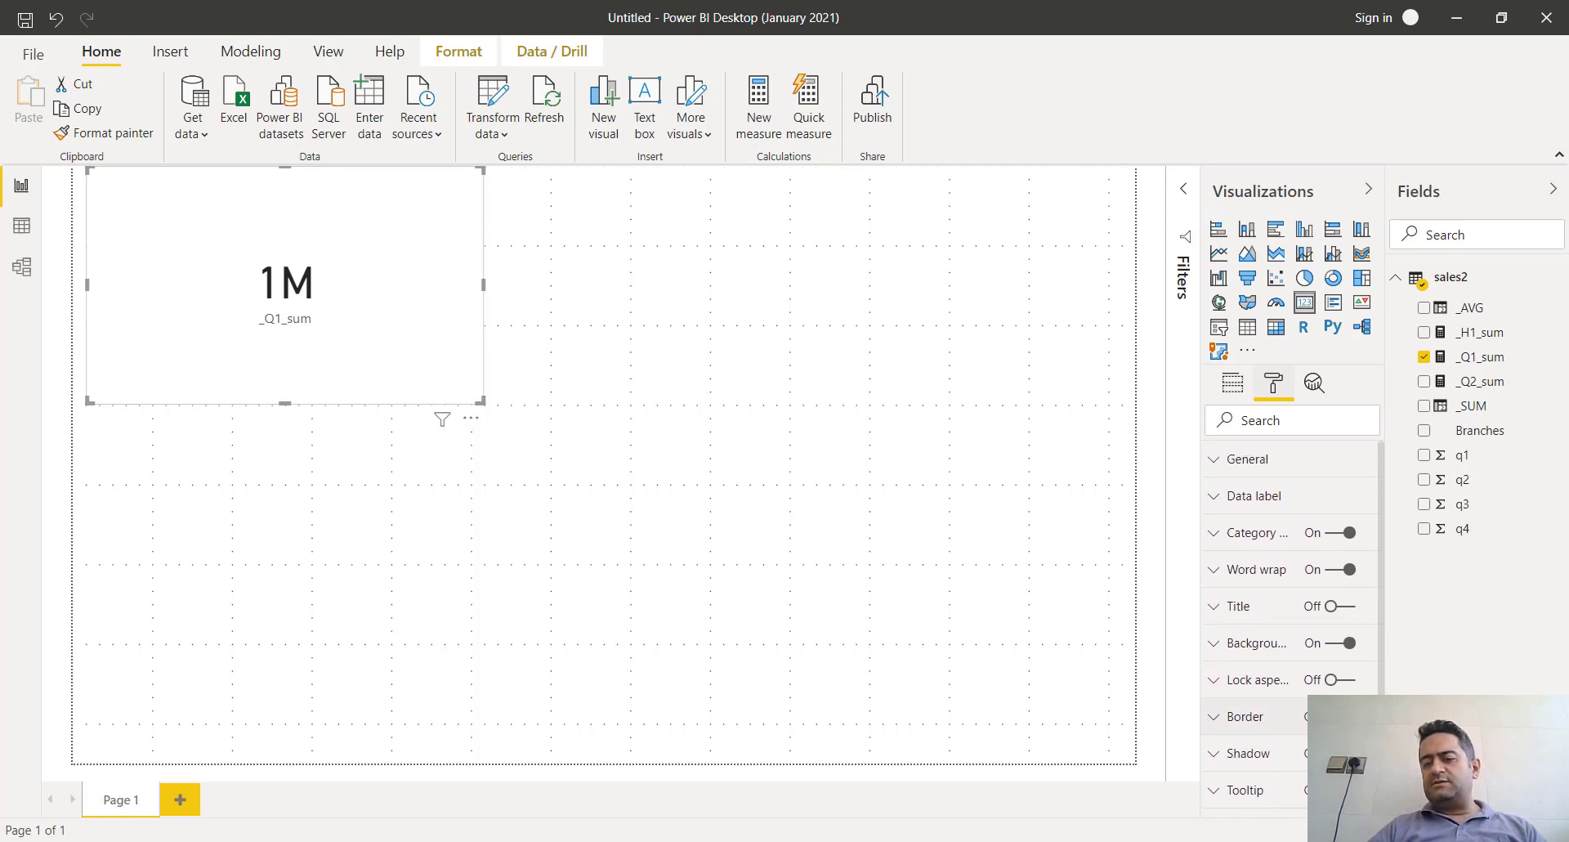
{"action": "scroll", "coordinate": [1259, 727], "scroll_direction": "up", "scroll_amount": 1}
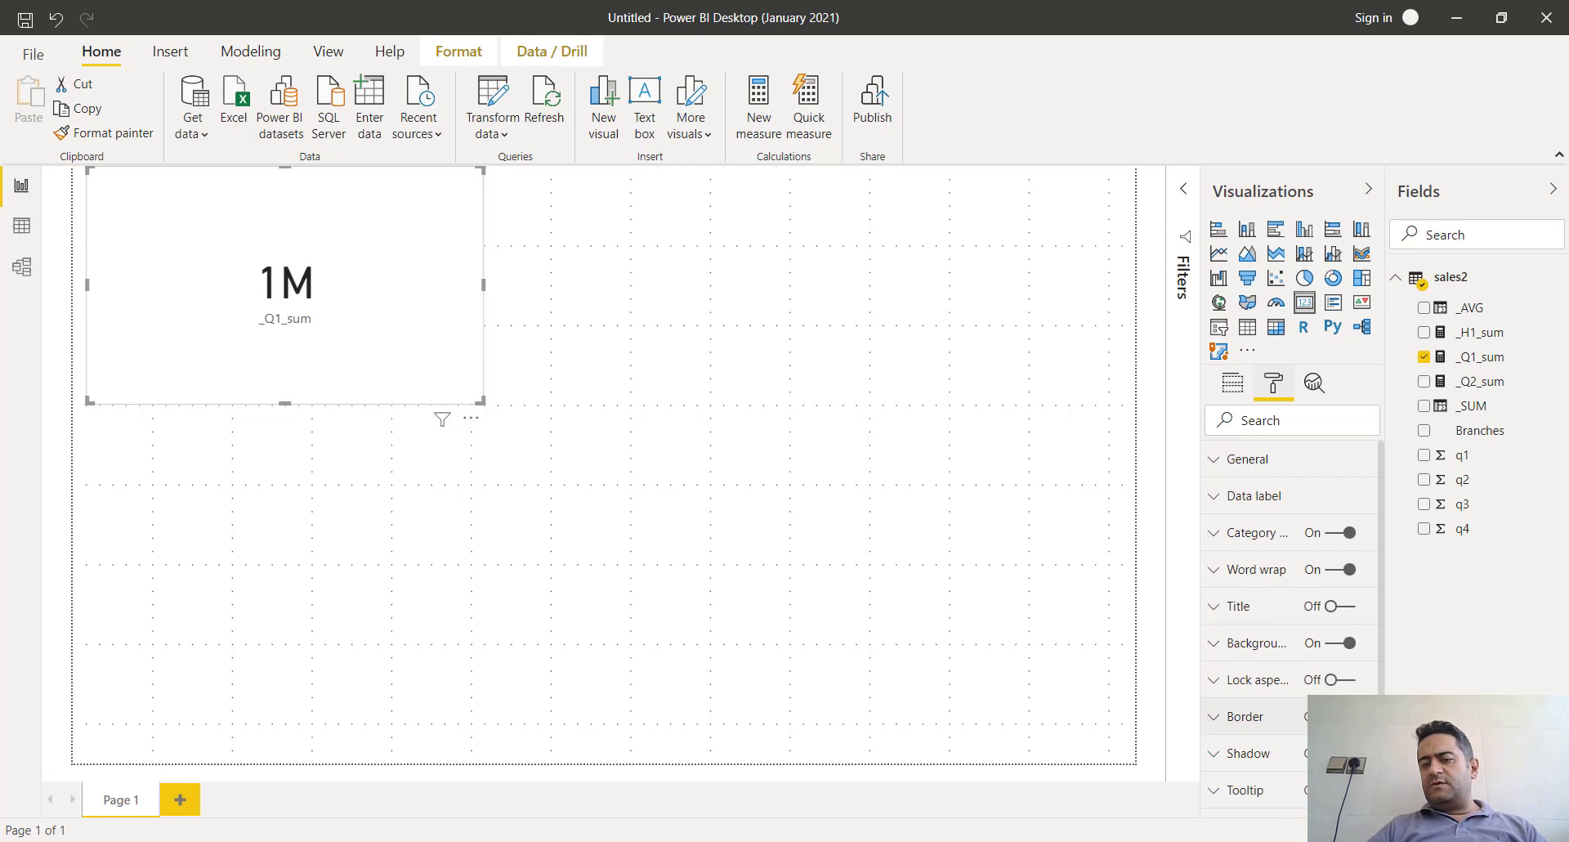
{"action": "left_click", "coordinate": [1215, 500]}
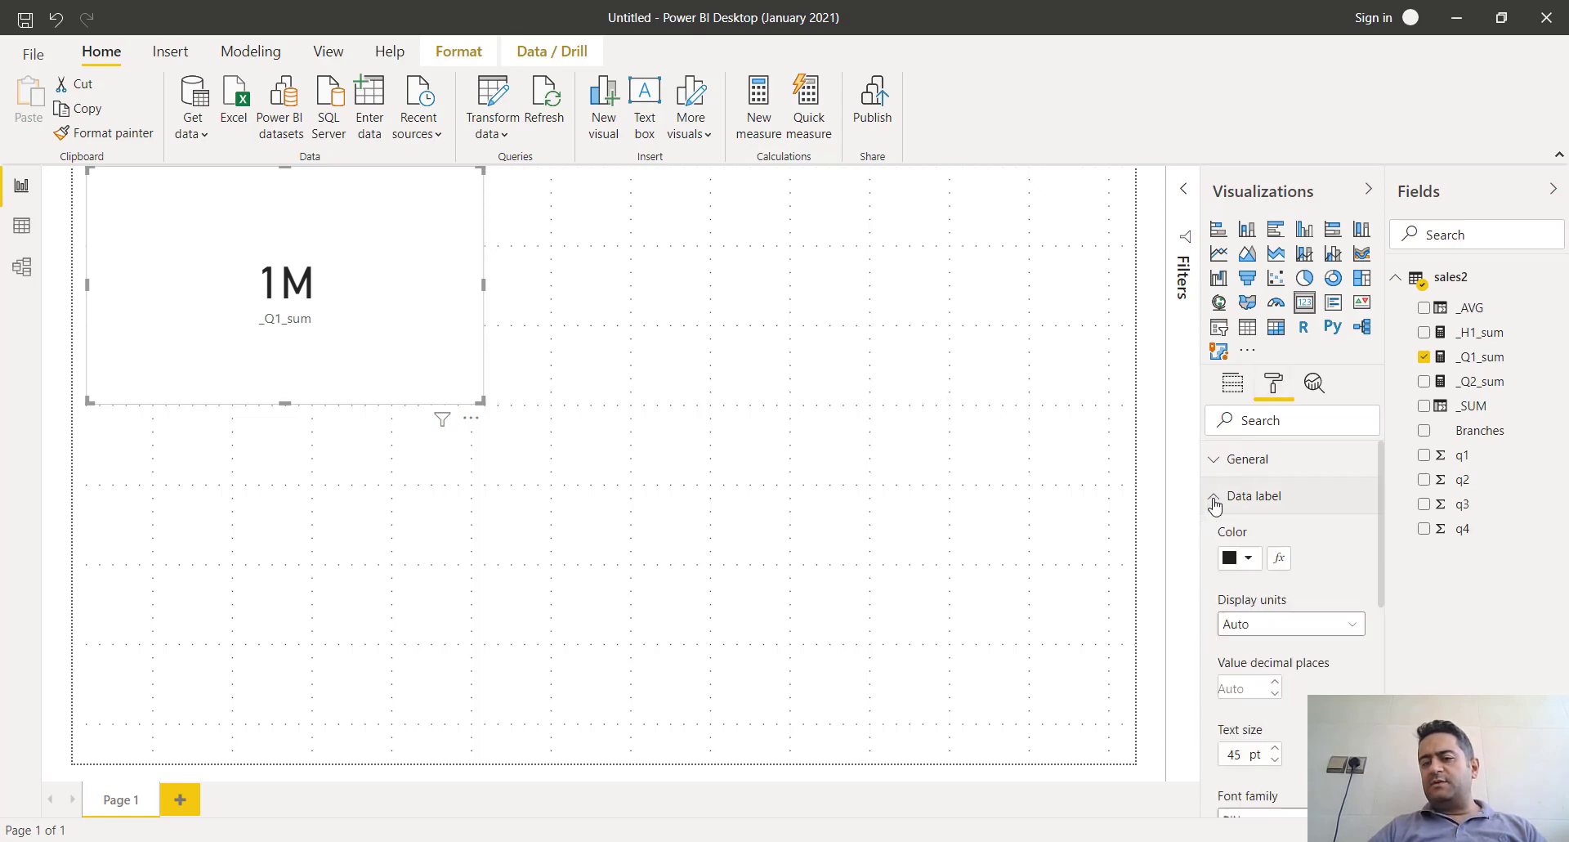
{"action": "left_click", "coordinate": [1335, 625]}
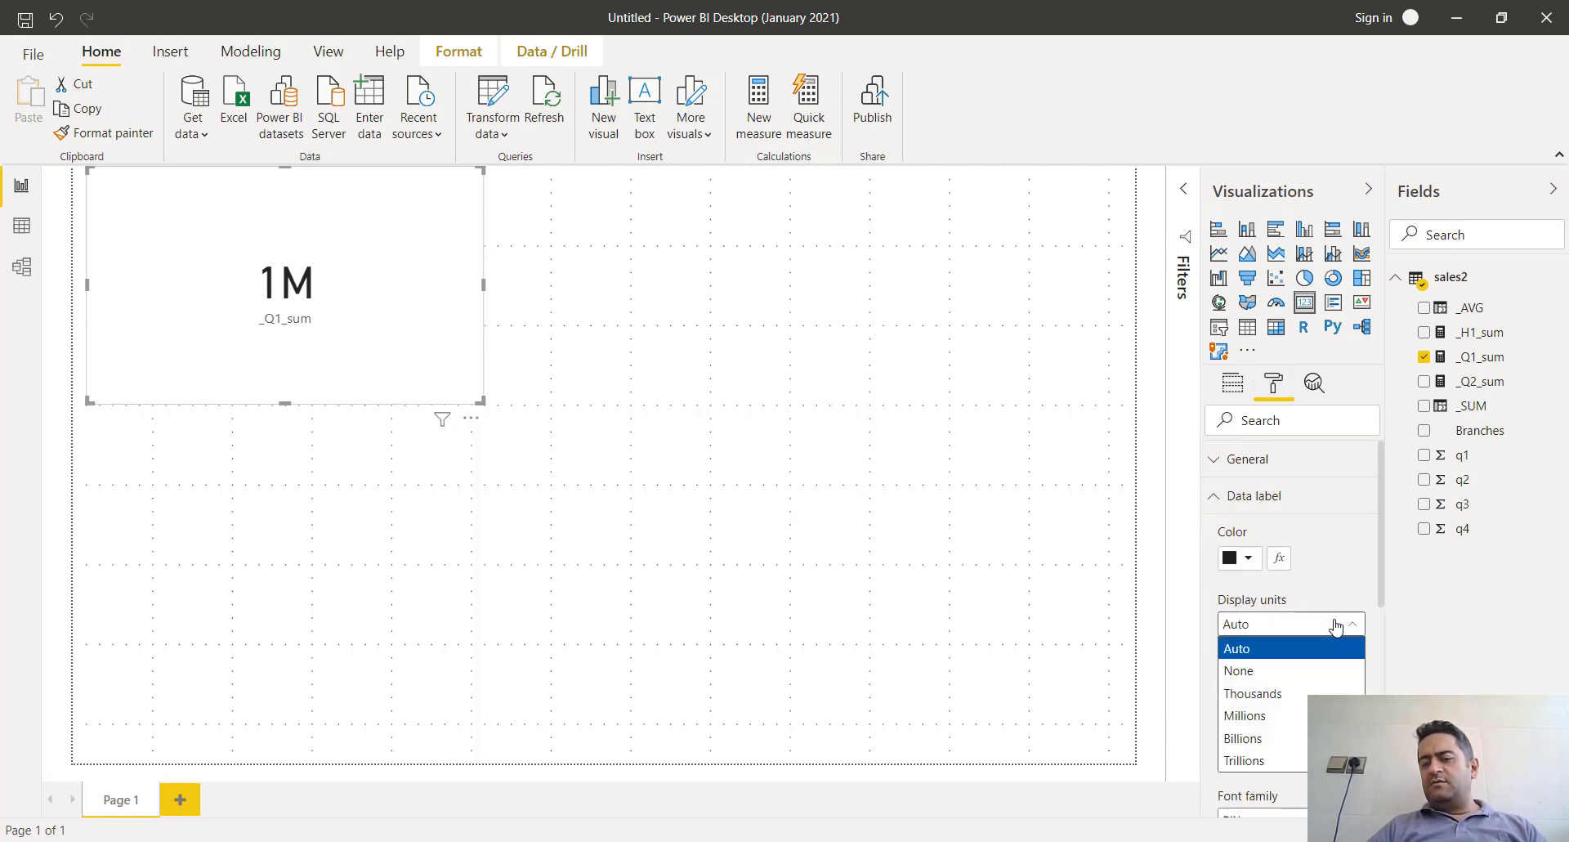
{"action": "left_click", "coordinate": [1263, 674]}
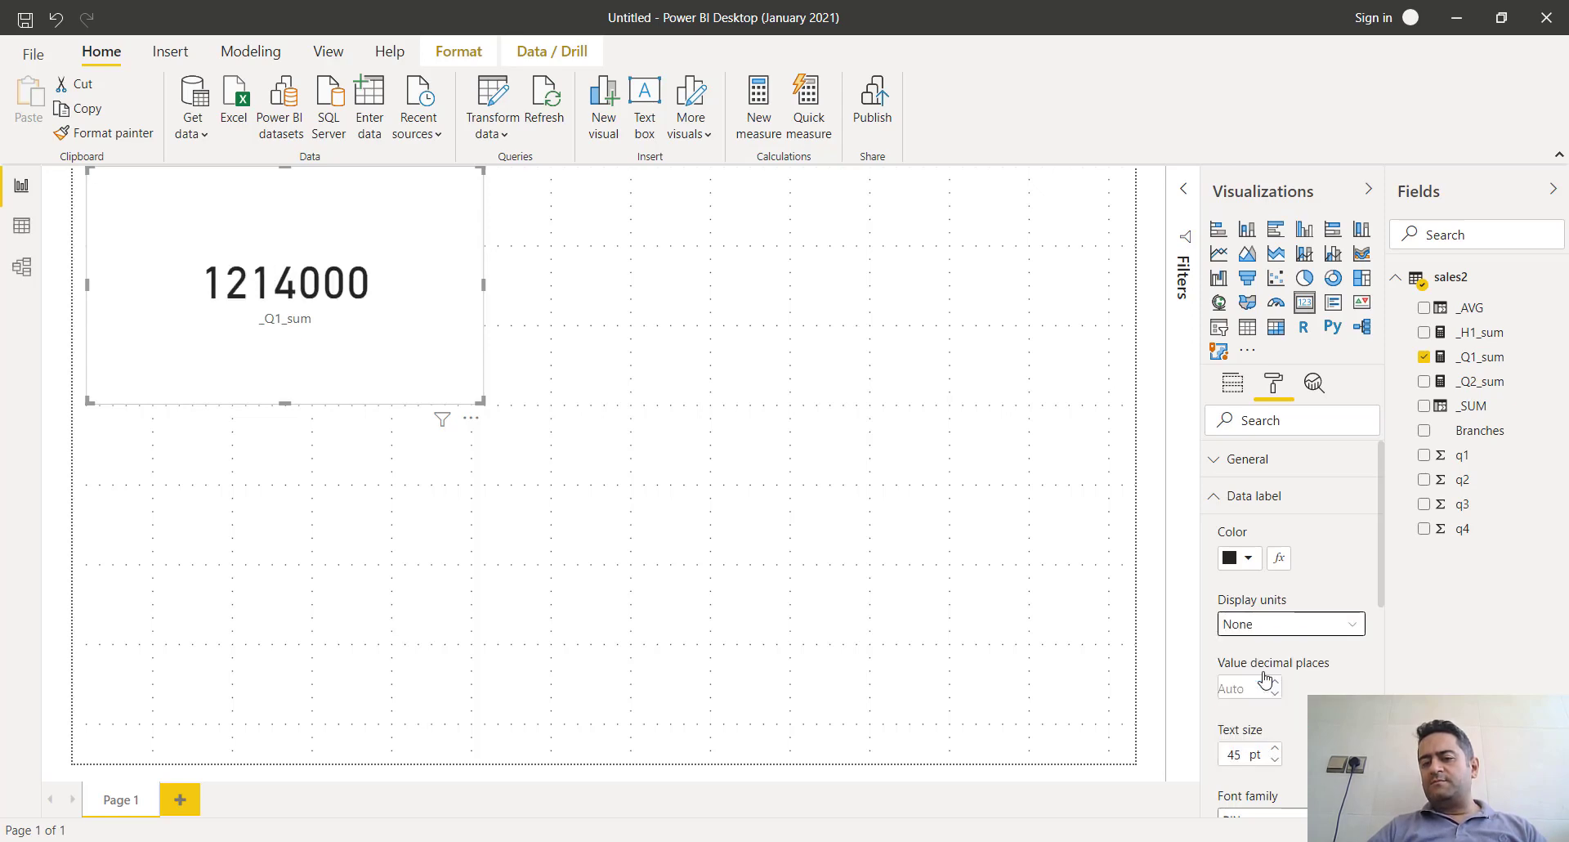
{"action": "left_click", "coordinate": [728, 467]}
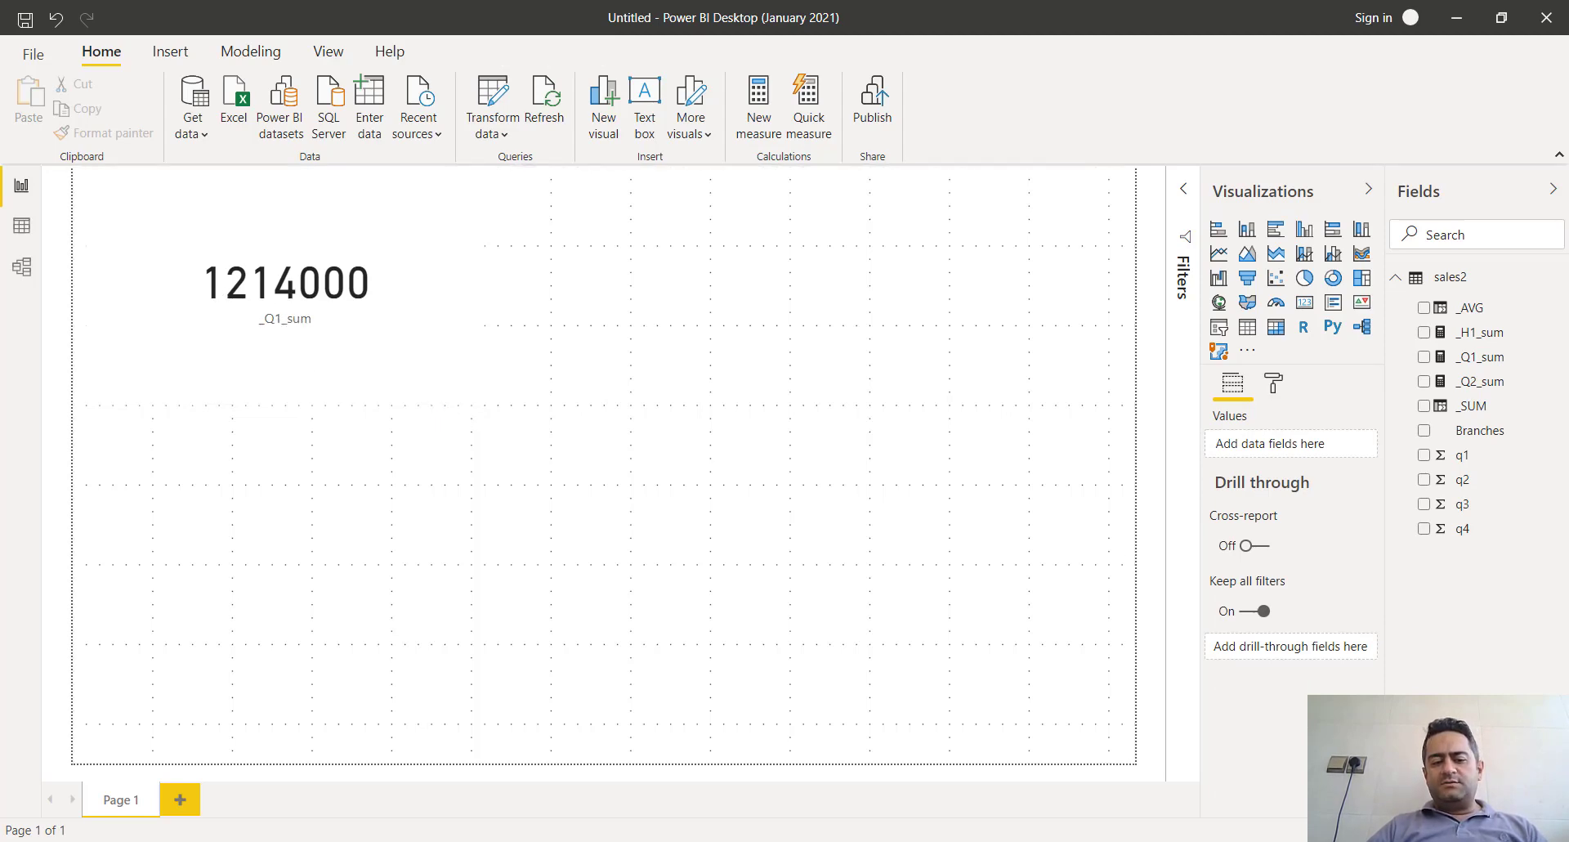
{"action": "key", "text": "alt+Tab"}
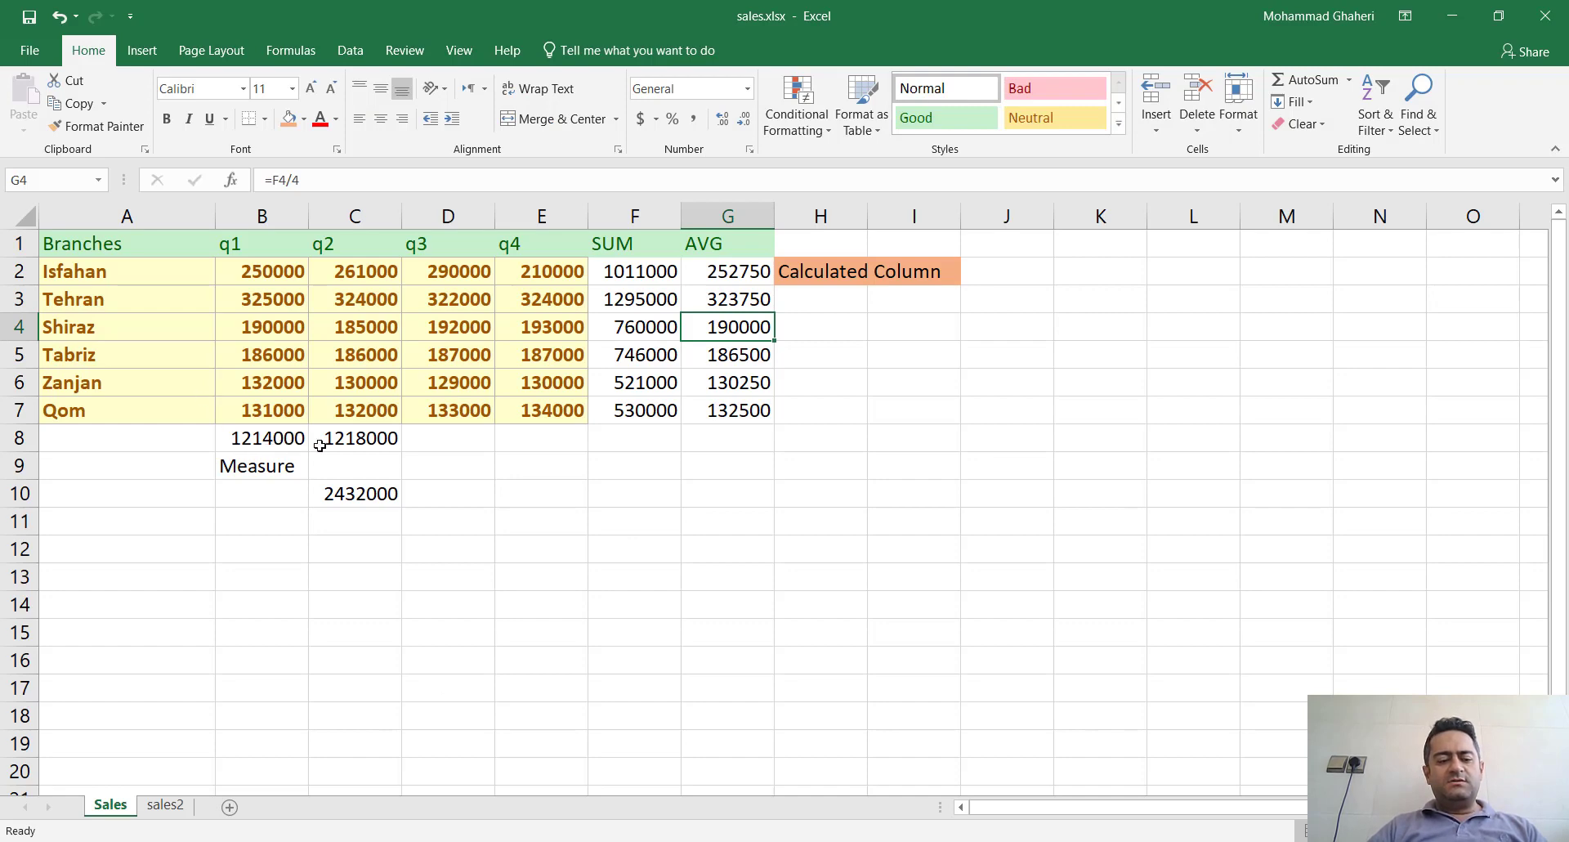
{"action": "key", "text": "alt+Tab"}
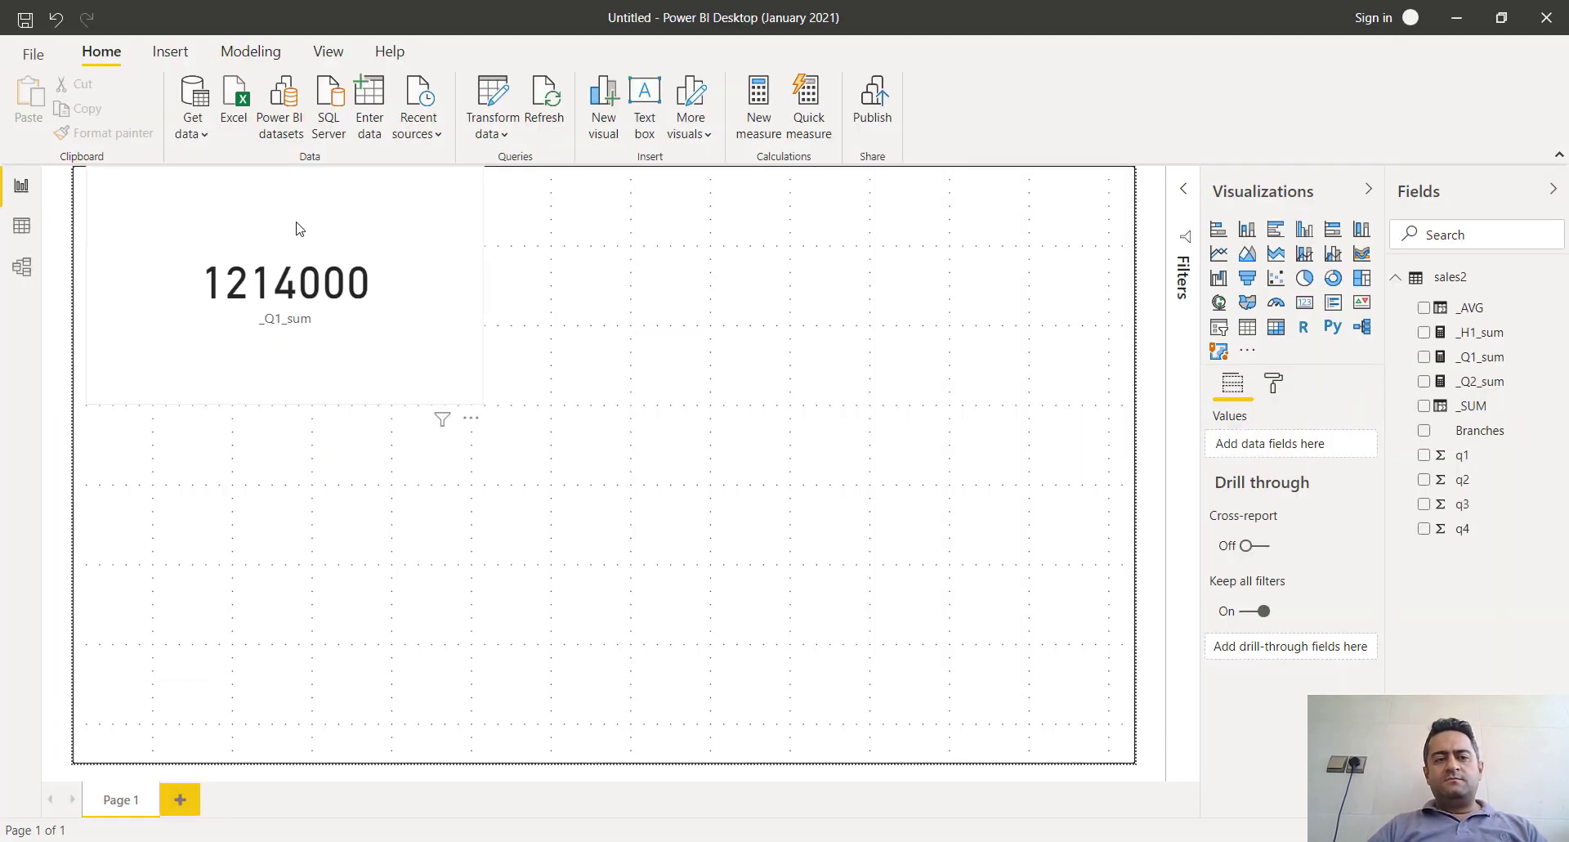
Step: Reduce the _Q1_sum card's height and turn off its category label
{"action": "left_click", "coordinate": [332, 244]}
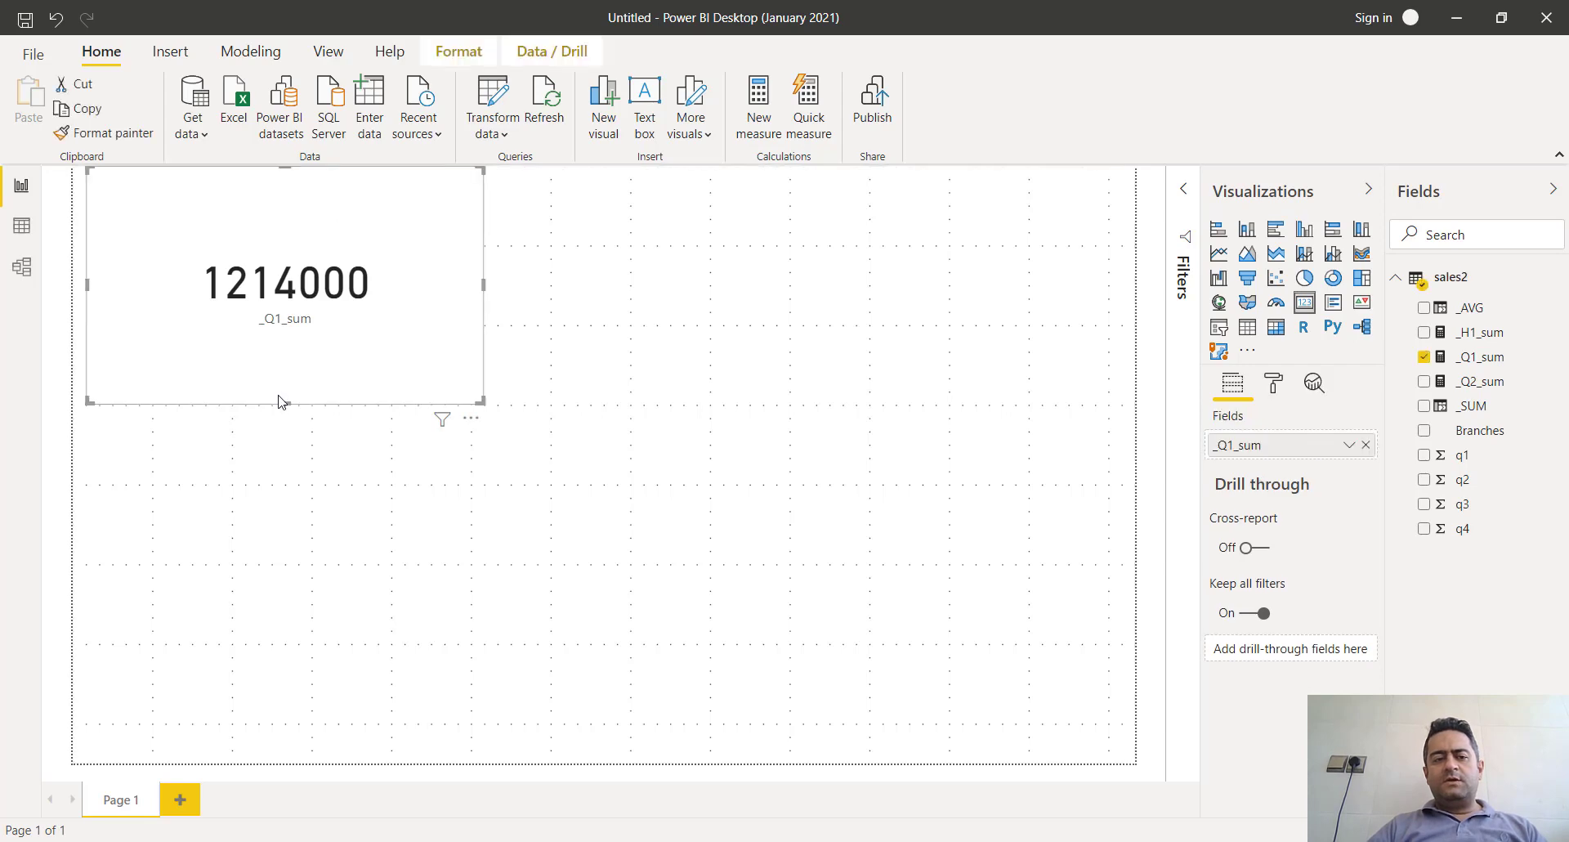
{"action": "left_click_drag", "start_coordinate": [293, 390], "coordinate": [291, 353]}
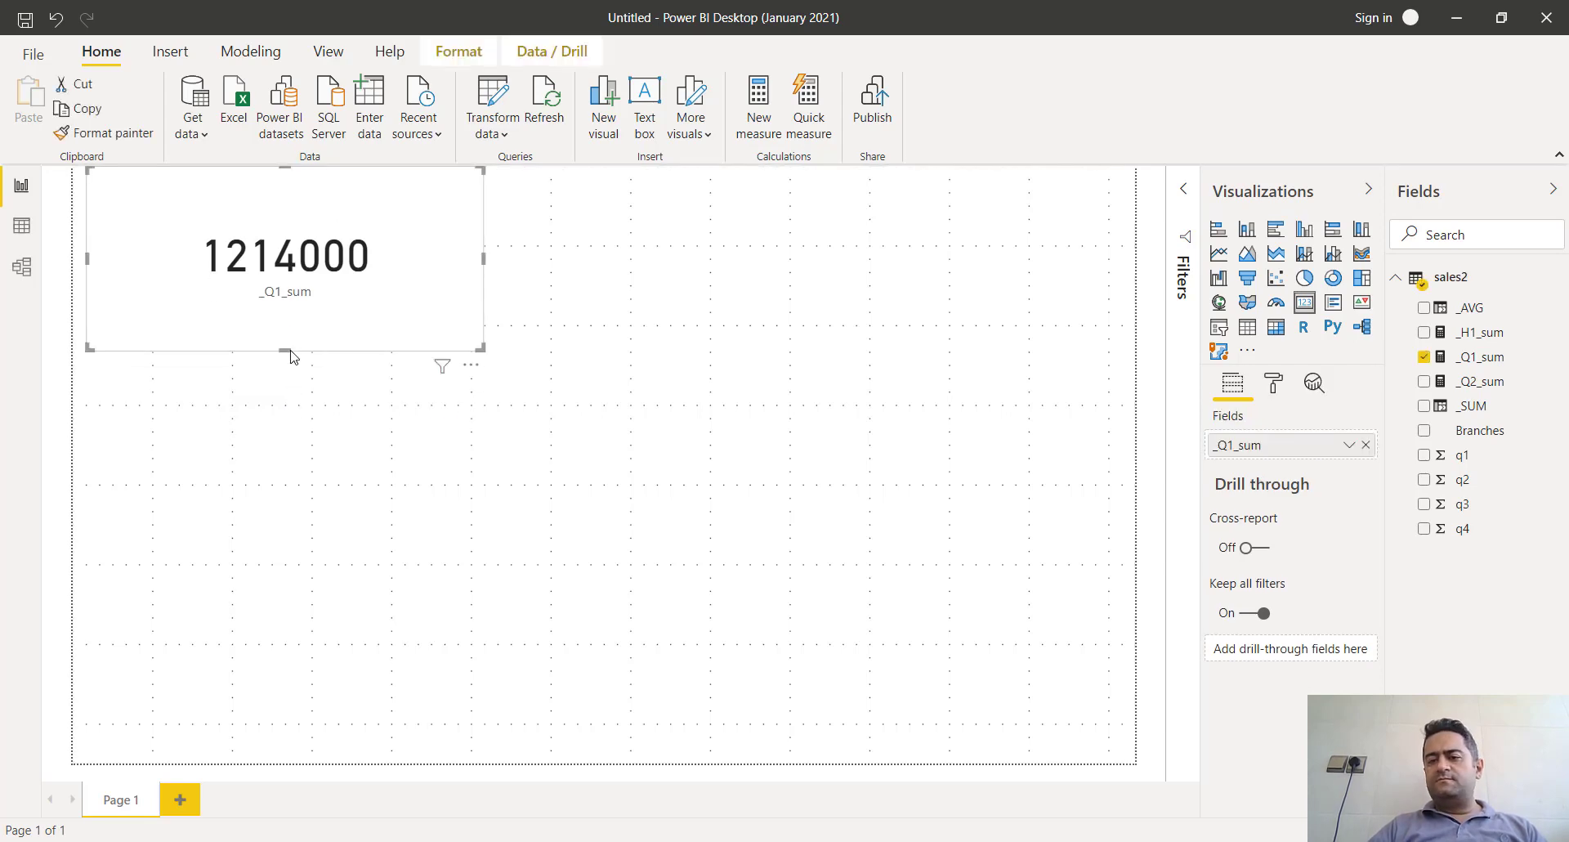
{"action": "left_click", "coordinate": [1277, 384]}
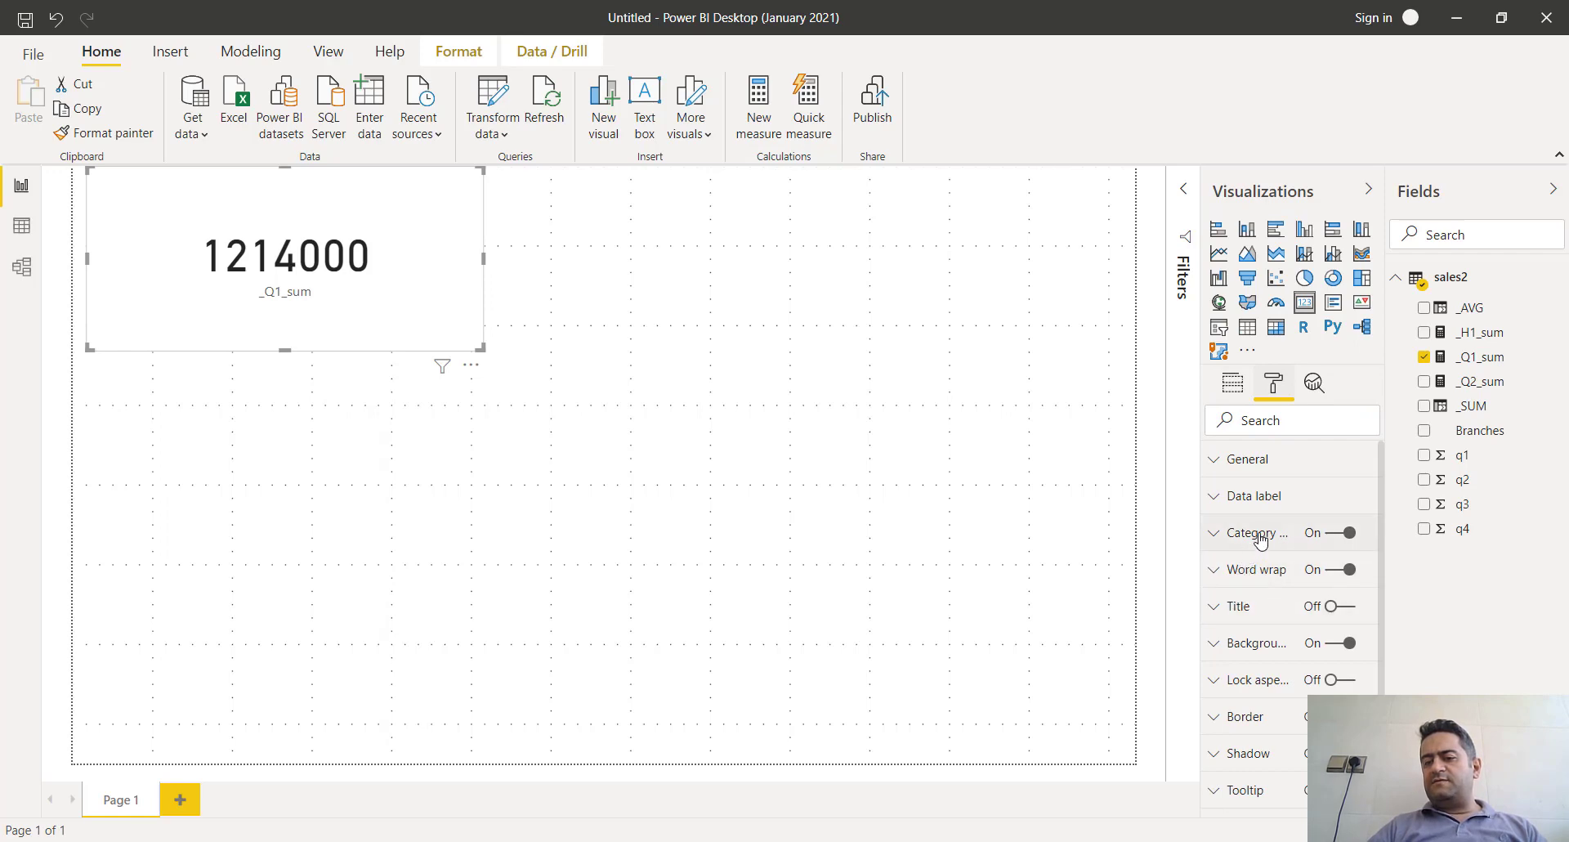
{"action": "left_click", "coordinate": [1337, 535]}
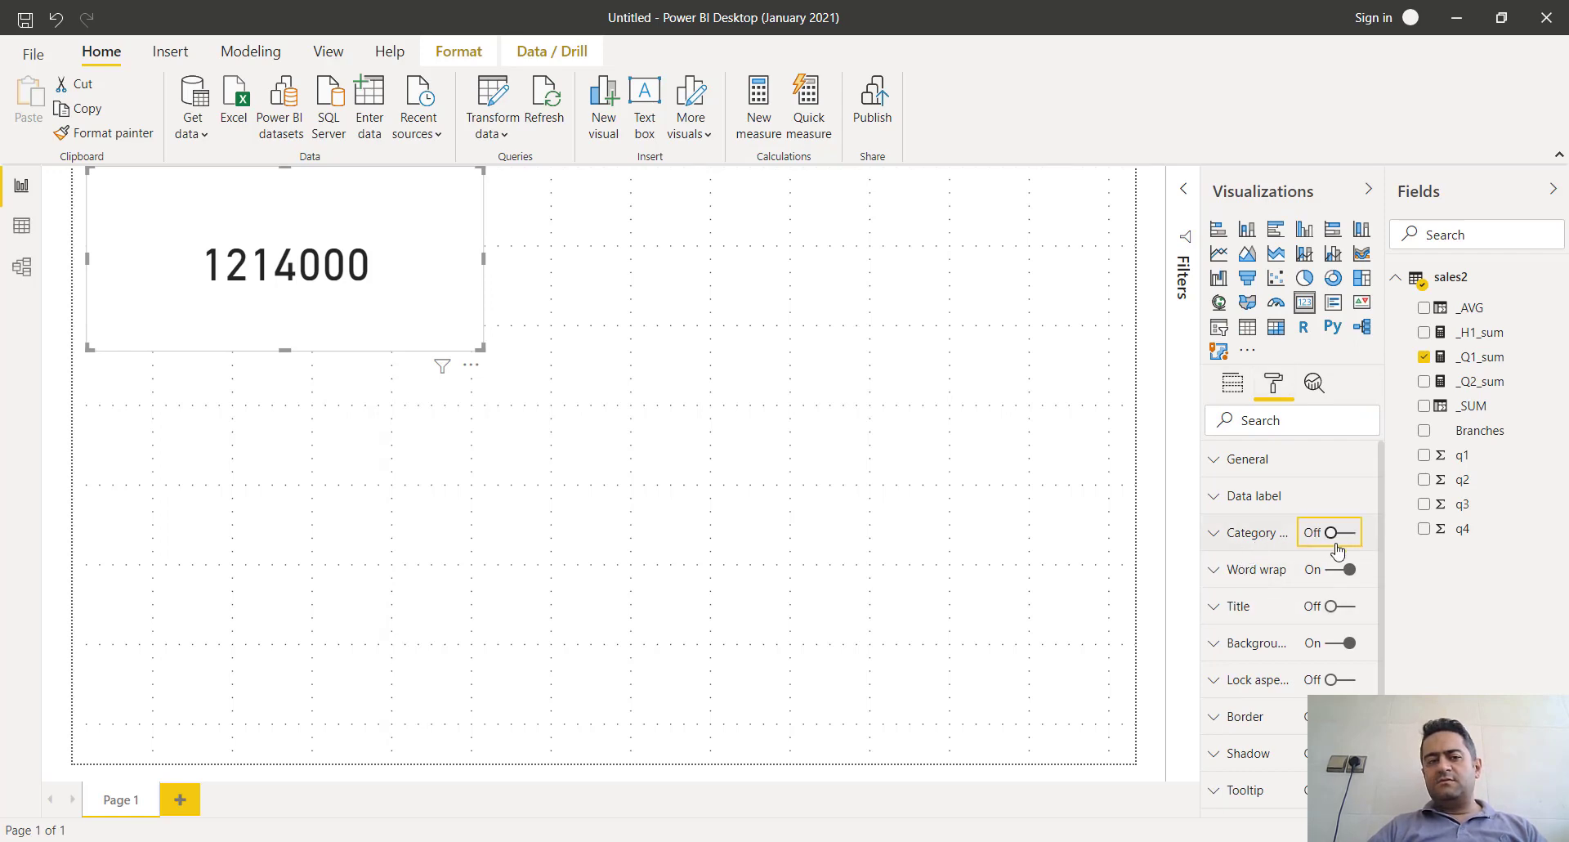
Step: Turn on the card's title and set the title text to Q1 SUM
{"action": "left_click", "coordinate": [1330, 609]}
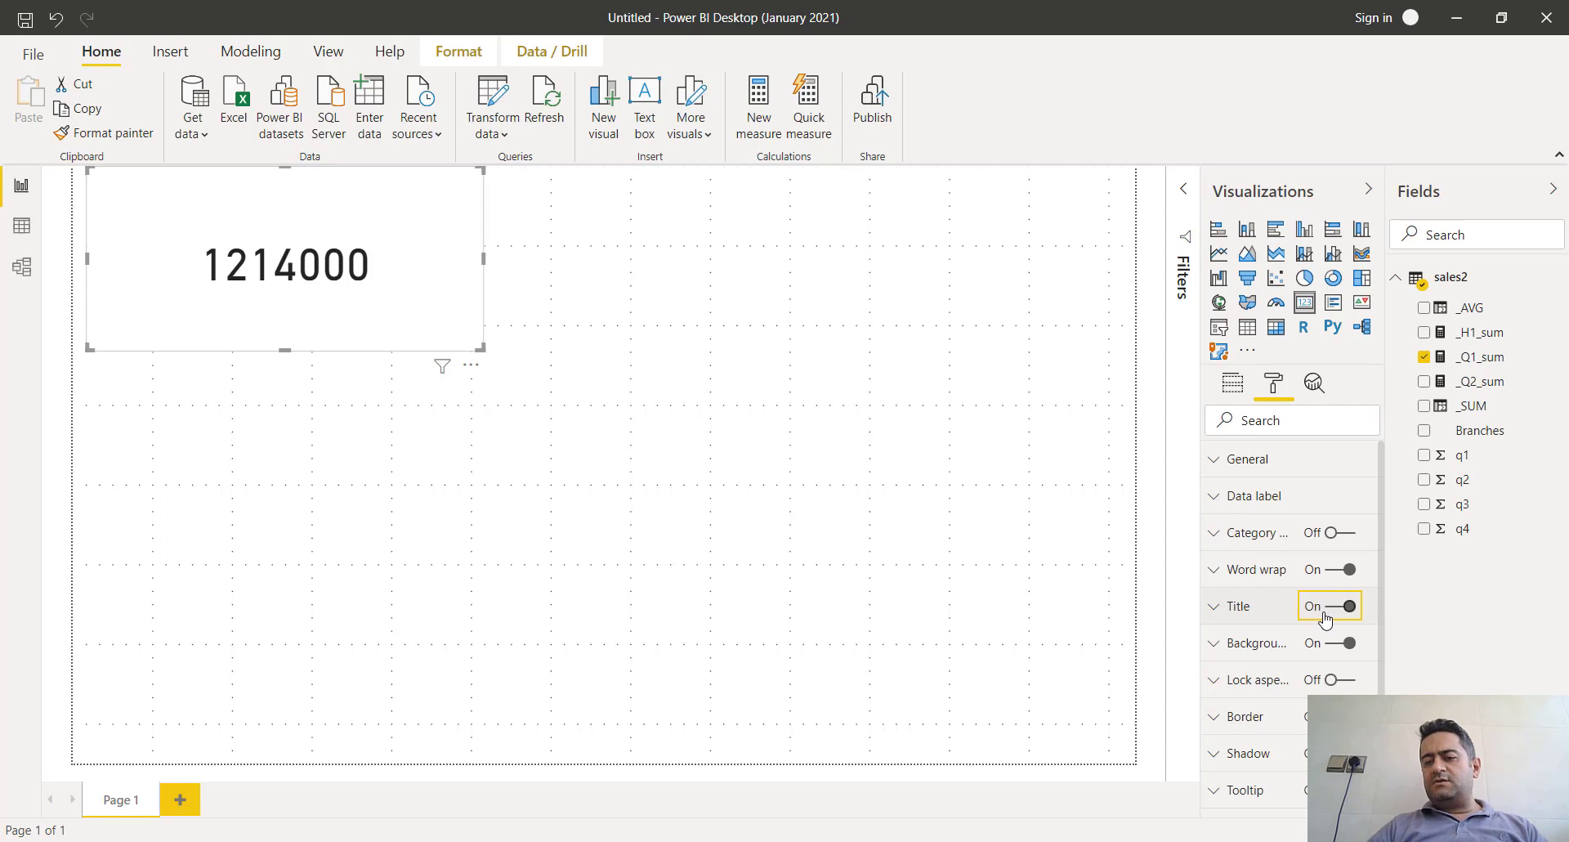
{"action": "left_click", "coordinate": [1217, 607]}
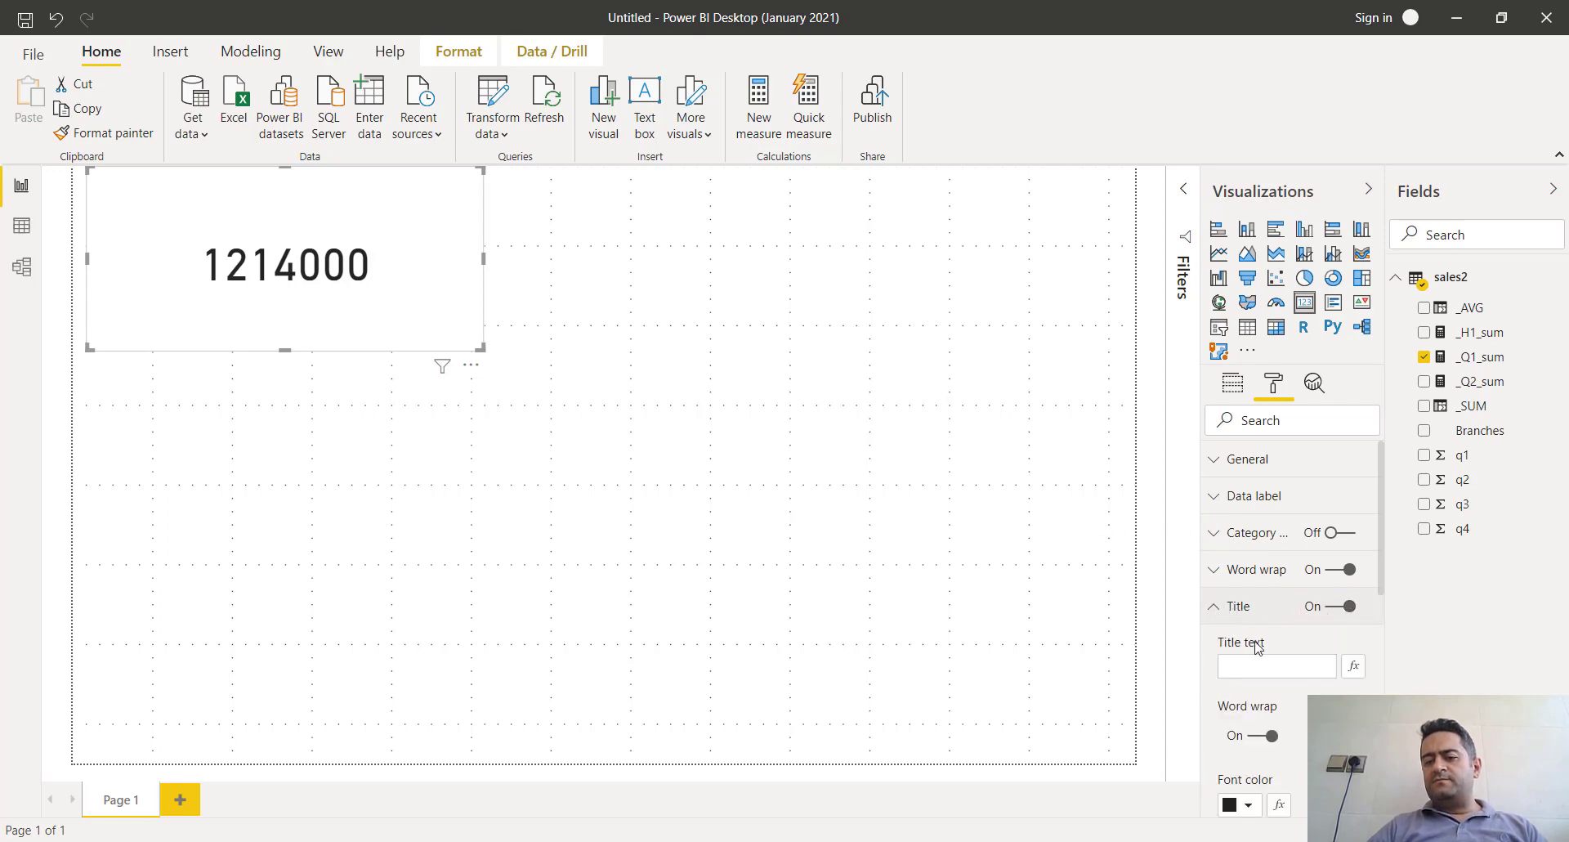
{"action": "left_click", "coordinate": [1267, 660]}
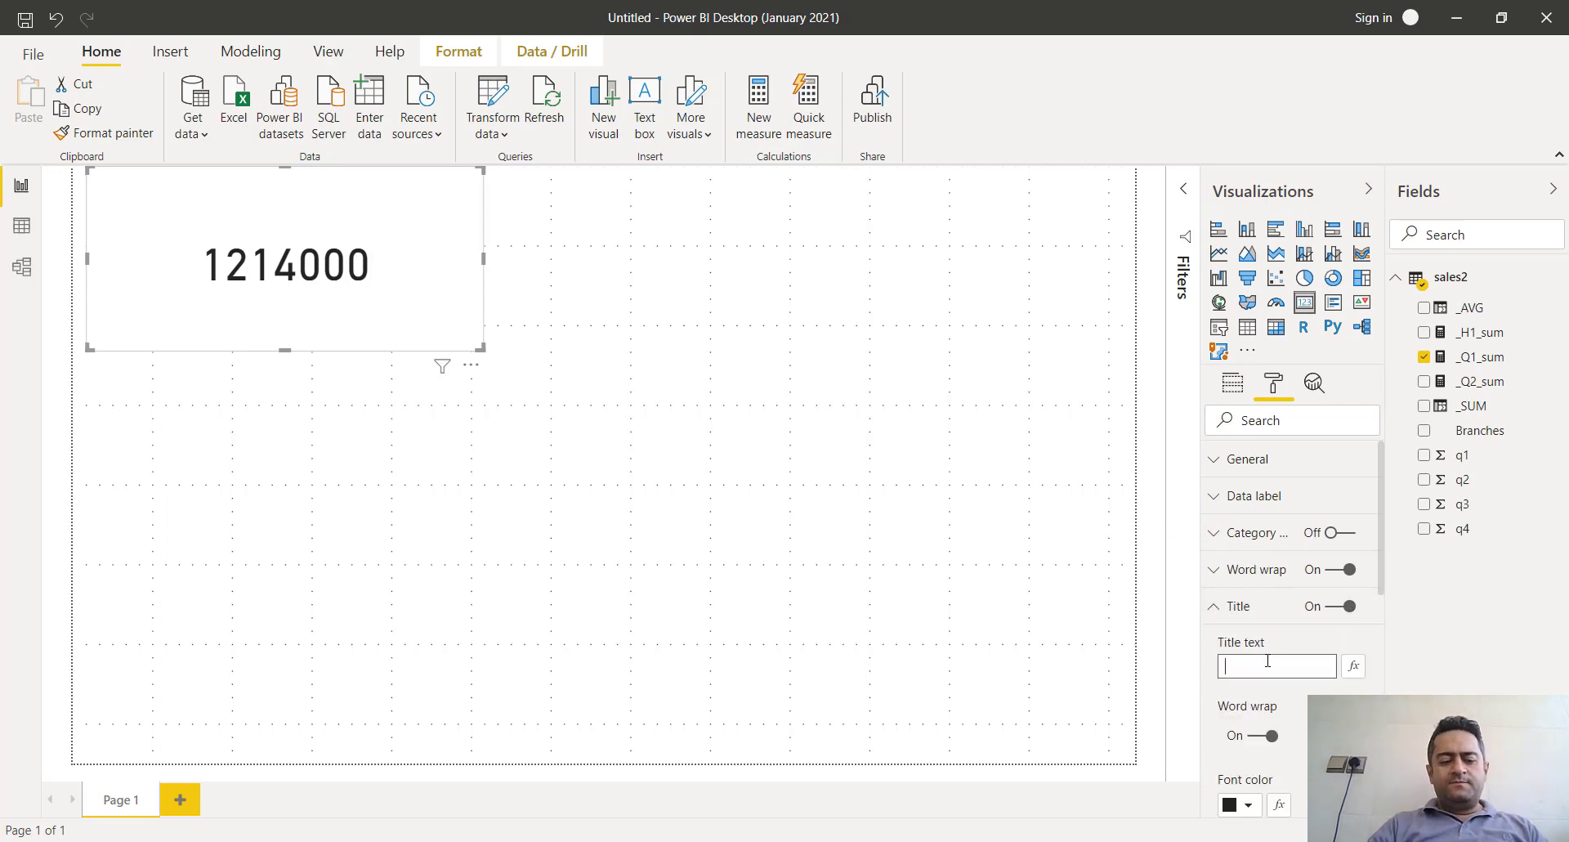
{"action": "type", "text": "Q"}
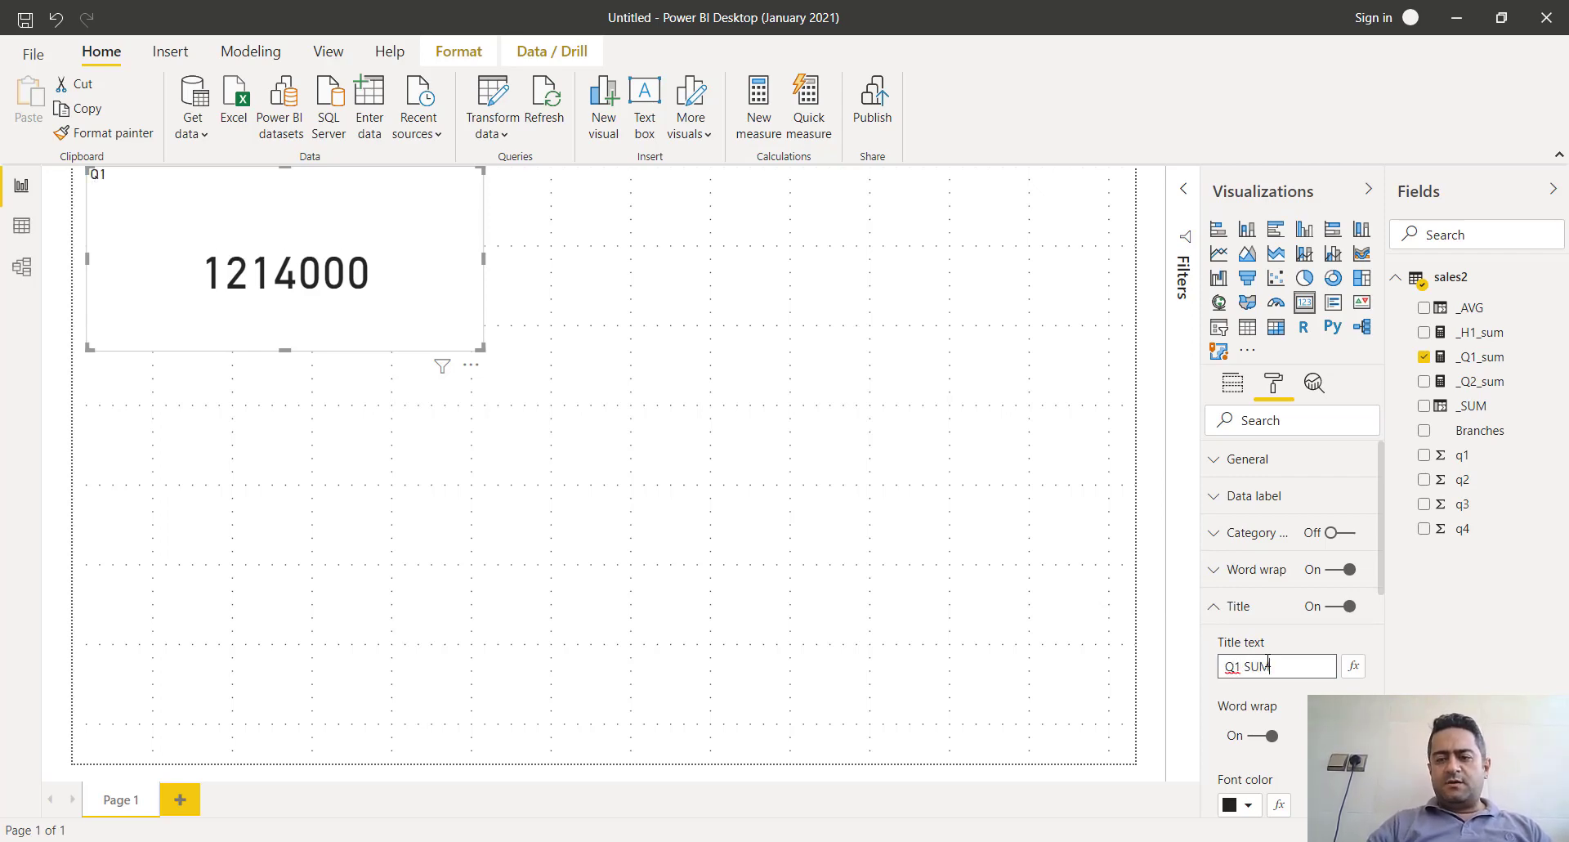
{"action": "type", "text": "1 SUM"}
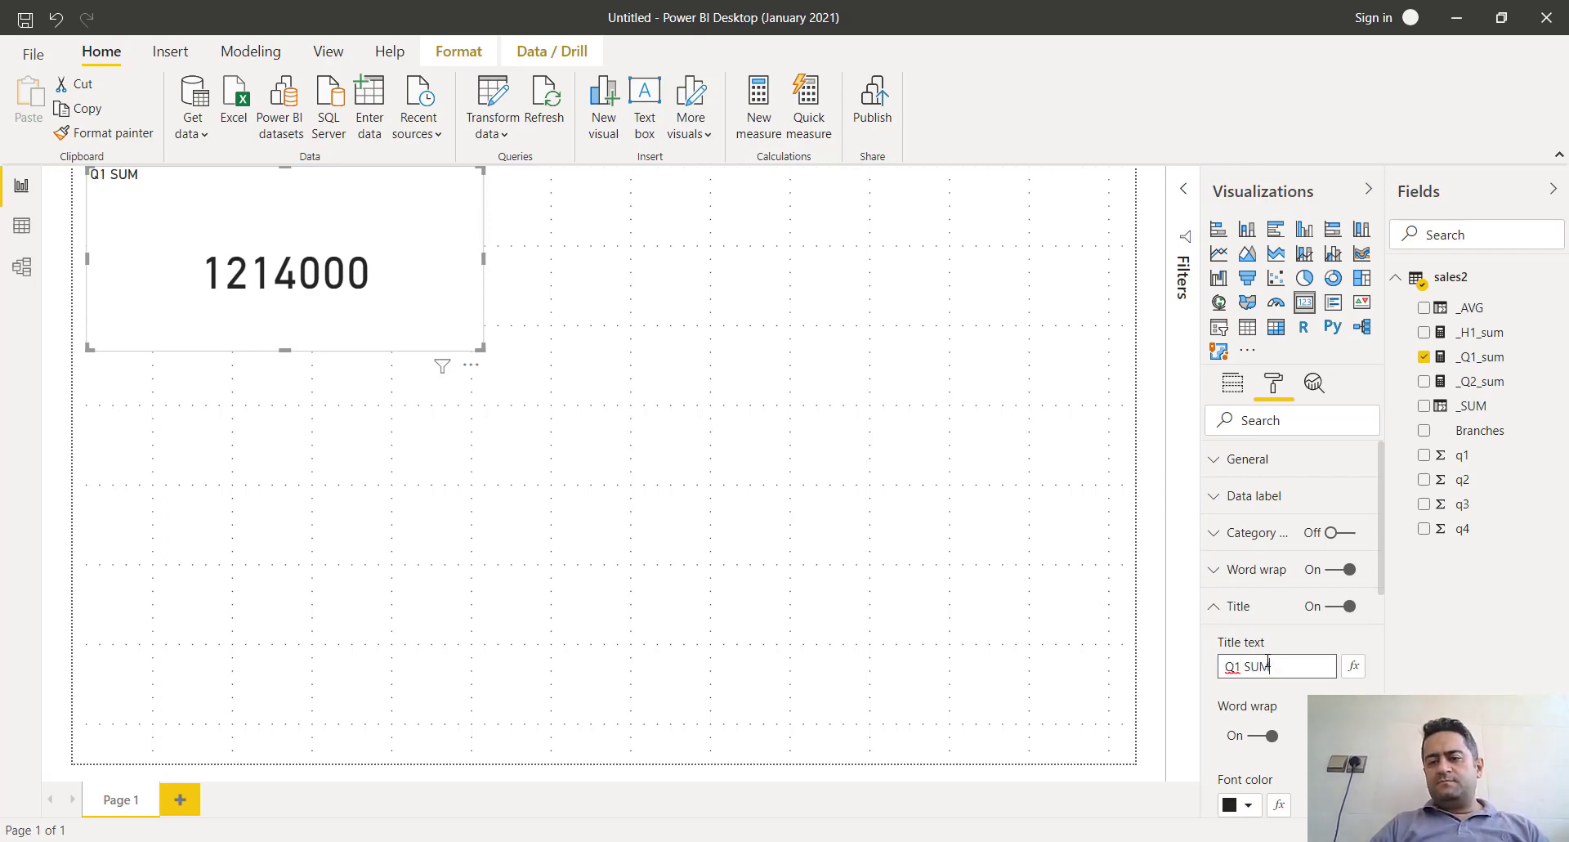
{"action": "left_click", "coordinate": [741, 500]}
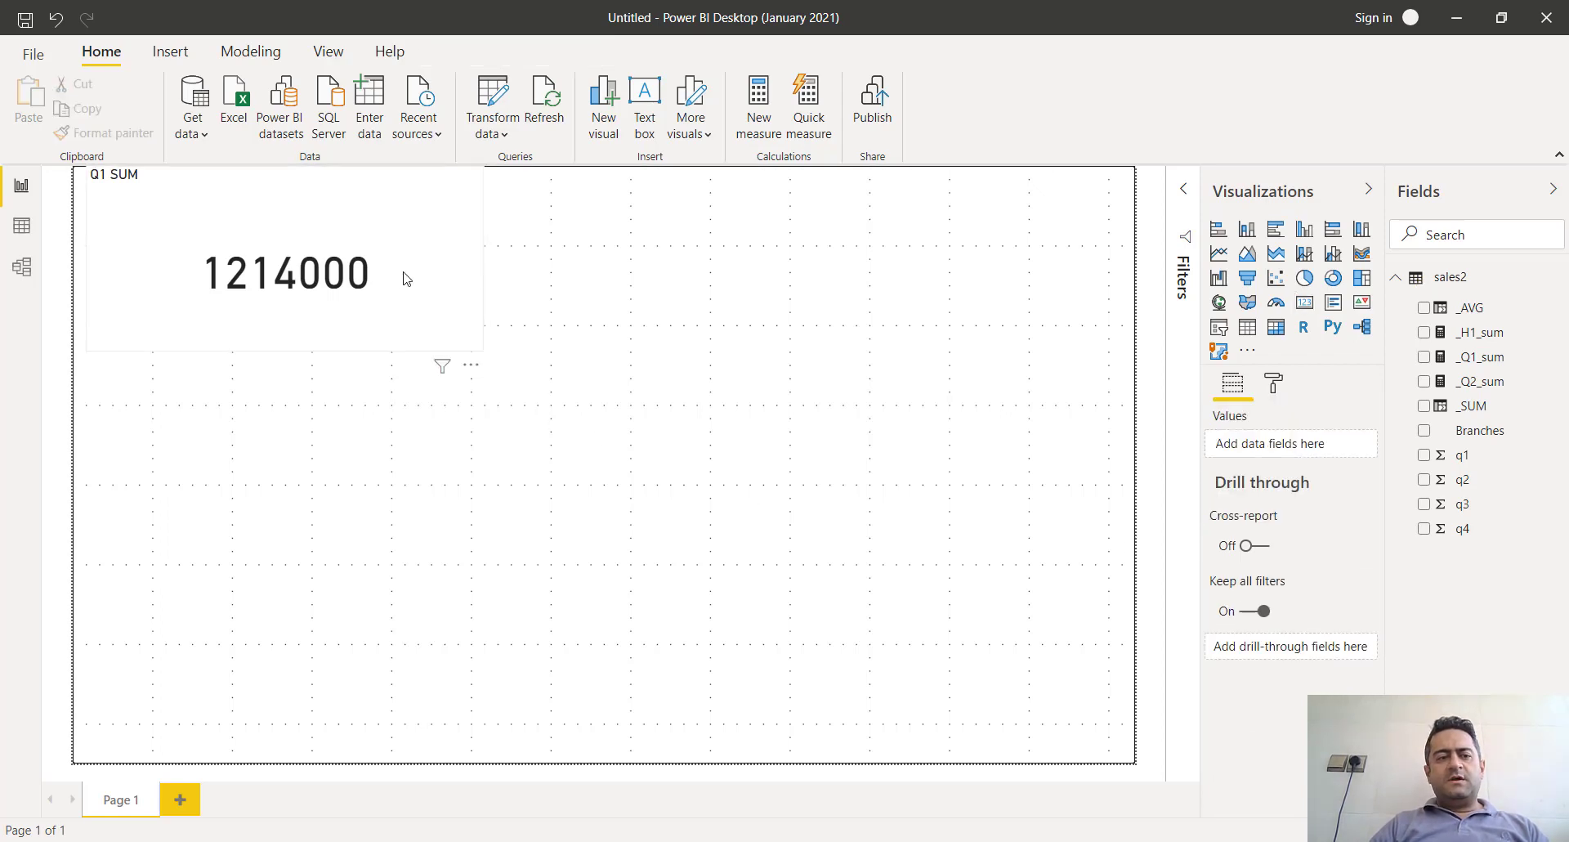
Step: Duplicate the Q1 SUM card twice, stack the copies below the original without overlap and select the middle card
{"action": "left_click", "coordinate": [406, 278]}
{"action": "key", "text": "ctrl+c"}
{"action": "key", "text": "ctrl+v"}
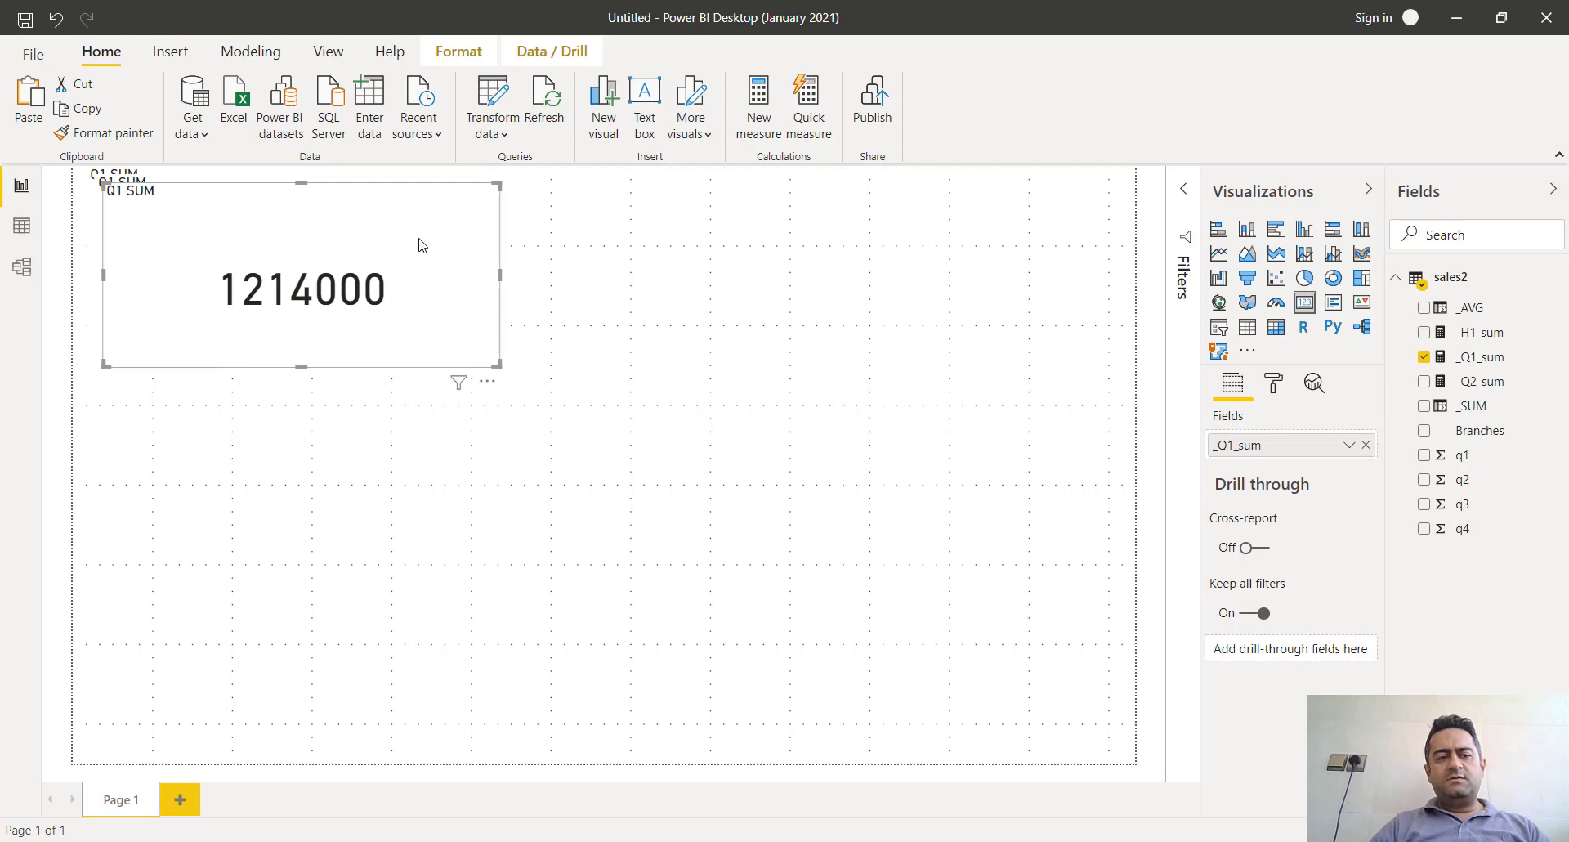
{"action": "left_click_drag", "start_coordinate": [418, 245], "coordinate": [396, 585]}
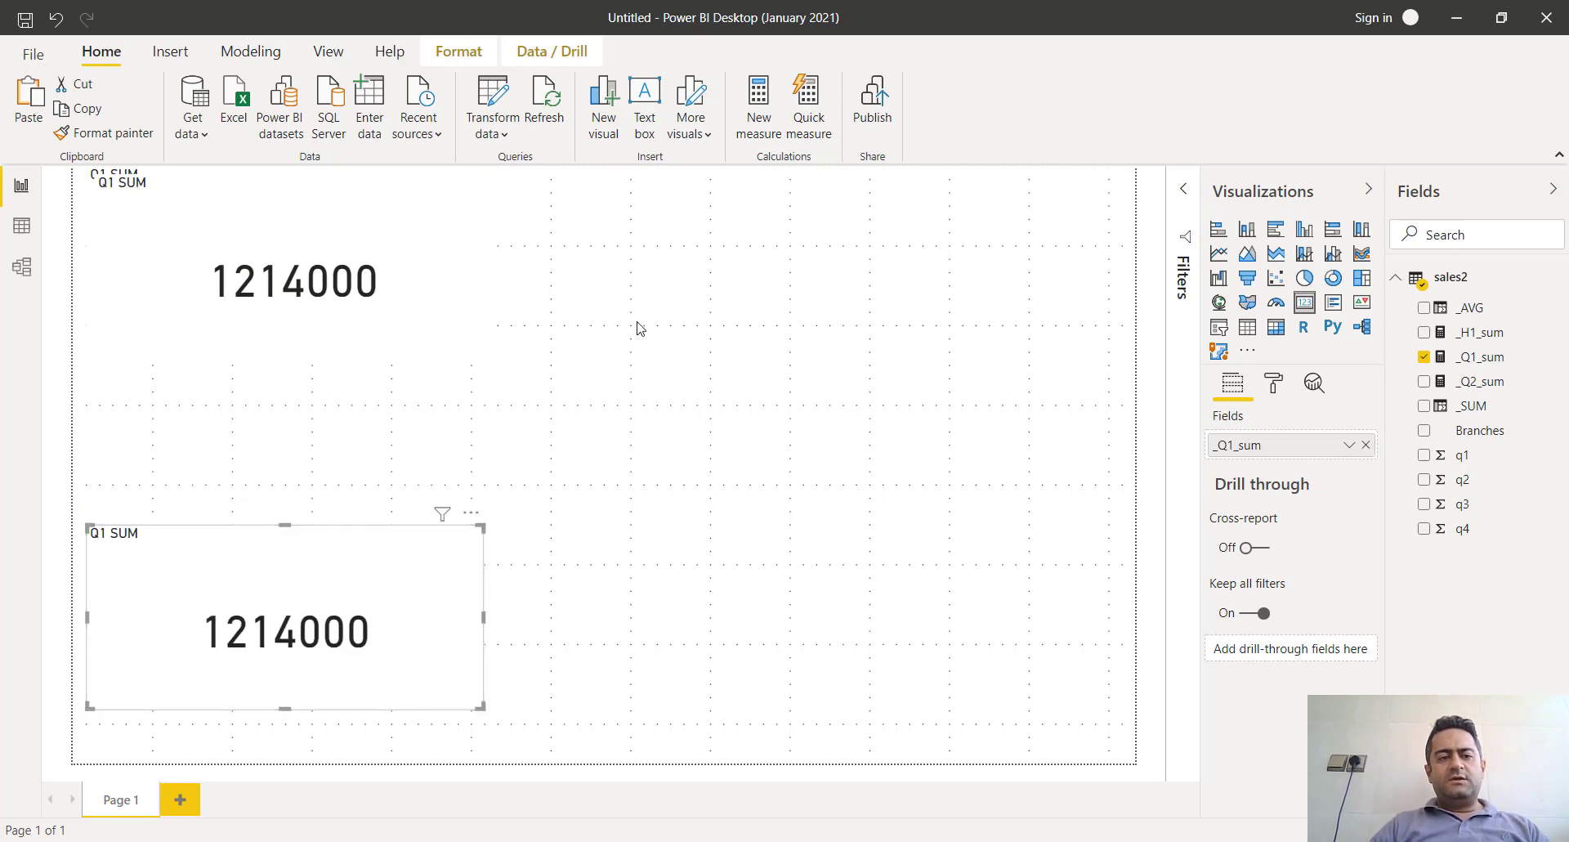
{"action": "left_click", "coordinate": [500, 298]}
{"action": "left_click_drag", "start_coordinate": [349, 221], "coordinate": [347, 397]}
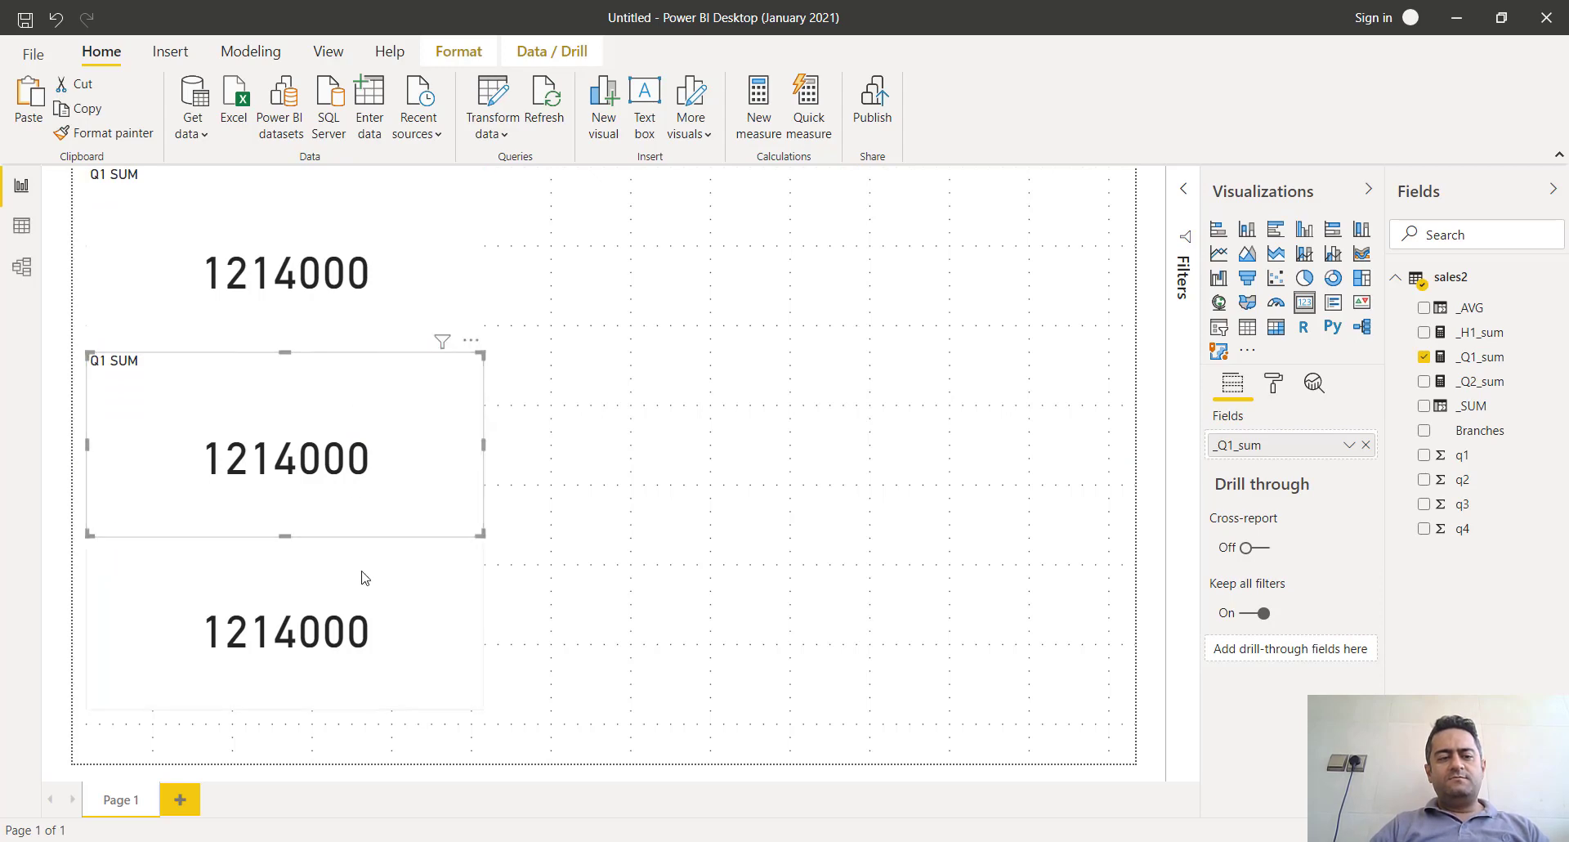
{"action": "left_click_drag", "start_coordinate": [364, 568], "coordinate": [367, 599]}
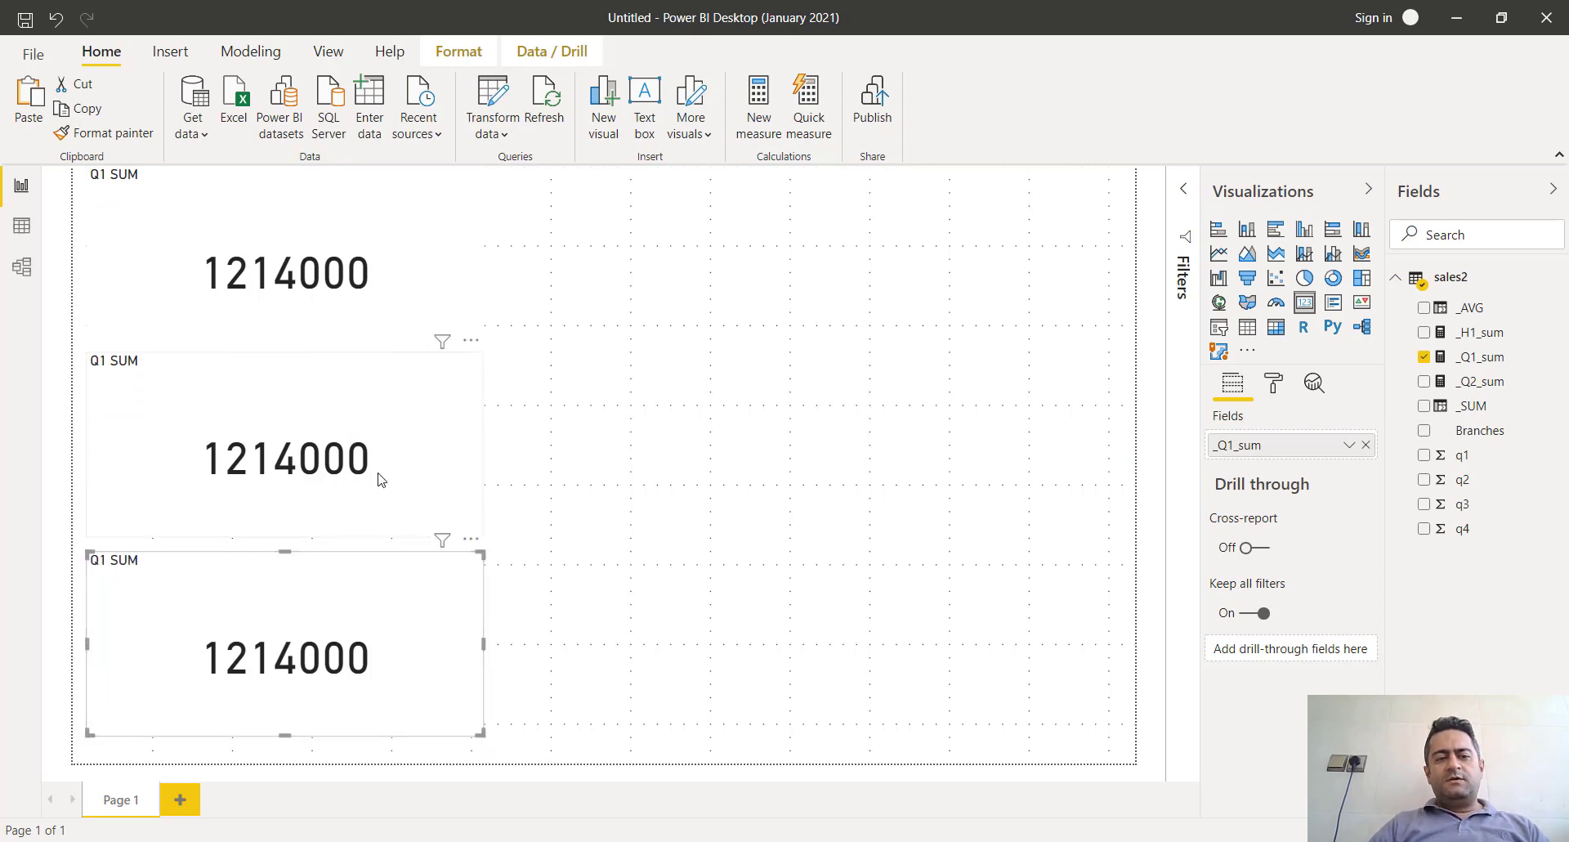
{"action": "left_click", "coordinate": [406, 378]}
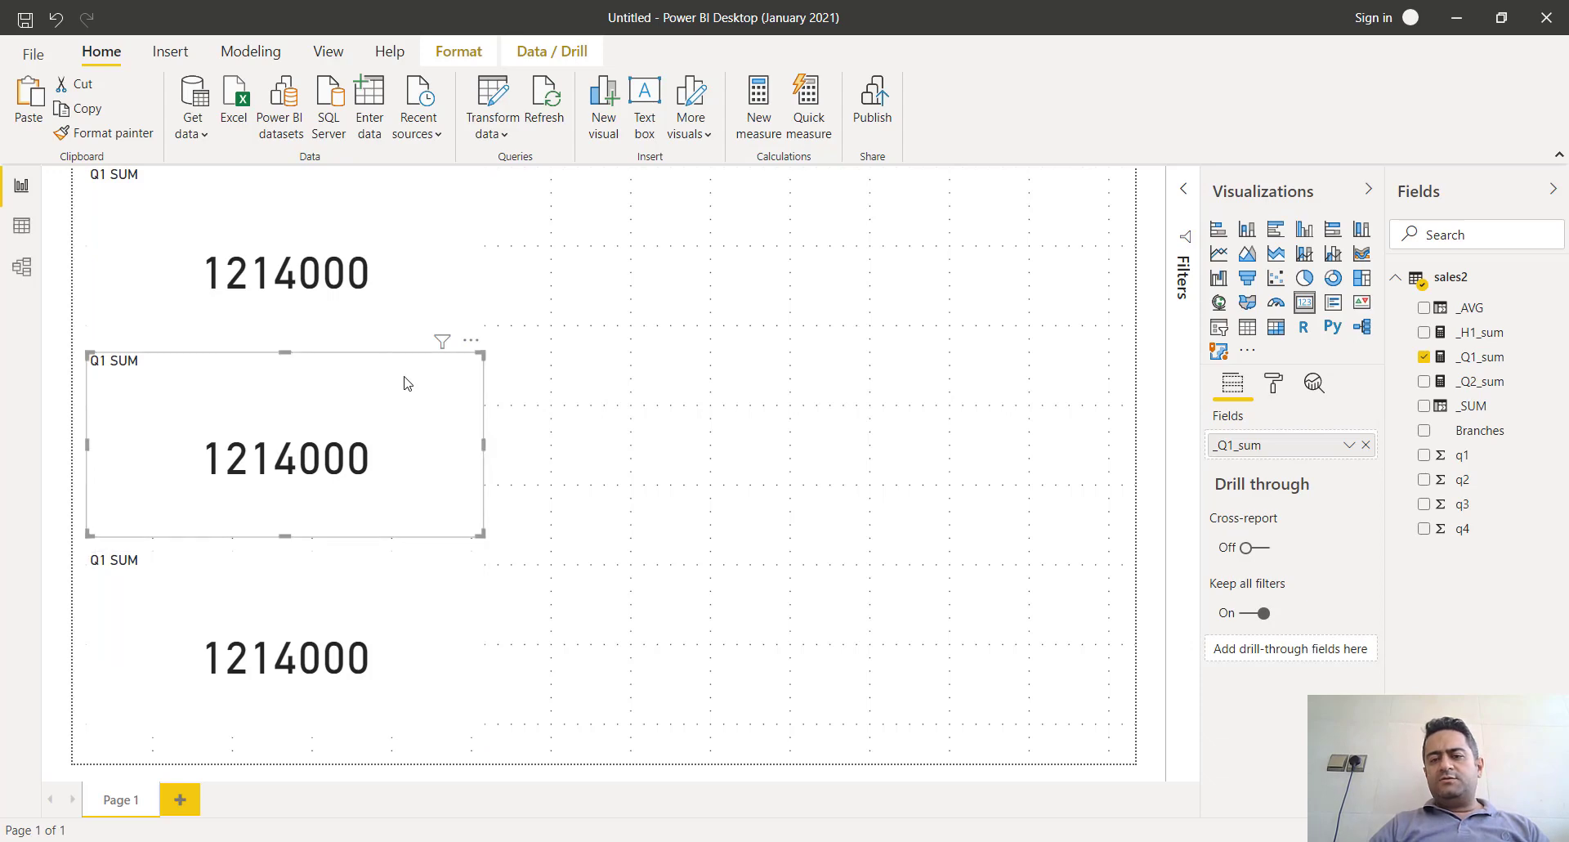
Step: Set the middle card's title text to Q2 SUM
{"action": "left_click", "coordinate": [1282, 387]}
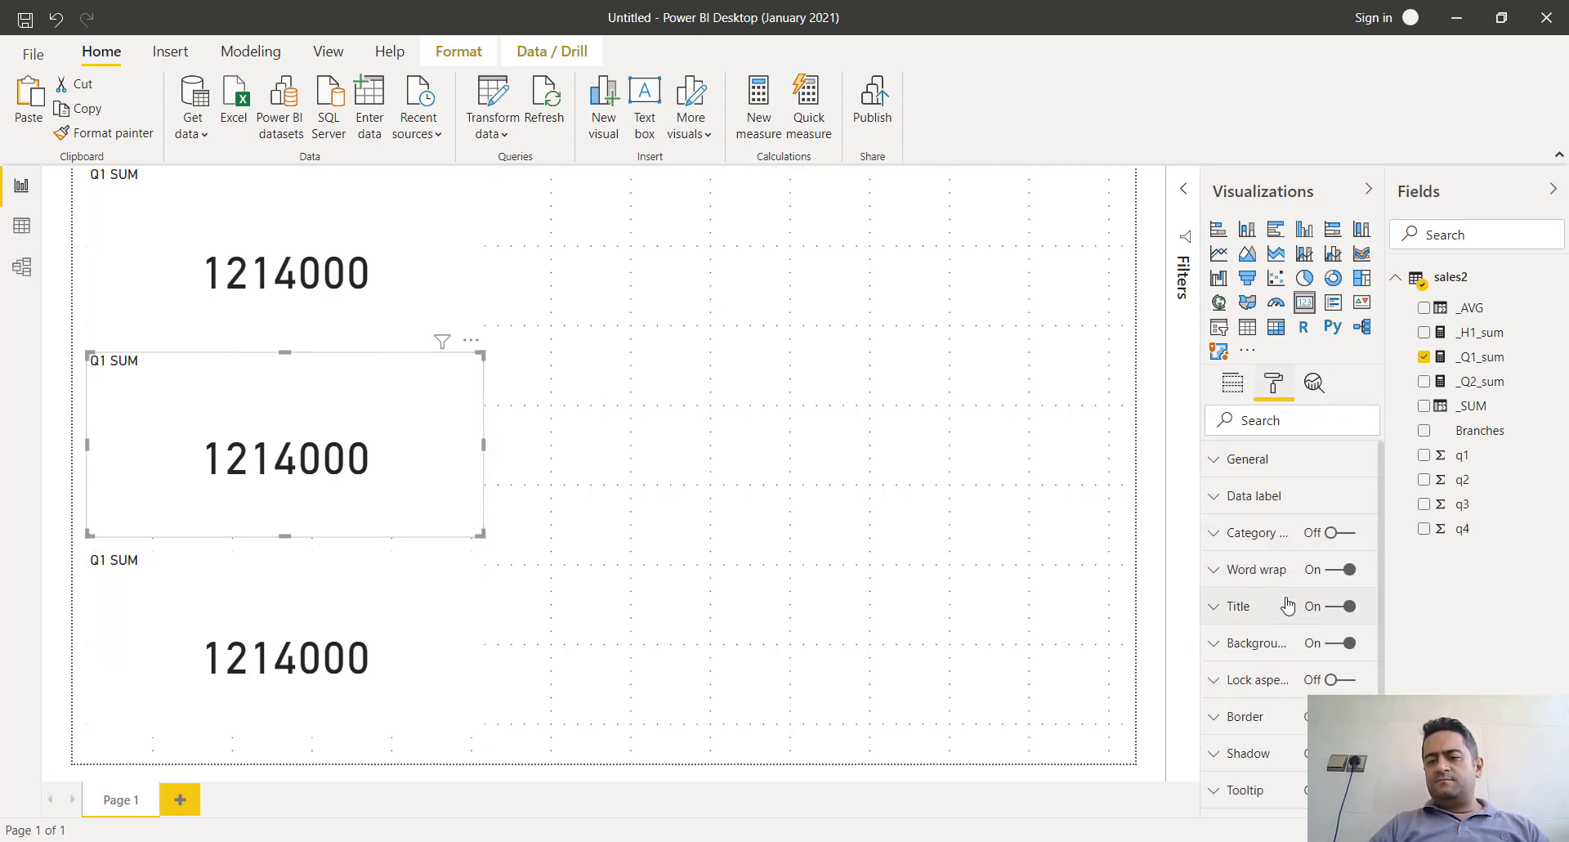
{"action": "left_click", "coordinate": [1208, 608]}
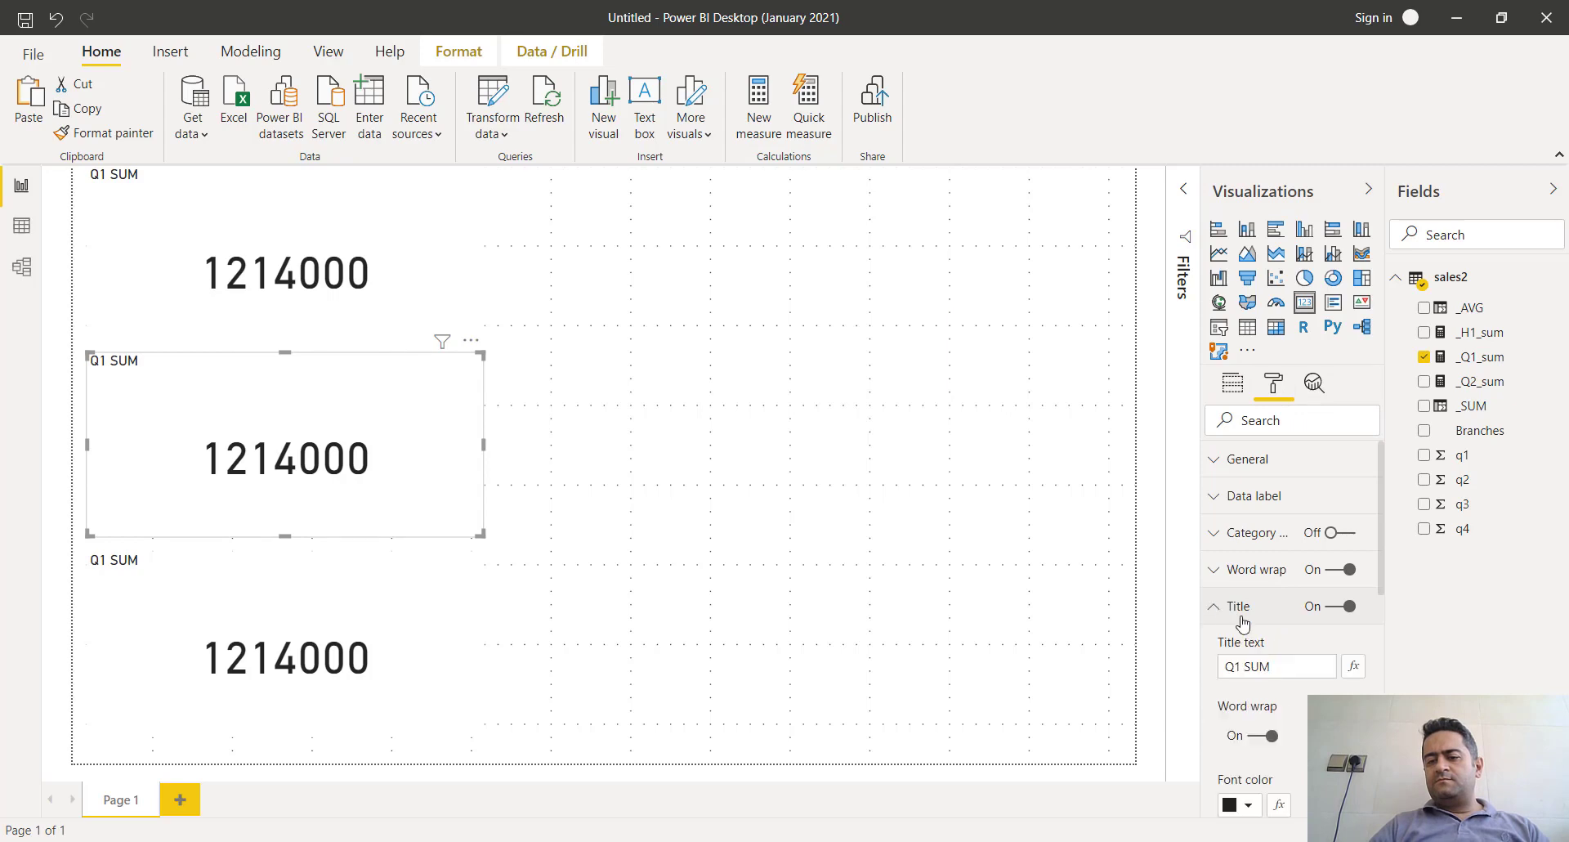
{"action": "left_click", "coordinate": [1242, 668]}
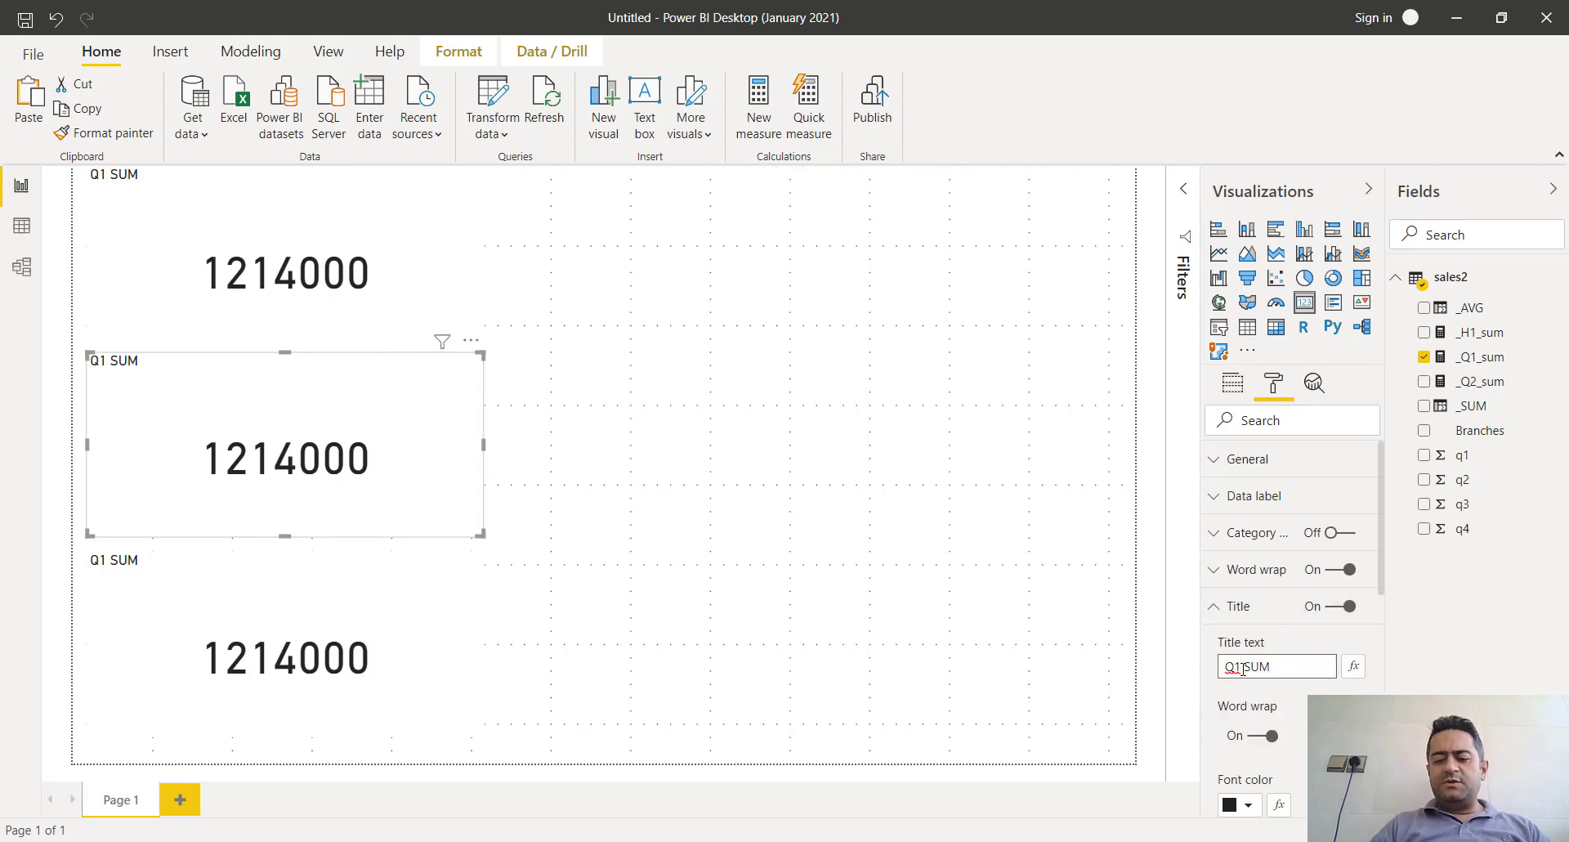
{"action": "key", "text": "BackSpace"}
{"action": "type", "text": "@"}
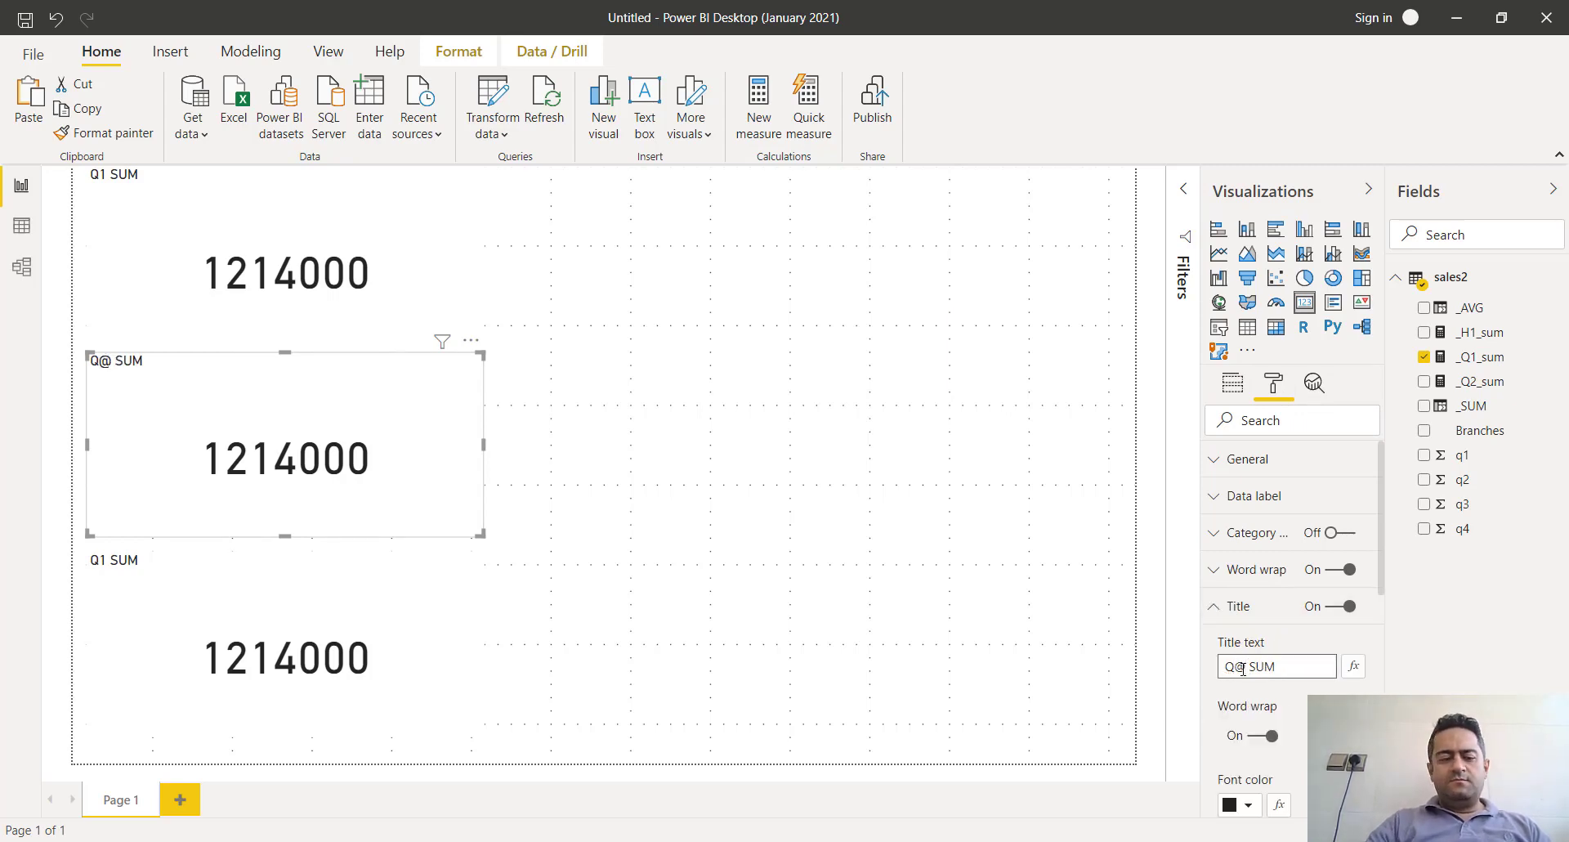
{"action": "key", "text": "BackSpace"}
{"action": "type", "text": "2"}
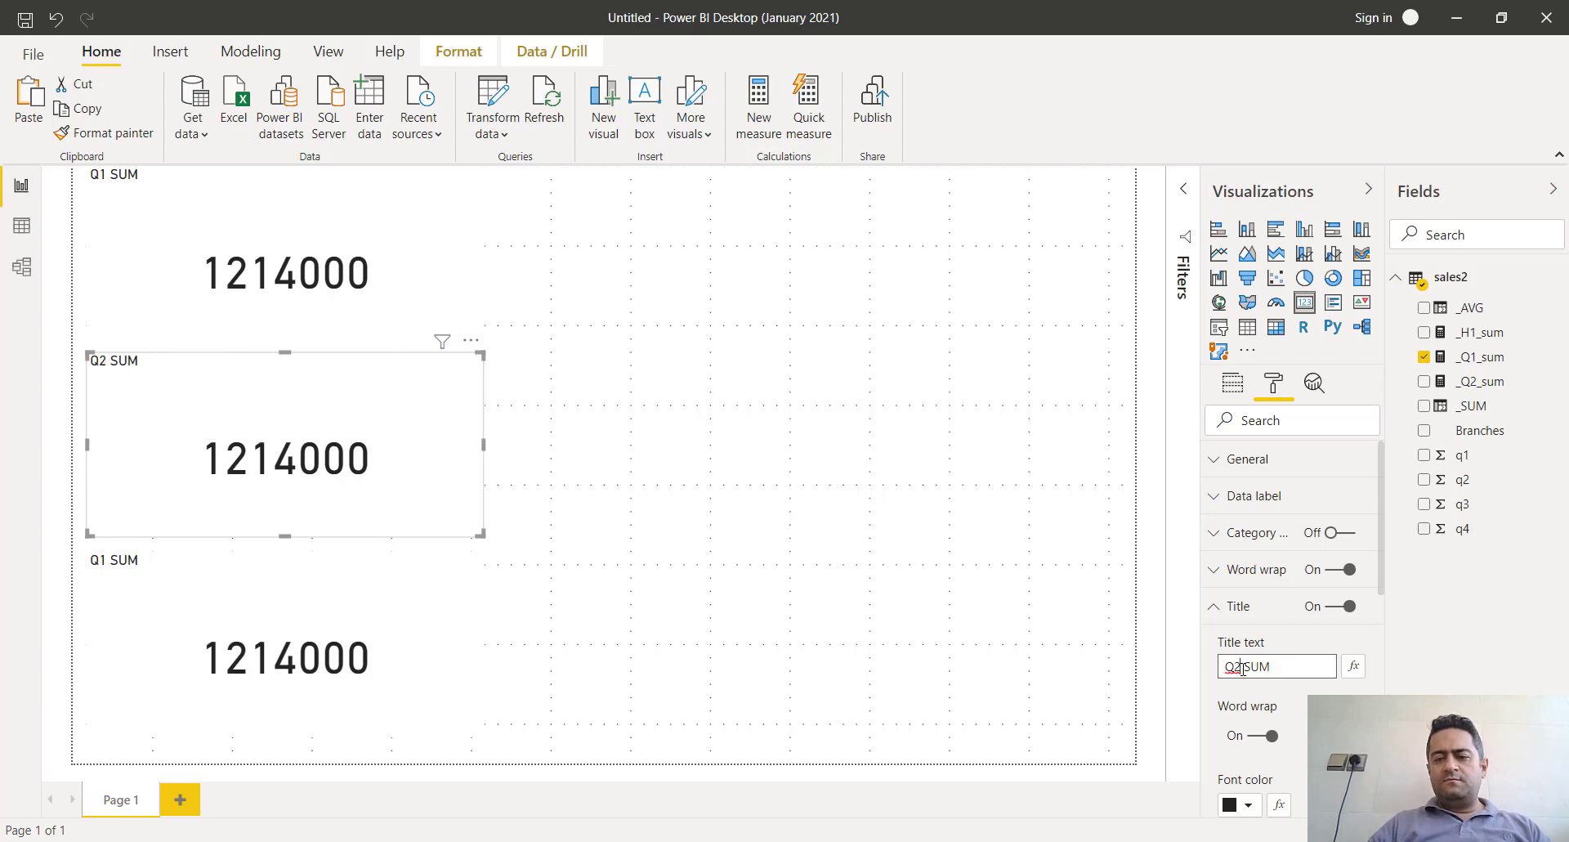
Step: Set the lowest card's title text to H1 SUM
{"action": "left_click", "coordinate": [334, 612]}
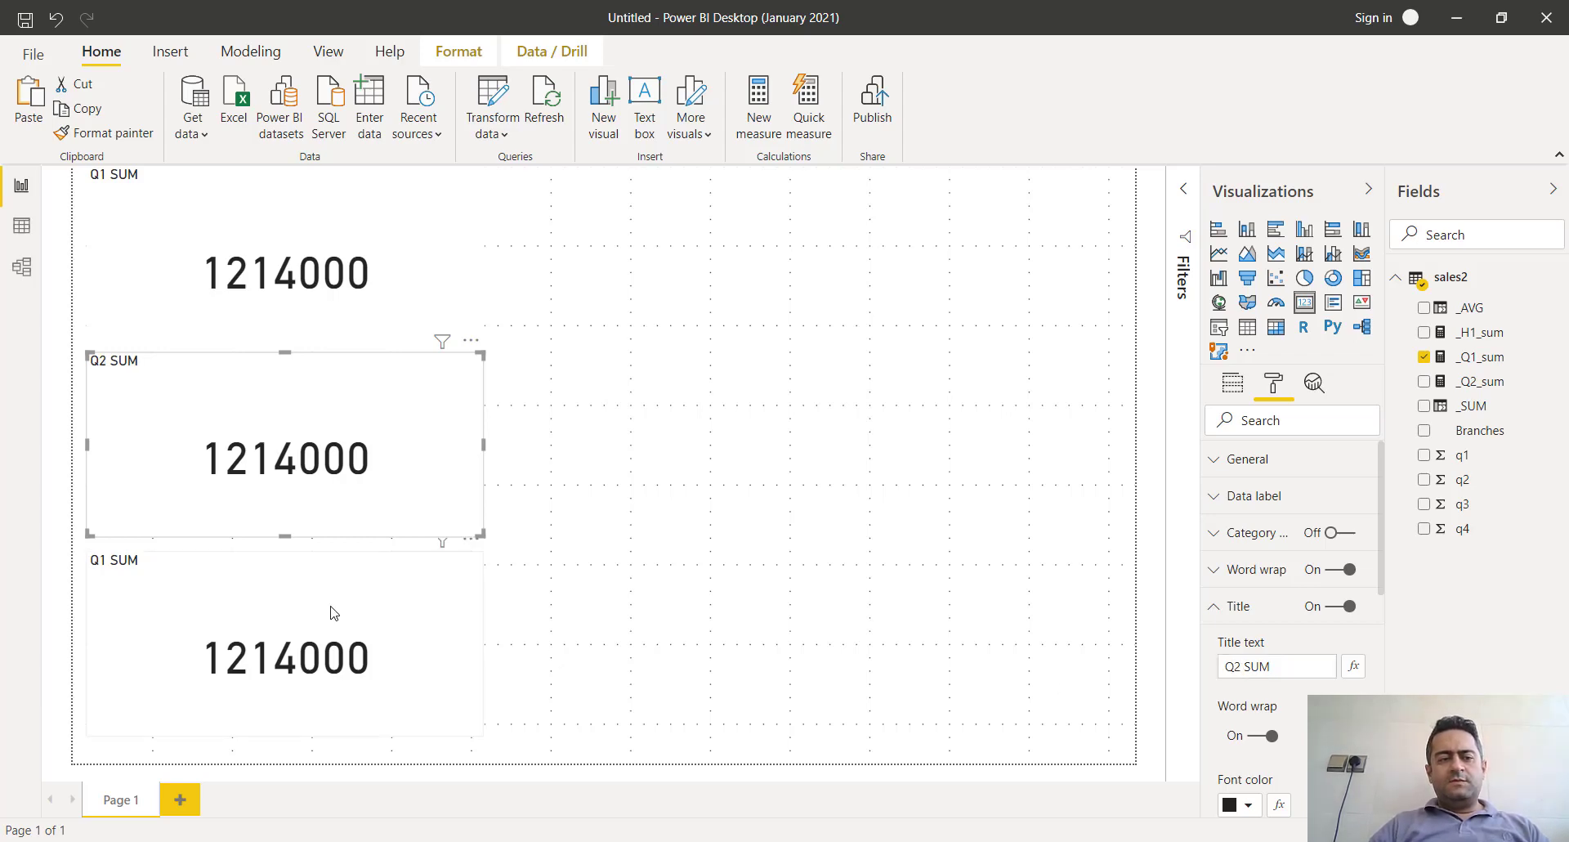
{"action": "left_click", "coordinate": [1244, 667]}
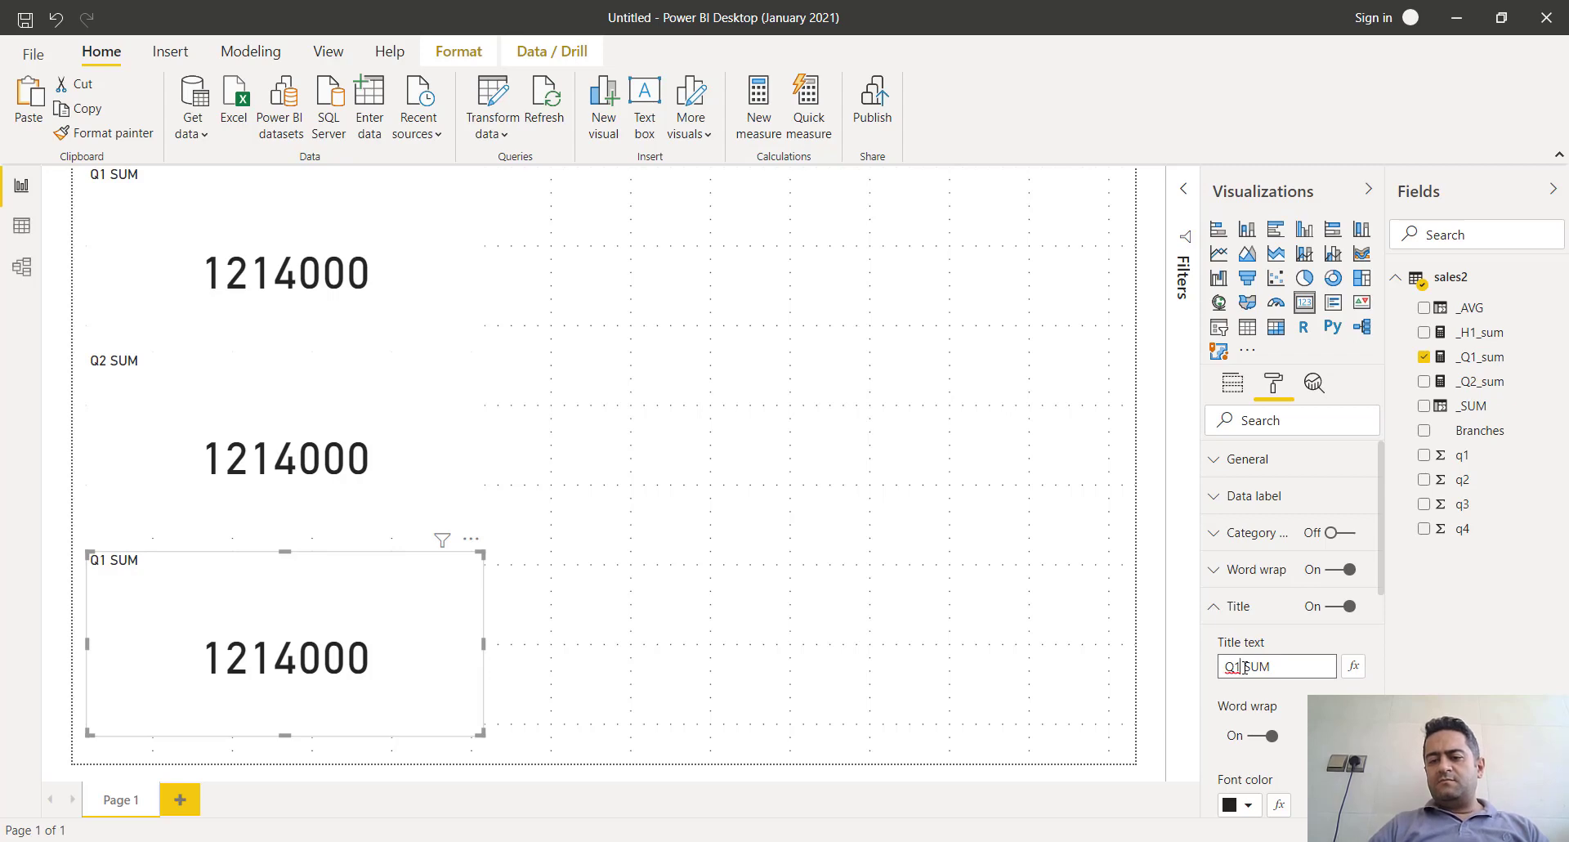
{"action": "key", "text": "BackSpace"}
{"action": "key", "text": "BackSpace"}
{"action": "type", "text": "H"}
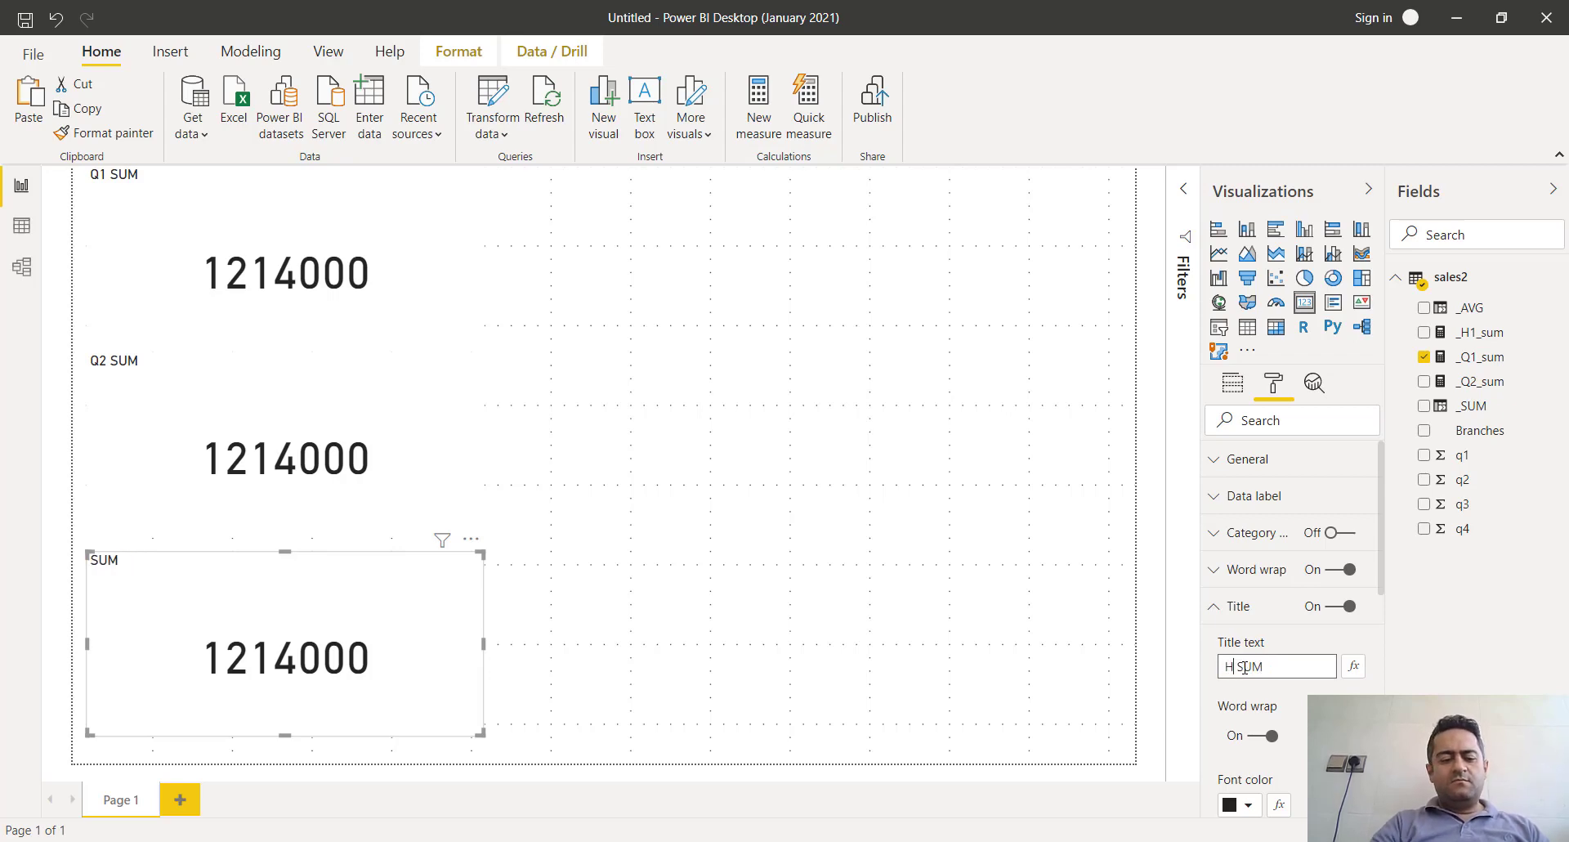
{"action": "type", "text": "1"}
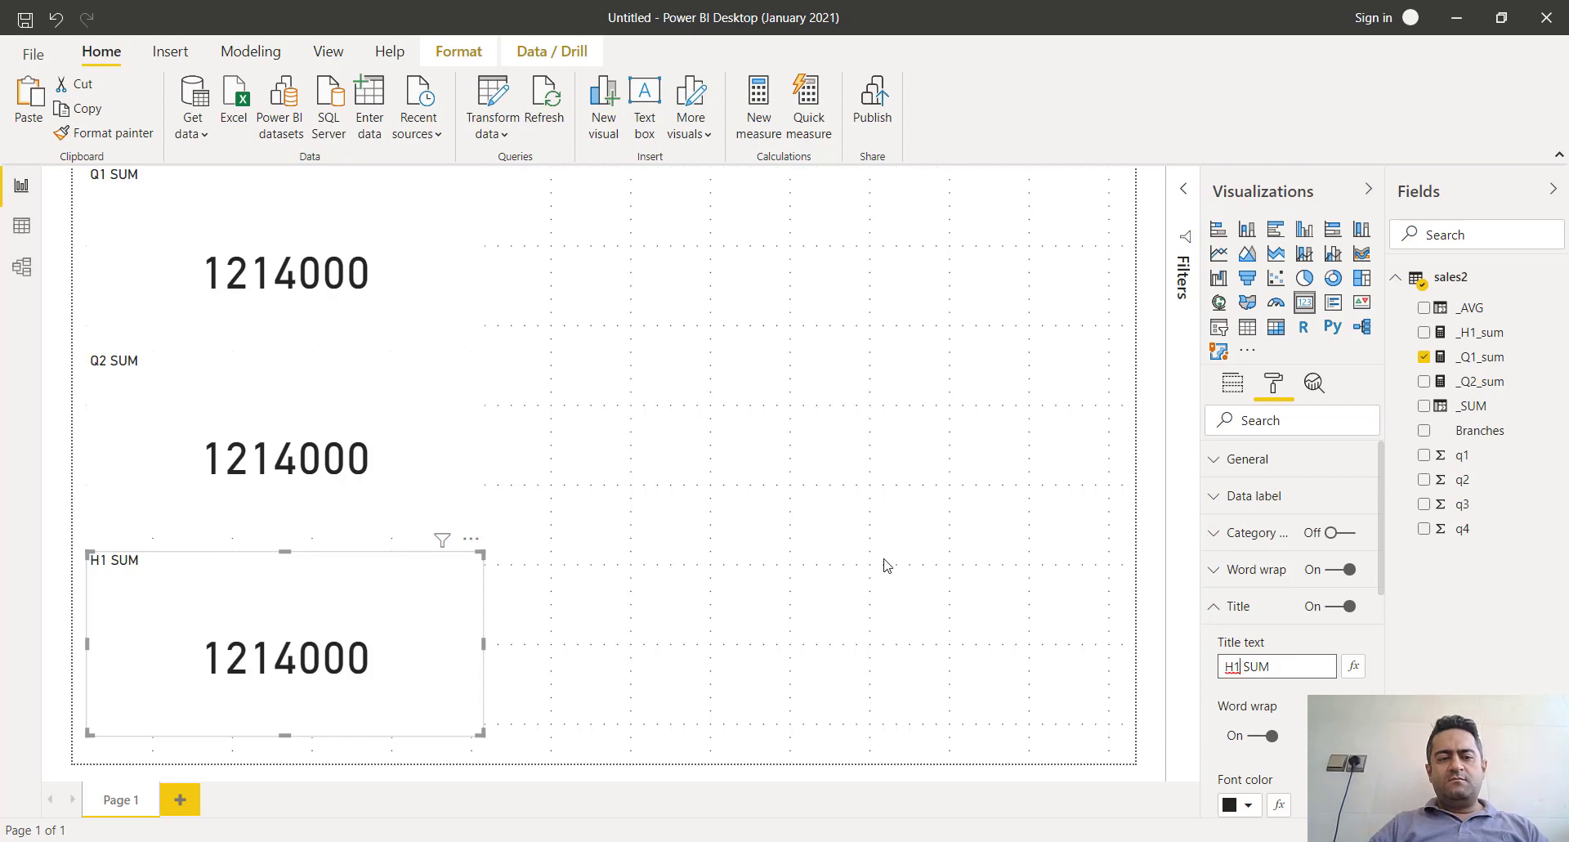
Step: Replace the measure in the Q2 SUM card with _Q2_sum
{"action": "left_click", "coordinate": [458, 448]}
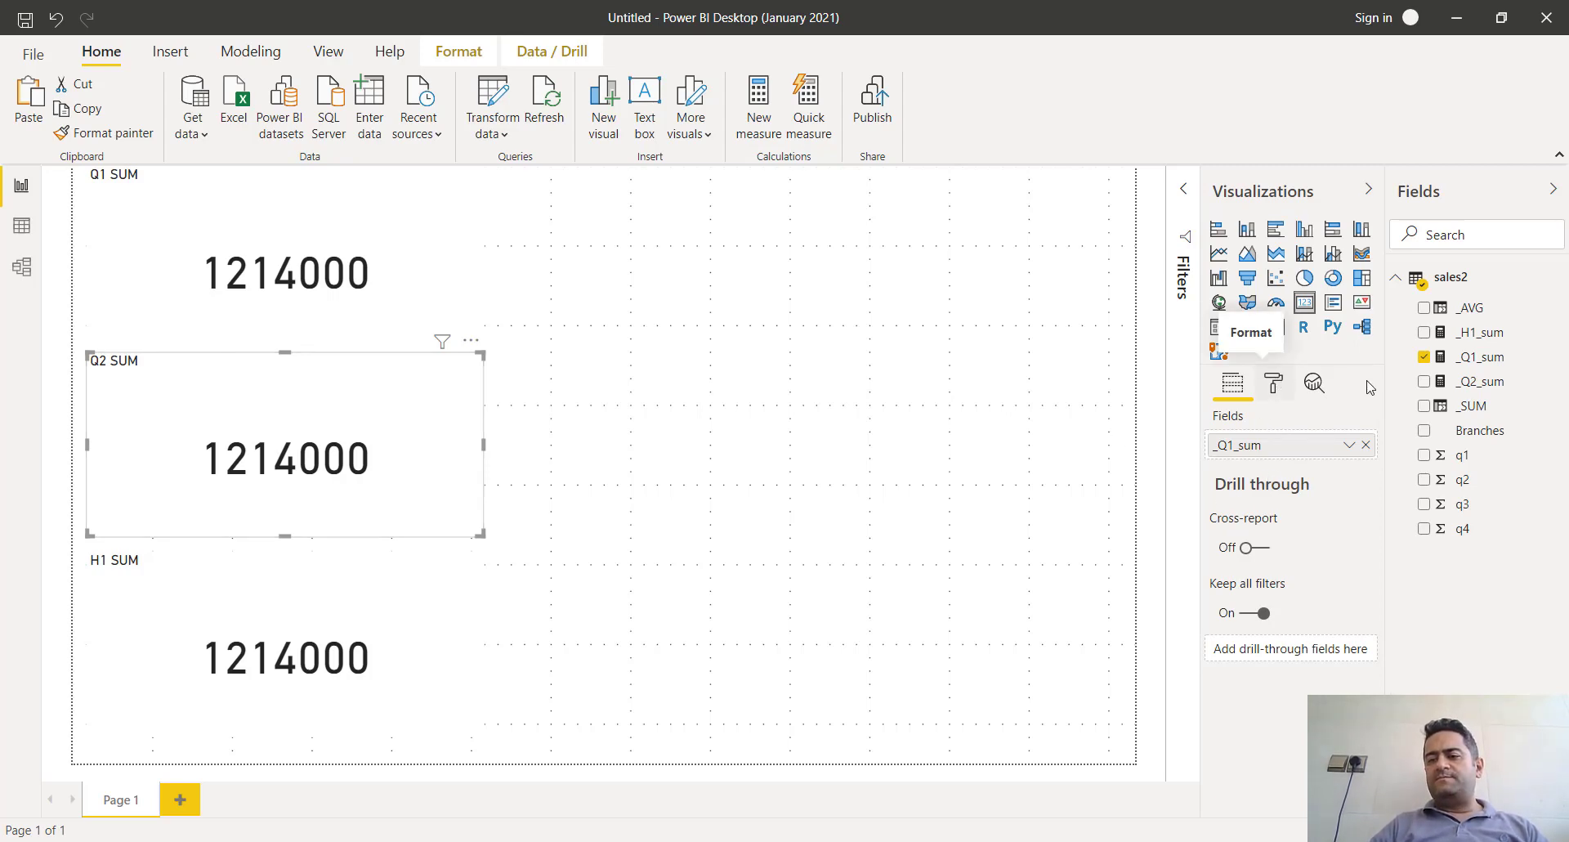
{"action": "left_click", "coordinate": [1276, 383]}
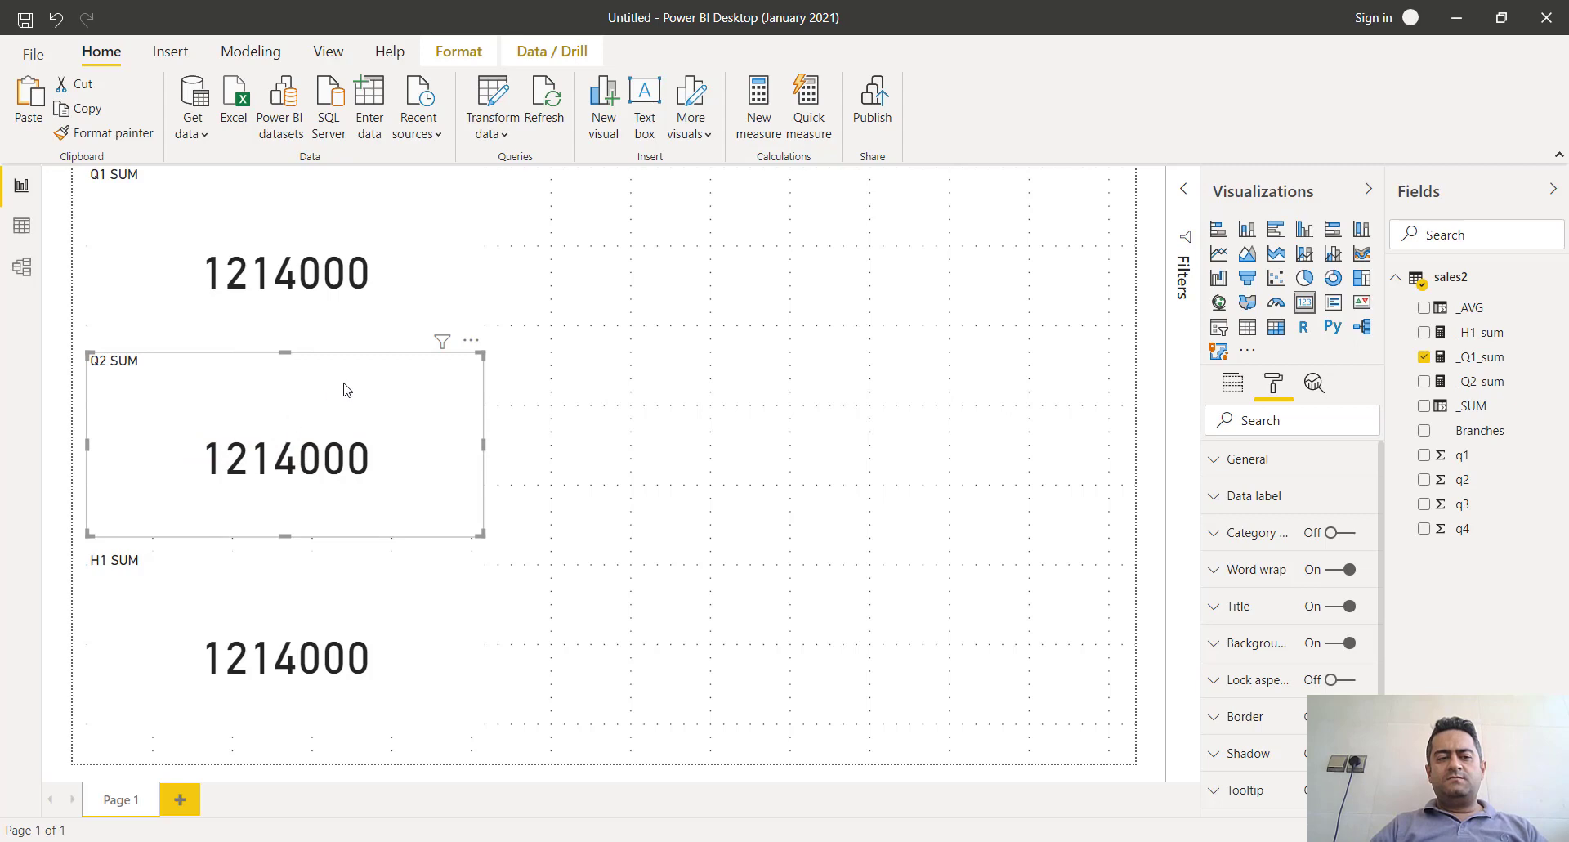
{"action": "left_click", "coordinate": [1241, 395]}
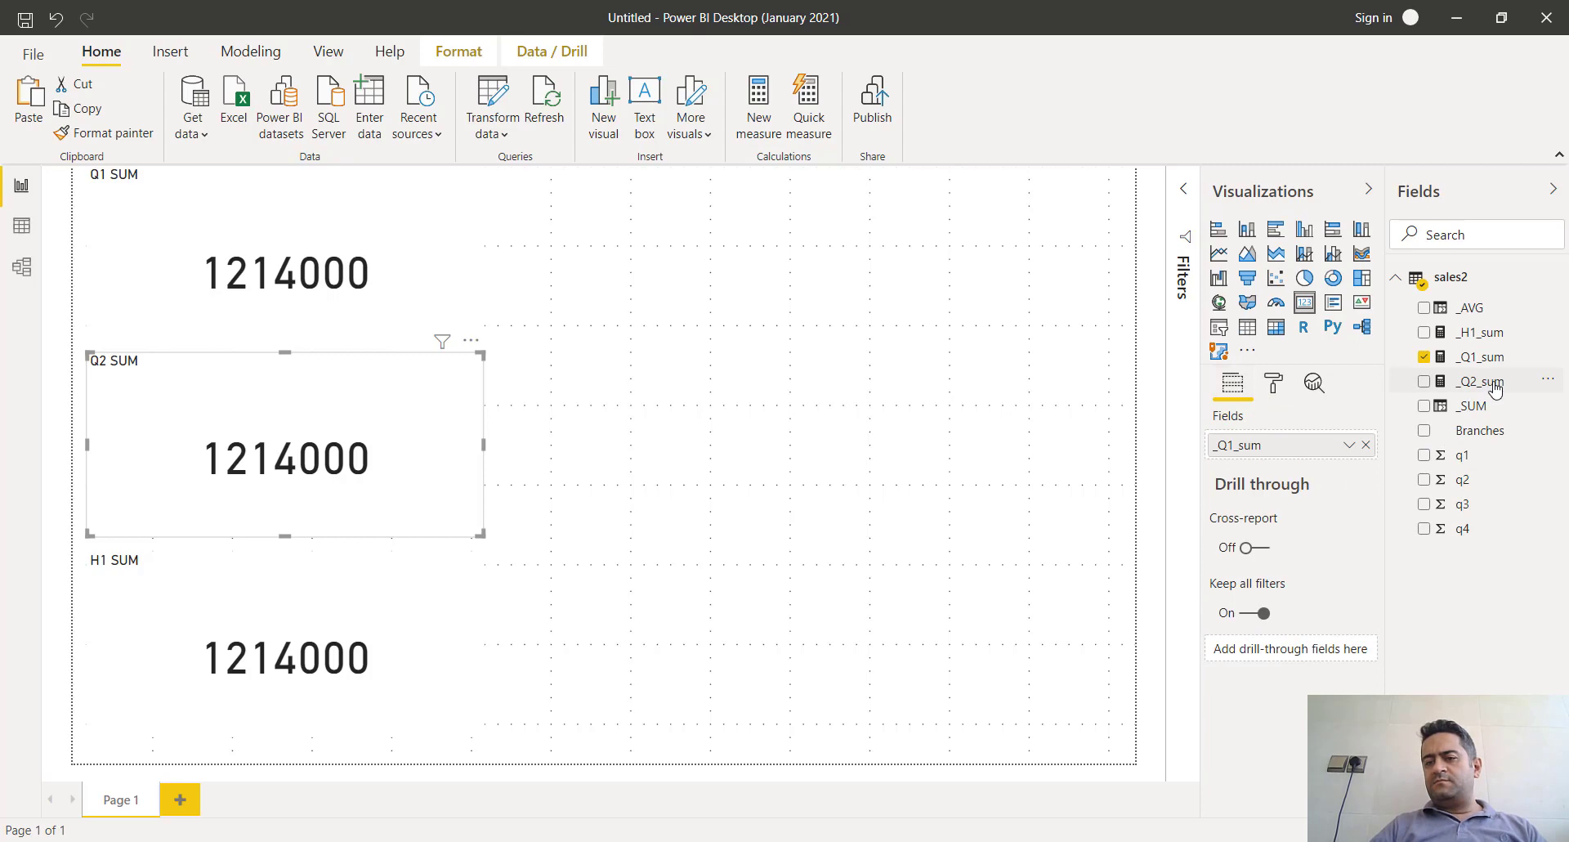
{"action": "left_click_drag", "start_coordinate": [1494, 389], "coordinate": [1310, 452]}
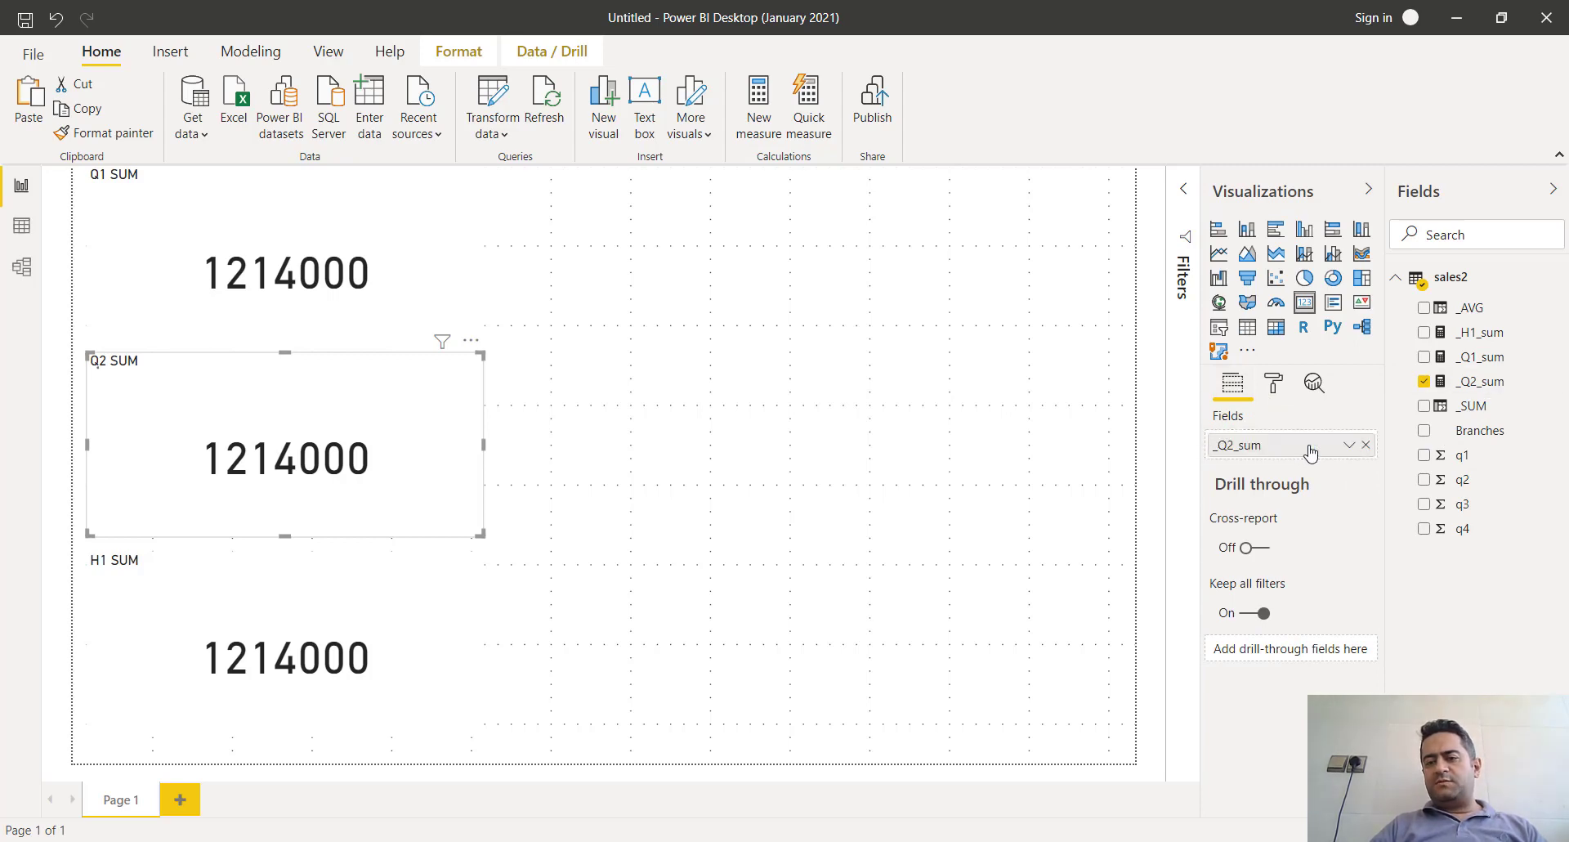
Step: Replace the measure in the H1 SUM card with _H1_sum and compare the card values with the totals in the Excel workbook
{"action": "left_click", "coordinate": [399, 643]}
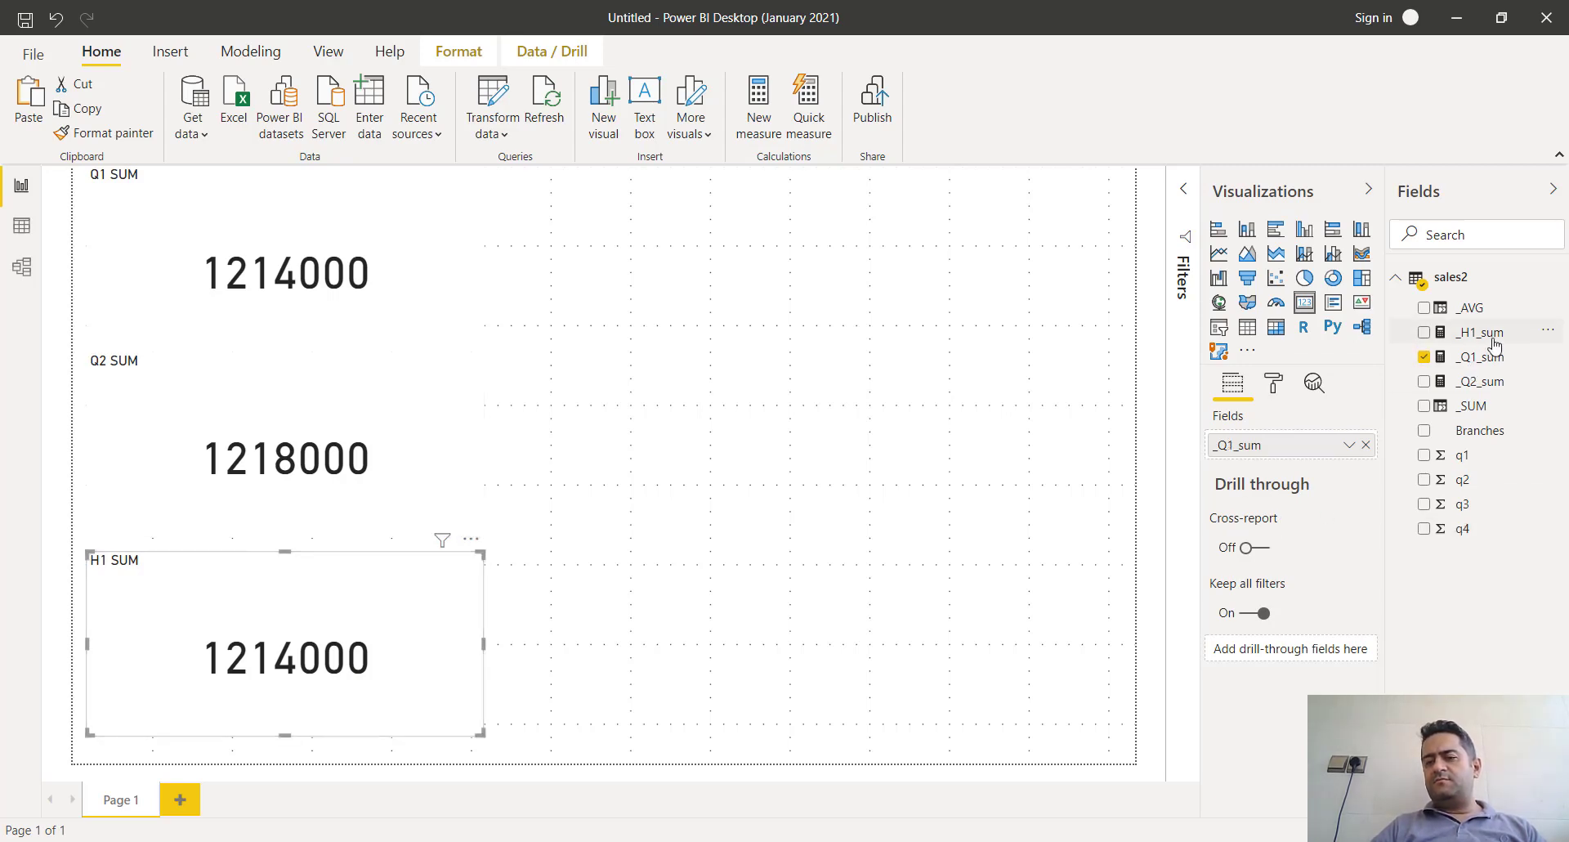
{"action": "left_click_drag", "start_coordinate": [1483, 333], "coordinate": [1302, 452]}
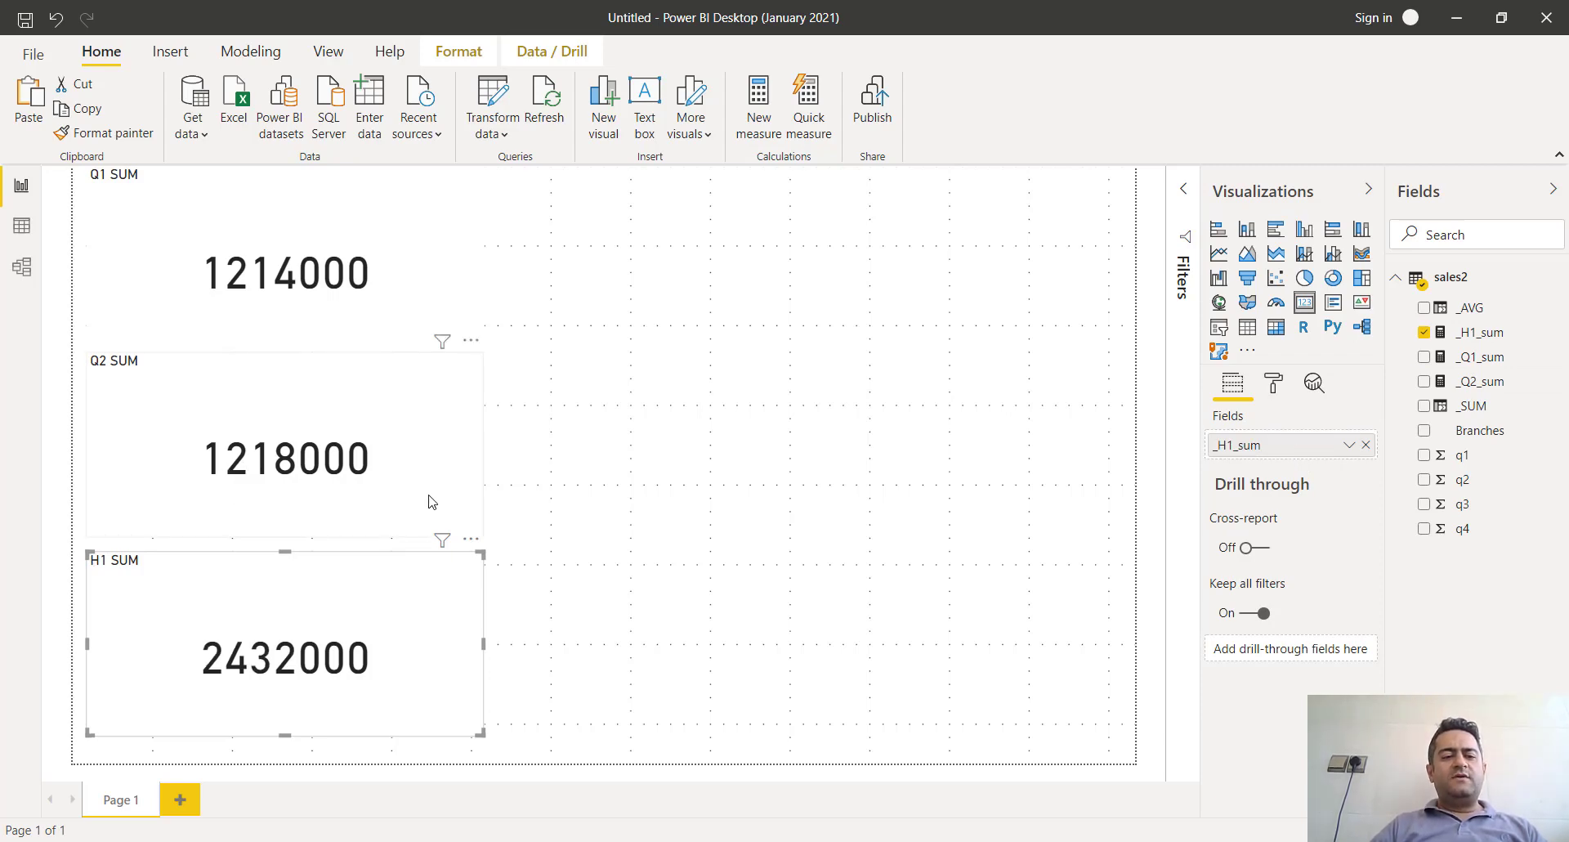
{"action": "key", "text": "alt+Tab"}
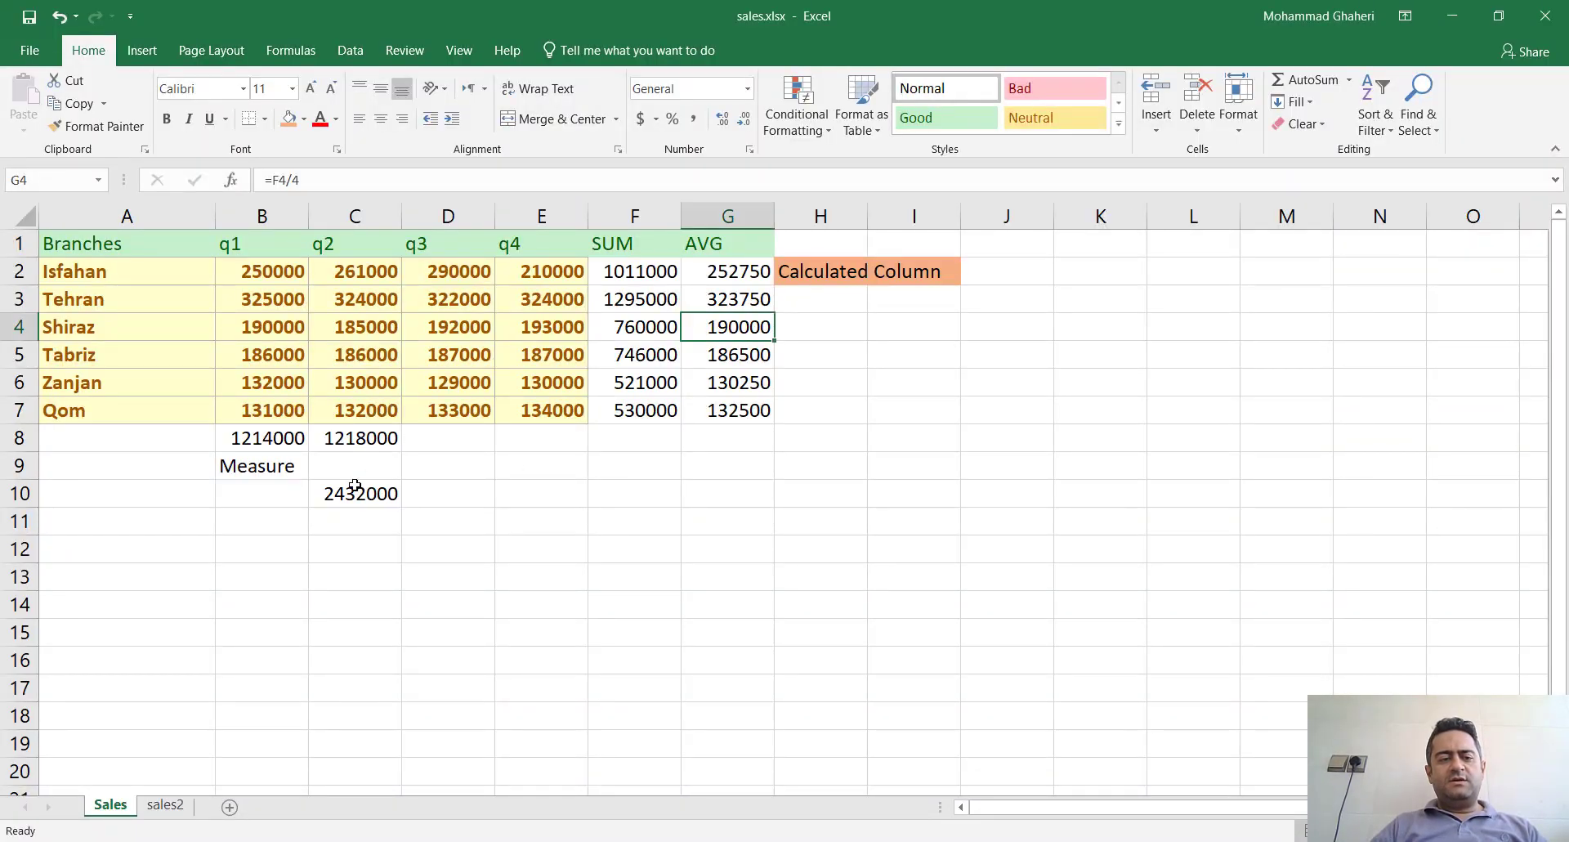
{"action": "key", "text": "alt+Tab"}
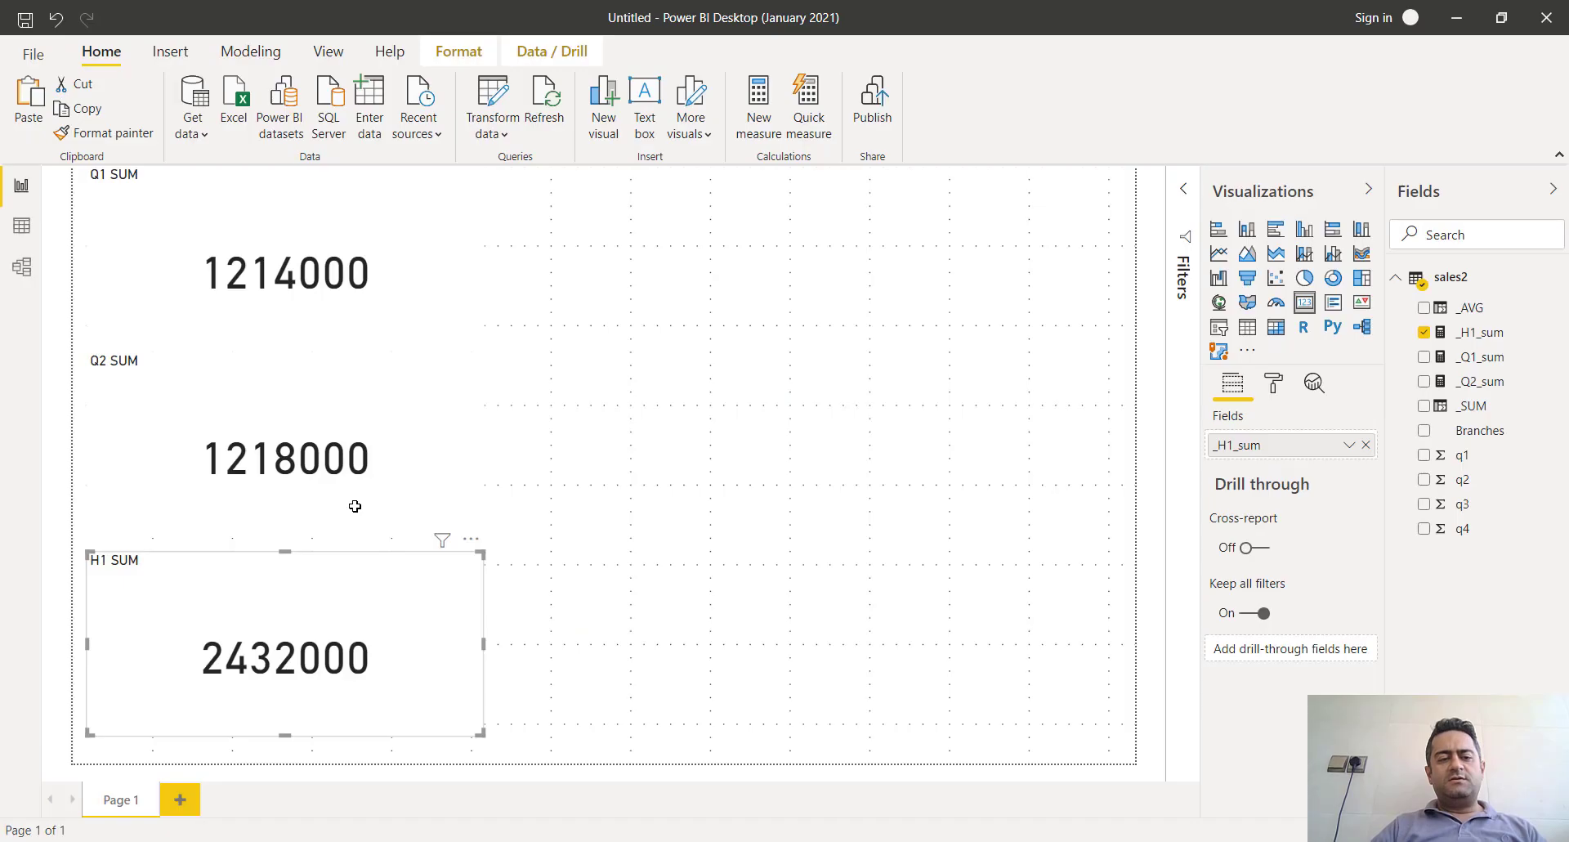
{"action": "left_click", "coordinate": [632, 535]}
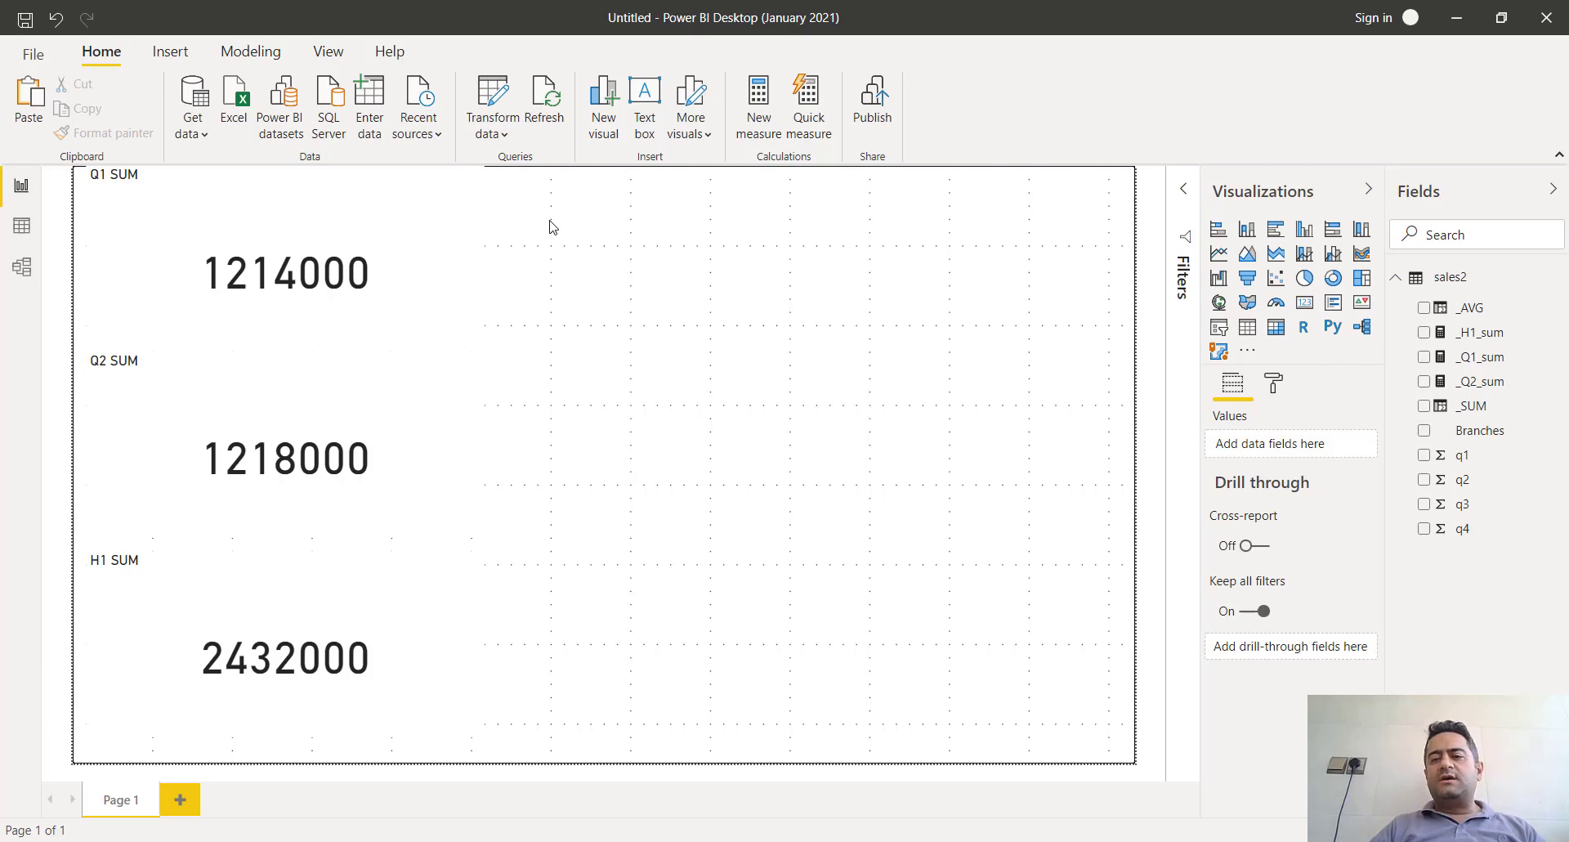
{"action": "left_click", "coordinate": [1180, 191]}
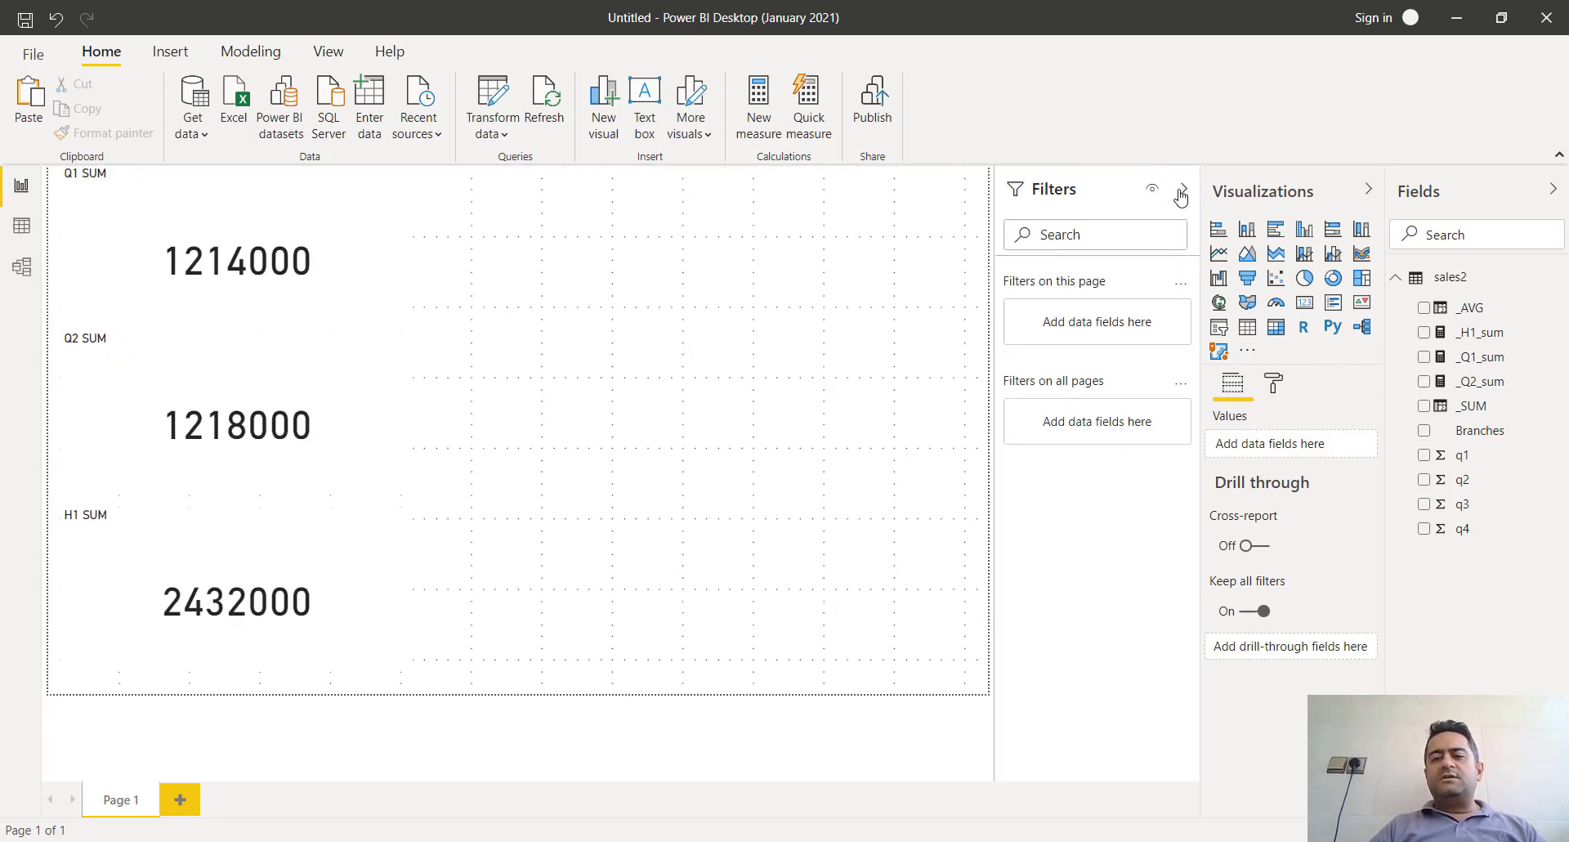
{"action": "left_click", "coordinate": [1180, 194]}
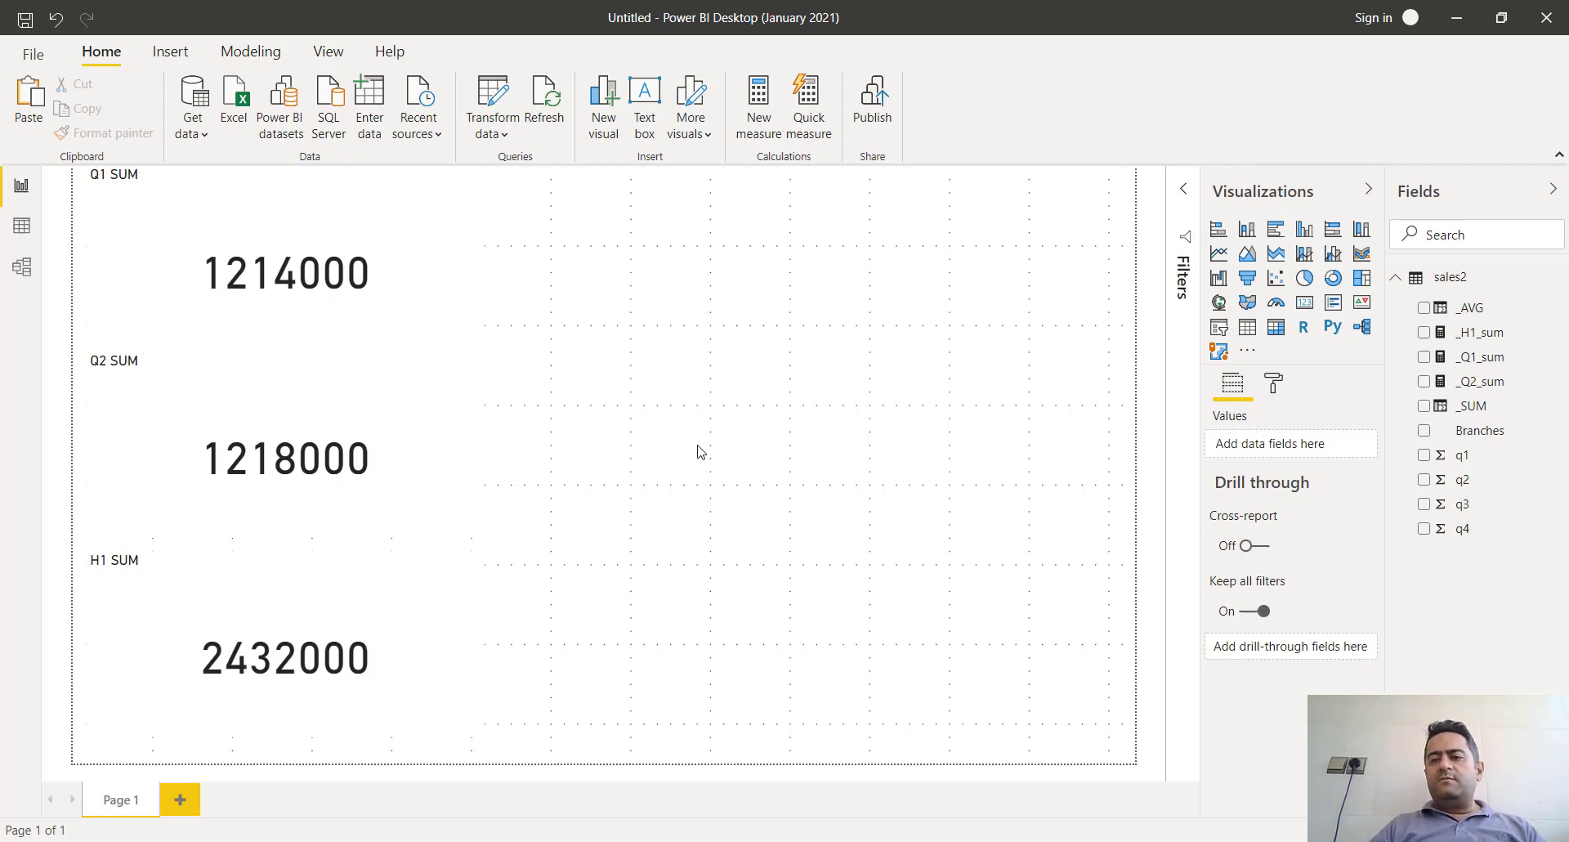
Step: Add a pie chart beside the cards, increase its height, and assign Branches as the legend and _AVG as the values
{"action": "left_click", "coordinate": [1073, 301]}
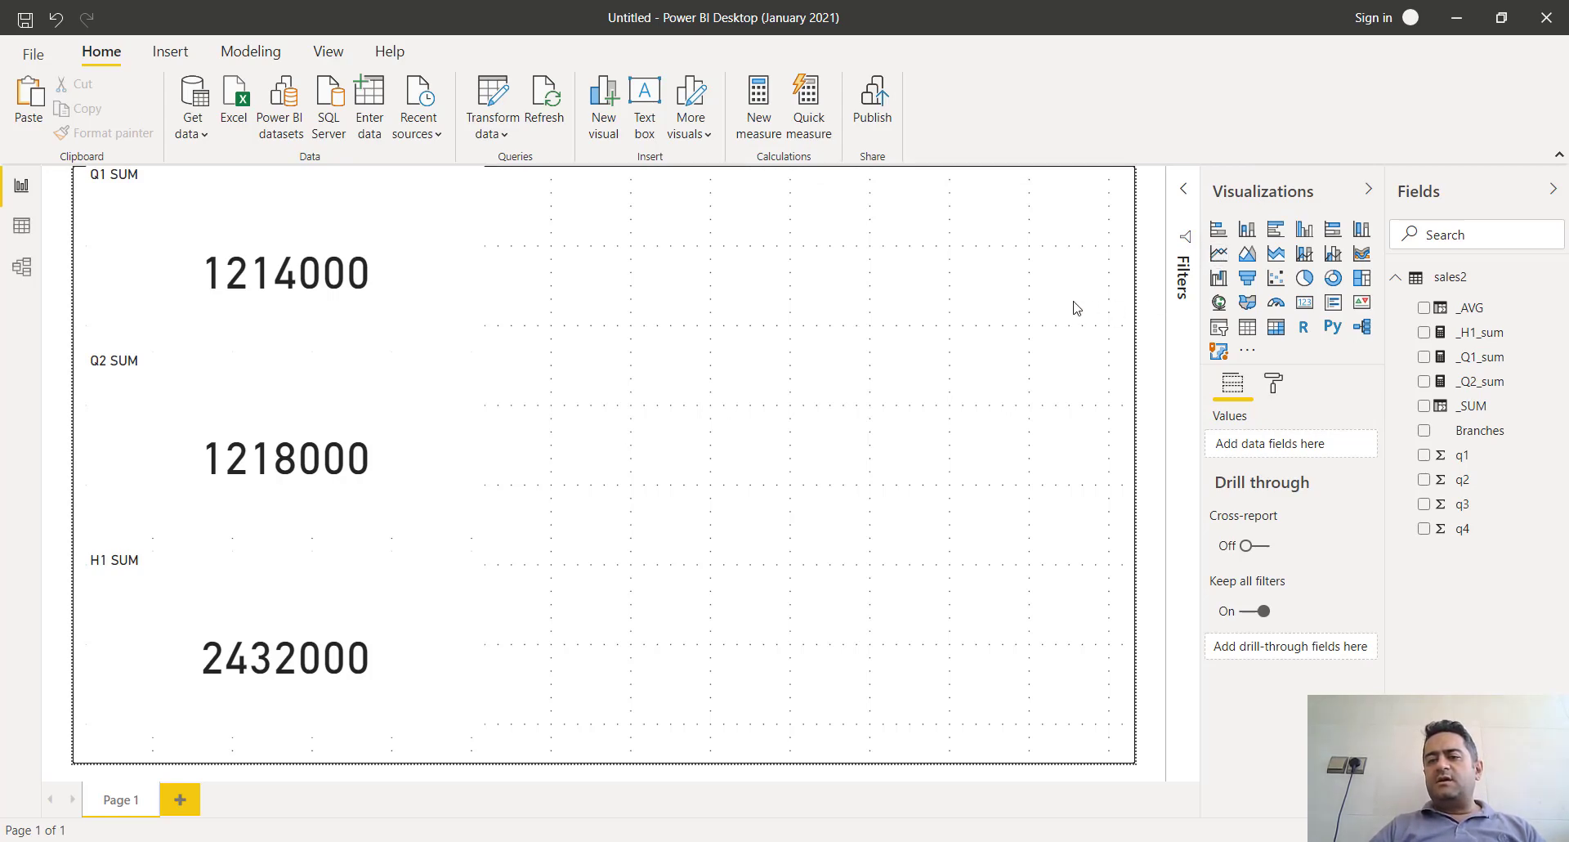
{"action": "left_click", "coordinate": [1305, 279]}
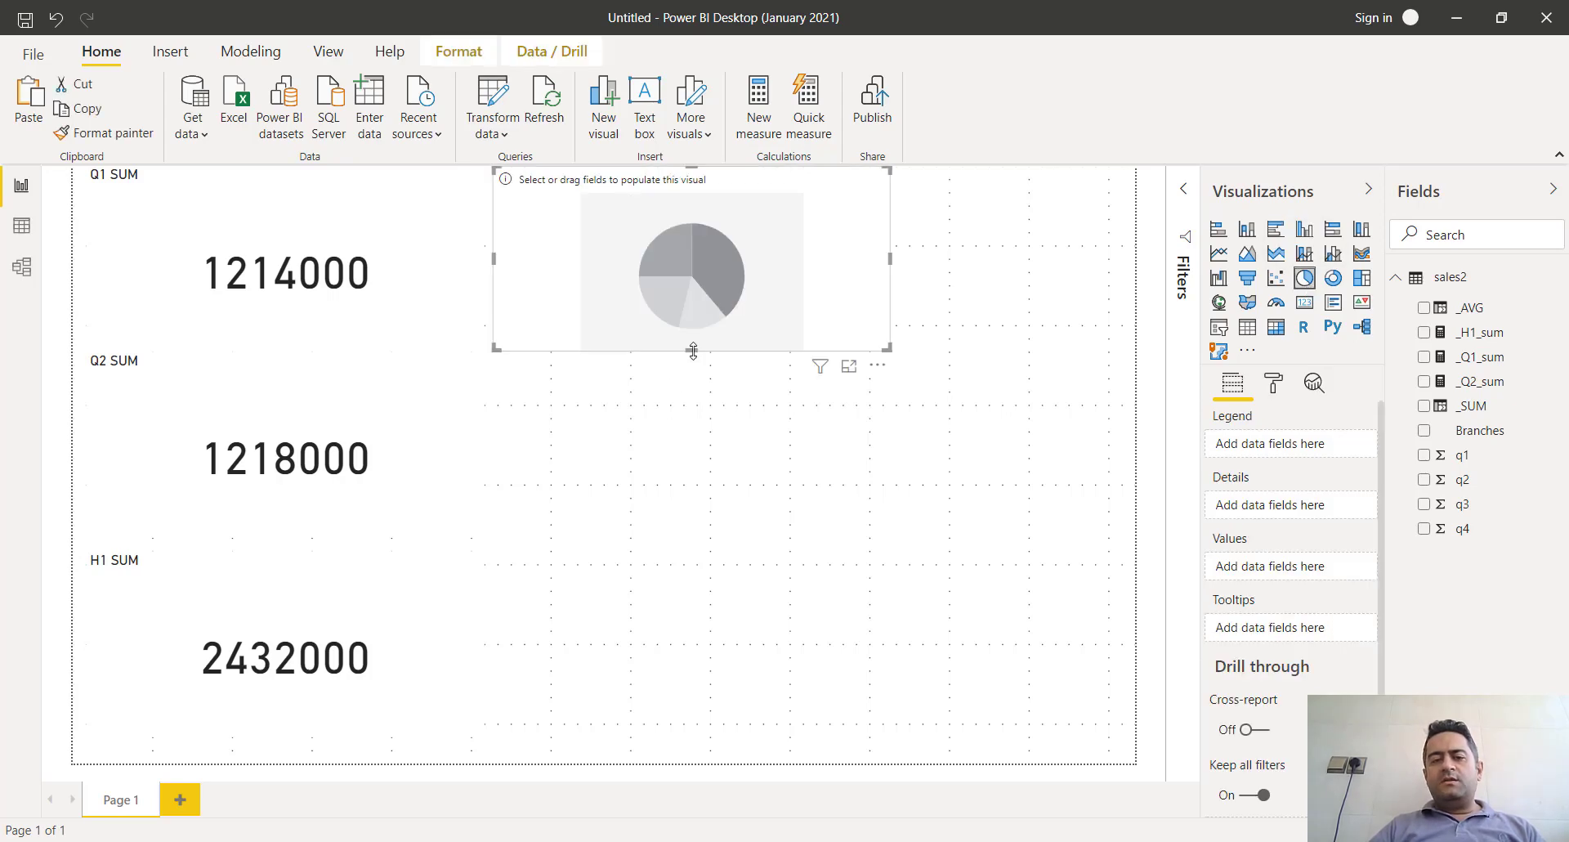
{"action": "left_click_drag", "start_coordinate": [693, 350], "coordinate": [700, 442]}
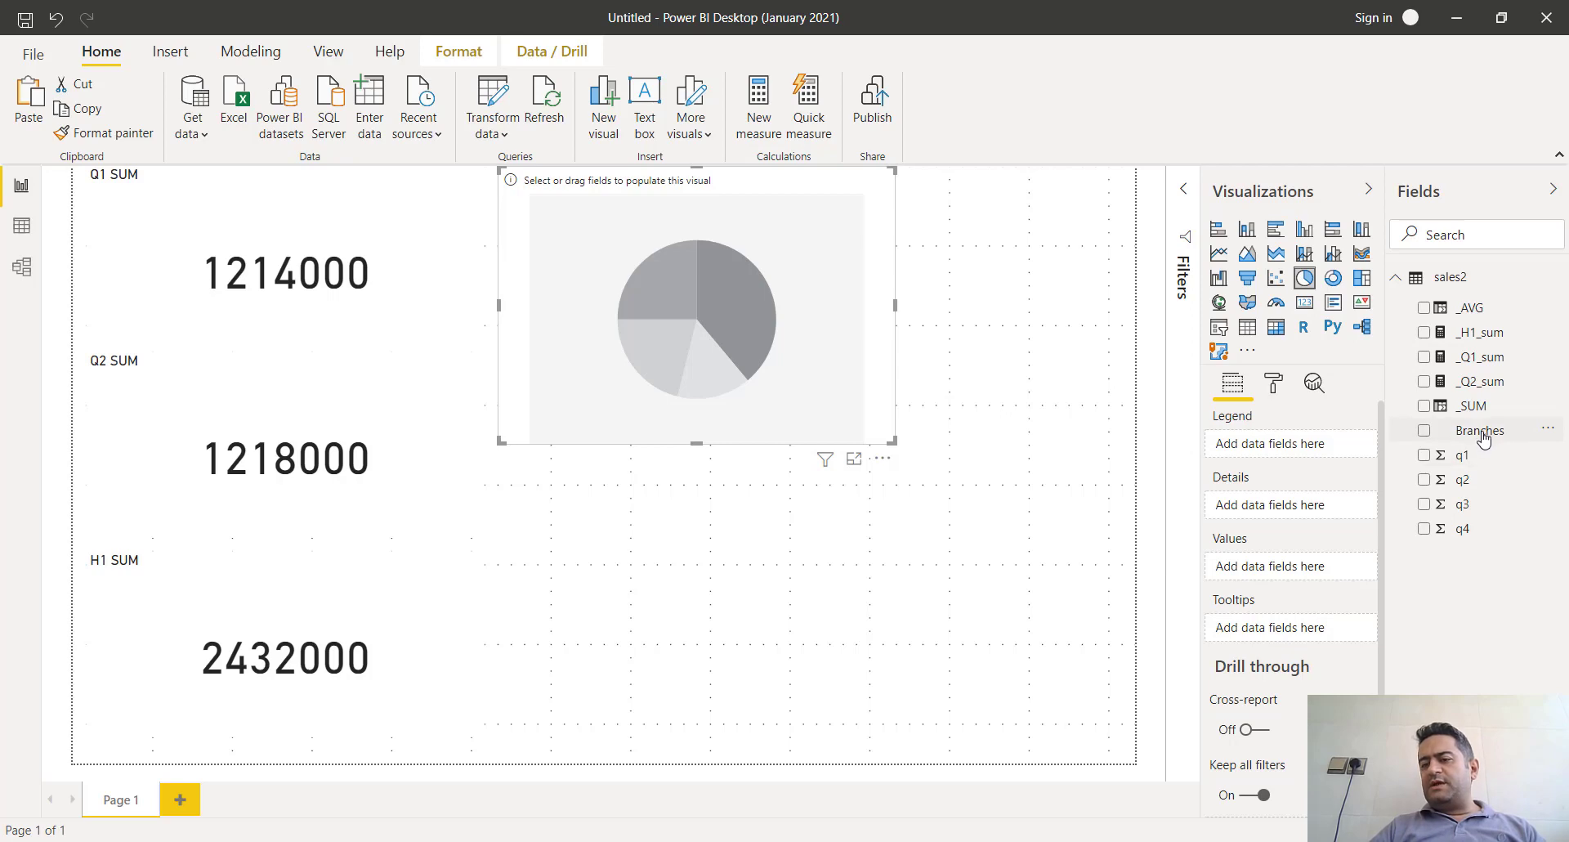
{"action": "left_click_drag", "start_coordinate": [1483, 439], "coordinate": [1295, 445]}
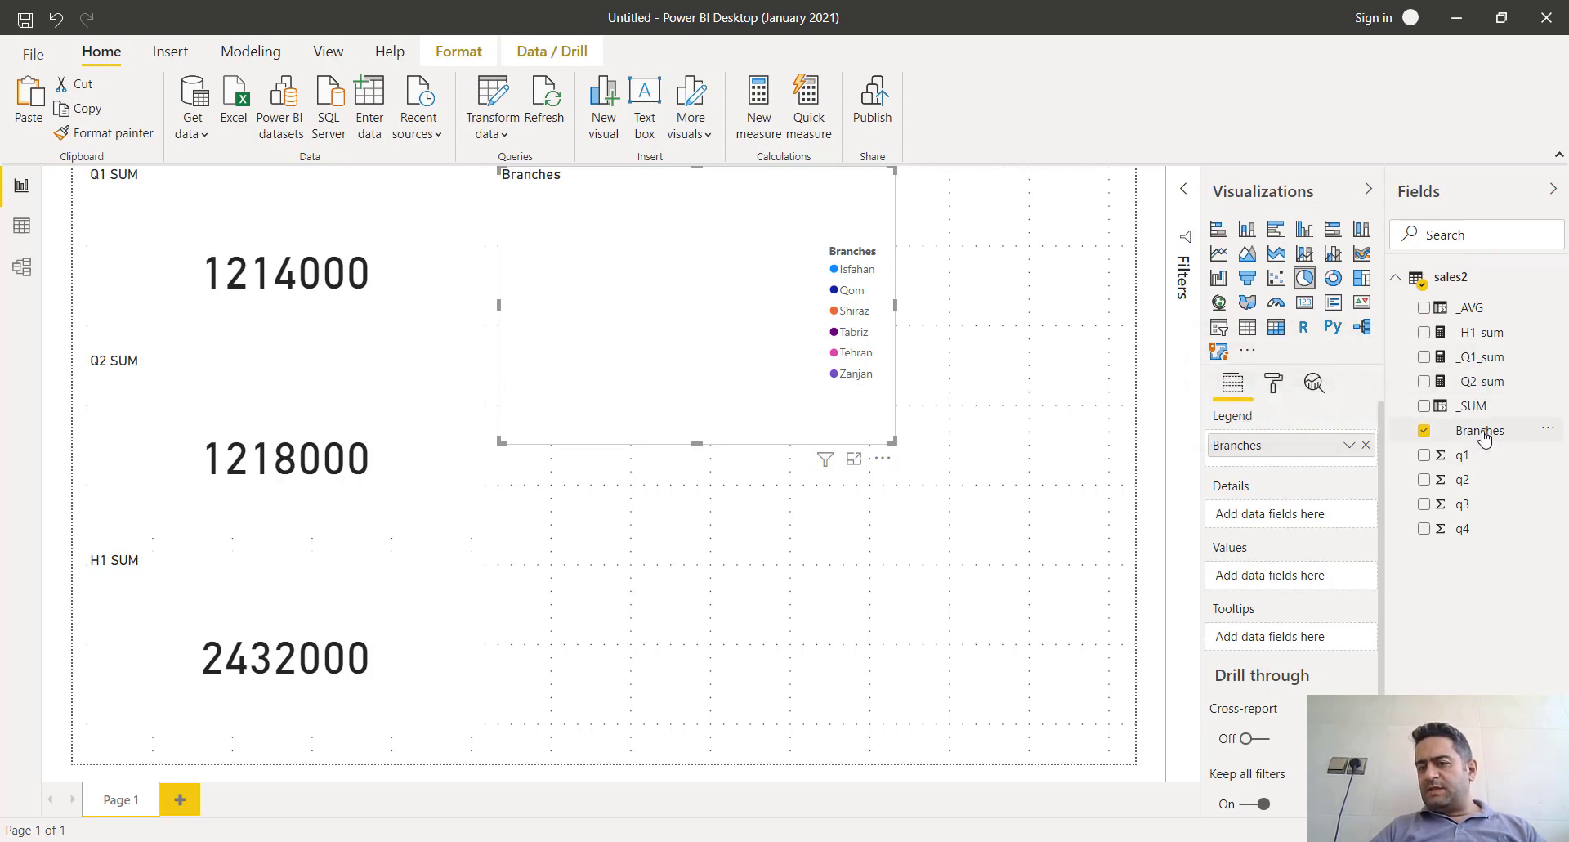
{"action": "left_click_drag", "start_coordinate": [1477, 315], "coordinate": [1282, 578]}
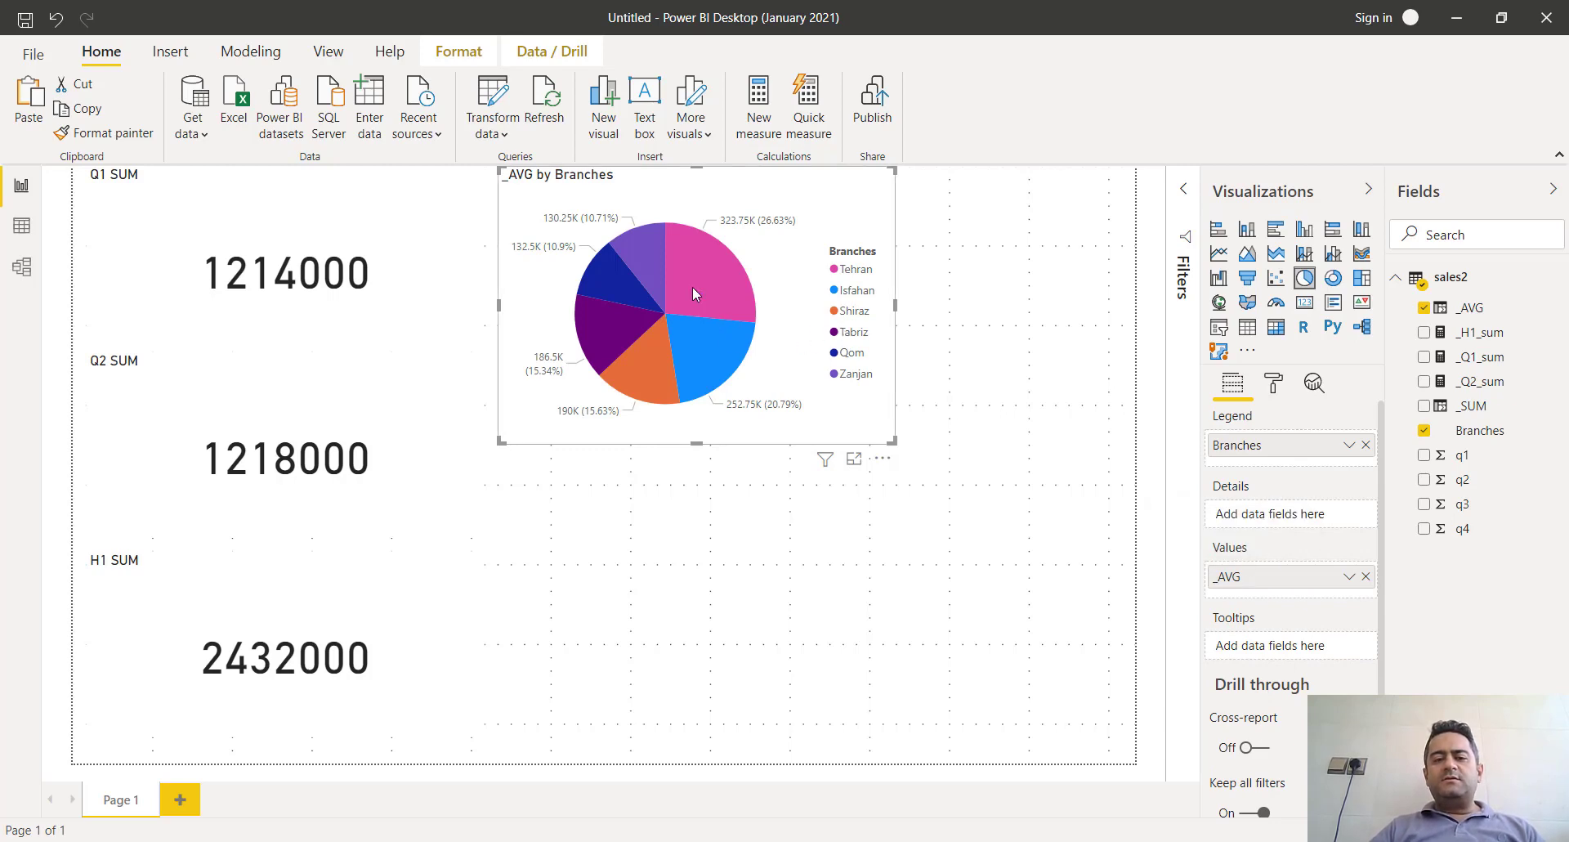
Step: Cross-filter the cards with the pie chart's Tehran slice, add the Isfahan slice to the selection, and clear the cross-filter
{"action": "mouse_move", "coordinate": [704, 294]}
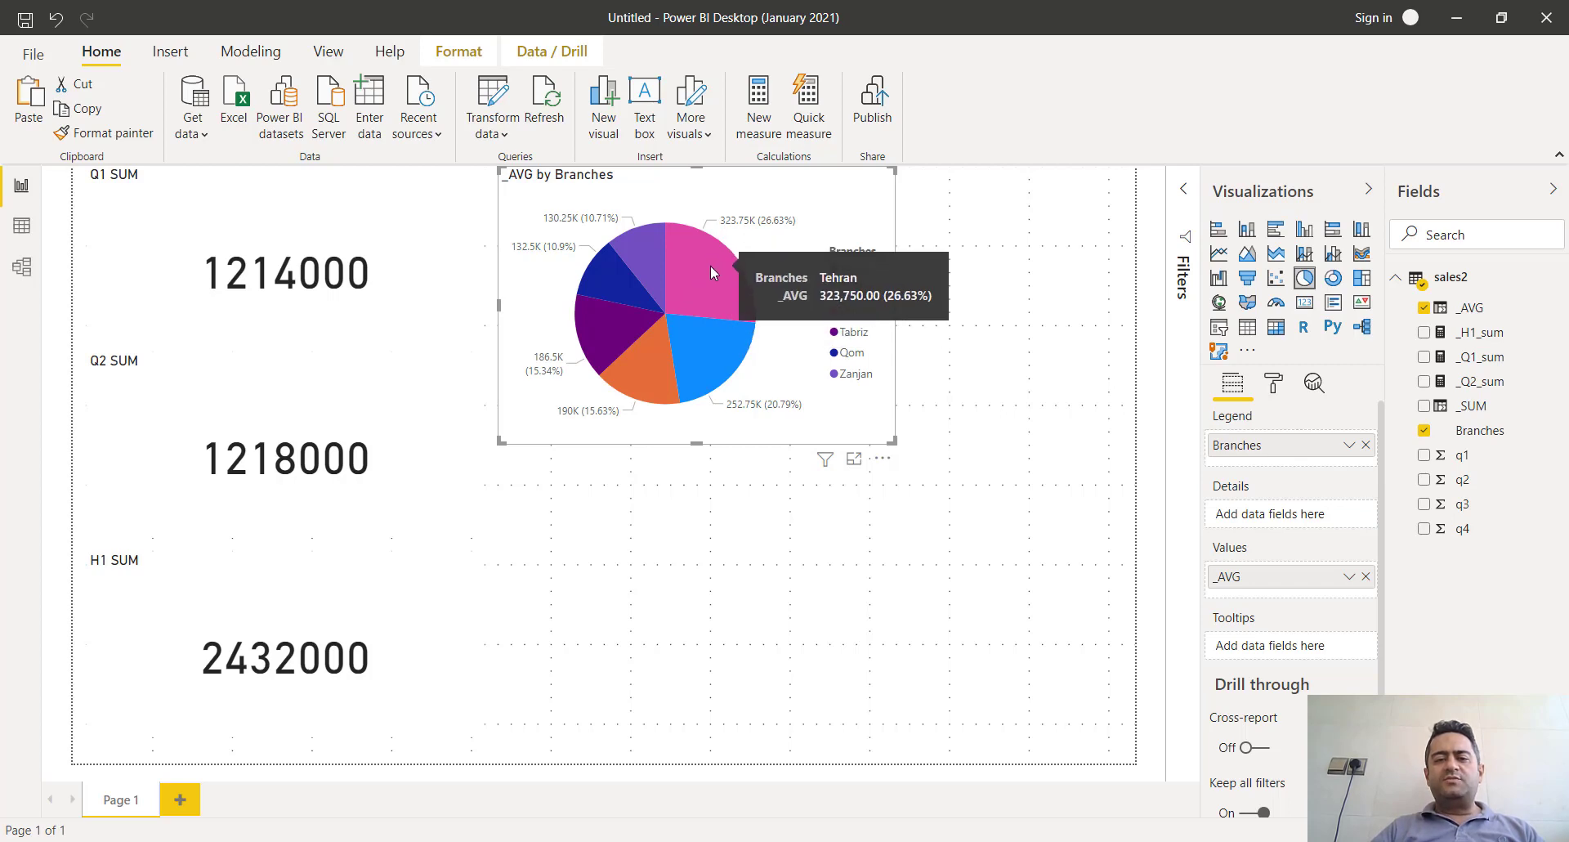
{"action": "left_click", "coordinate": [709, 265]}
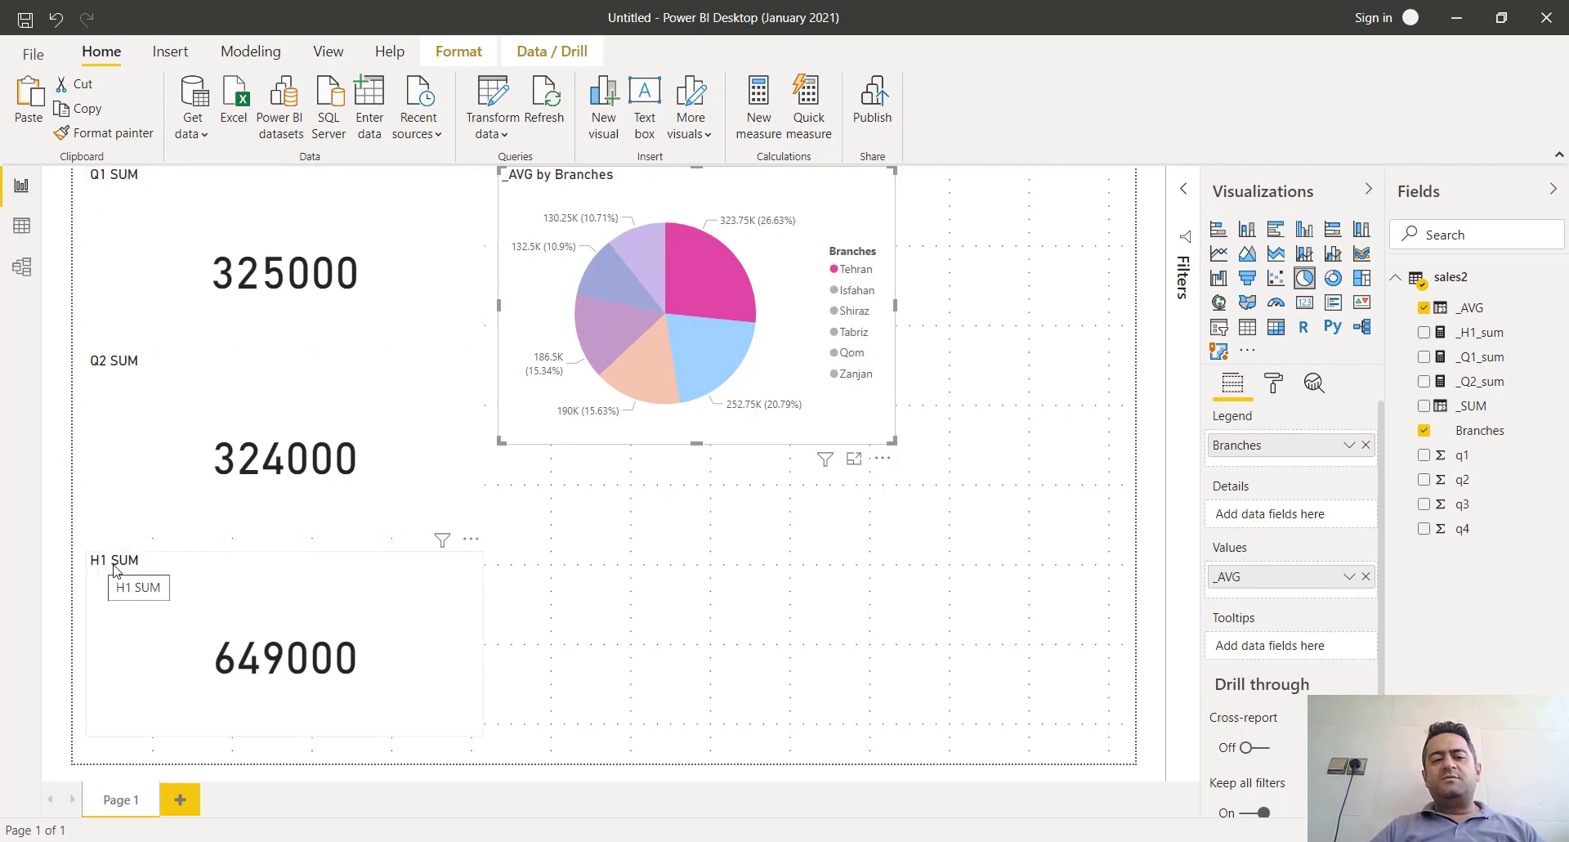
{"action": "mouse_move", "coordinate": [737, 303]}
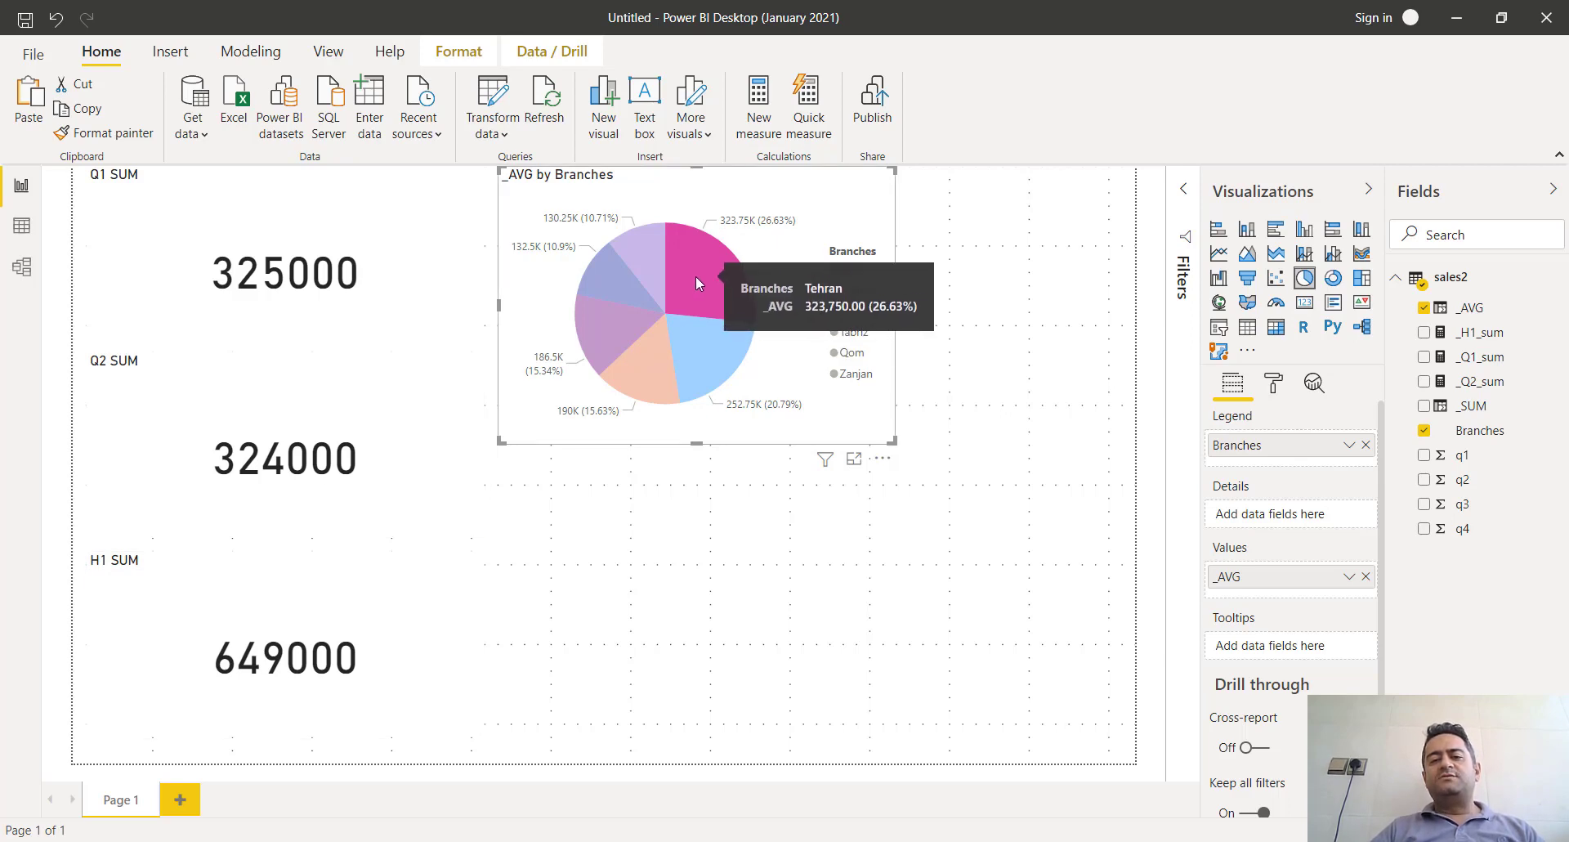
{"action": "left_click", "coordinate": [694, 336], "text": "ctrl"}
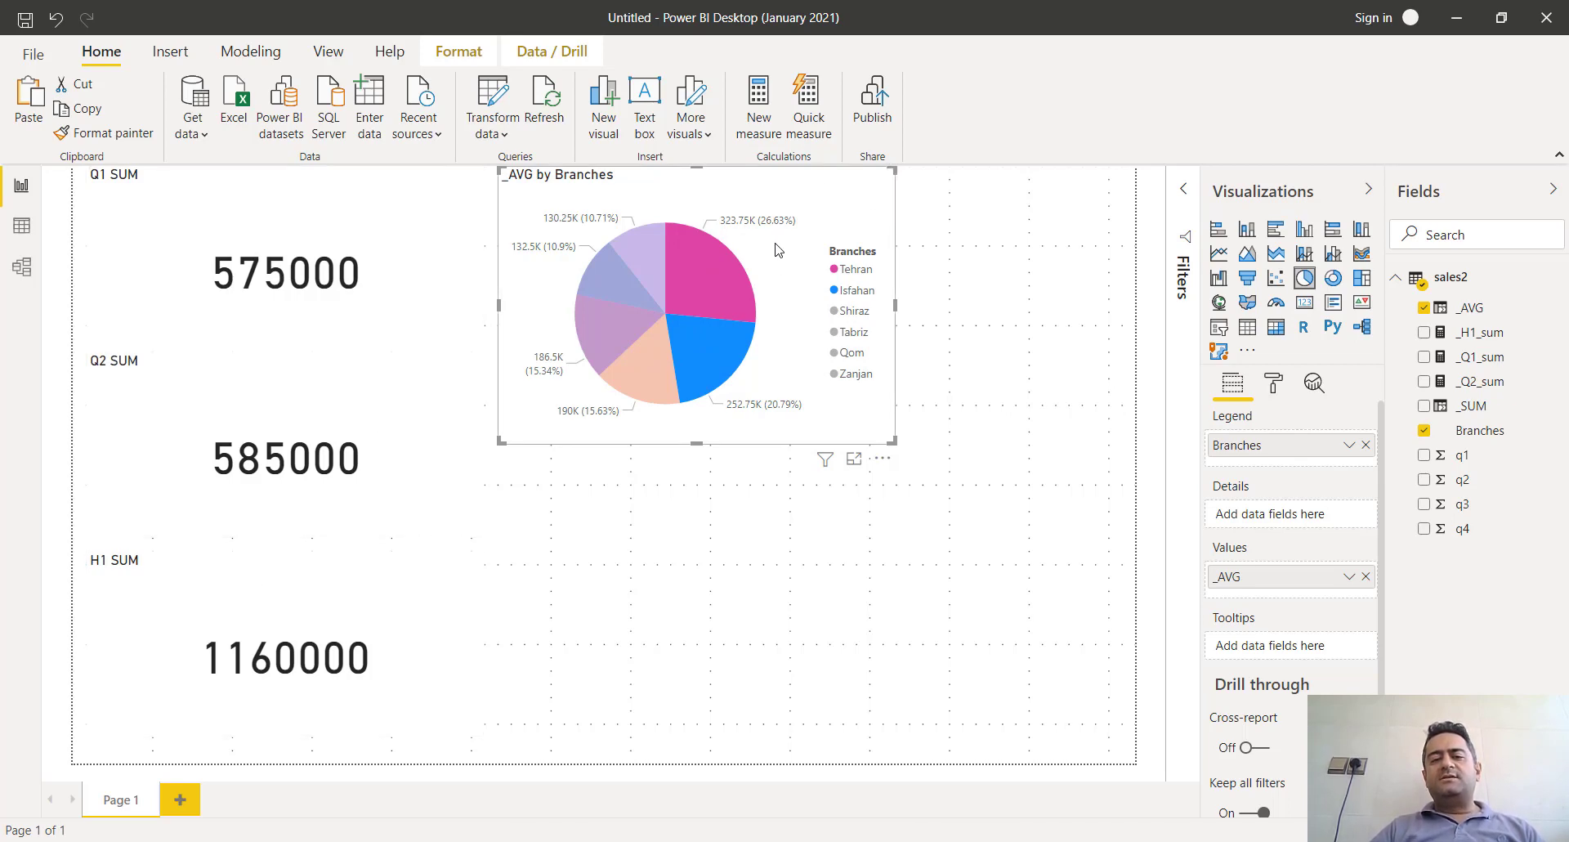
{"action": "left_click", "coordinate": [704, 292]}
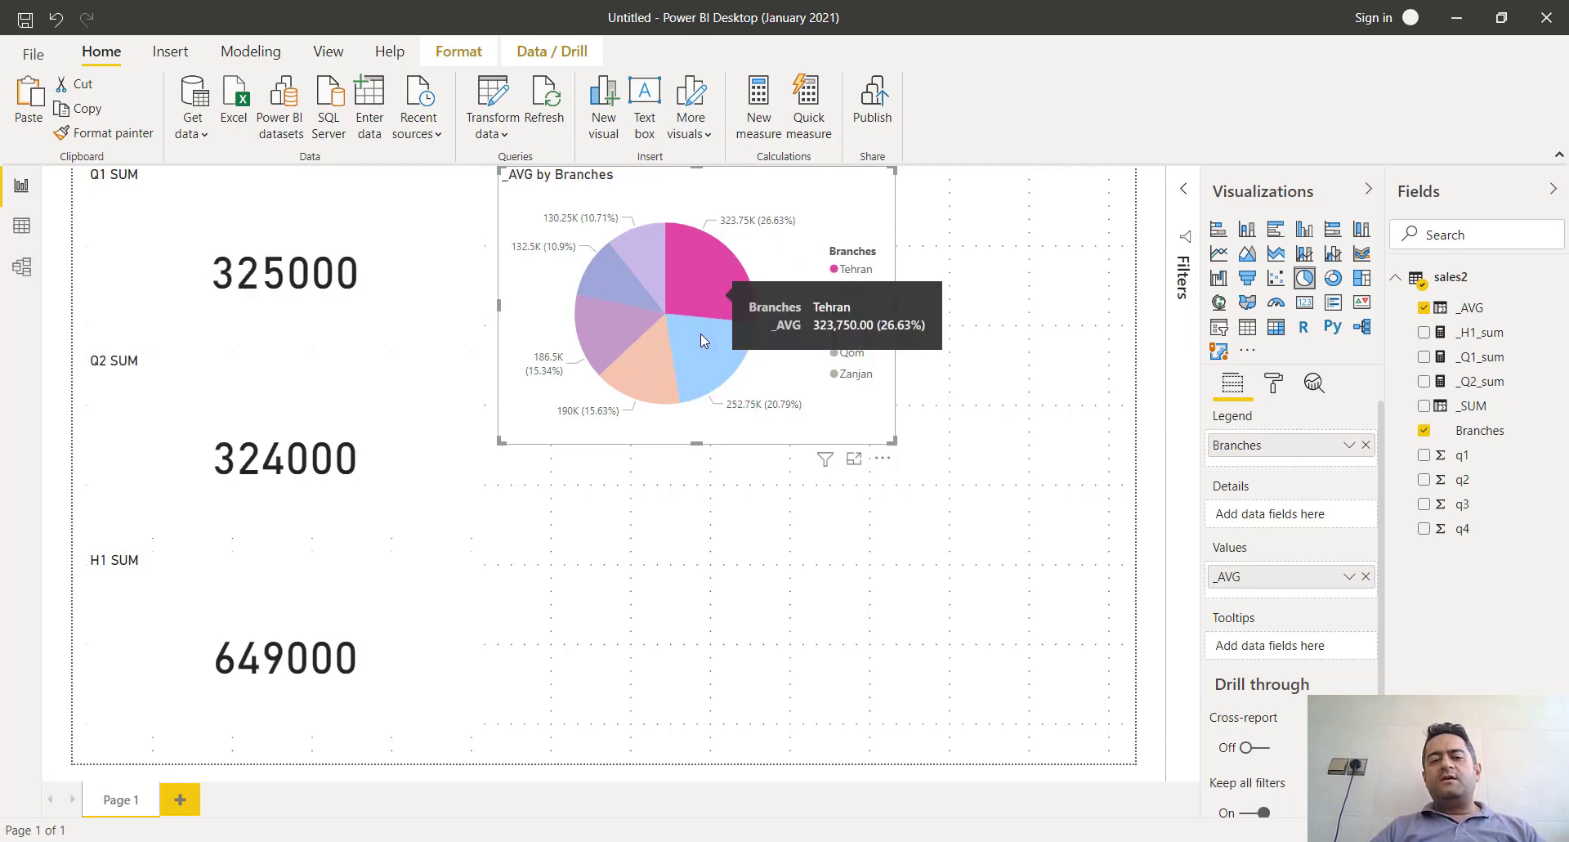
{"action": "left_click", "coordinate": [706, 291]}
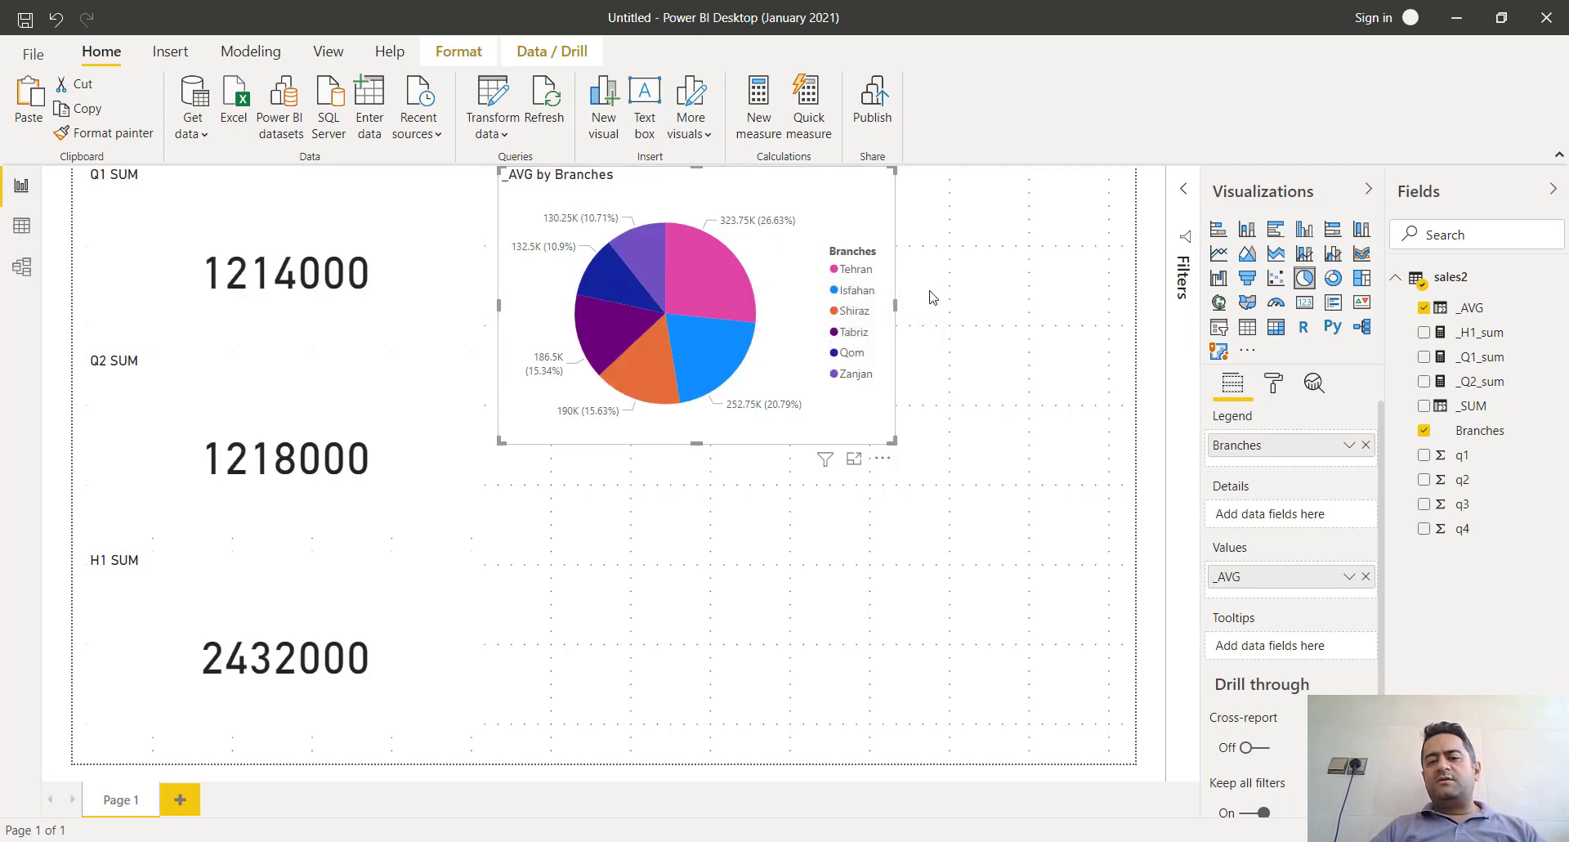
Step: Add a slicer below the pie chart as a separate visual and use Branches as its field
{"action": "left_click", "coordinate": [952, 300]}
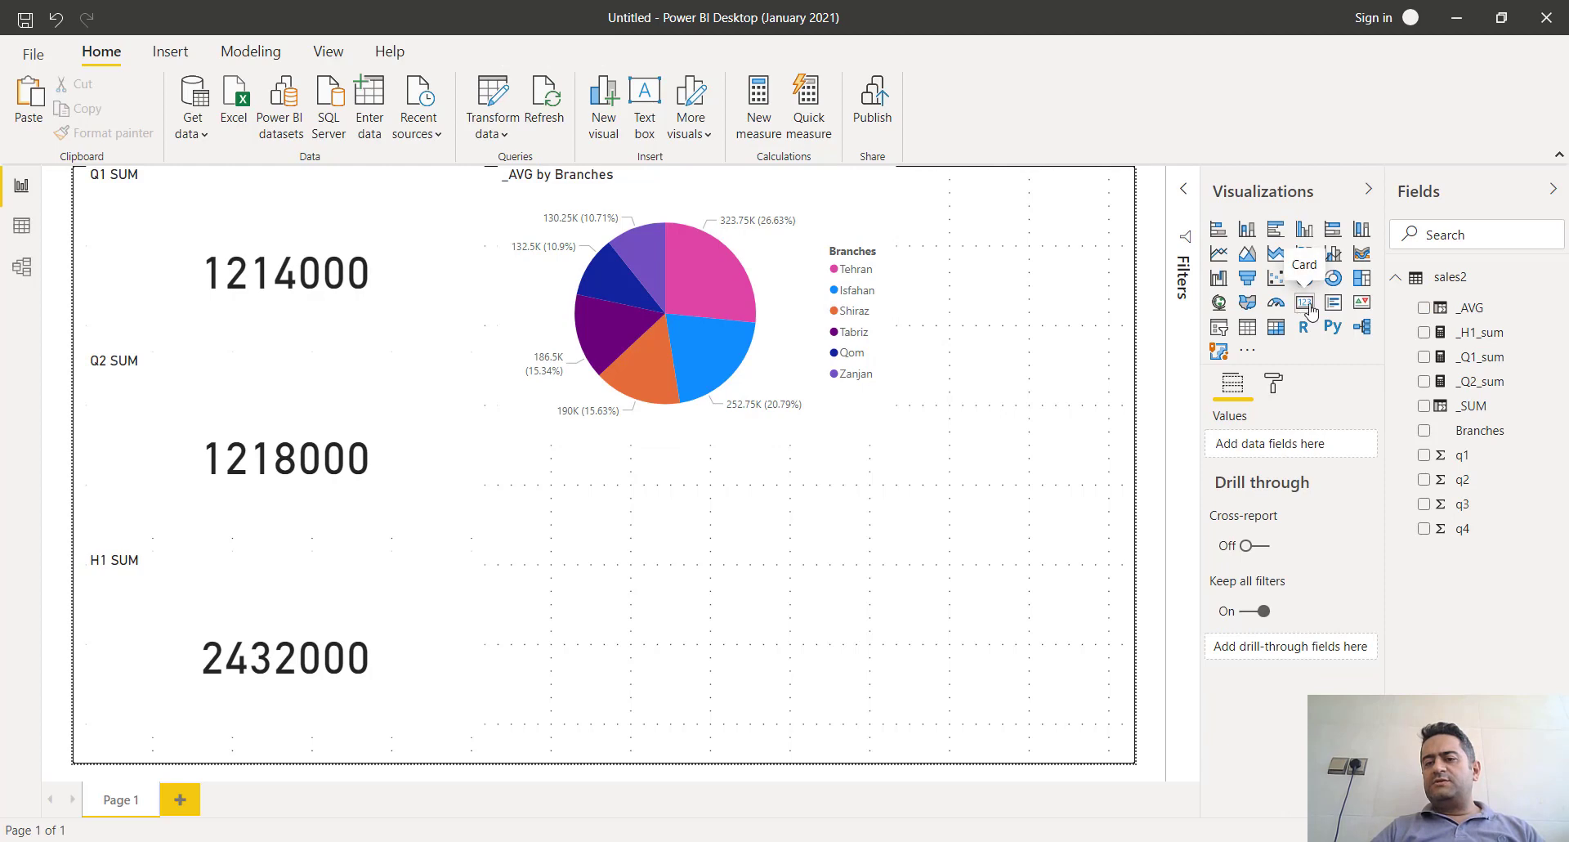
{"action": "left_click", "coordinate": [1219, 328]}
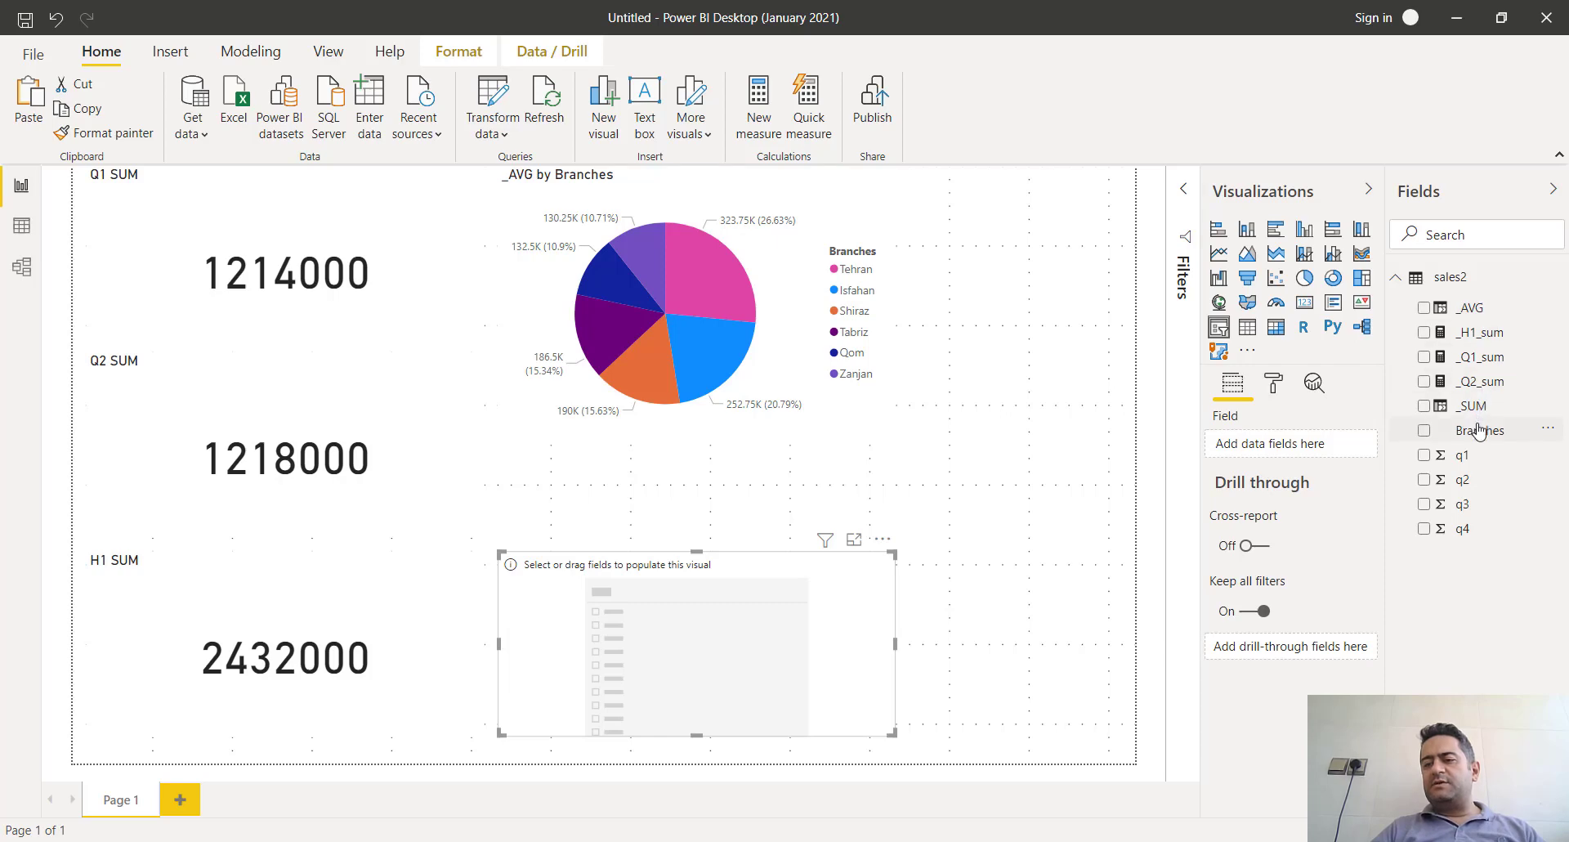
{"action": "left_click_drag", "start_coordinate": [1479, 431], "coordinate": [792, 609]}
{"action": "left_click_drag", "start_coordinate": [788, 611], "coordinate": [790, 612]}
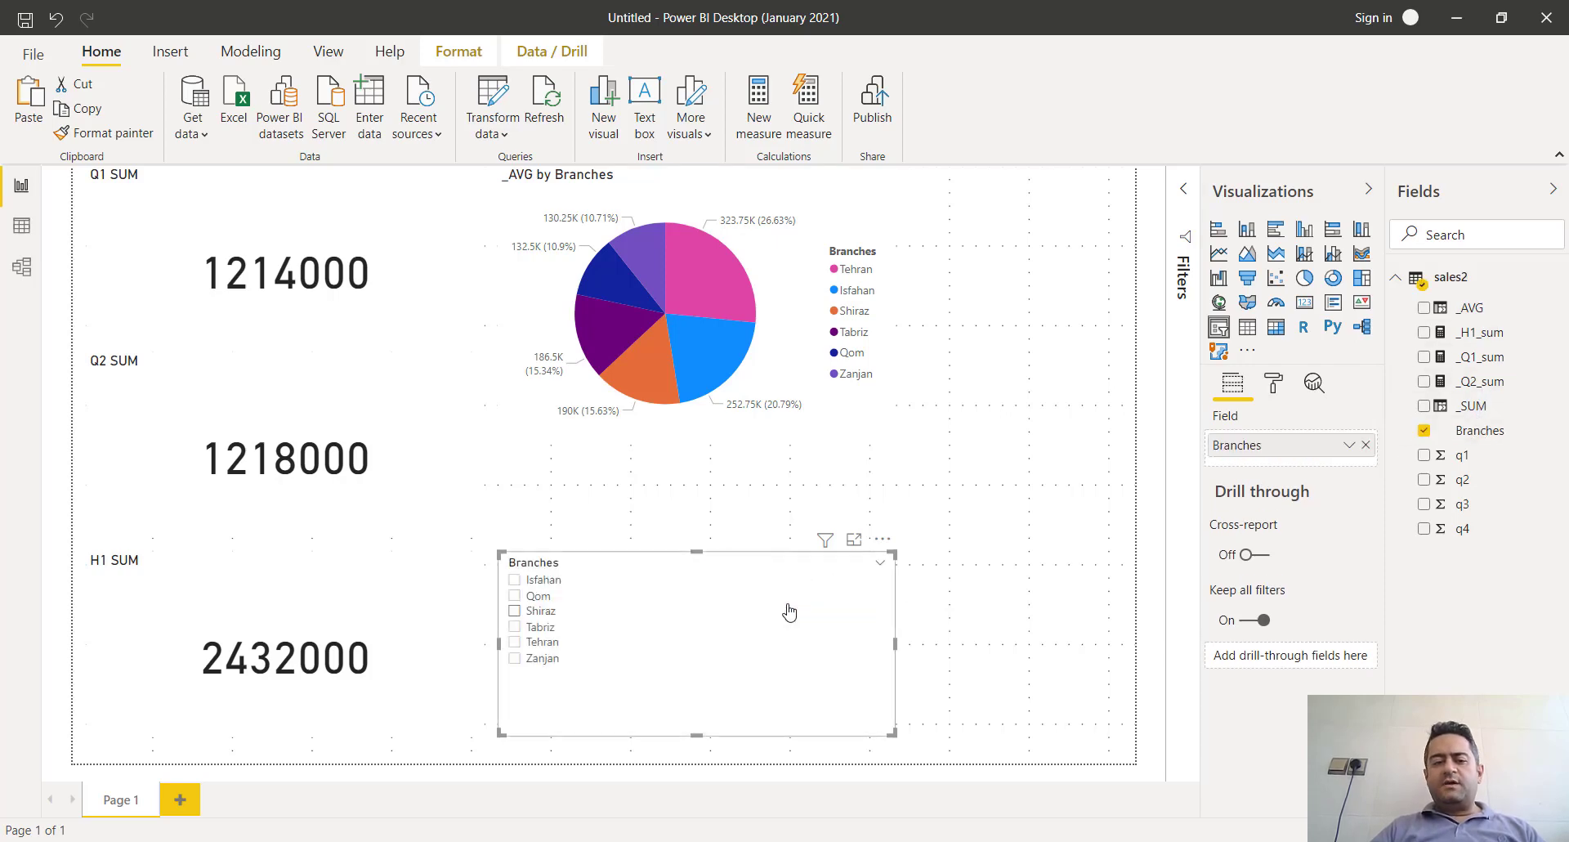
Step: Filter the cards and pie chart to the Isfahan, Qom and Shiraz branches with the Branches slicer
{"action": "left_click", "coordinate": [514, 580]}
{"action": "left_click", "coordinate": [514, 596], "text": "ctrl"}
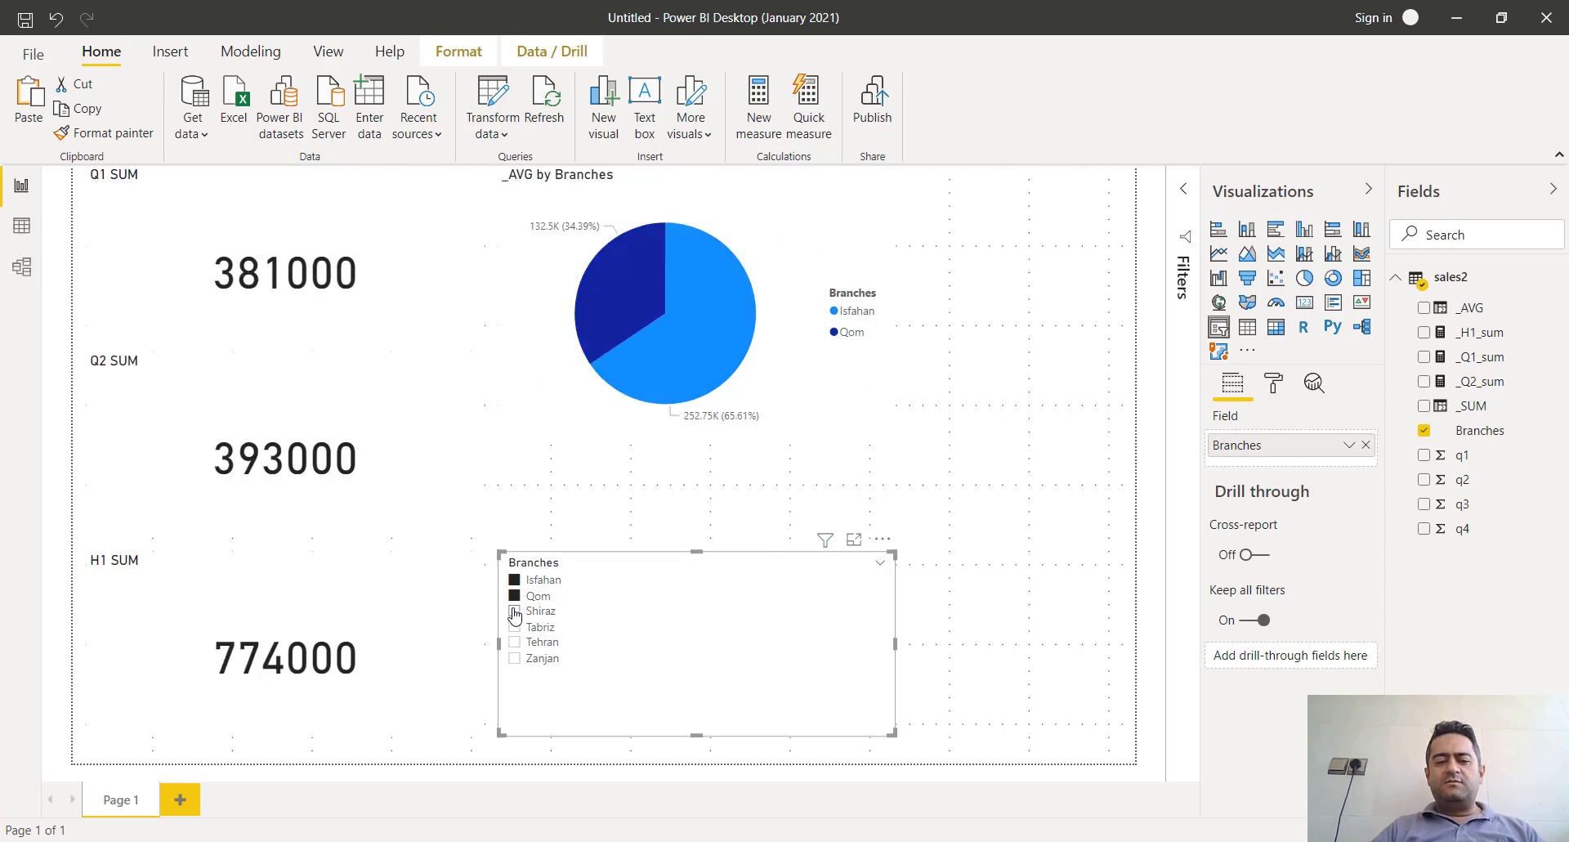
{"action": "left_click", "coordinate": [514, 611], "text": "ctrl"}
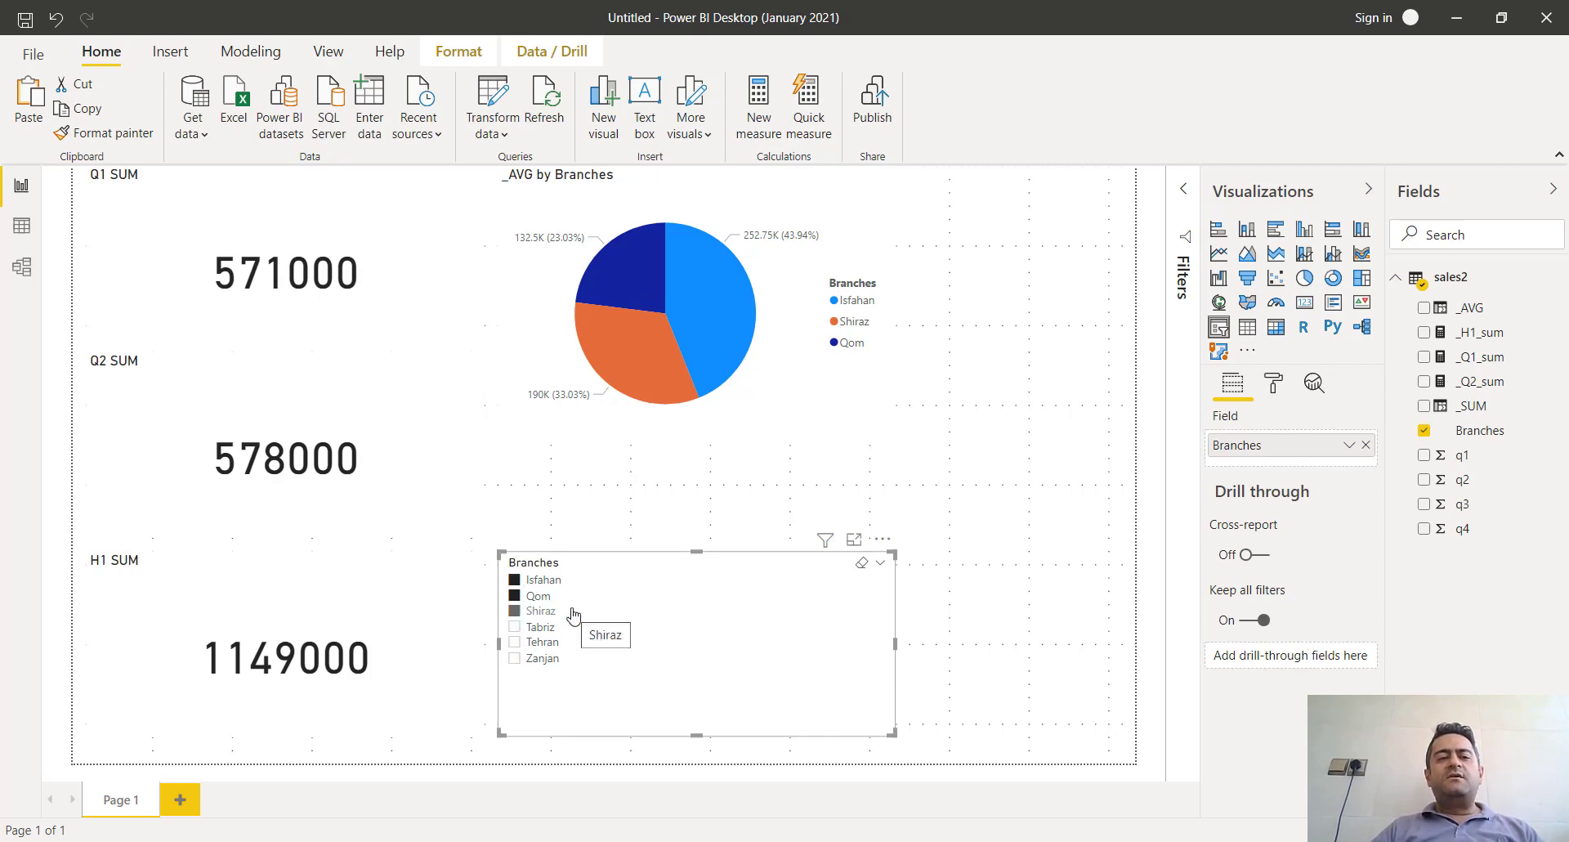
Step: Shift the pie chart slightly left so that its edge aligns with the right edge of the cards, and deselect it
{"action": "left_click", "coordinate": [675, 523]}
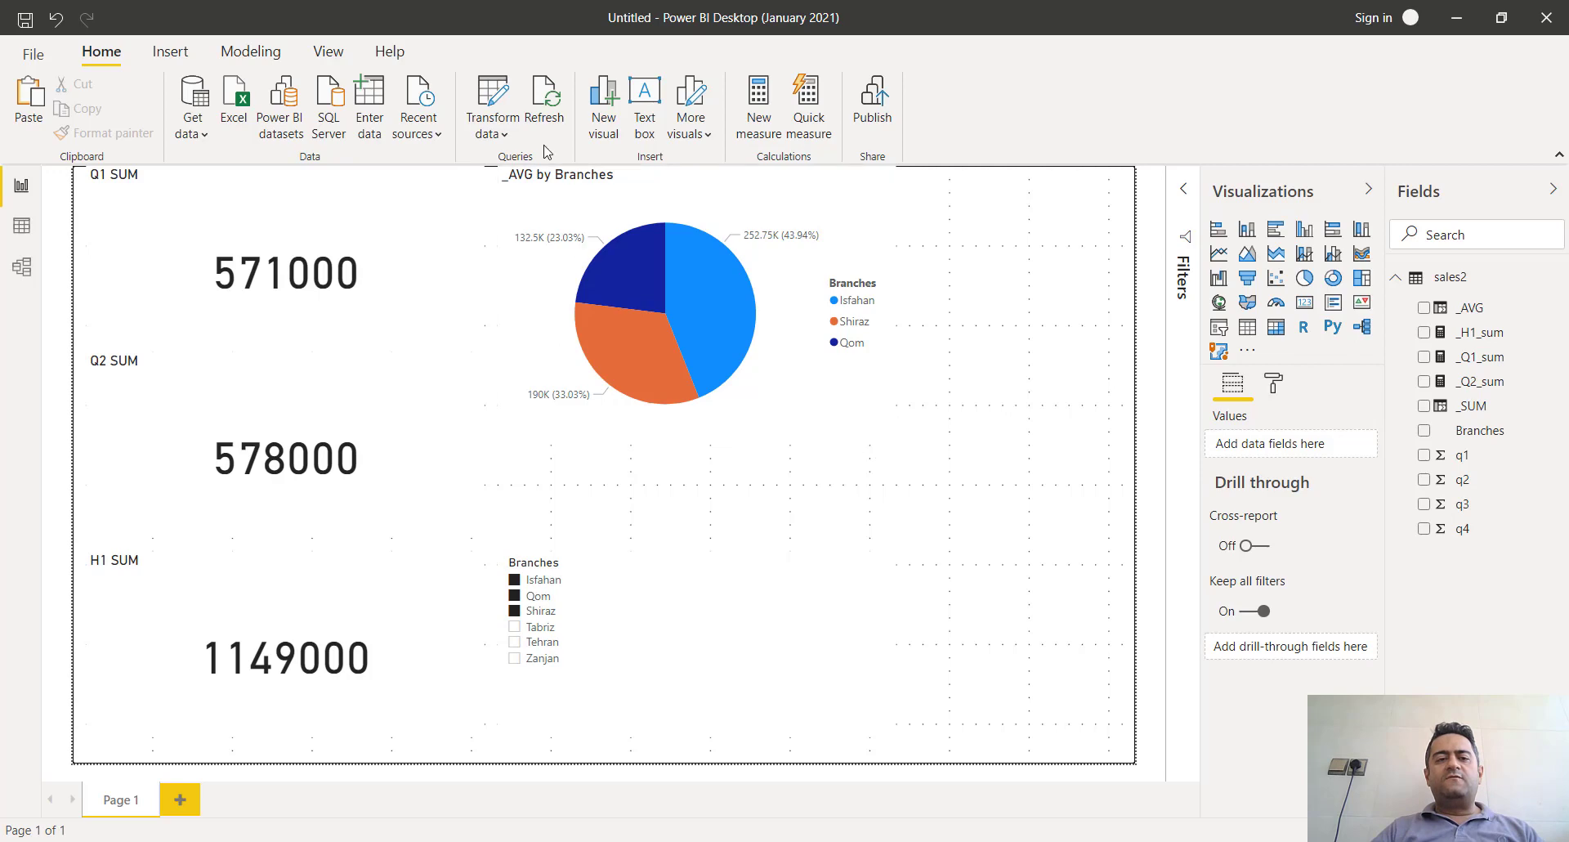
{"action": "left_click", "coordinate": [514, 225]}
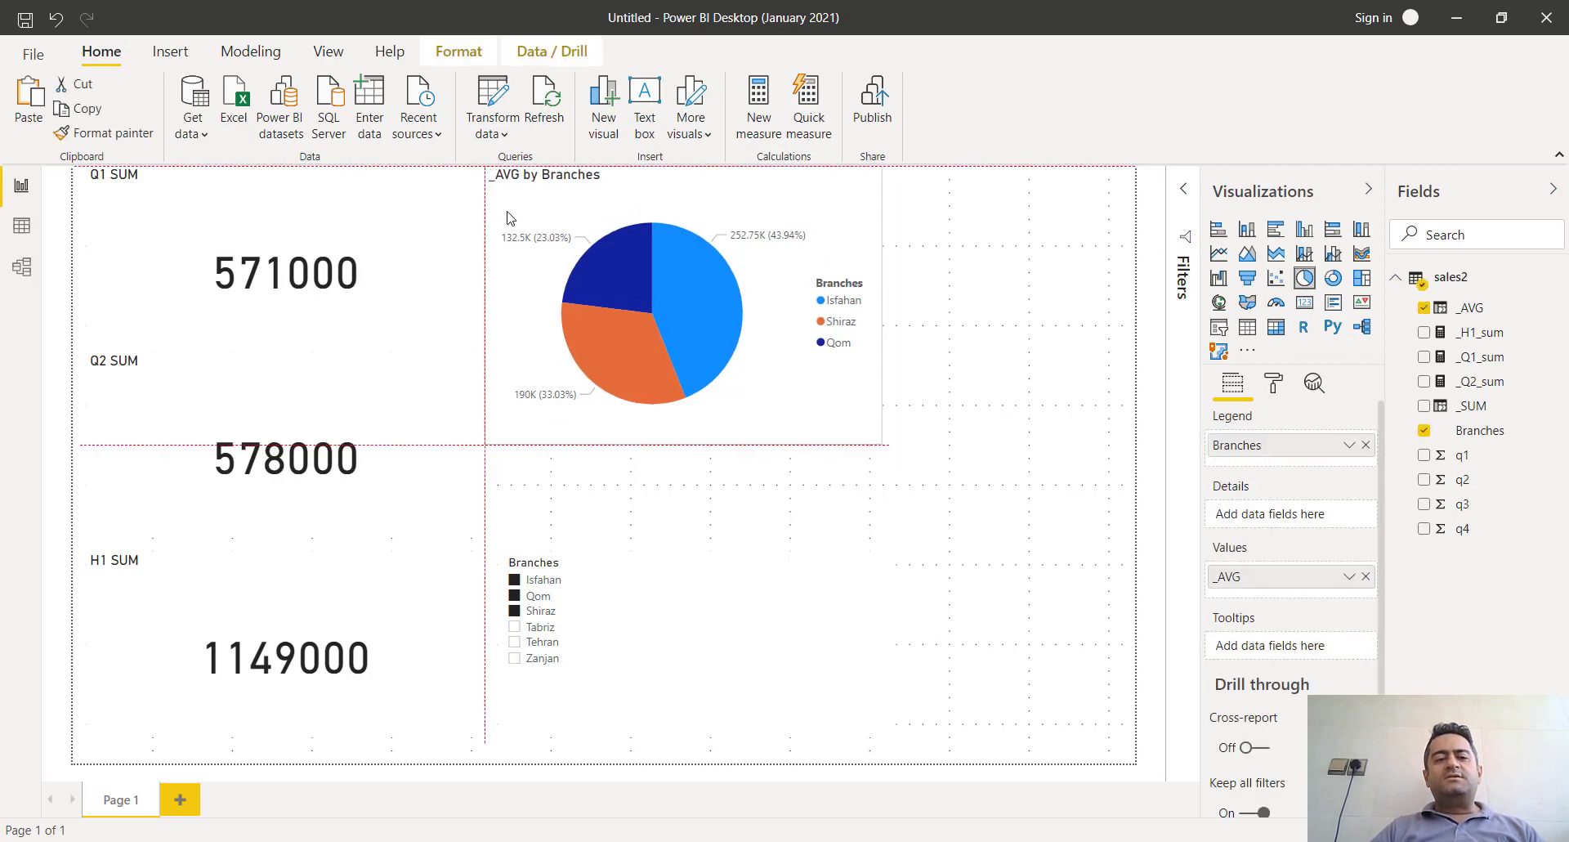
{"action": "left_click", "coordinate": [661, 482]}
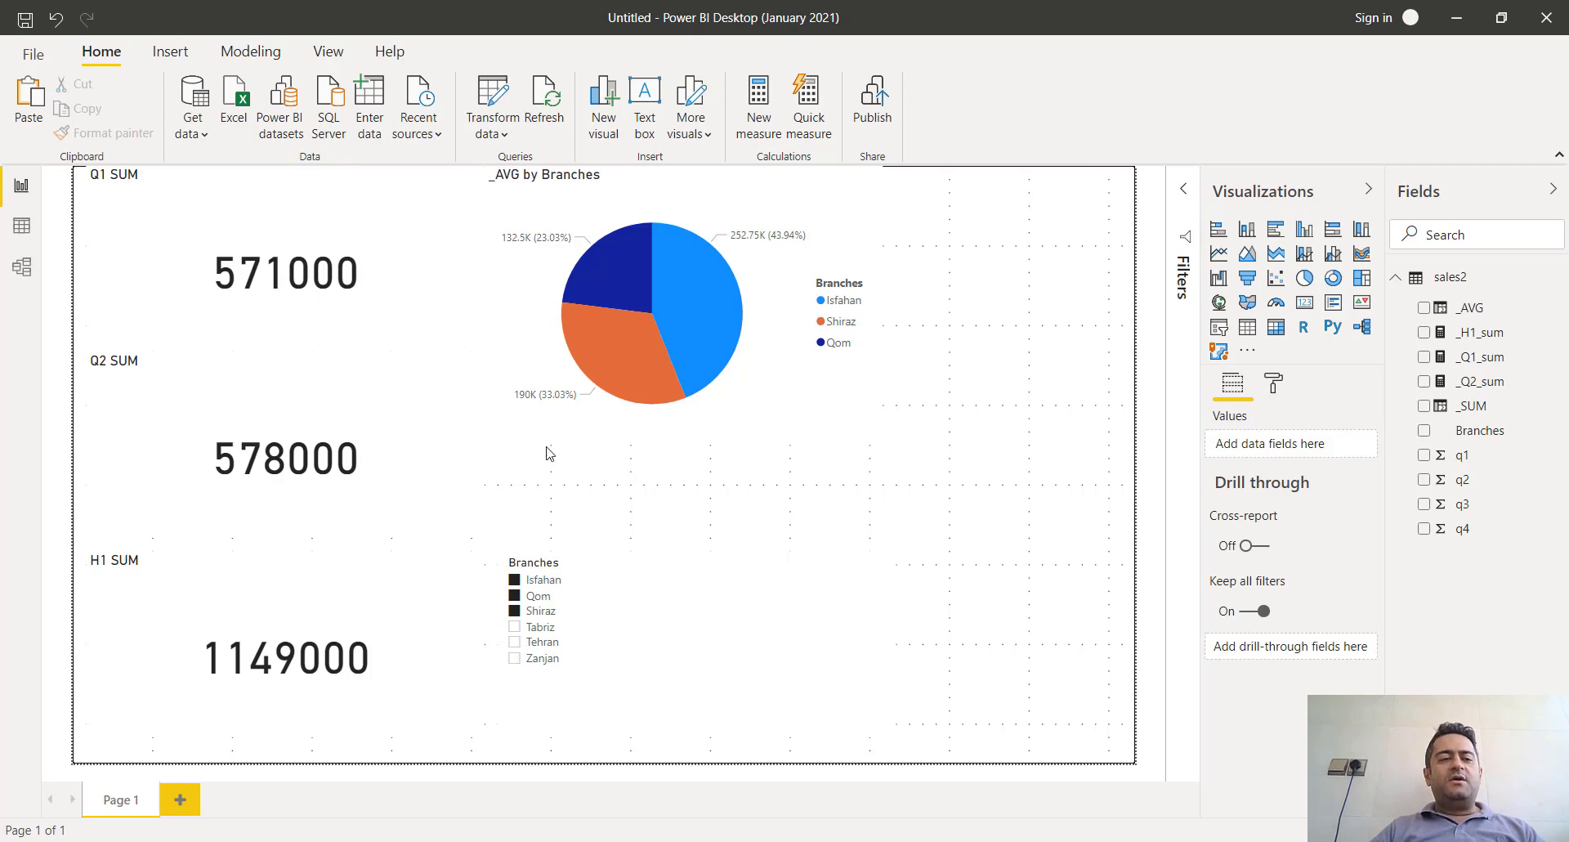
Step: Review the sales2 table data and the _SUM calculated column's formula, and return to the report page
{"action": "left_click", "coordinate": [23, 227]}
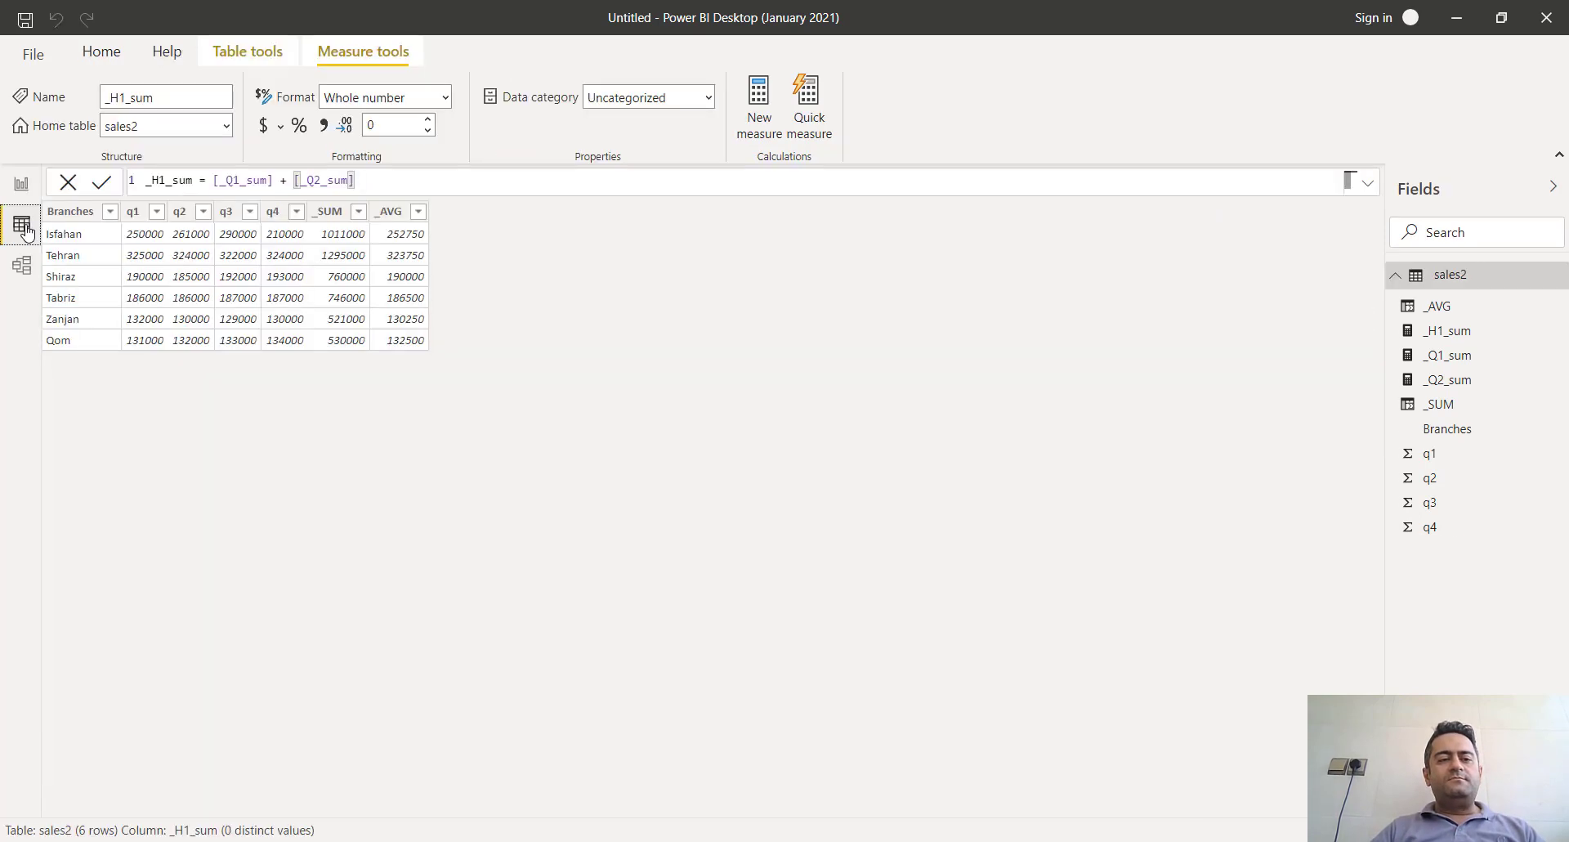
{"action": "left_click", "coordinate": [73, 237]}
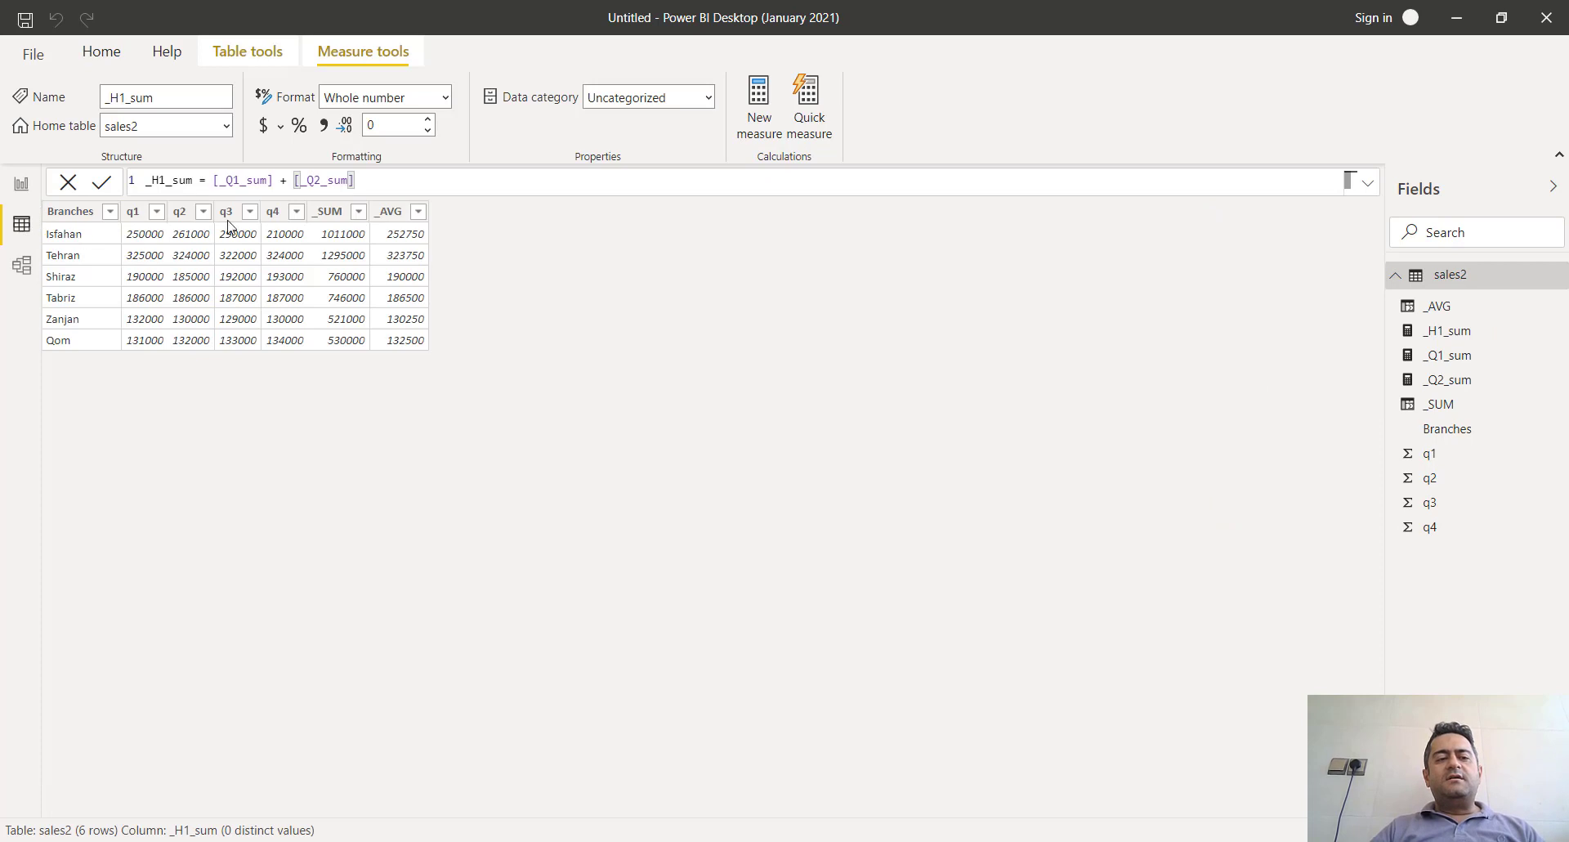
{"action": "left_click", "coordinate": [334, 237]}
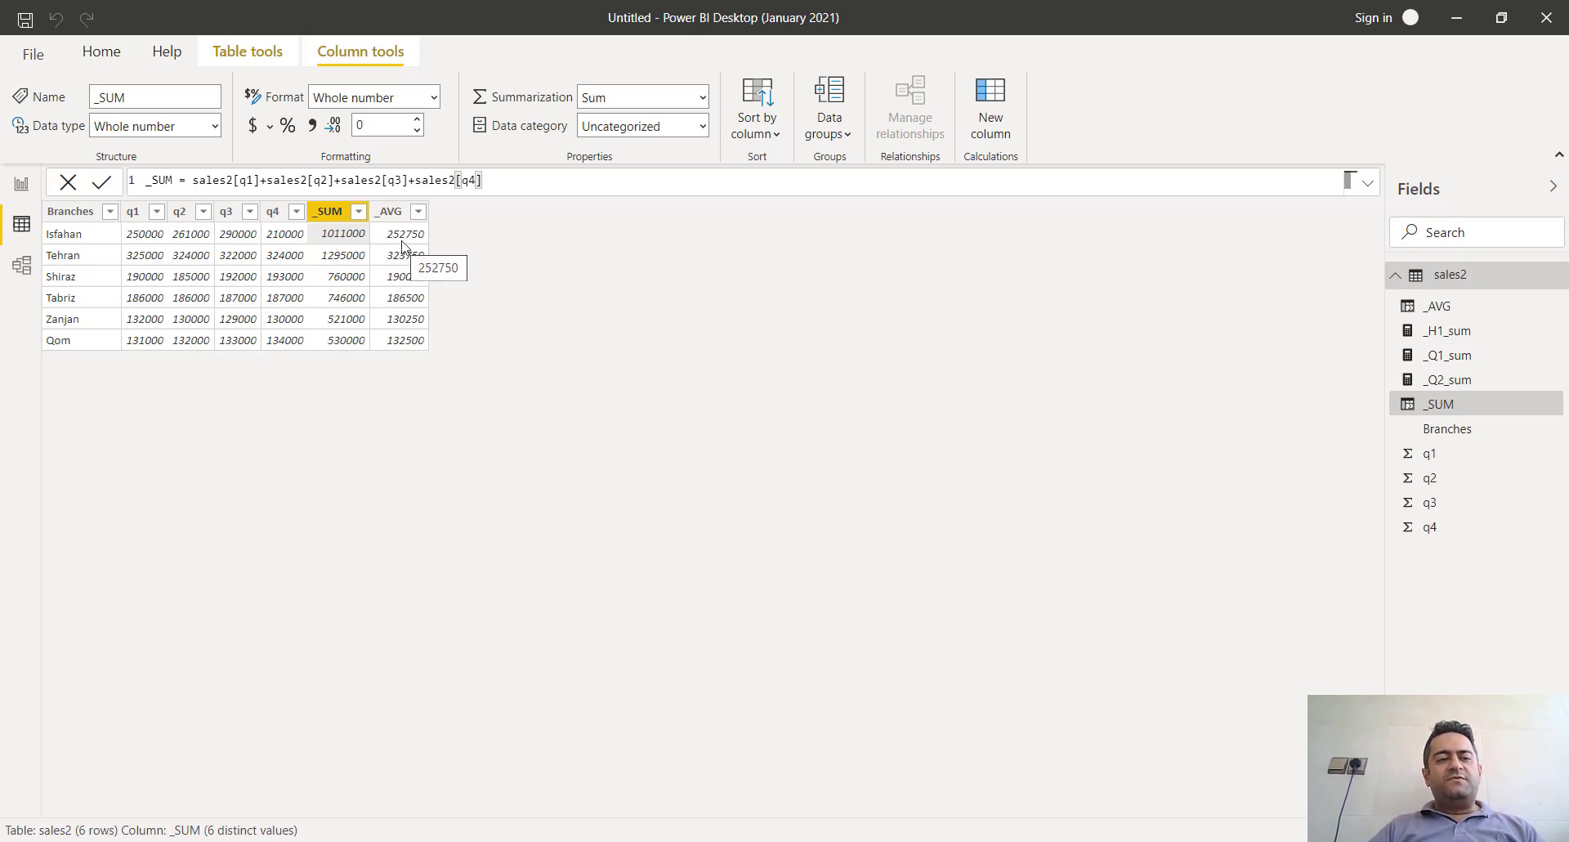
{"action": "left_click", "coordinate": [22, 186]}
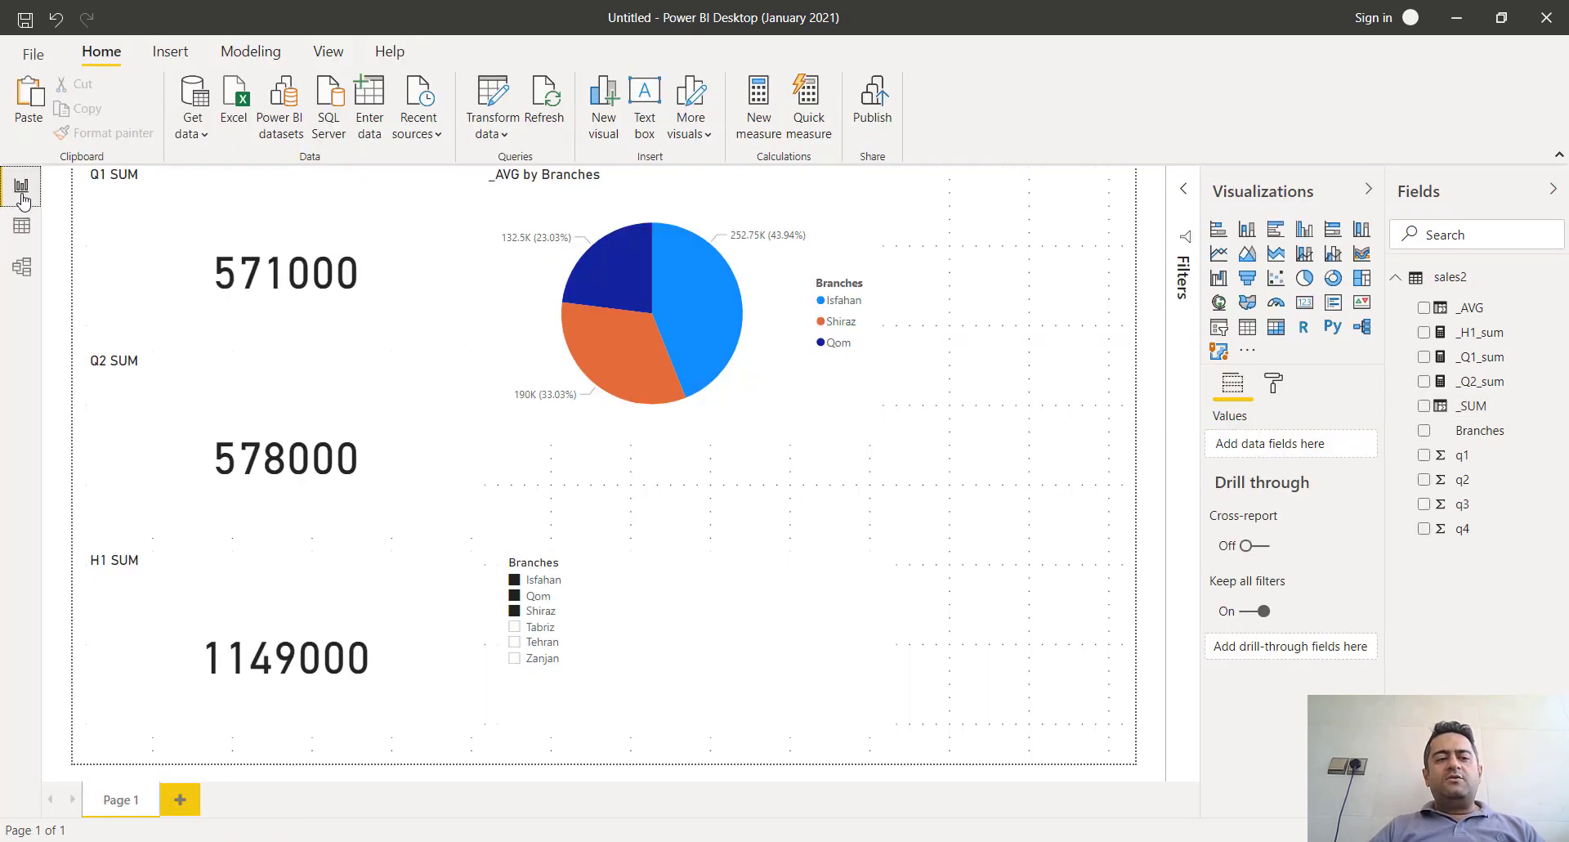